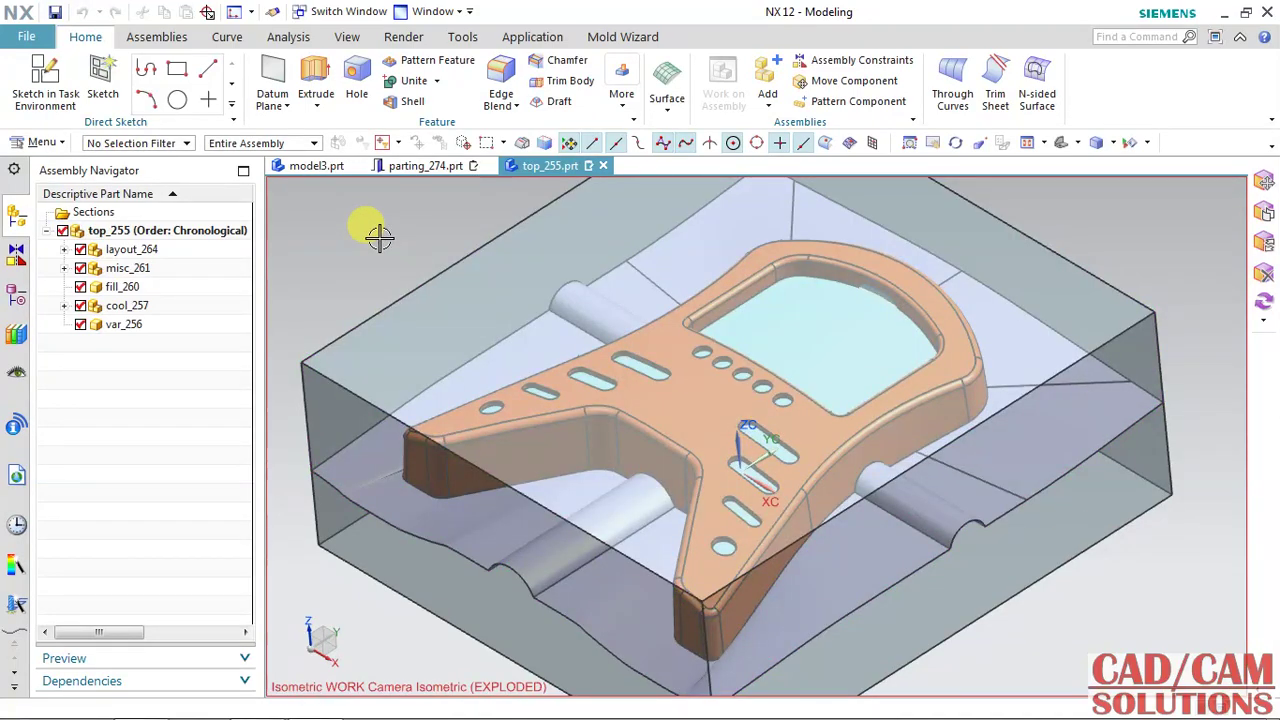
Zoom out and orbit the top_255 handle mold, then switch to the Mold Wizard commands.
{"action": "scroll", "coordinate": [378, 237], "scroll_direction": "down", "scroll_amount": 2}
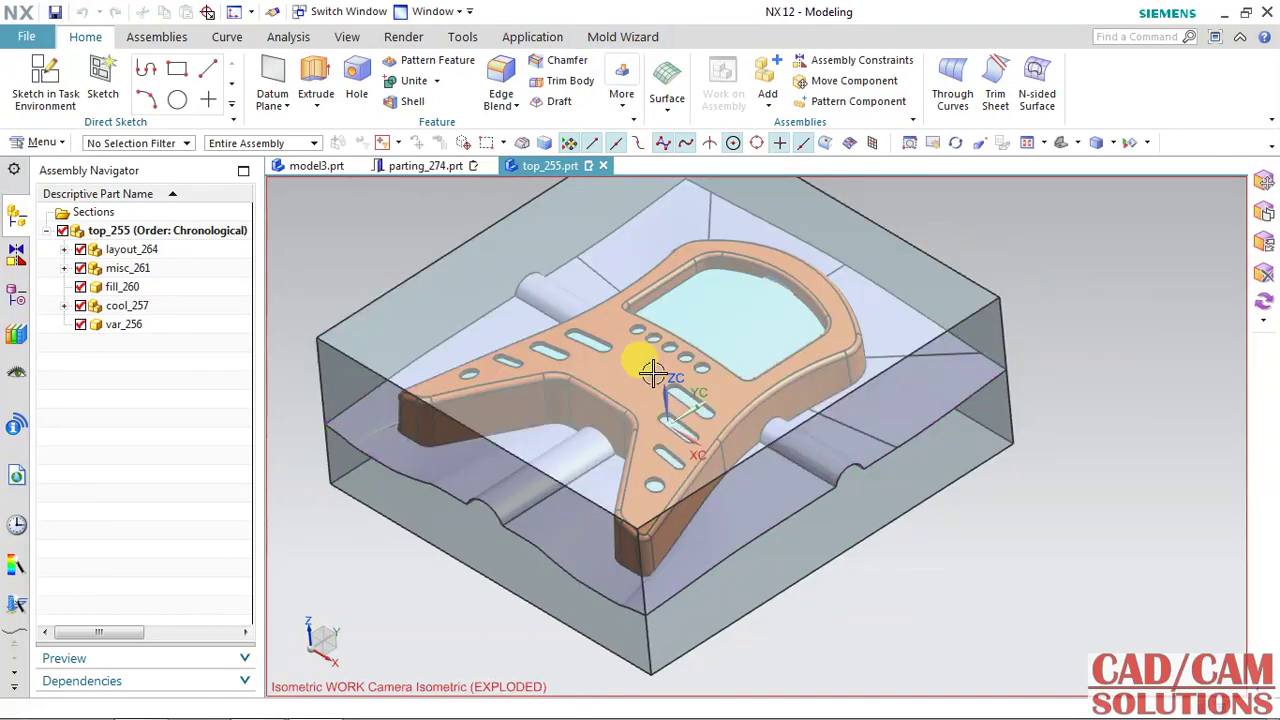
{"action": "middle_click_drag", "start_coordinate": [1130, 284], "coordinate": [957, 277]}
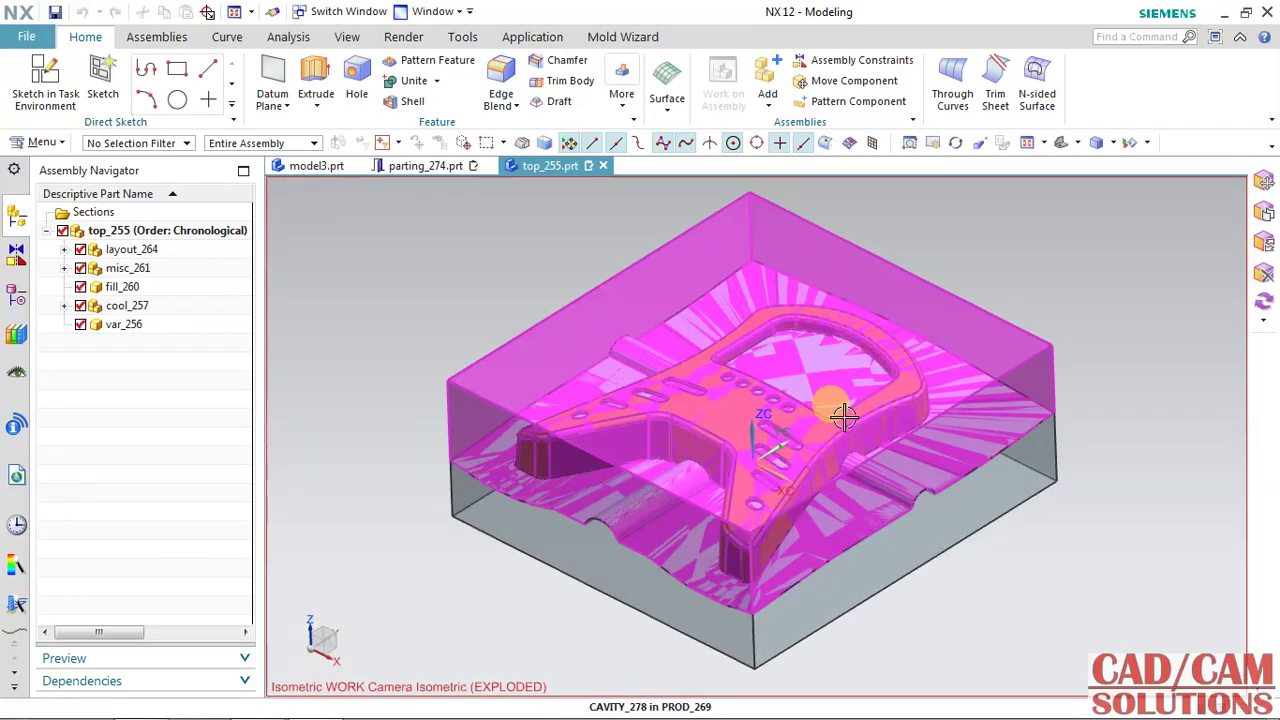
{"action": "left_click", "coordinate": [622, 37]}
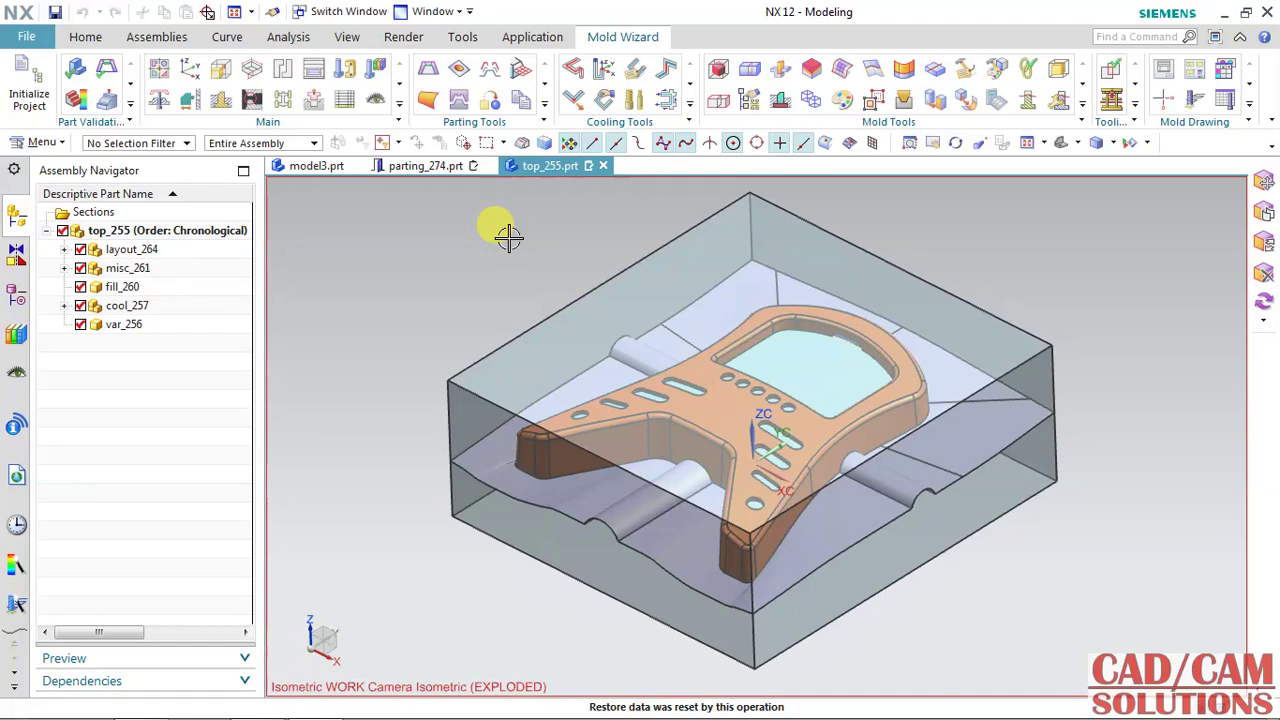
Generate a balanced rectangular layout of 4 cavities along the X-axis.
{"action": "left_click", "coordinate": [283, 68]}
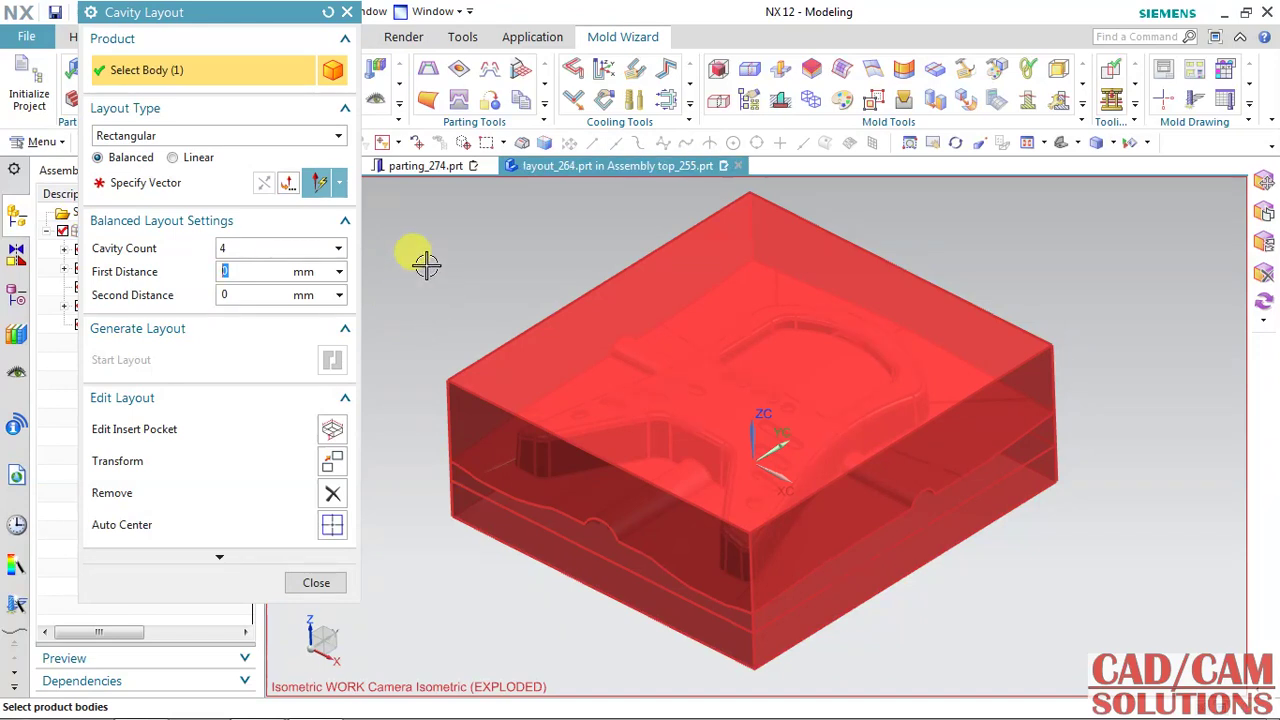
{"action": "left_click", "coordinate": [210, 185]}
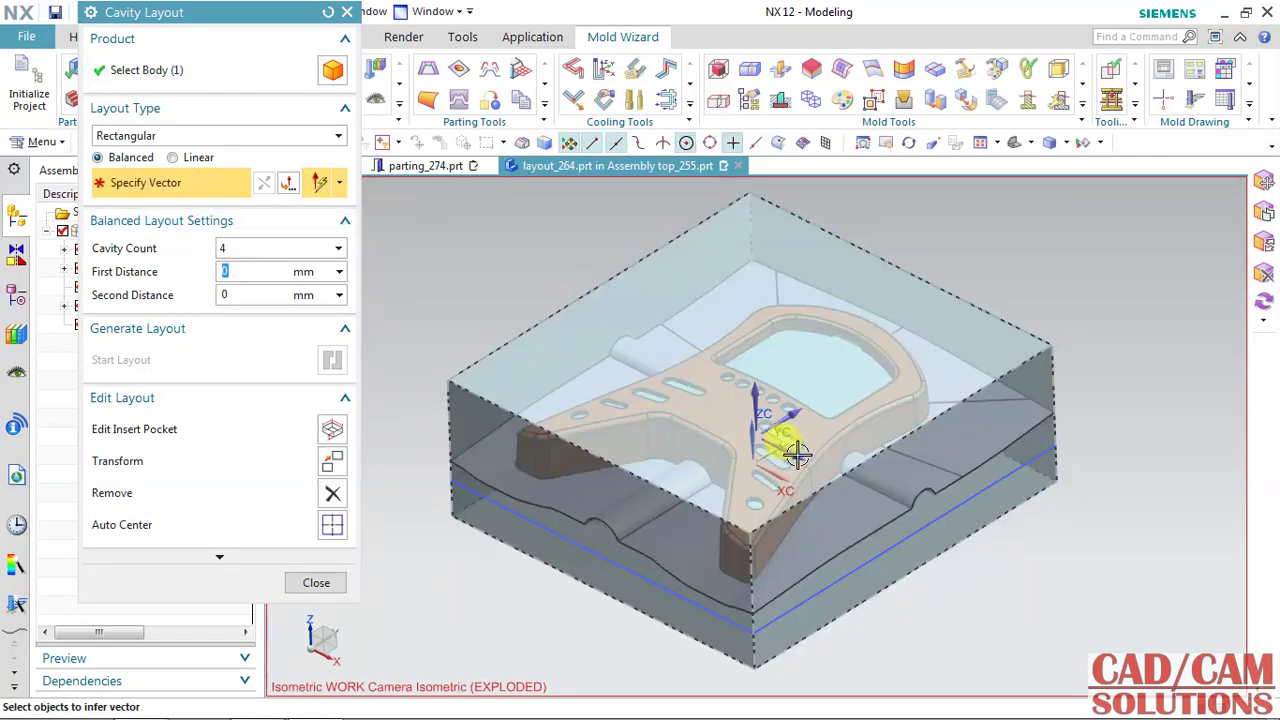
{"action": "left_click", "coordinate": [966, 540]}
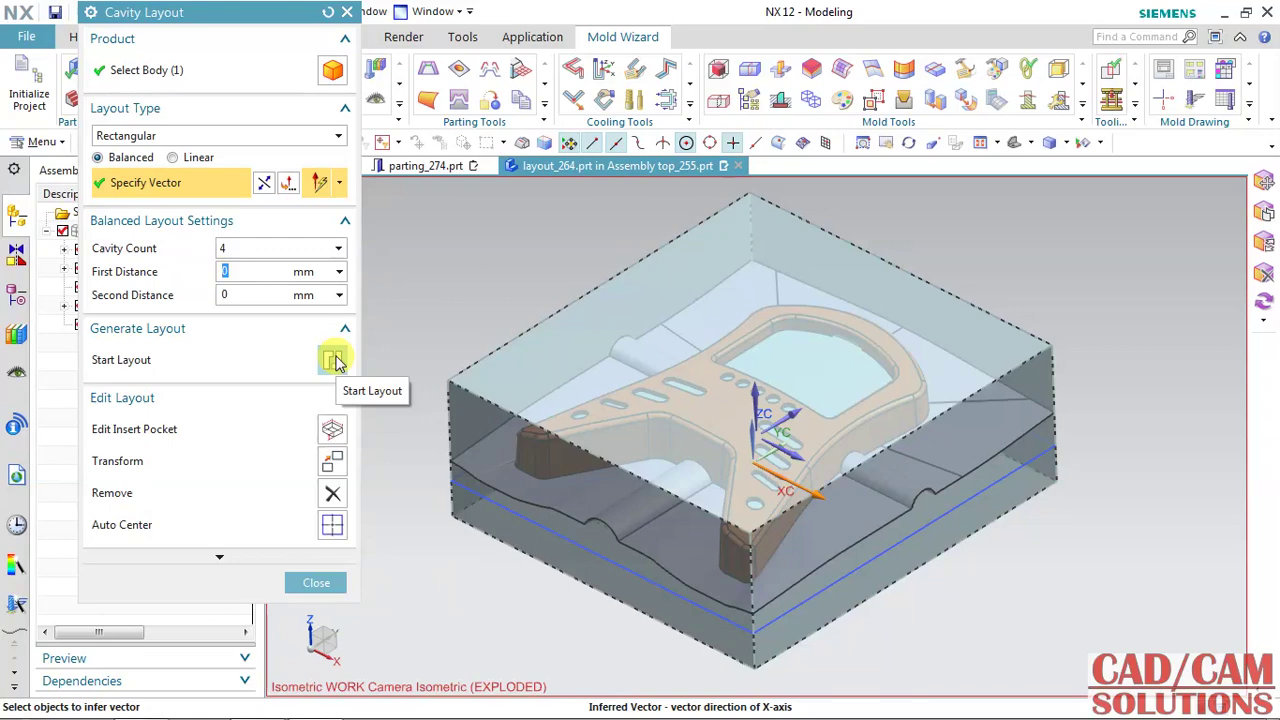
{"action": "left_click", "coordinate": [333, 361]}
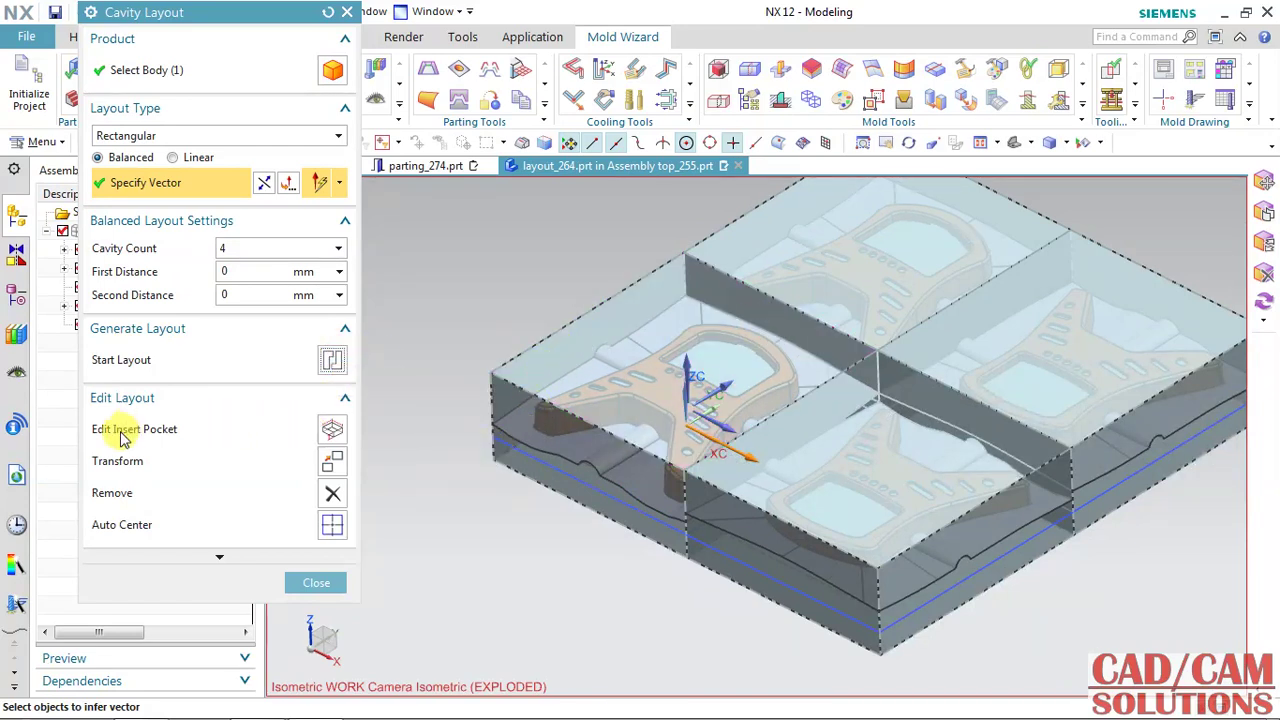
{"action": "left_click", "coordinate": [332, 429]}
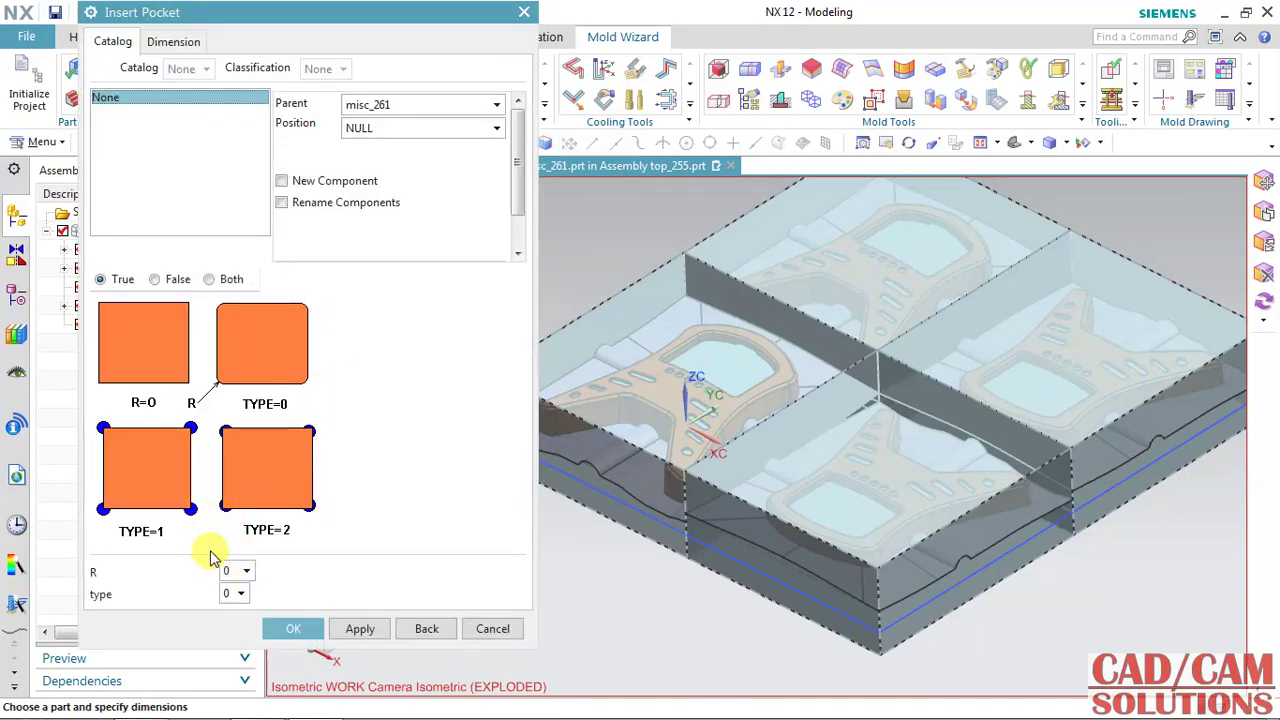
Create the insert pocket with corner radius R 5 and corner type 2.
{"action": "left_click", "coordinate": [237, 571]}
{"action": "left_click", "coordinate": [237, 606]}
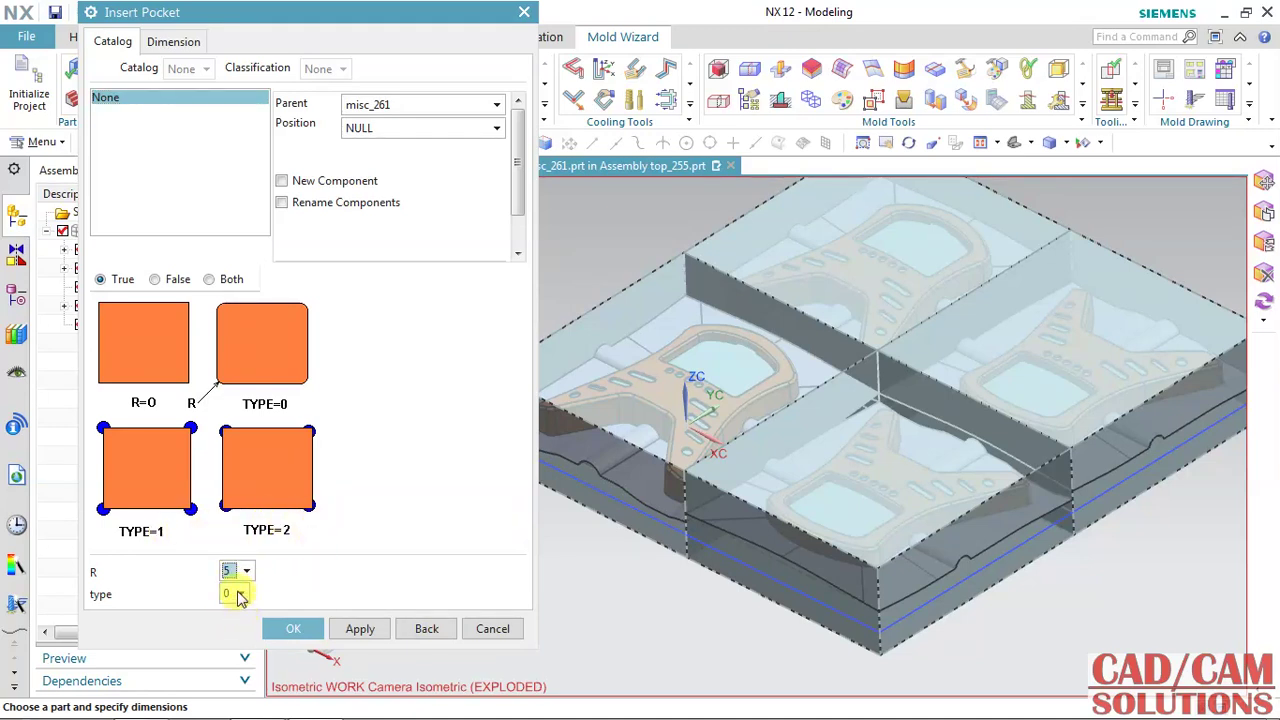
{"action": "left_click", "coordinate": [237, 593]}
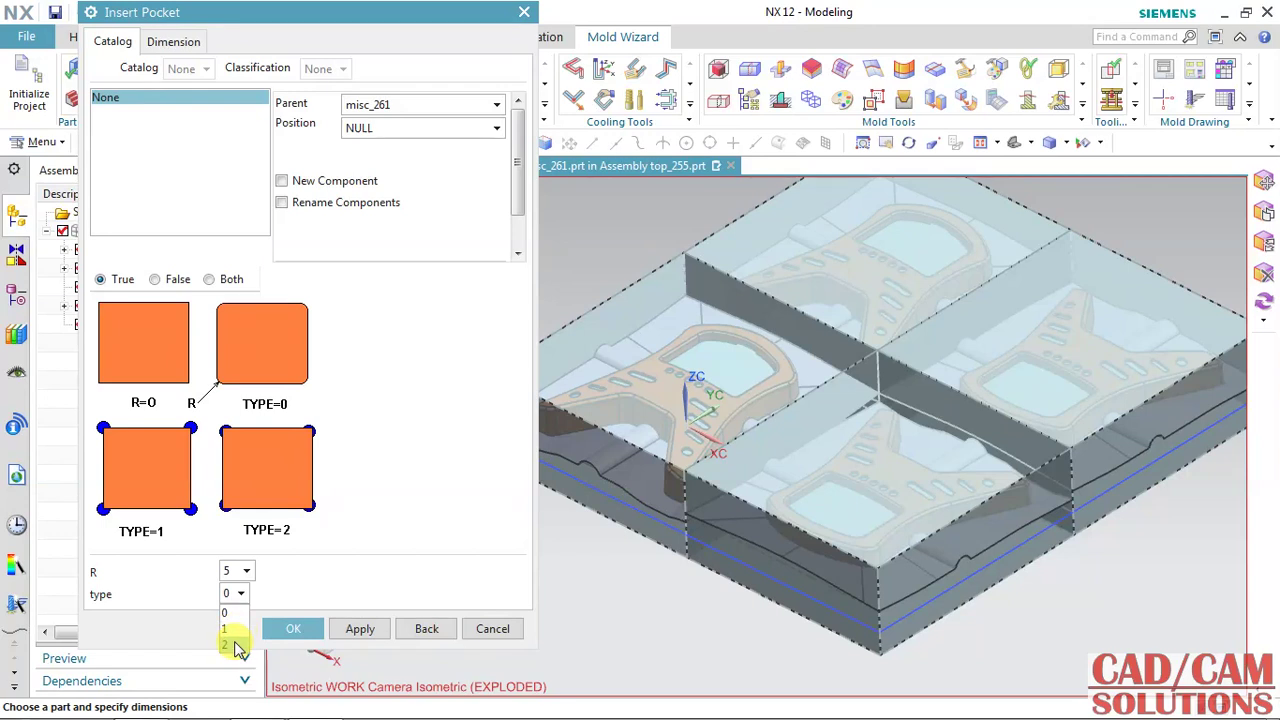
{"action": "left_click", "coordinate": [238, 644]}
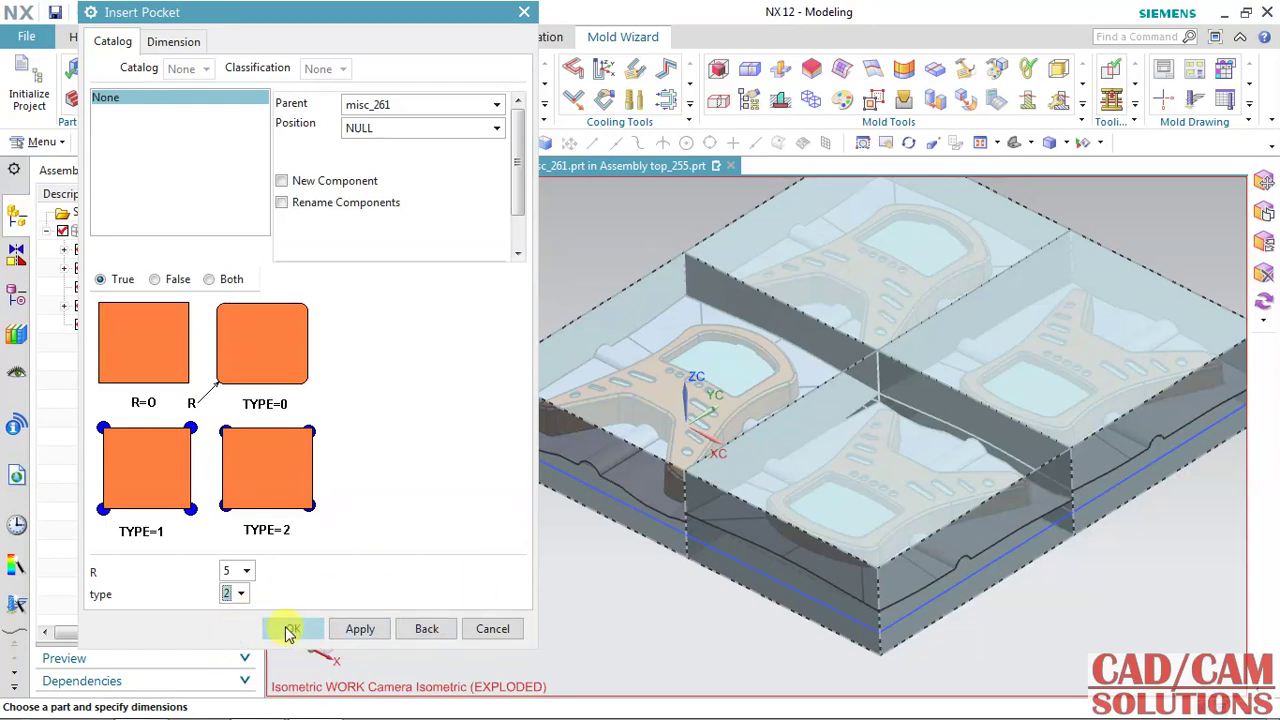
{"action": "left_click", "coordinate": [290, 632]}
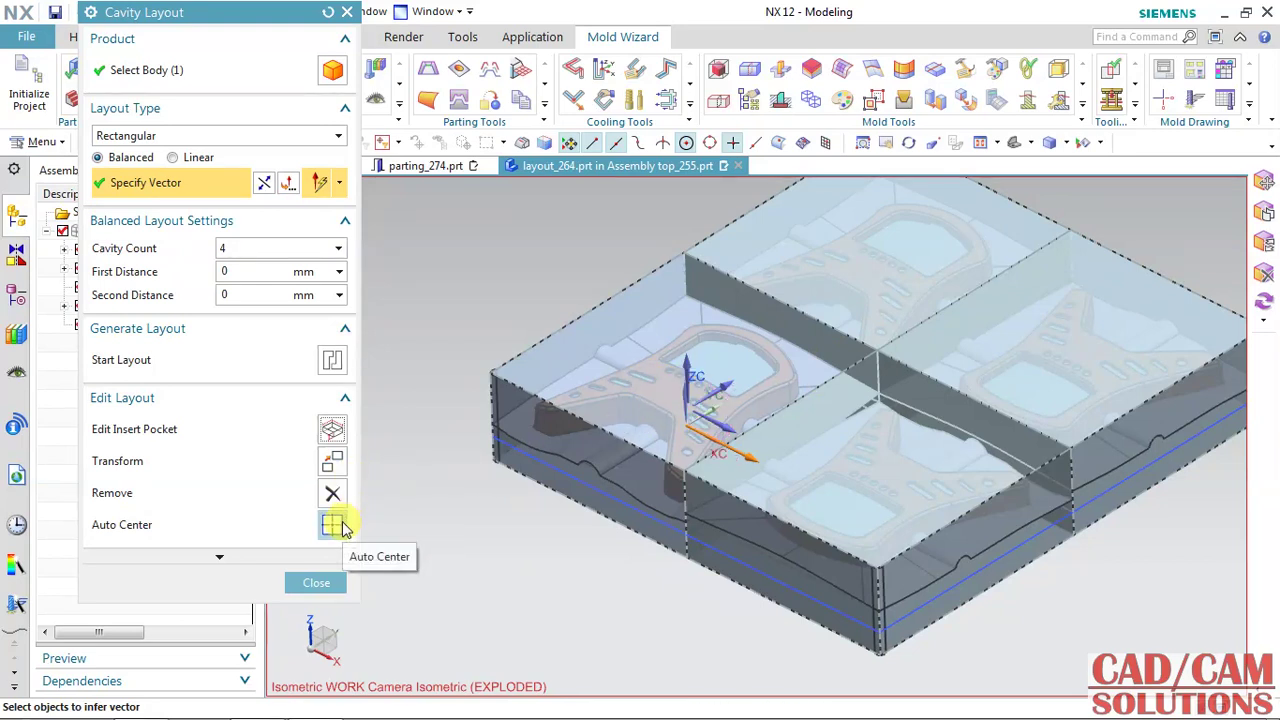
Auto-center the four-cavity layout on the mold origin and close Cavity Layout.
{"action": "left_click", "coordinate": [332, 524]}
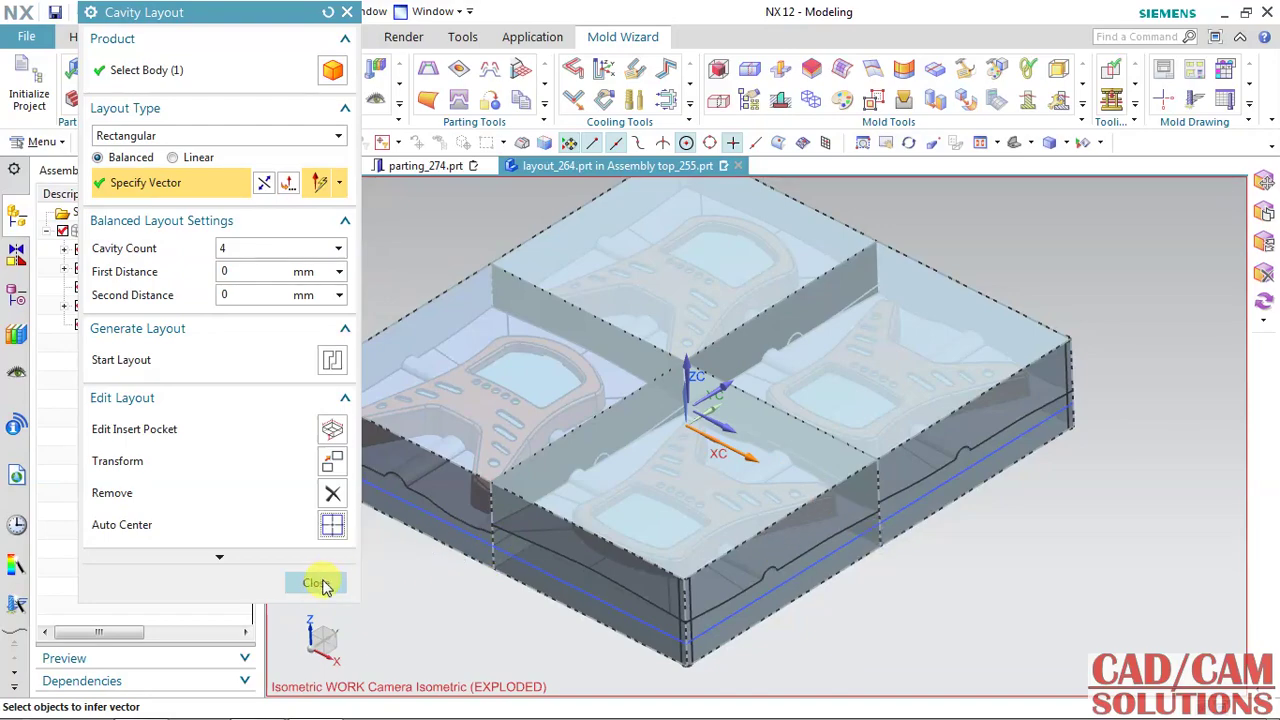
{"action": "left_click", "coordinate": [322, 586]}
{"action": "mouse_move", "coordinate": [380, 580]}
{"action": "middle_mouse_down"}
{"action": "mouse_move", "coordinate": [403, 549]}
{"action": "mouse_move", "coordinate": [448, 533]}
{"action": "mouse_move", "coordinate": [500, 551]}
{"action": "mouse_move", "coordinate": [492, 574]}
{"action": "mouse_move", "coordinate": [486, 563]}
{"action": "mouse_move", "coordinate": [577, 606]}
{"action": "mouse_move", "coordinate": [543, 603]}
{"action": "middle_mouse_up"}
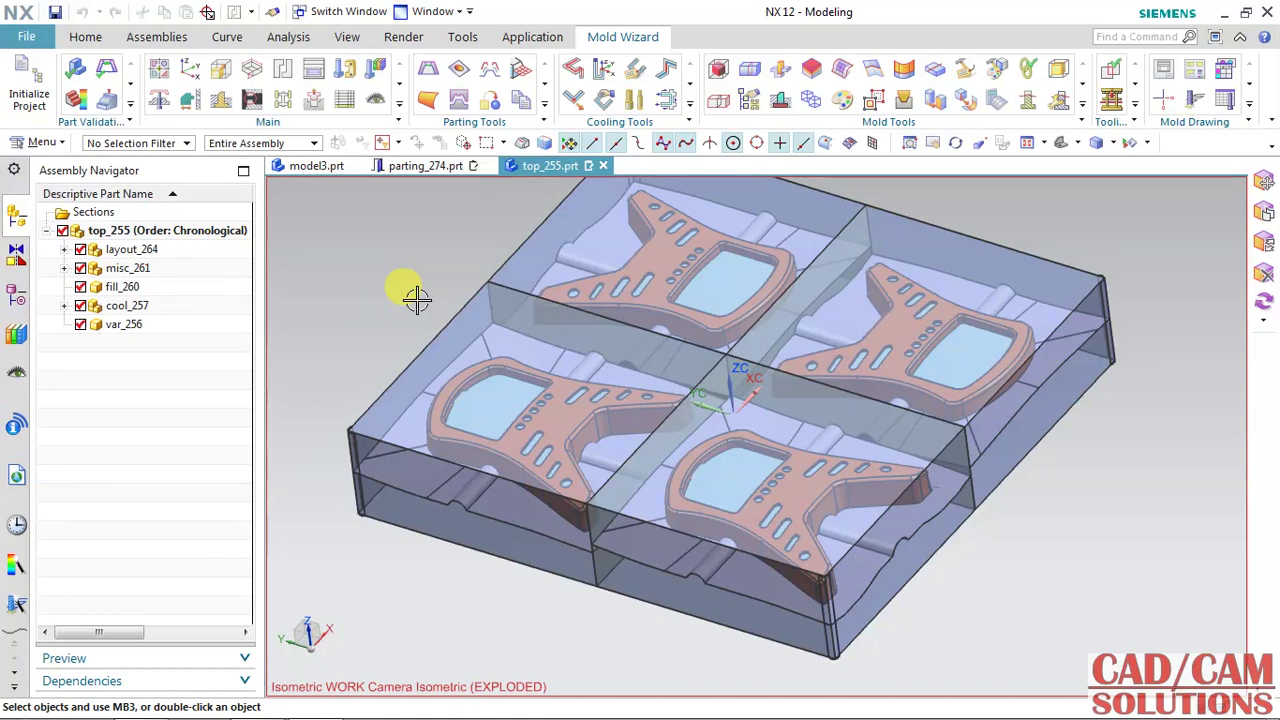
Select the DME catalogue's 2A mold base (mold_w 546, mold_l 596) in the Mold Base Library.
{"action": "left_click", "coordinate": [316, 78]}
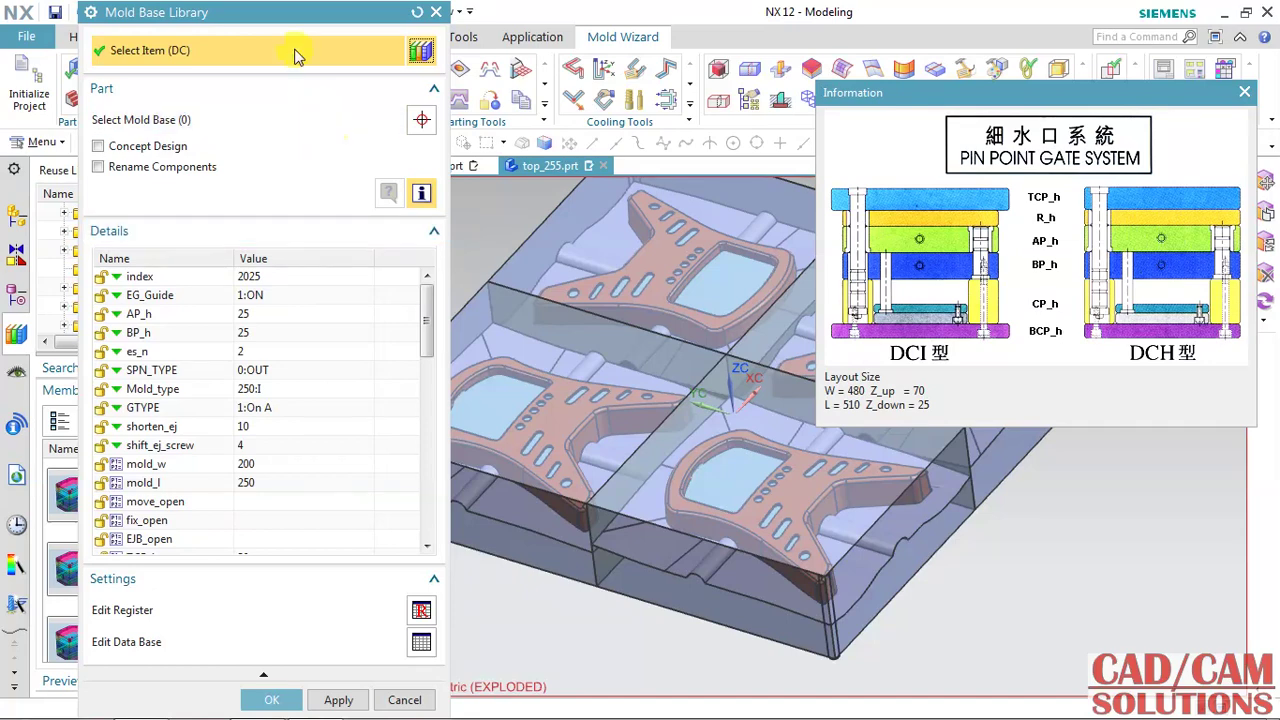
{"action": "left_click_drag", "start_coordinate": [290, 12], "coordinate": [420, 11]}
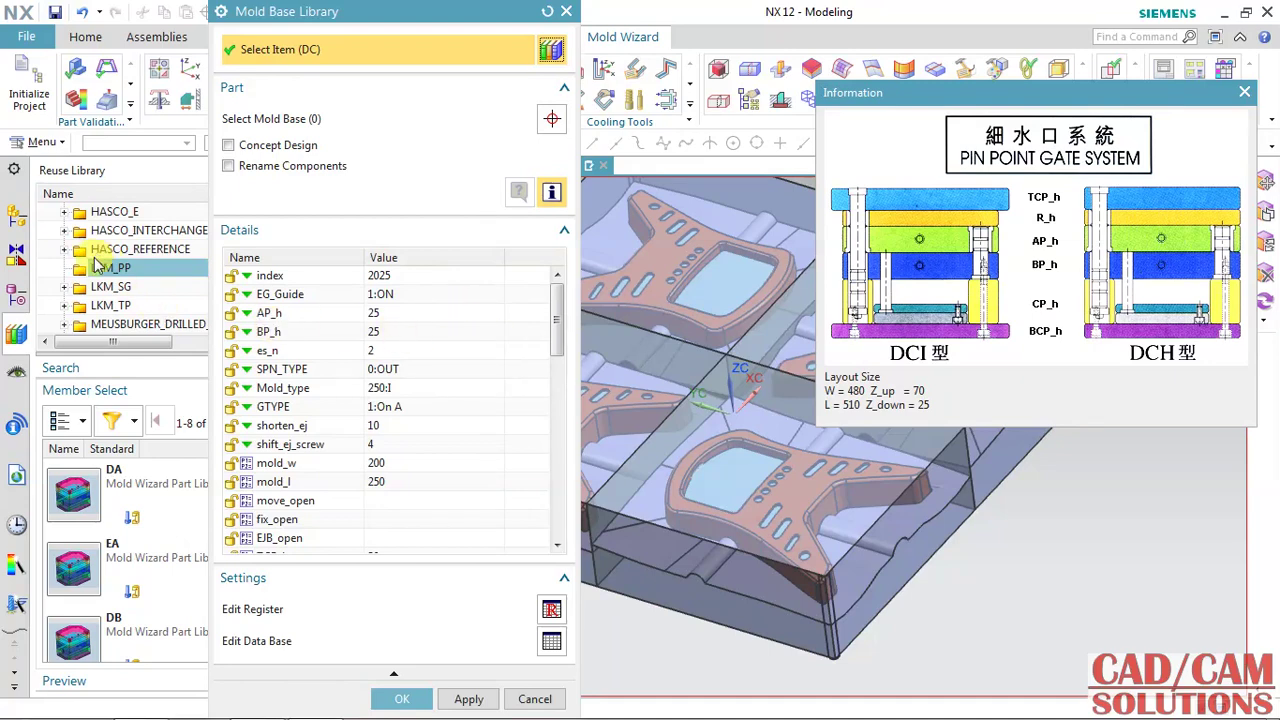
{"action": "left_click_drag", "start_coordinate": [390, 12], "coordinate": [508, 12]}
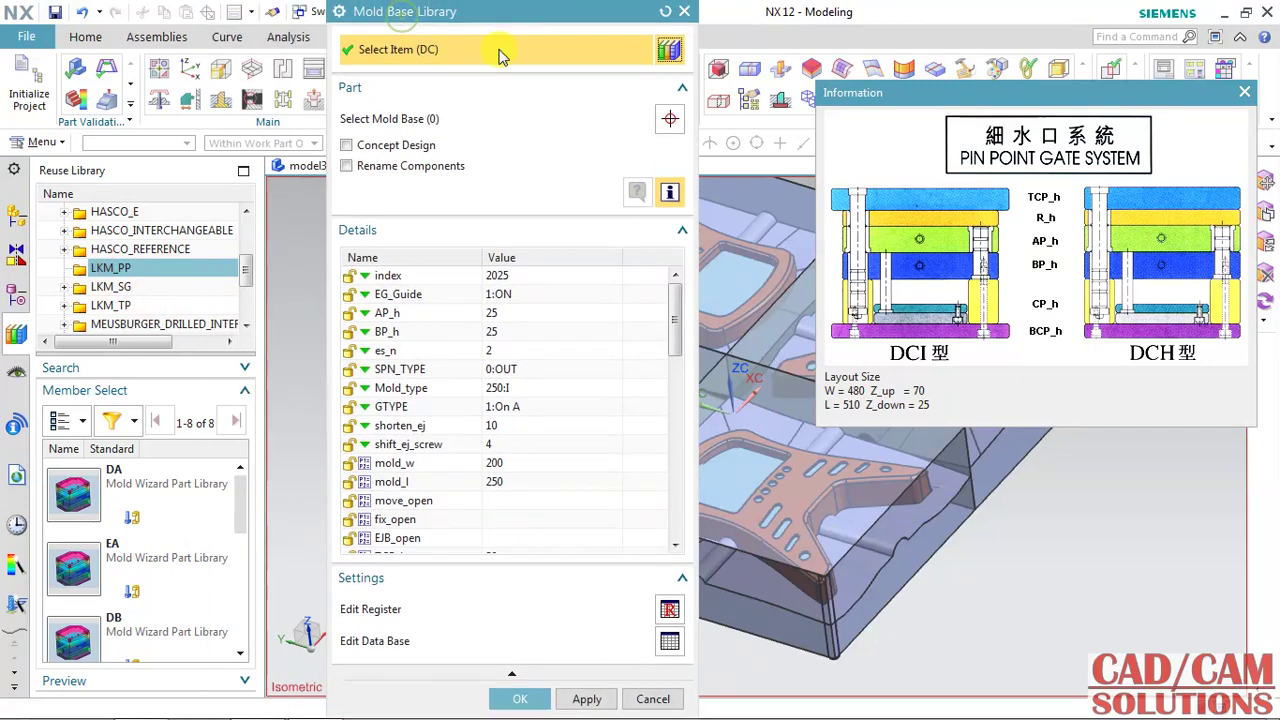
{"action": "left_click", "coordinate": [246, 213]}
{"action": "left_click", "coordinate": [246, 213]}
{"action": "left_click", "coordinate": [246, 213]}
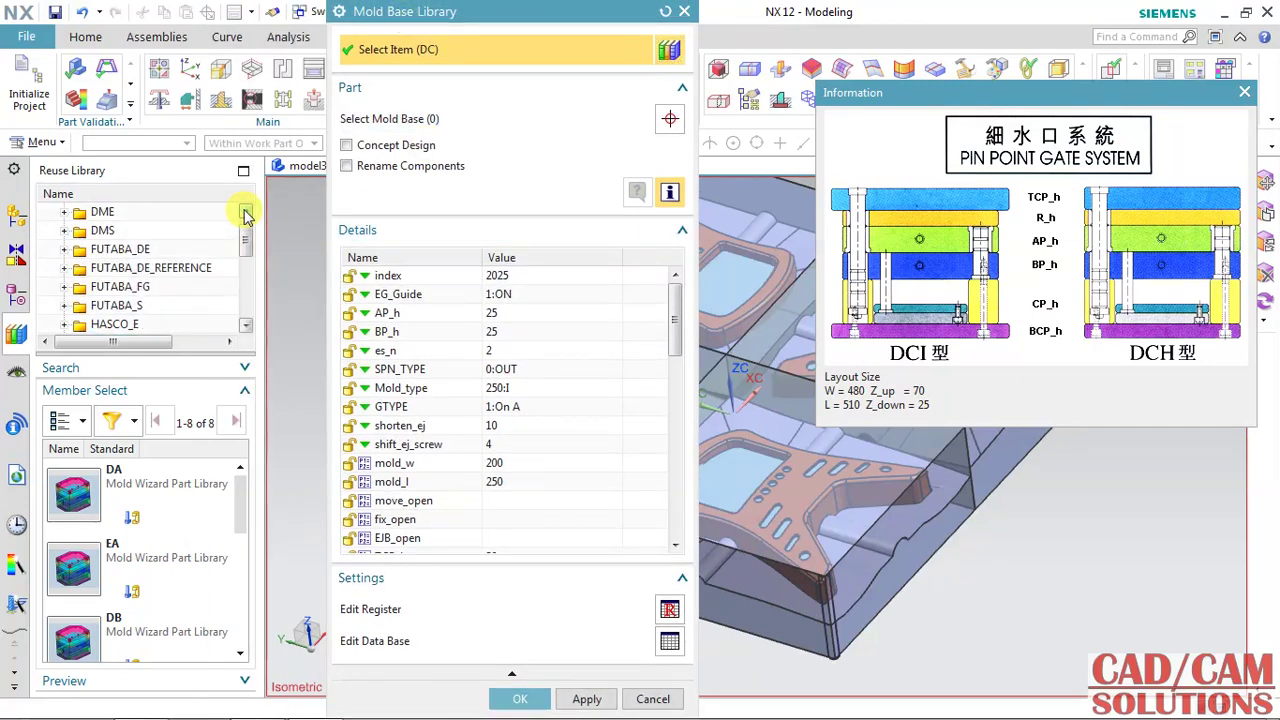
{"action": "left_click", "coordinate": [246, 213]}
{"action": "left_click", "coordinate": [103, 231]}
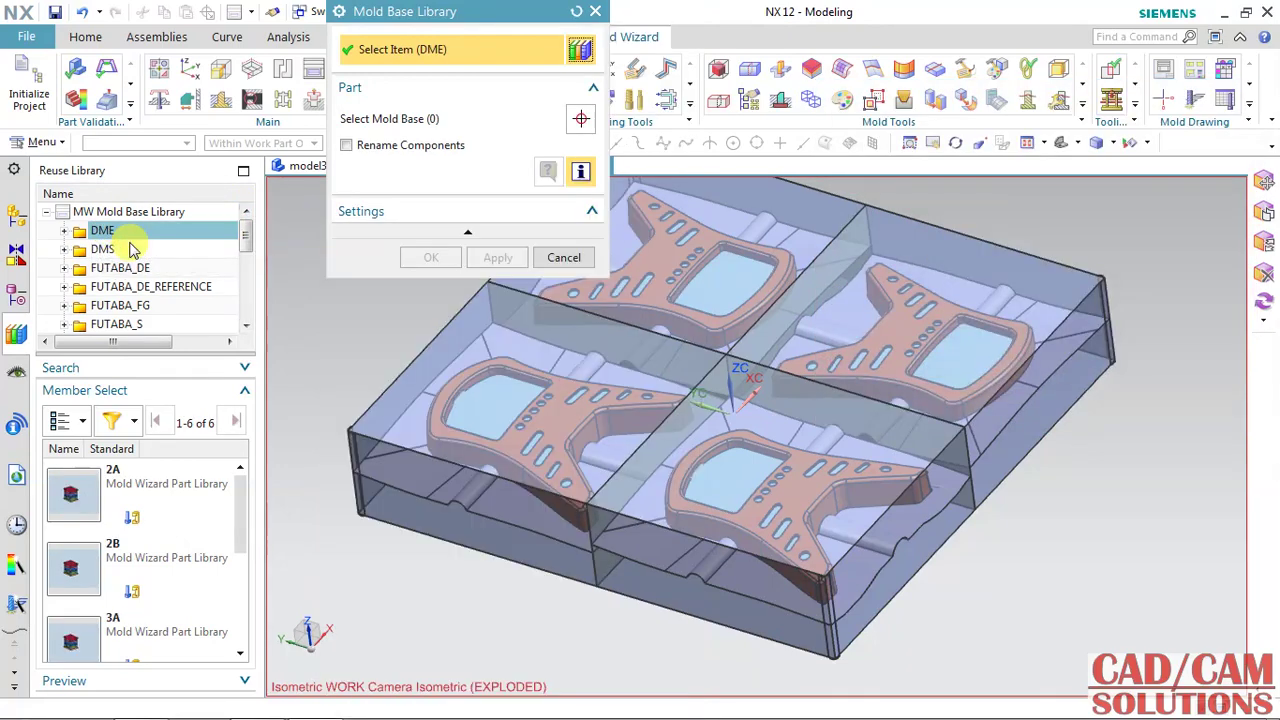
{"action": "left_click", "coordinate": [80, 490]}
{"action": "left_click_drag", "start_coordinate": [485, 18], "coordinate": [359, 22]}
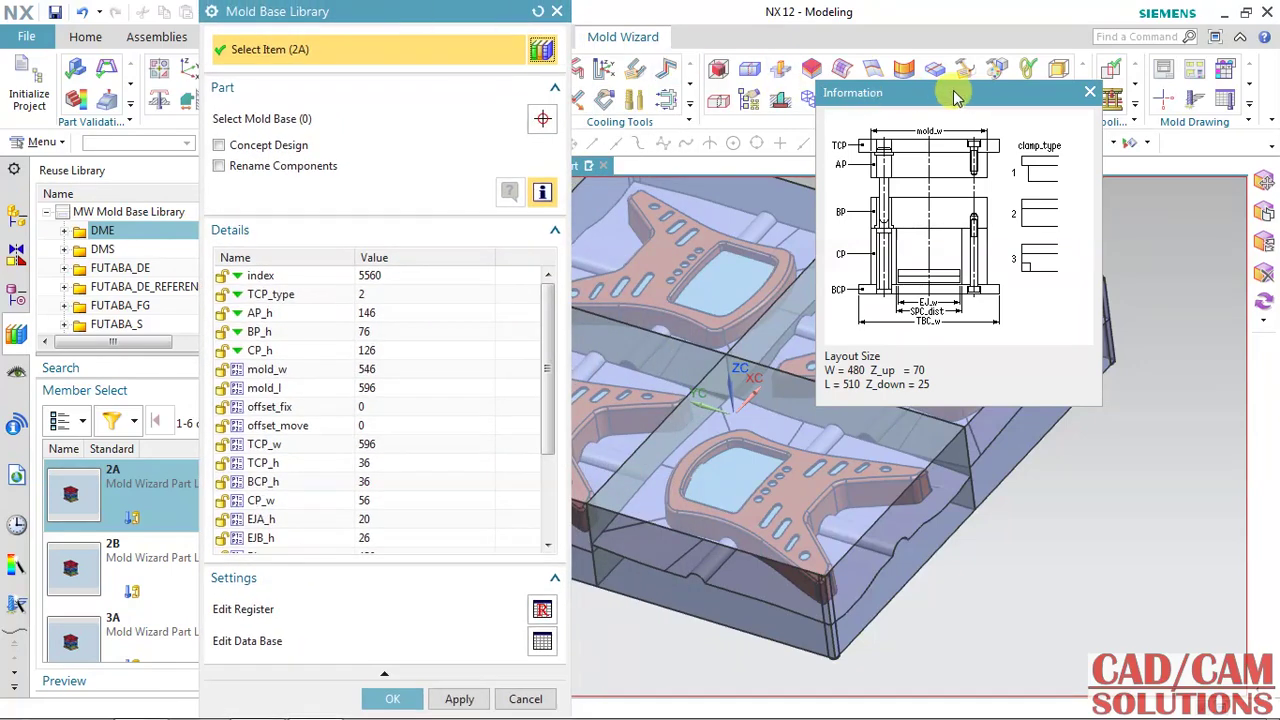
{"action": "mouse_move", "coordinate": [955, 95]}
{"action": "left_mouse_down"}
{"action": "mouse_move", "coordinate": [1130, 97]}
{"action": "mouse_move", "coordinate": [1091, 102]}
{"action": "left_mouse_up"}
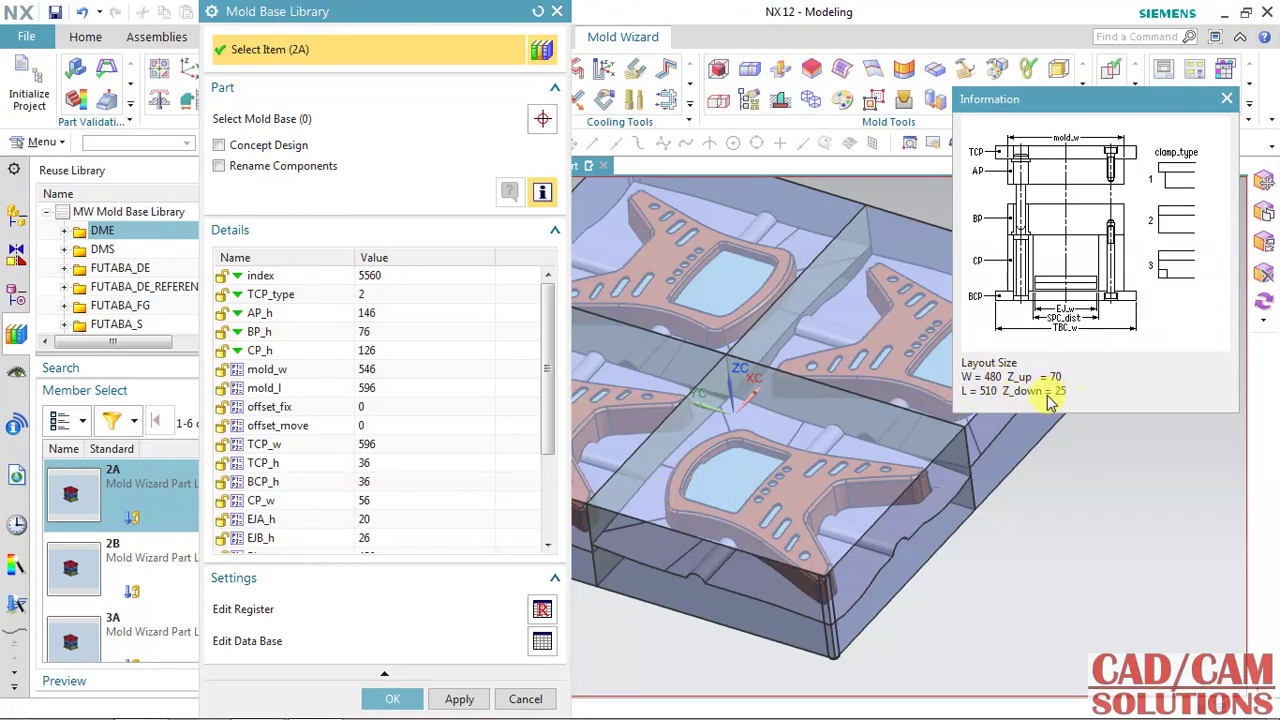
{"action": "mouse_move", "coordinate": [432, 294]}
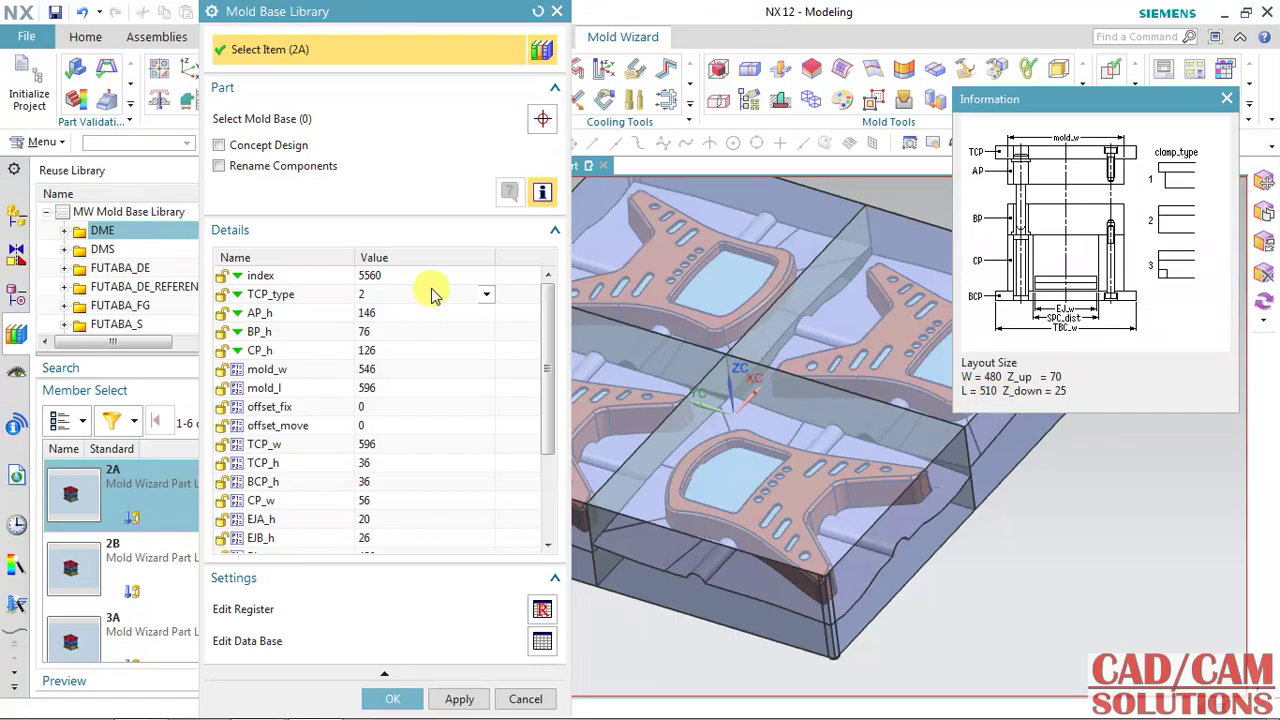
Keep index size 5560 and set plate heights AP_h 56 and BP_h 36.
{"action": "left_click", "coordinate": [481, 281]}
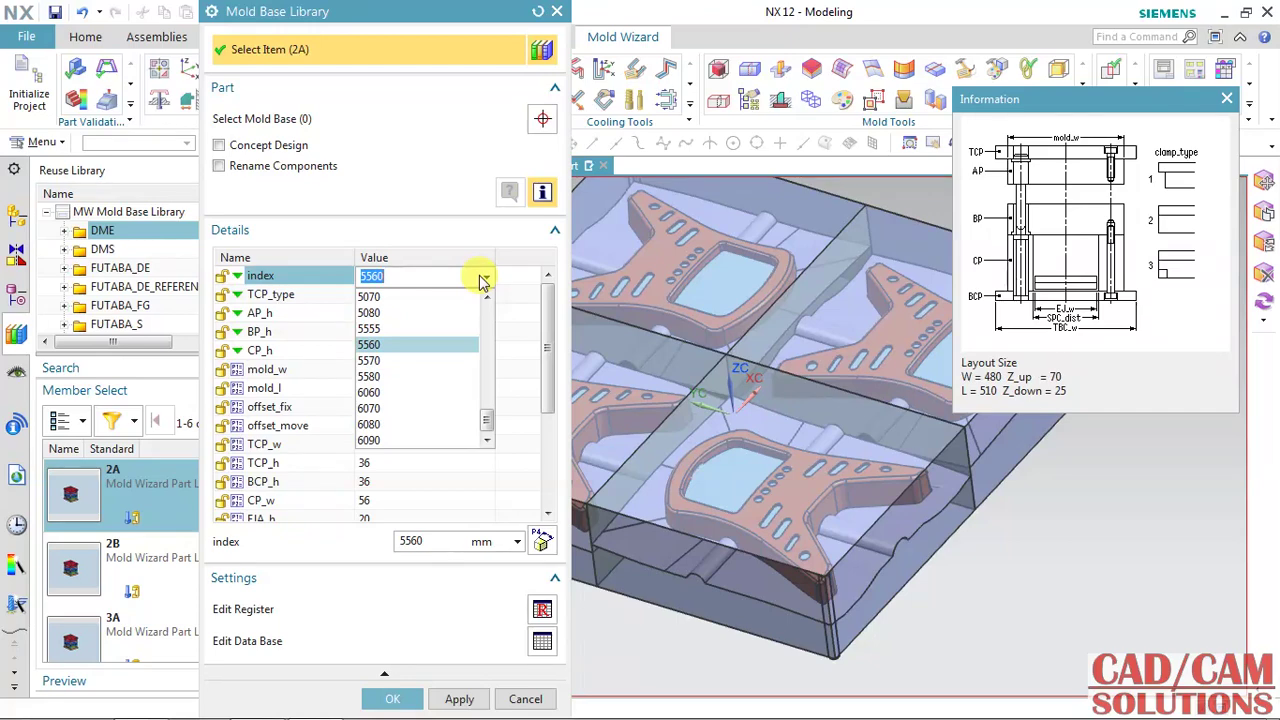
{"action": "left_click", "coordinate": [481, 281]}
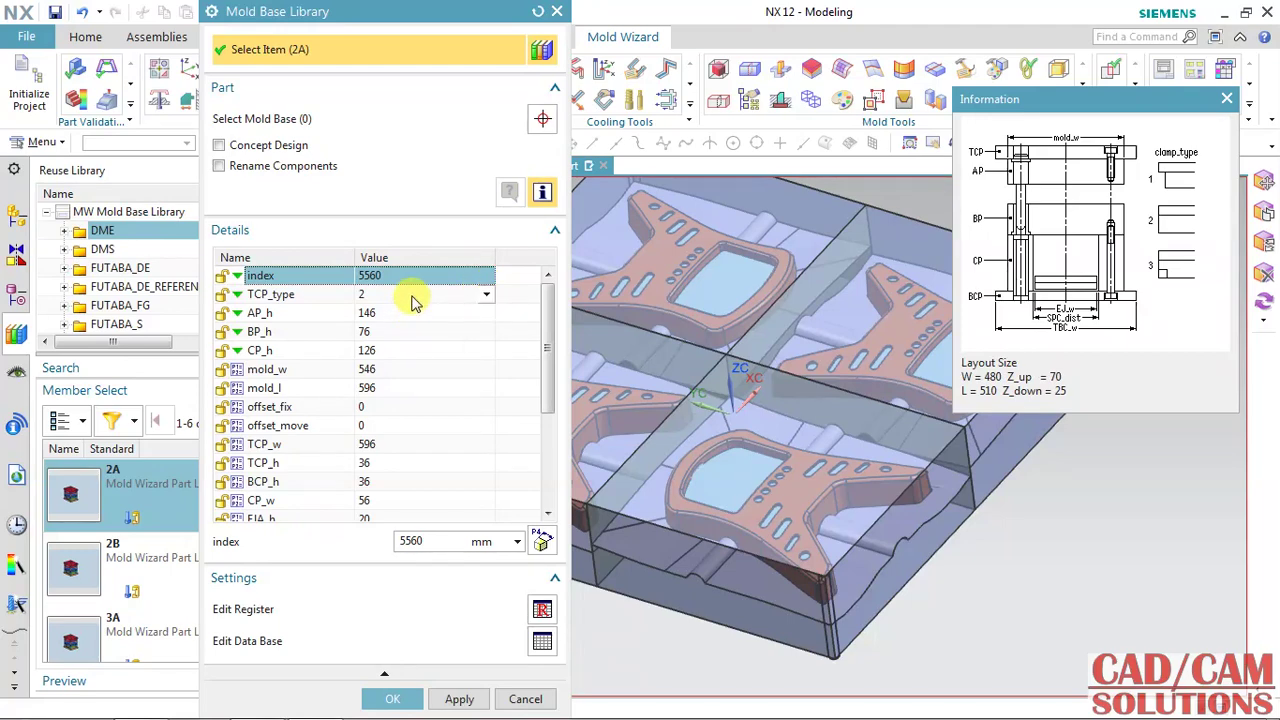
{"action": "left_click", "coordinate": [488, 314]}
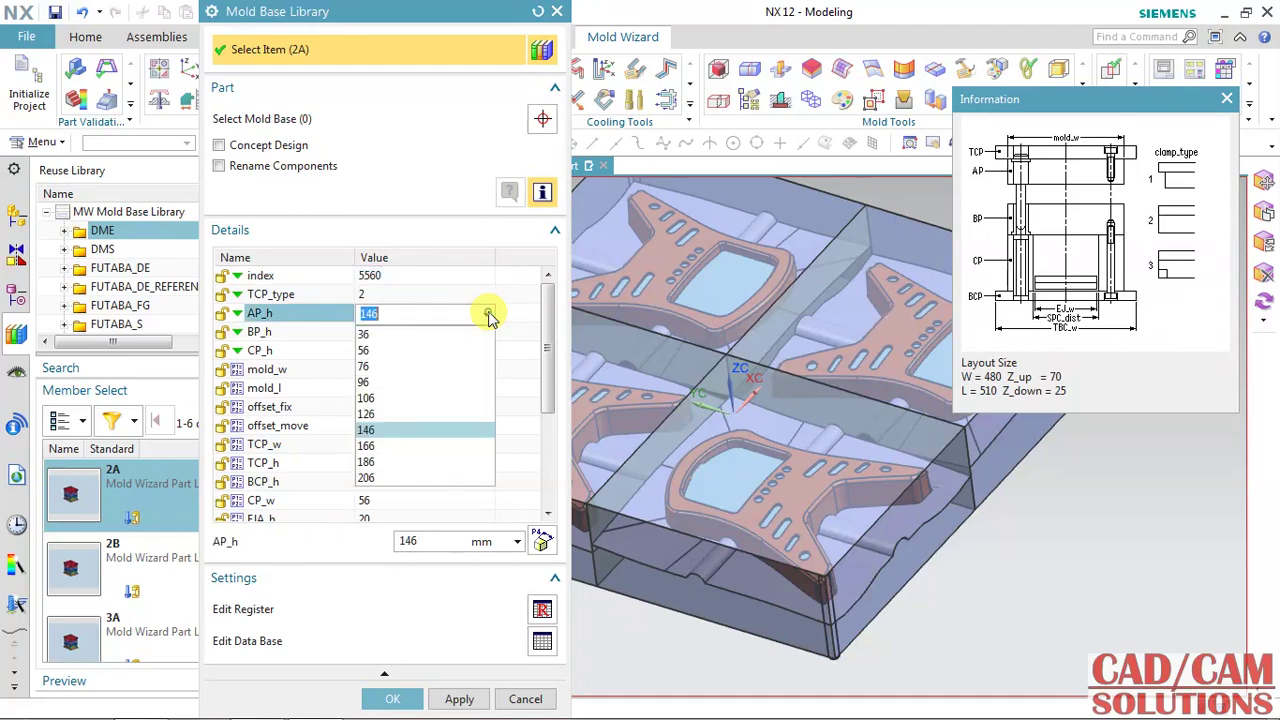
{"action": "left_click", "coordinate": [393, 352]}
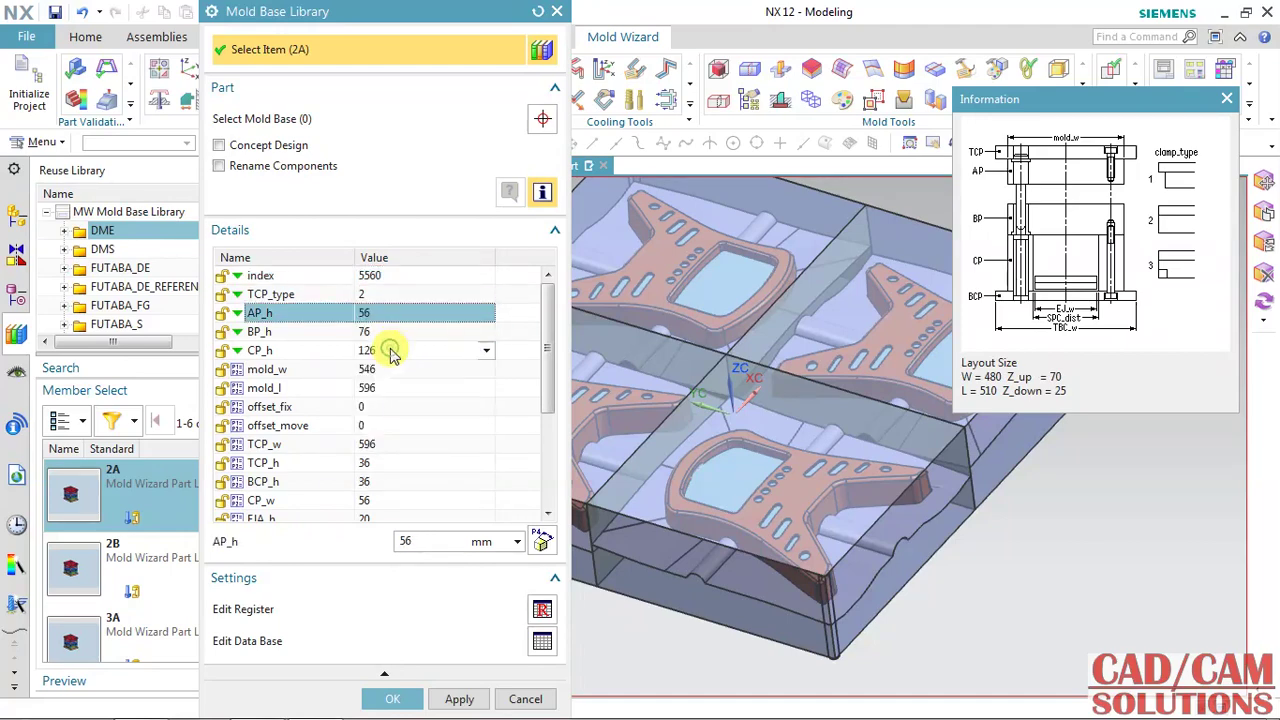
{"action": "left_click", "coordinate": [489, 333]}
{"action": "left_click", "coordinate": [488, 334]}
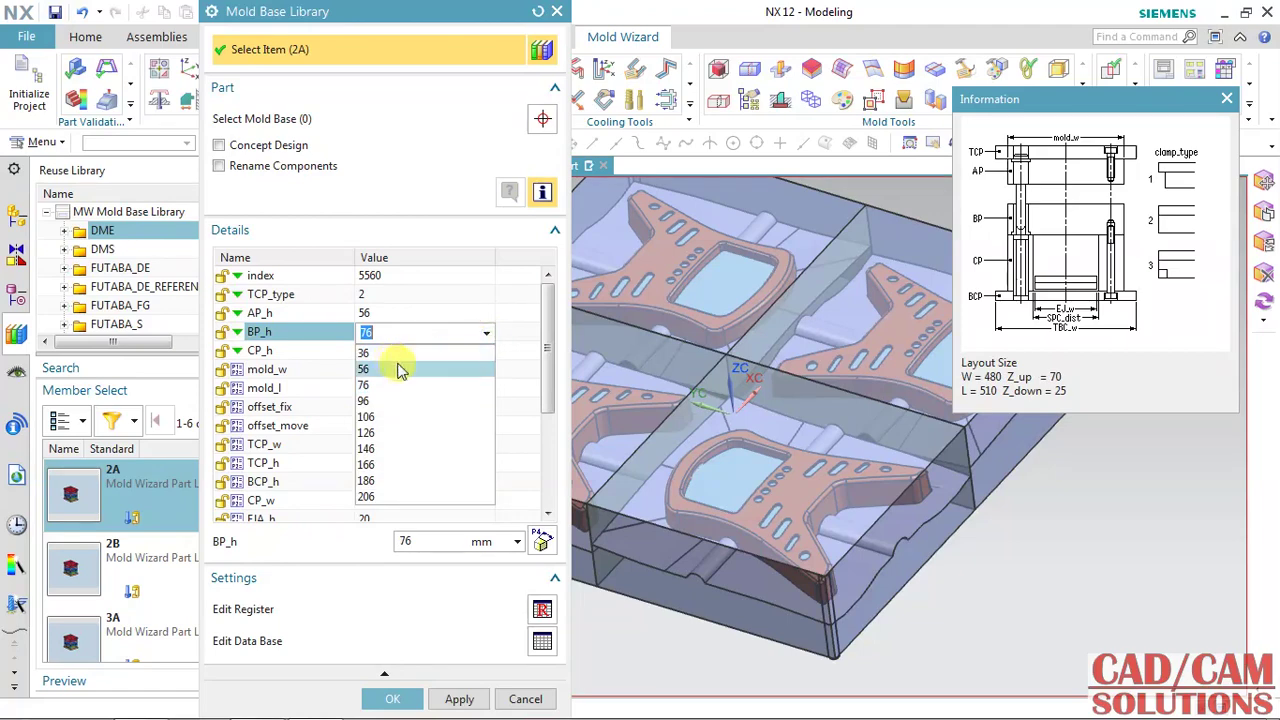
{"action": "left_click", "coordinate": [393, 355]}
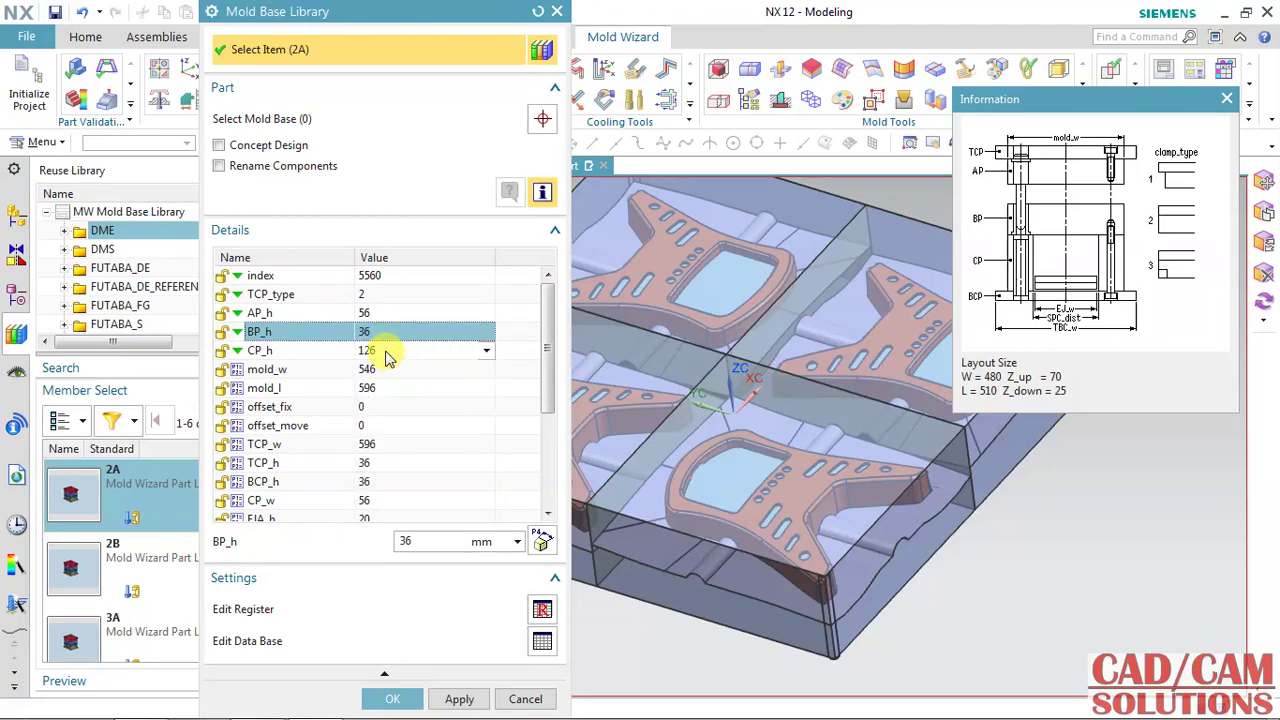
Set CP_h to 106, apply the DME 2A mold base, and close the library.
{"action": "left_click", "coordinate": [488, 352]}
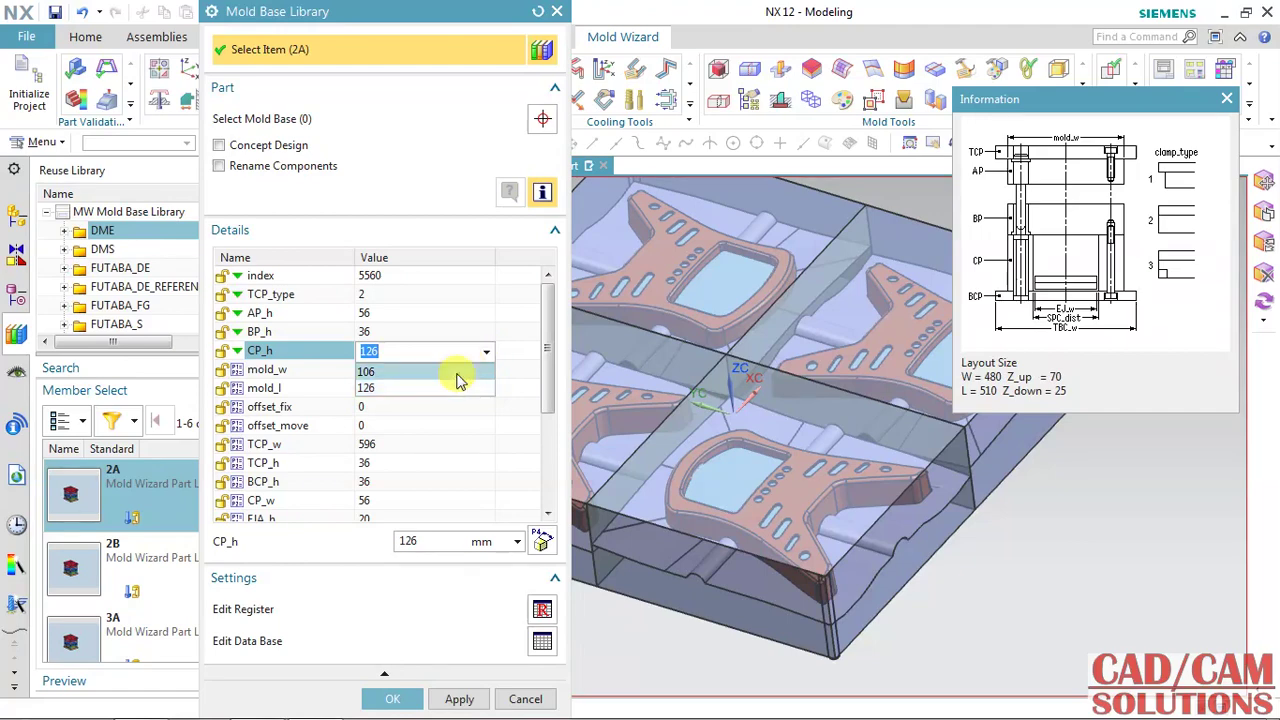
{"action": "left_click", "coordinate": [456, 371]}
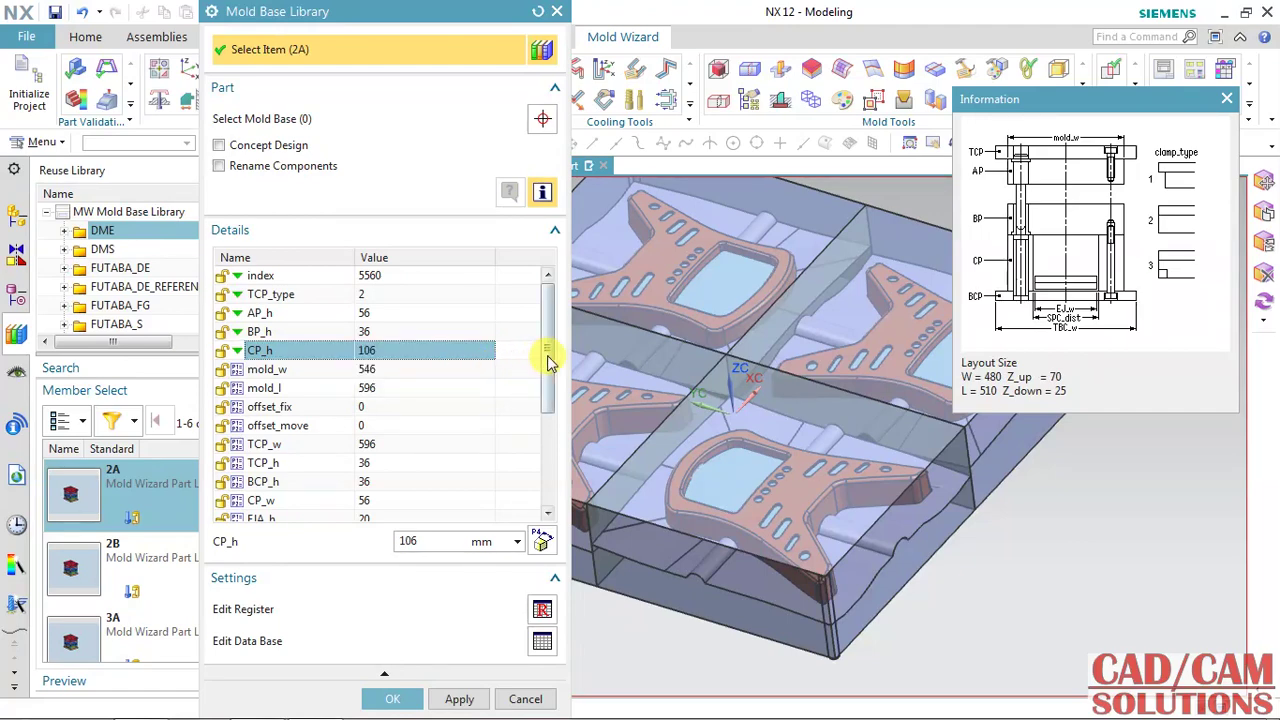
{"action": "left_click_drag", "start_coordinate": [547, 350], "coordinate": [547, 429]}
{"action": "left_click", "coordinate": [459, 699]}
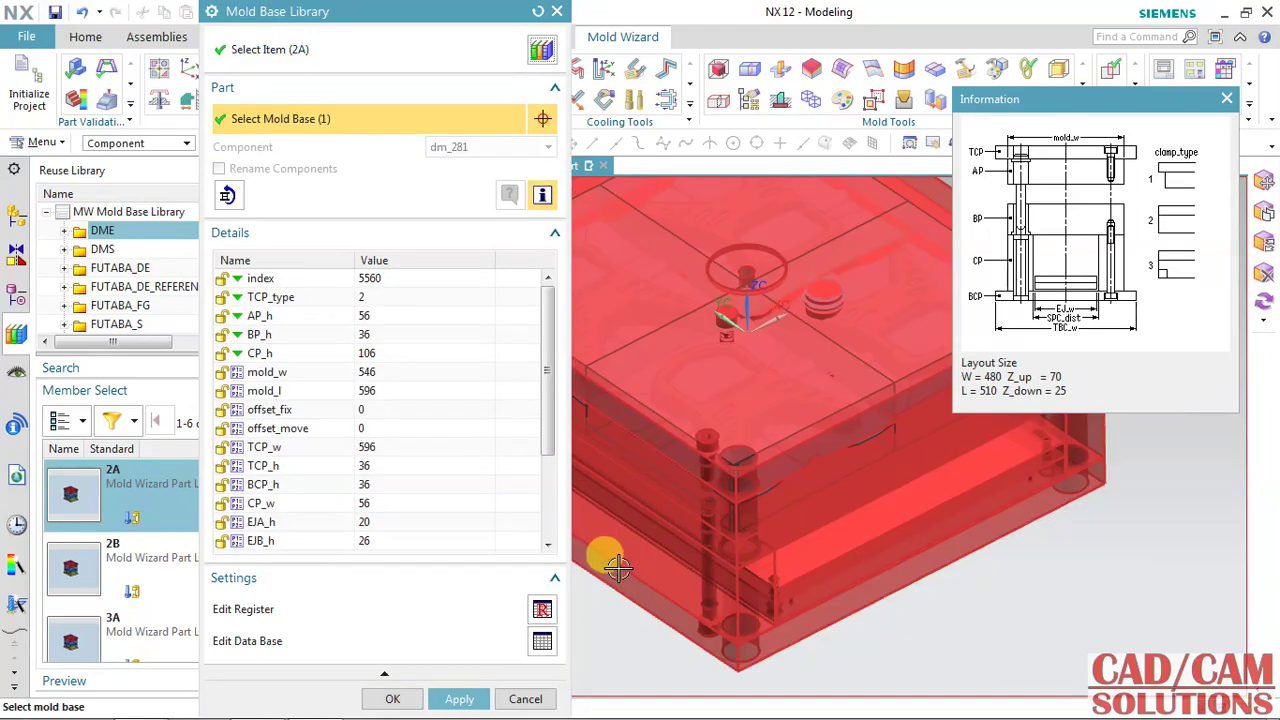
{"action": "left_click", "coordinate": [533, 701]}
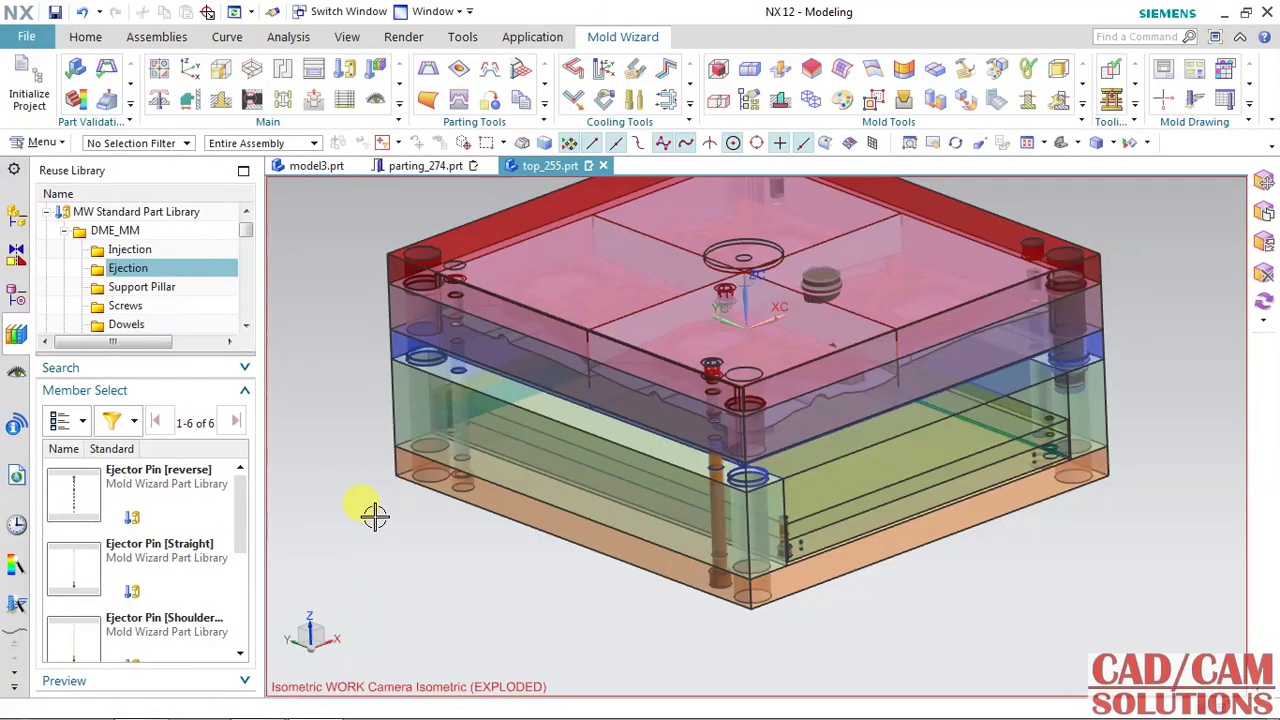
{"action": "key", "text": "ctrl+f"}
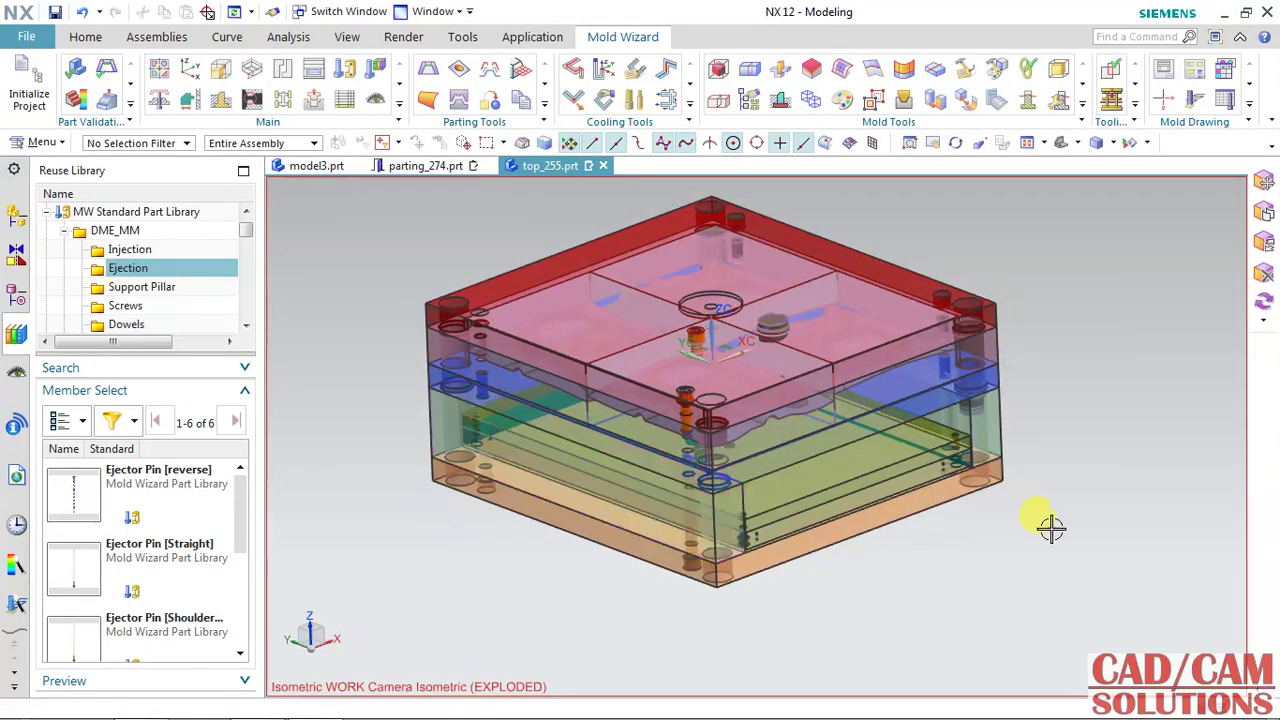
{"action": "mouse_move", "coordinate": [1008, 599]}
{"action": "middle_mouse_down"}
{"action": "mouse_move", "coordinate": [1051, 569]}
{"action": "mouse_move", "coordinate": [1048, 591]}
{"action": "mouse_move", "coordinate": [1034, 583]}
{"action": "mouse_move", "coordinate": [1051, 591]}
{"action": "middle_mouse_up"}
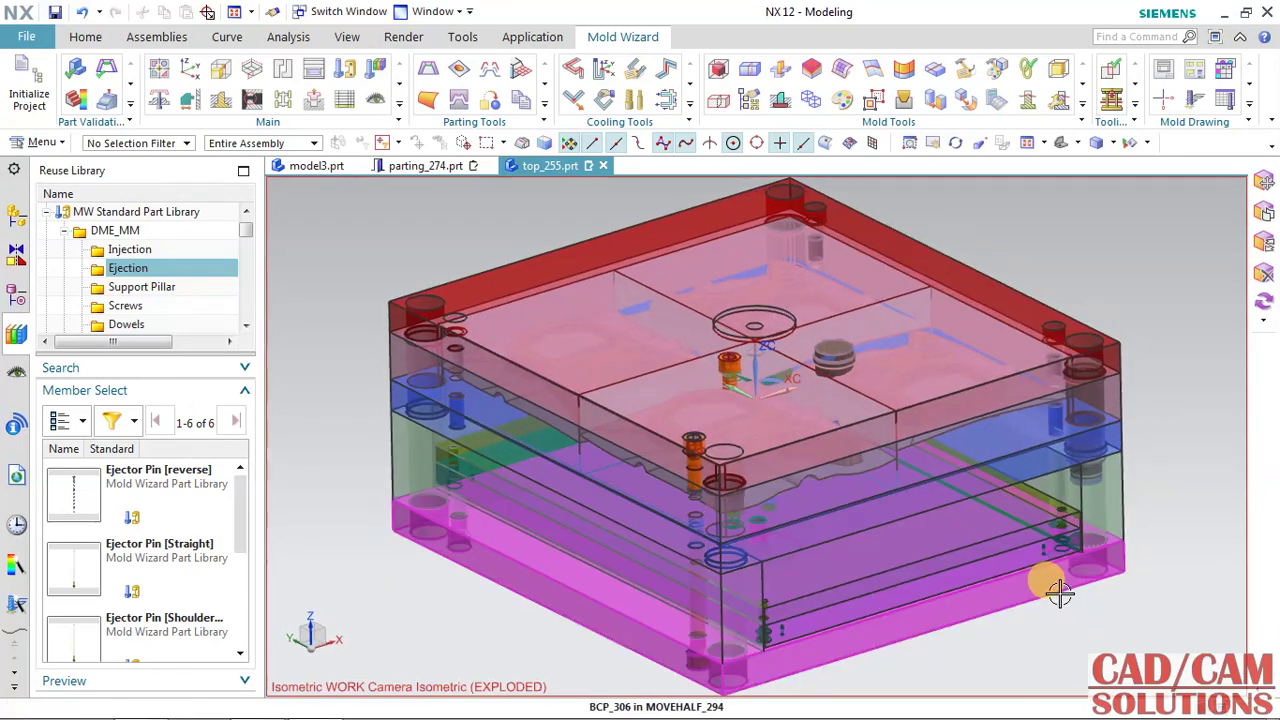
Add the Injection DHR21 locating ring with mounting holes, TYPE M8, D 100.
{"action": "left_click", "coordinate": [343, 72]}
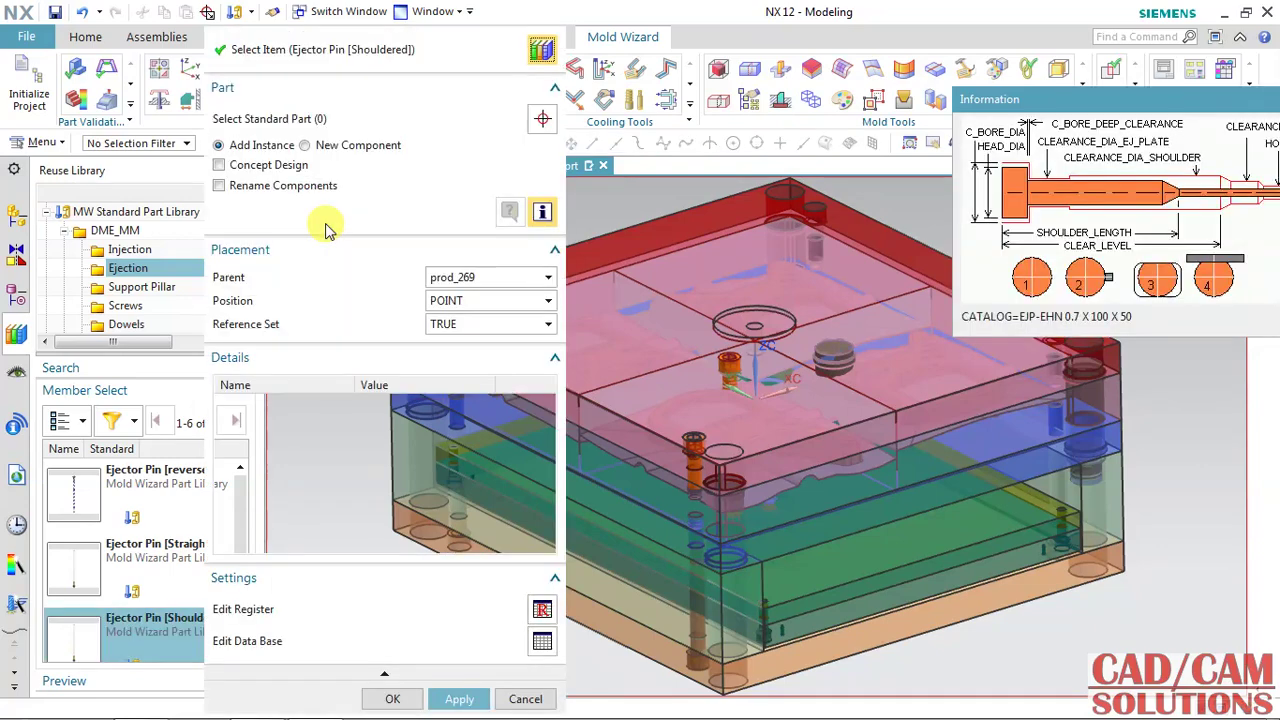
{"action": "left_click", "coordinate": [130, 249]}
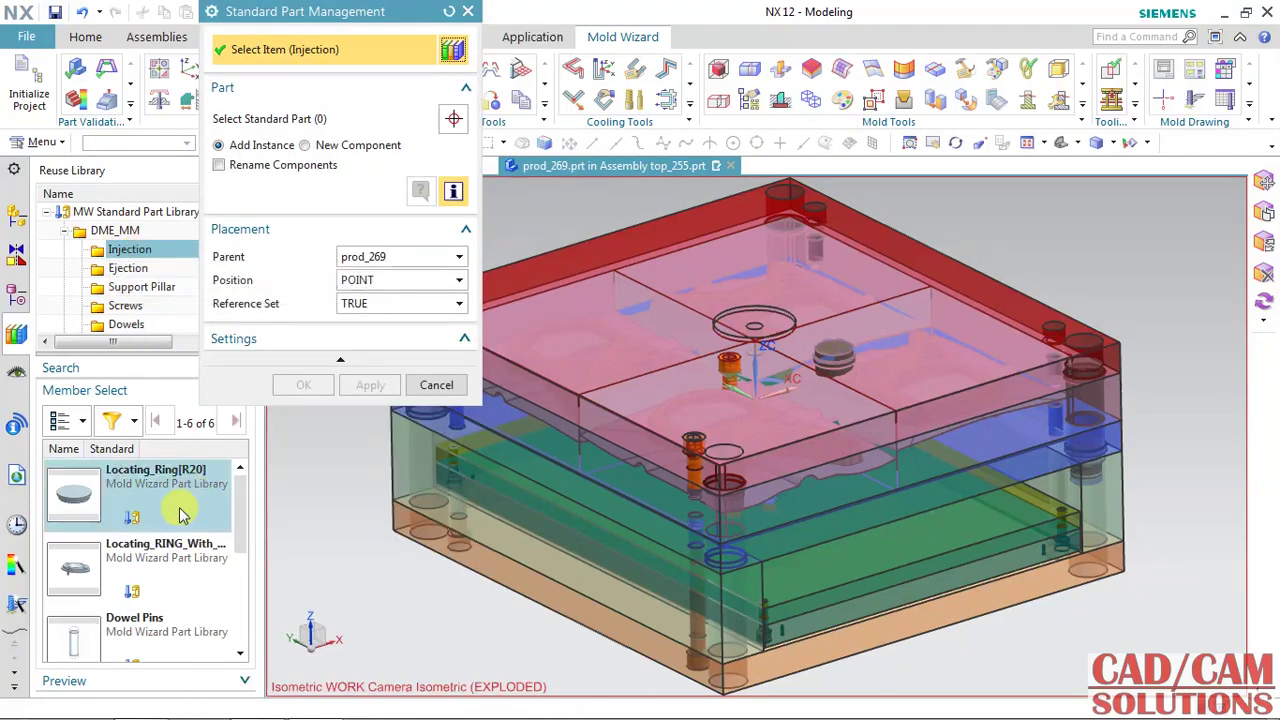
{"action": "left_click", "coordinate": [165, 567]}
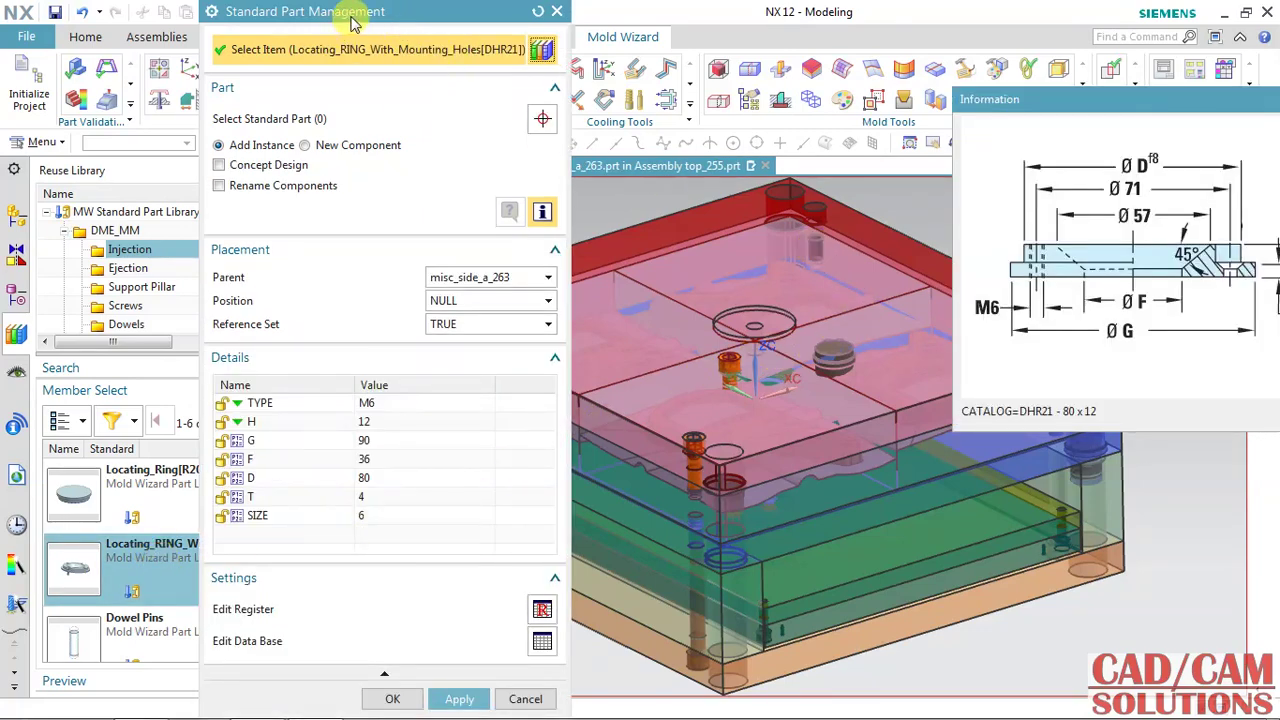
{"action": "left_click_drag", "start_coordinate": [352, 22], "coordinate": [268, 22]}
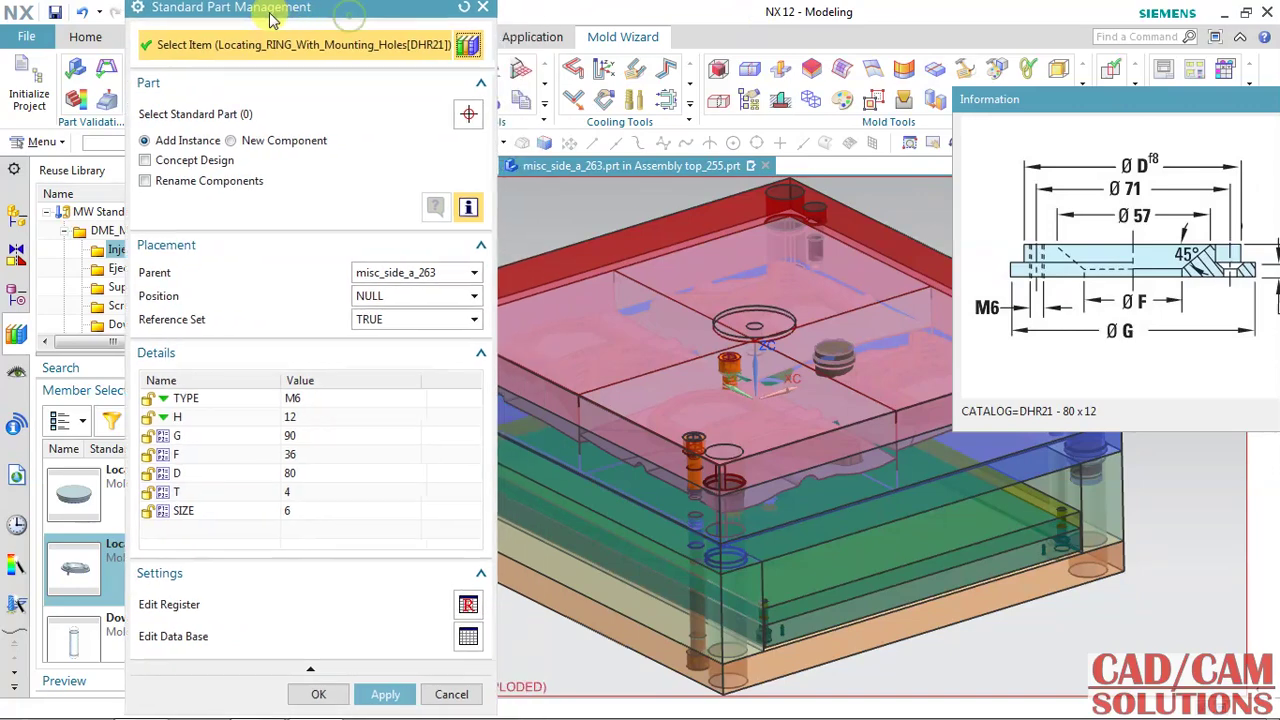
{"action": "left_click", "coordinate": [337, 402]}
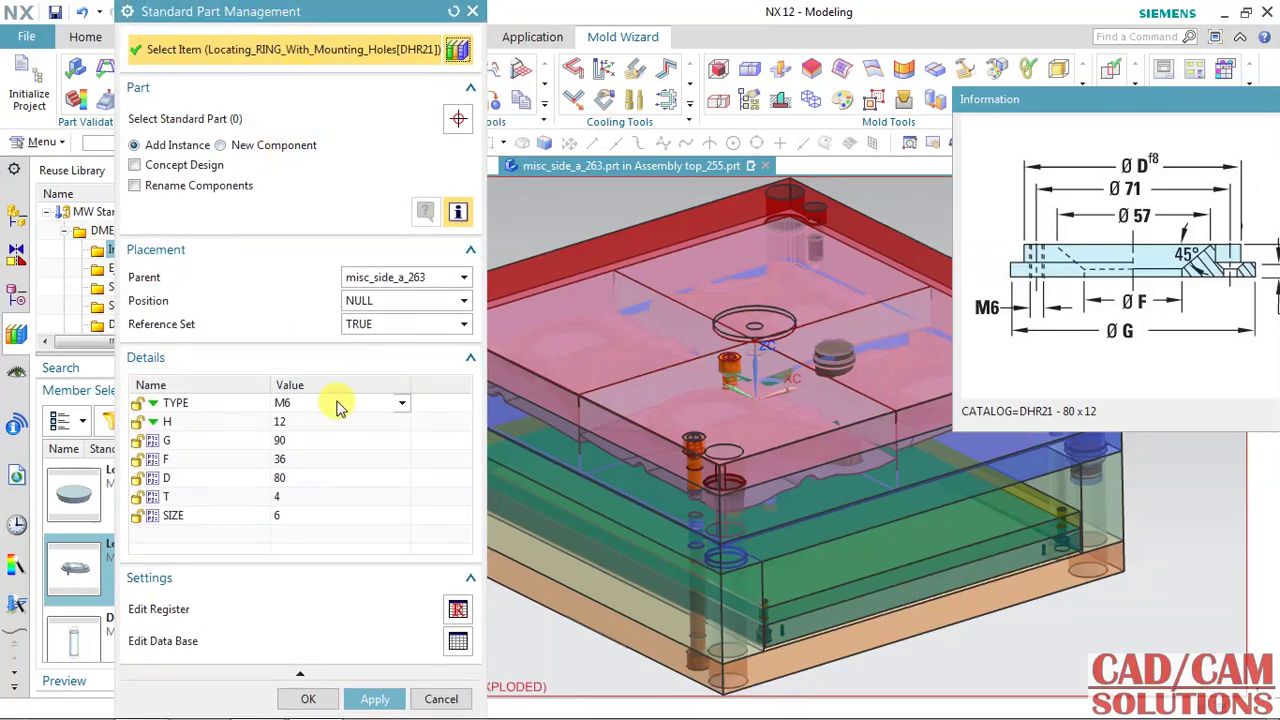
{"action": "left_click", "coordinate": [348, 342]}
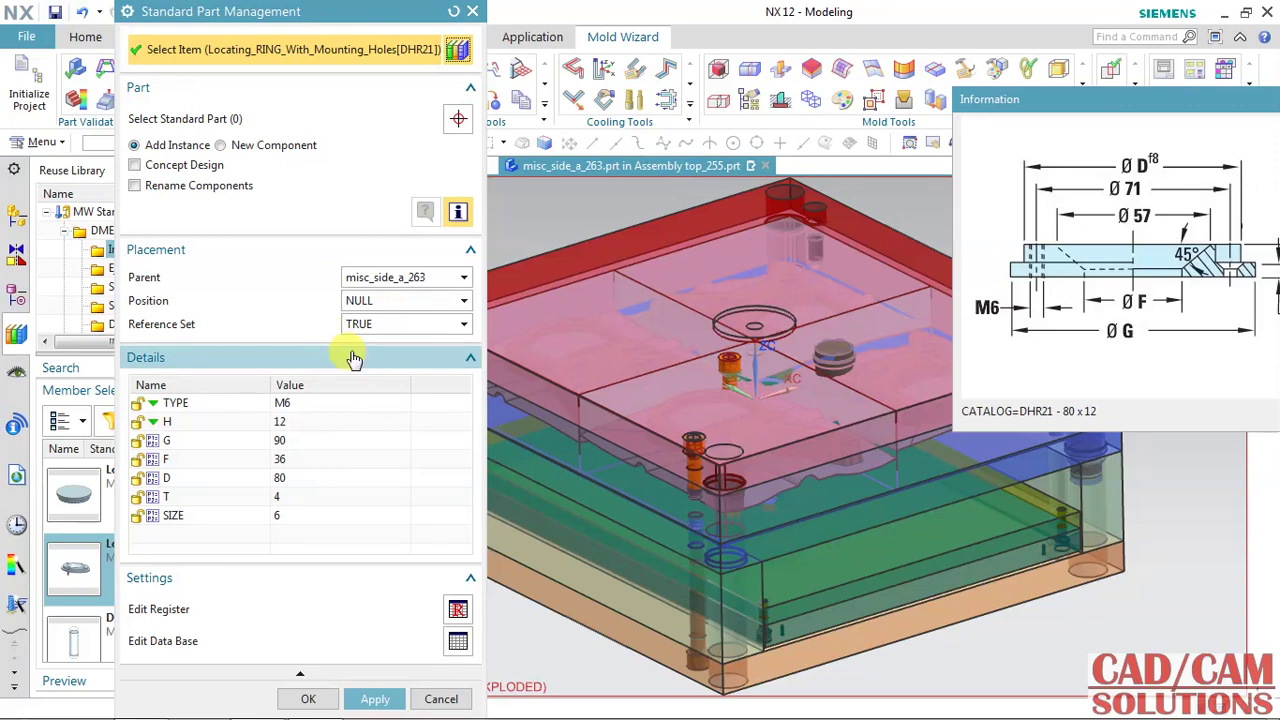
{"action": "left_click", "coordinate": [403, 410]}
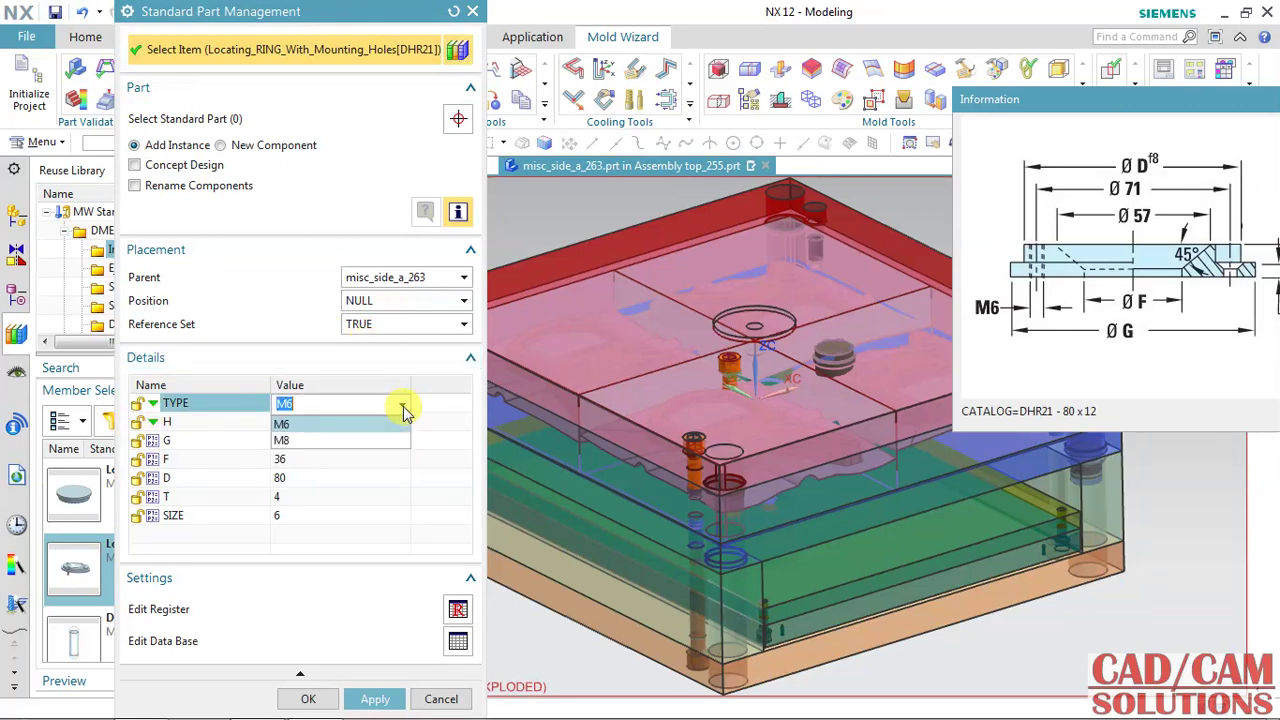
{"action": "left_click", "coordinate": [355, 428]}
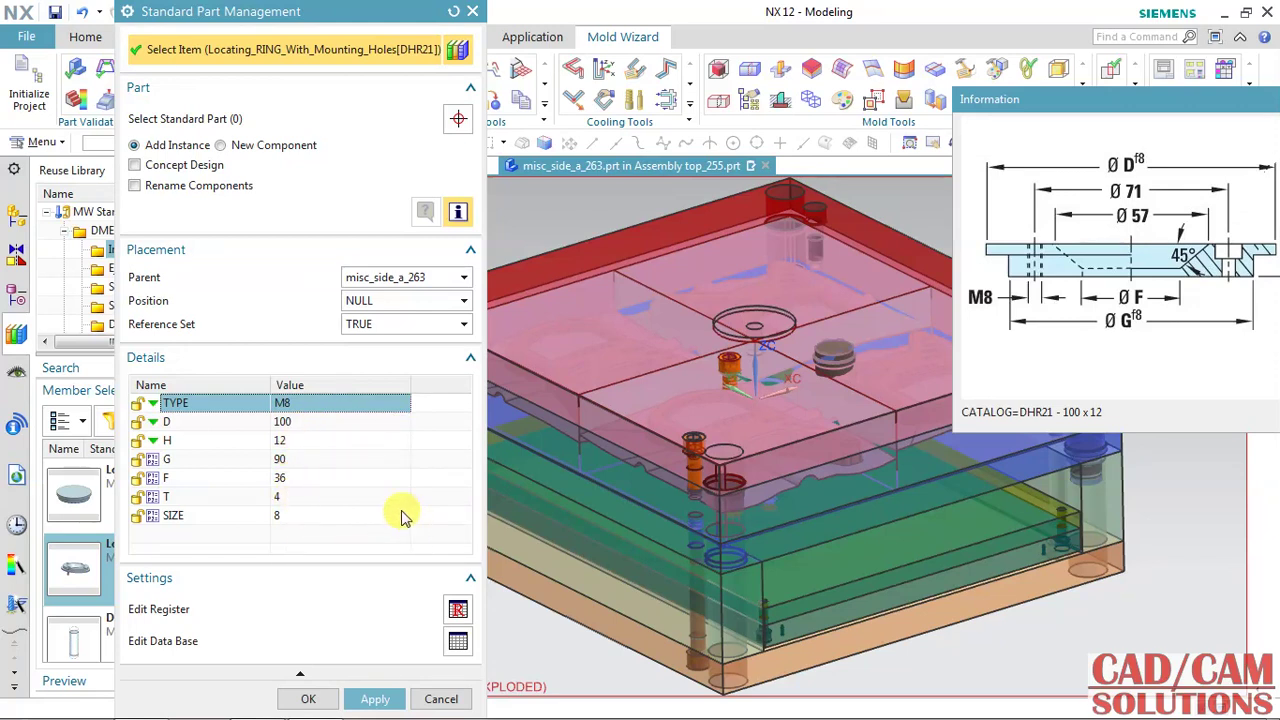
{"action": "left_click", "coordinate": [308, 697]}
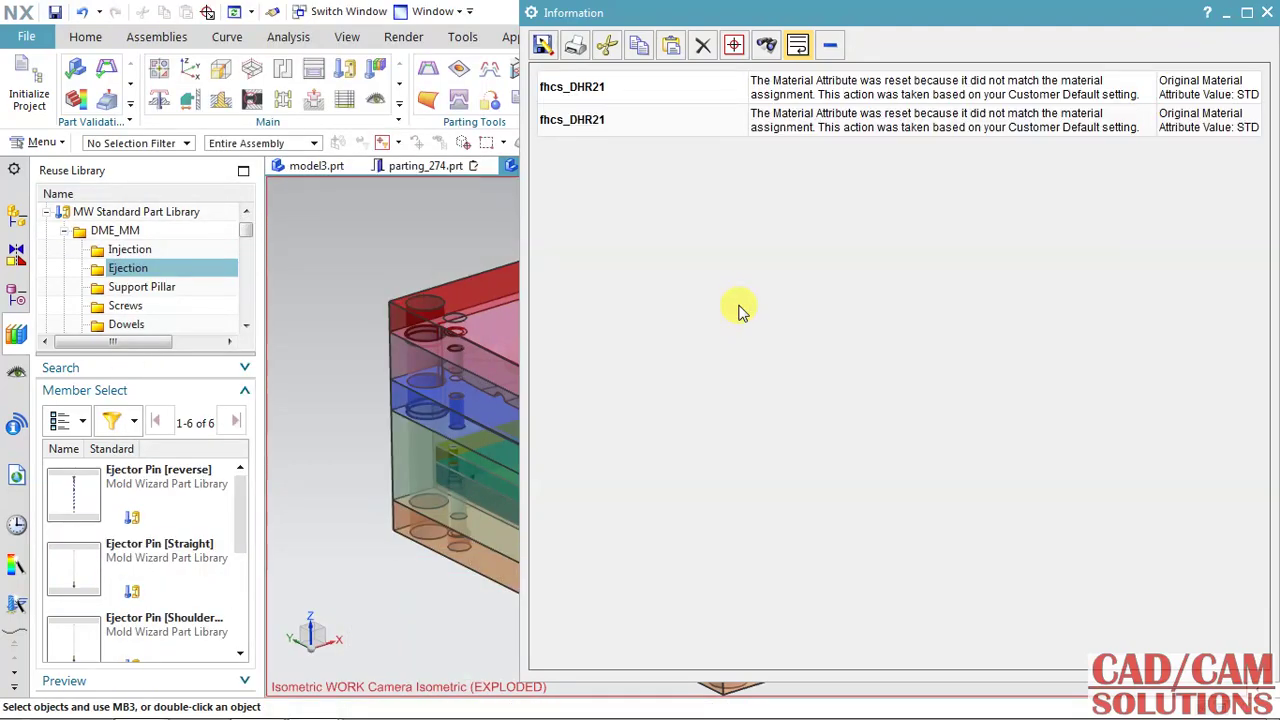
Close the material-attribute report and list the DME_MM Injection parts in the library.
{"action": "left_click", "coordinate": [1264, 24]}
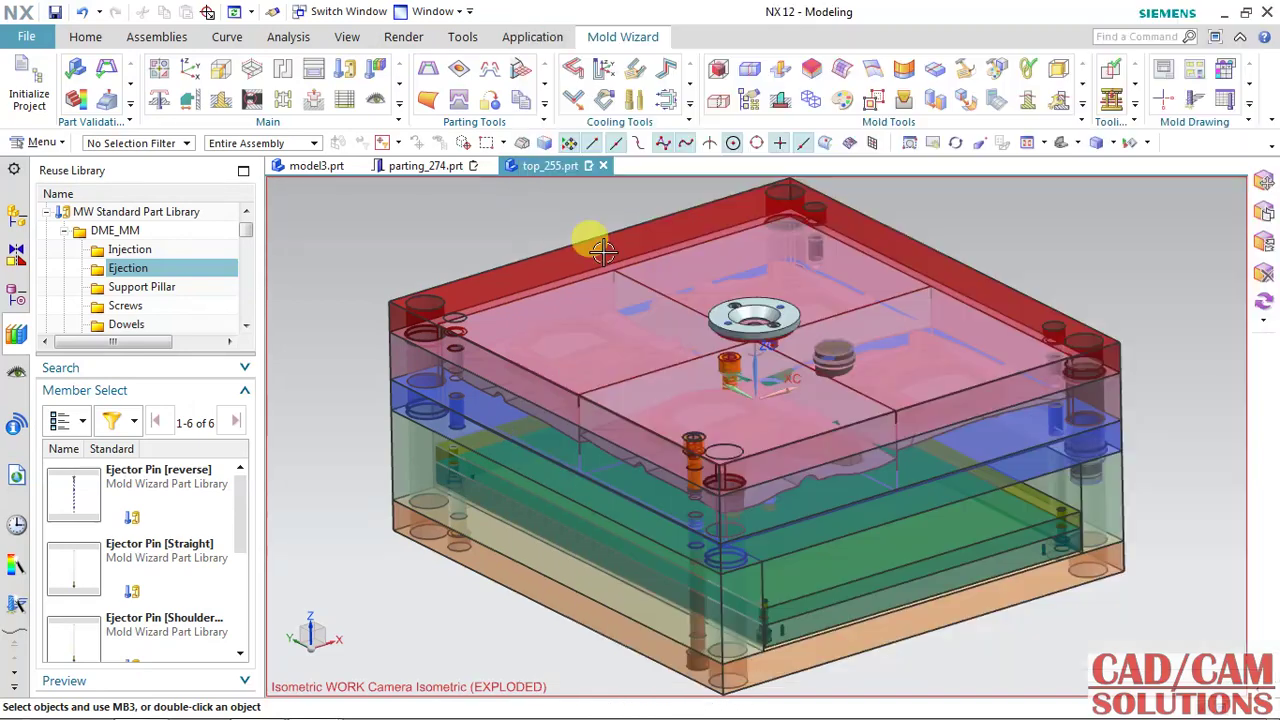
{"action": "mouse_move", "coordinate": [776, 320]}
{"action": "middle_mouse_down"}
{"action": "mouse_move", "coordinate": [988, 195]}
{"action": "mouse_move", "coordinate": [982, 219]}
{"action": "middle_mouse_up"}
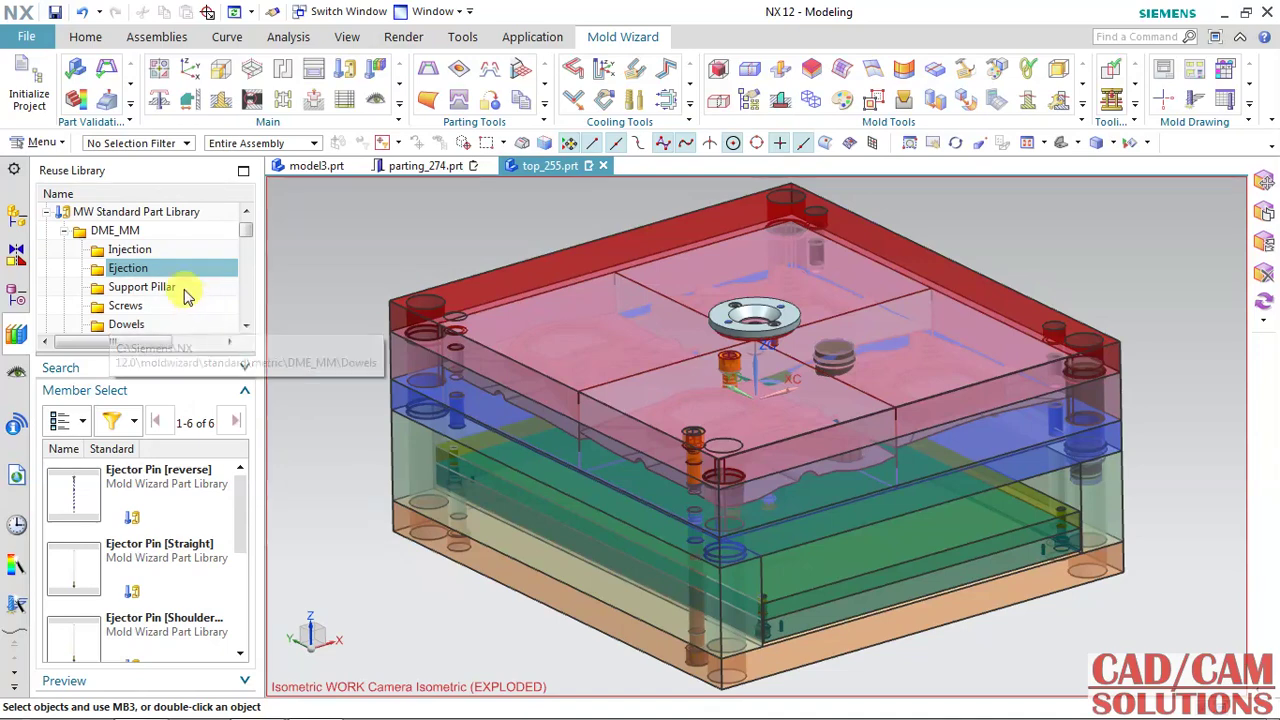
{"action": "left_click", "coordinate": [136, 251]}
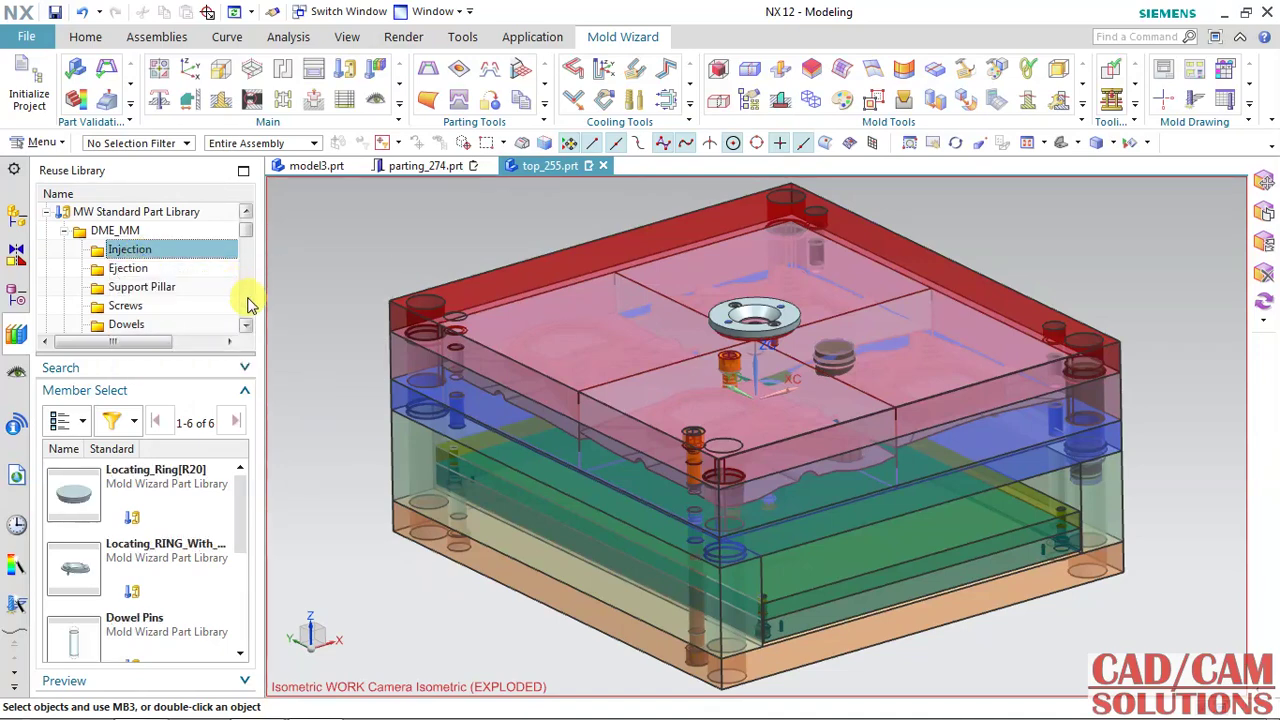
Load the Sprue Bushing(DHR74) part by dragging it into the graphics window.
{"action": "left_click", "coordinate": [242, 625]}
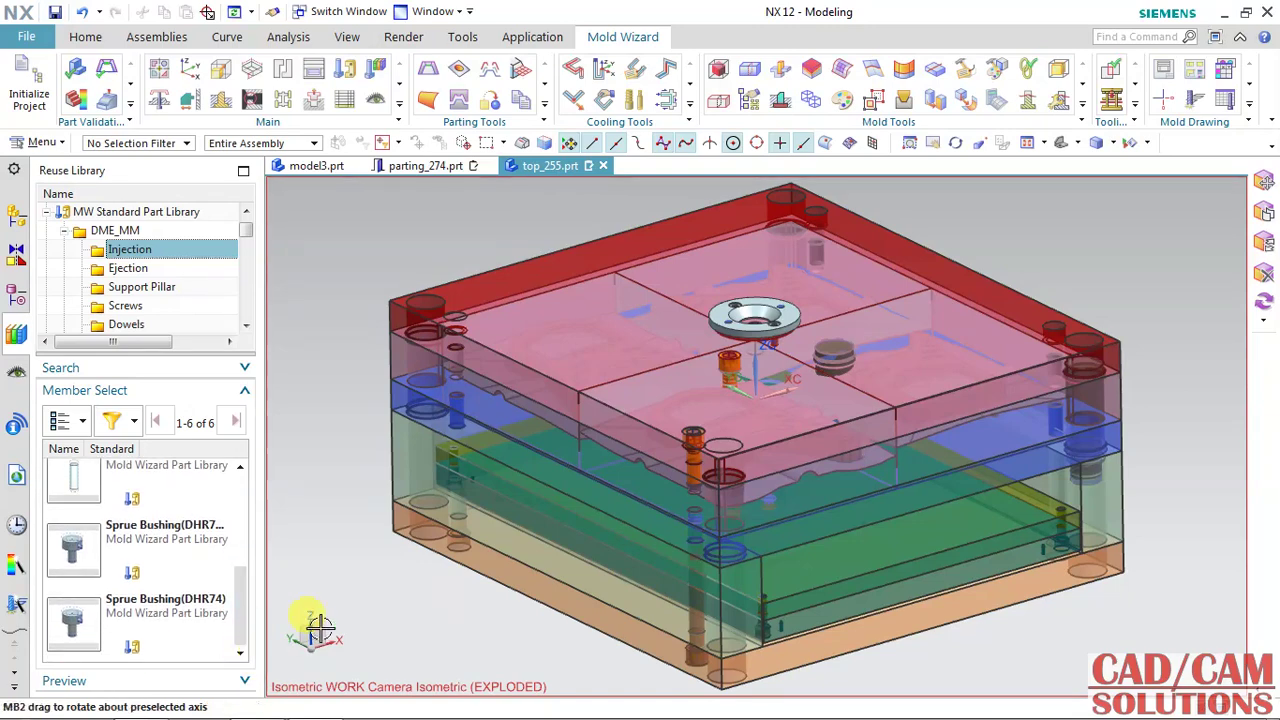
{"action": "left_click", "coordinate": [181, 608]}
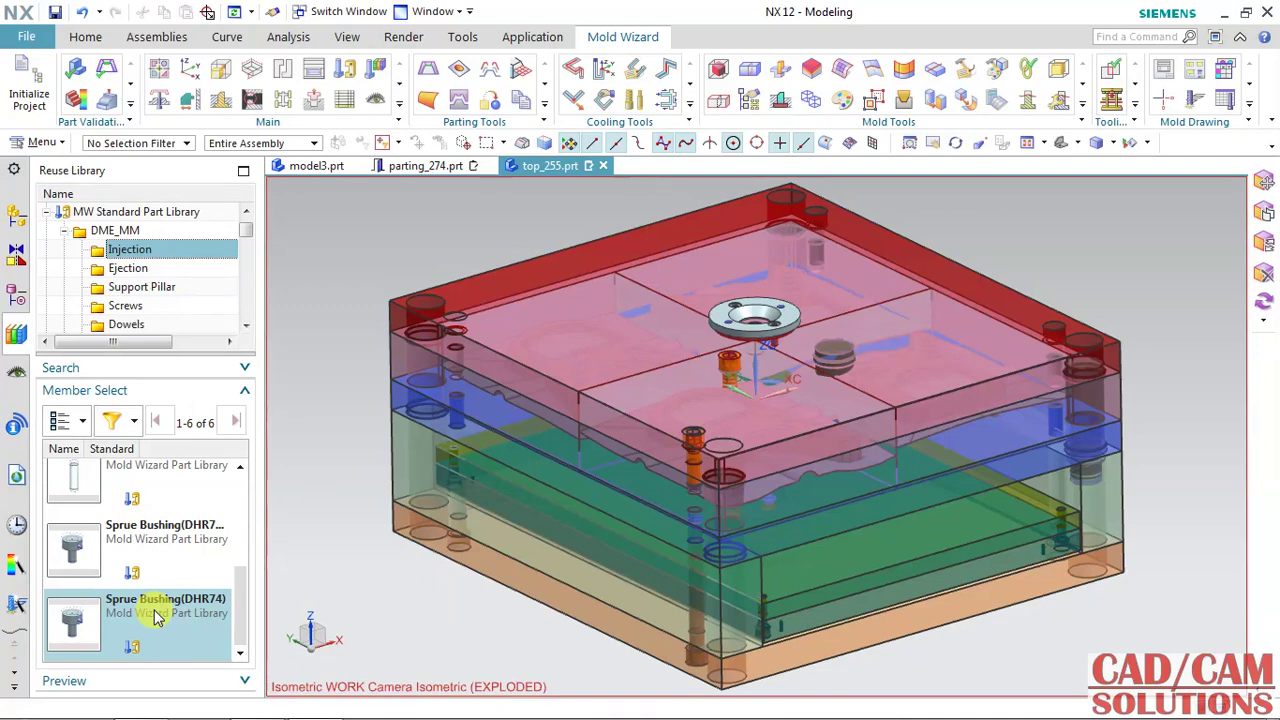
{"action": "left_click", "coordinate": [155, 617]}
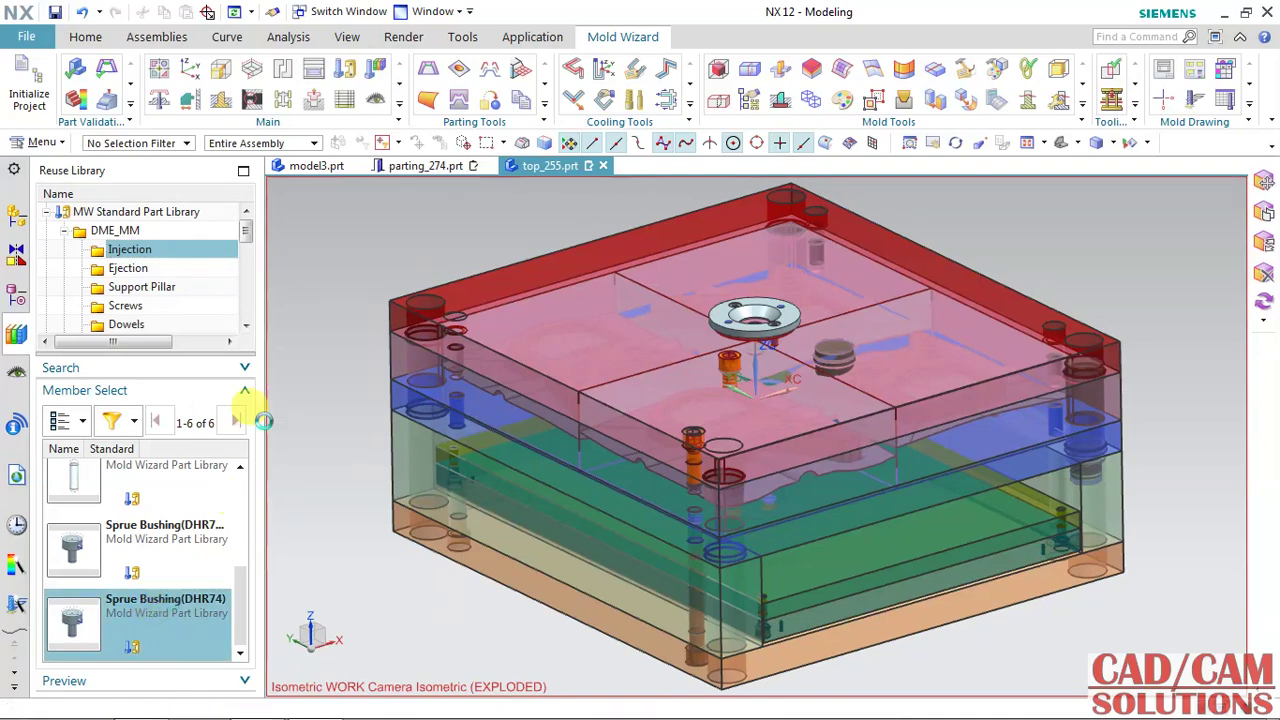
{"action": "left_click_drag", "start_coordinate": [155, 617], "coordinate": [323, 380]}
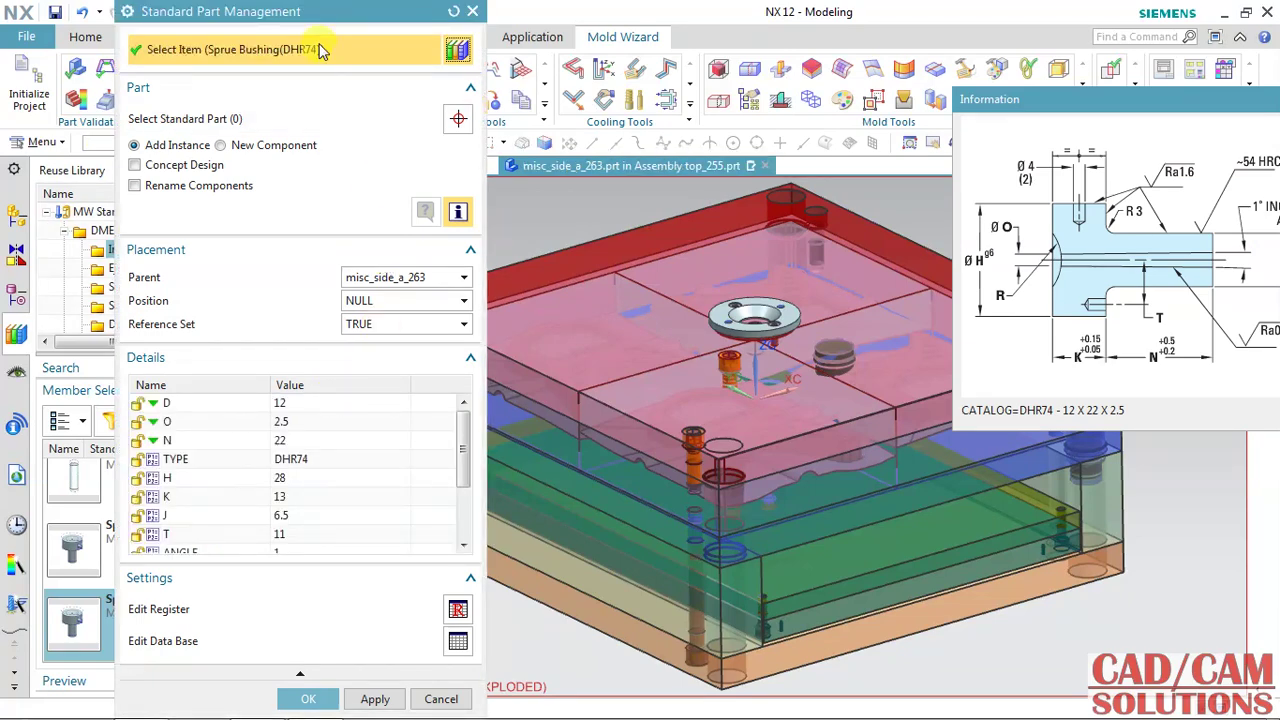
Size the DHR74 sprue bushing D 18, O 4, K 24, N 71 and place it.
{"action": "left_click_drag", "start_coordinate": [333, 22], "coordinate": [285, 22]}
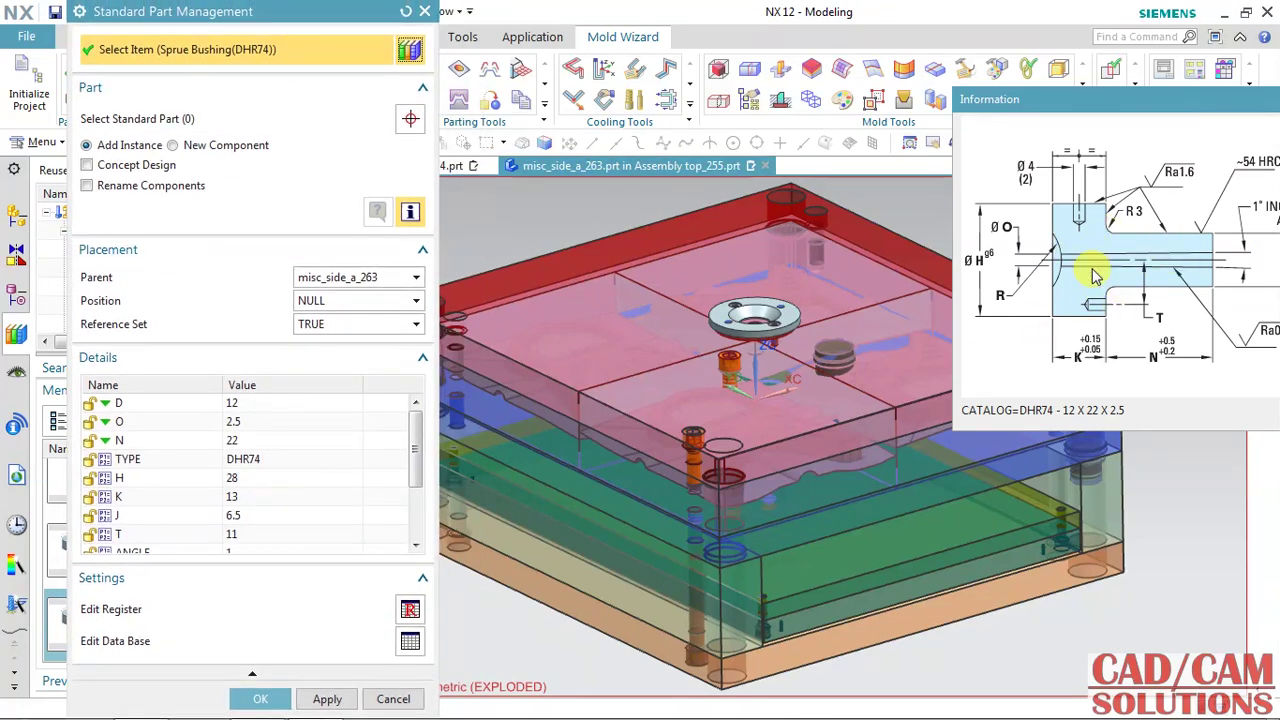
{"action": "mouse_move", "coordinate": [301, 403]}
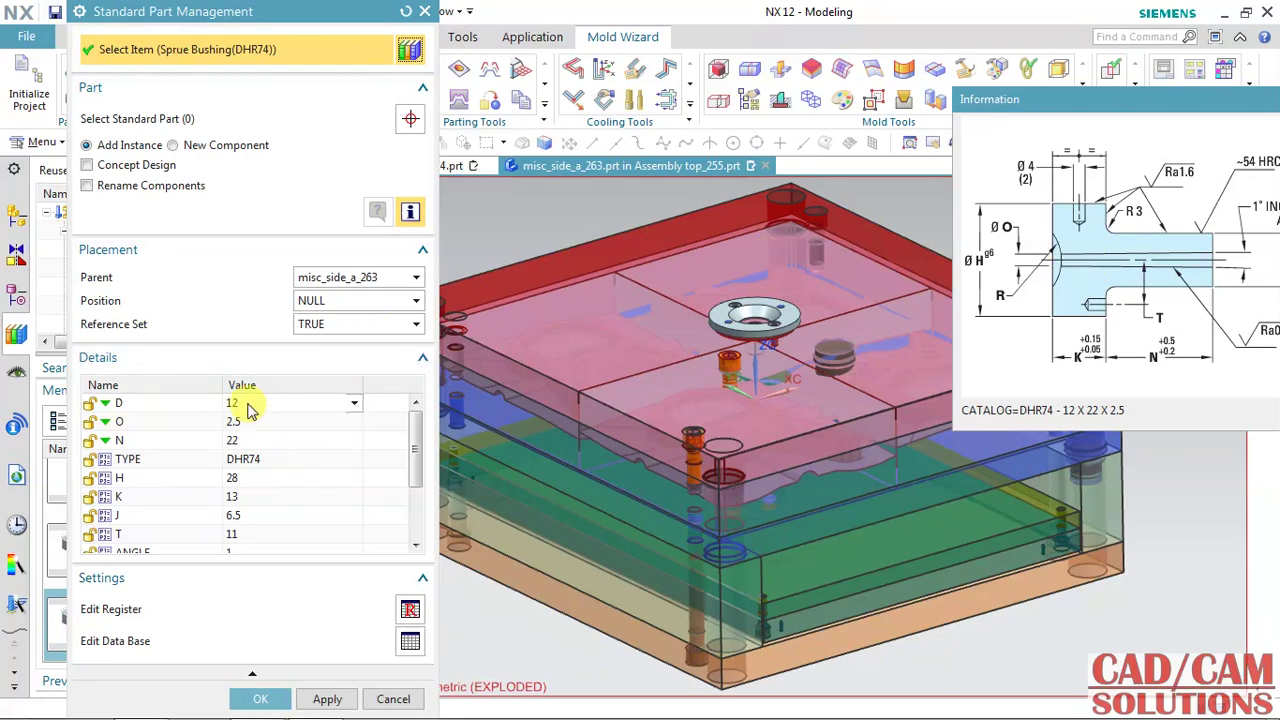
{"action": "left_click", "coordinate": [350, 403]}
{"action": "left_click", "coordinate": [281, 439]}
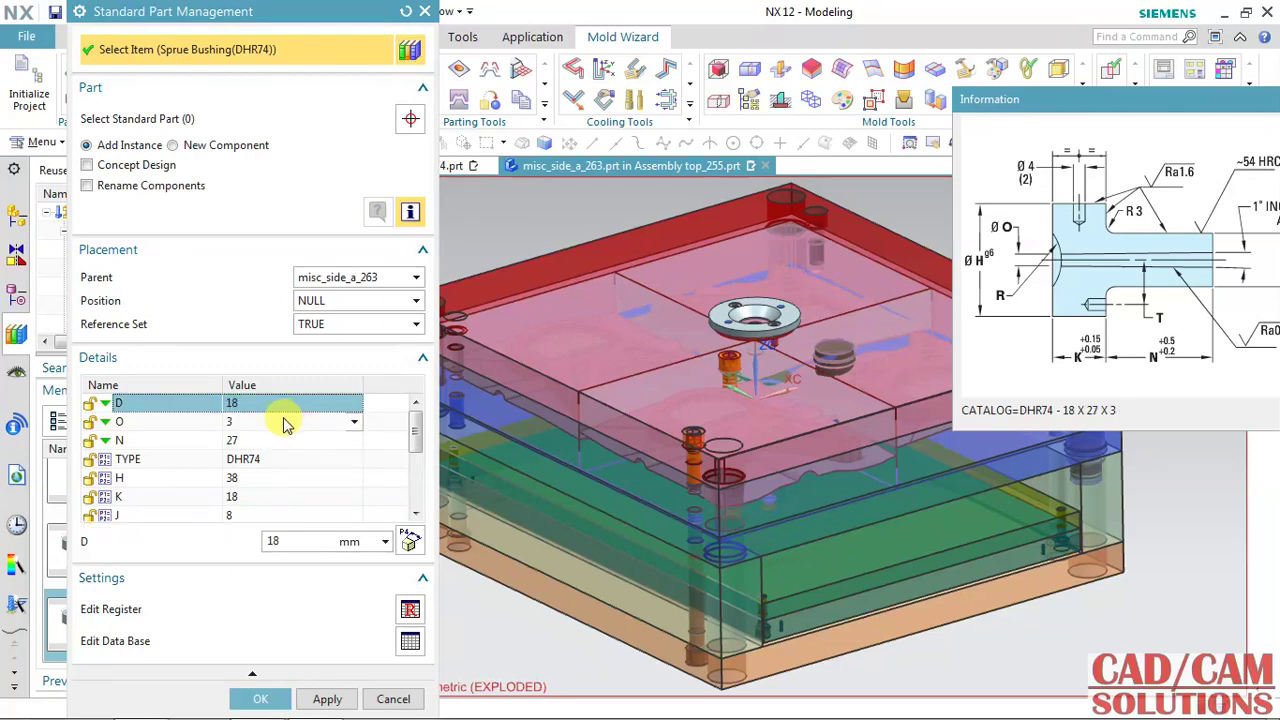
{"action": "left_click", "coordinate": [352, 422]}
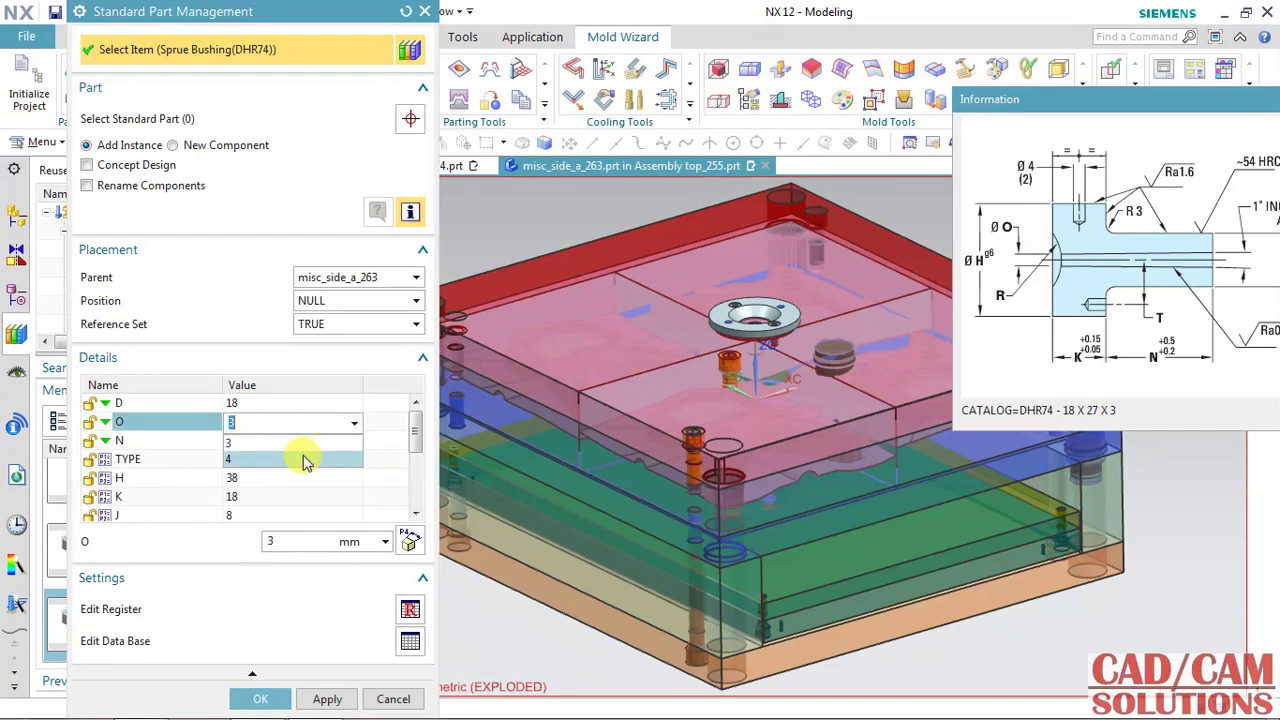
{"action": "left_click", "coordinate": [300, 458]}
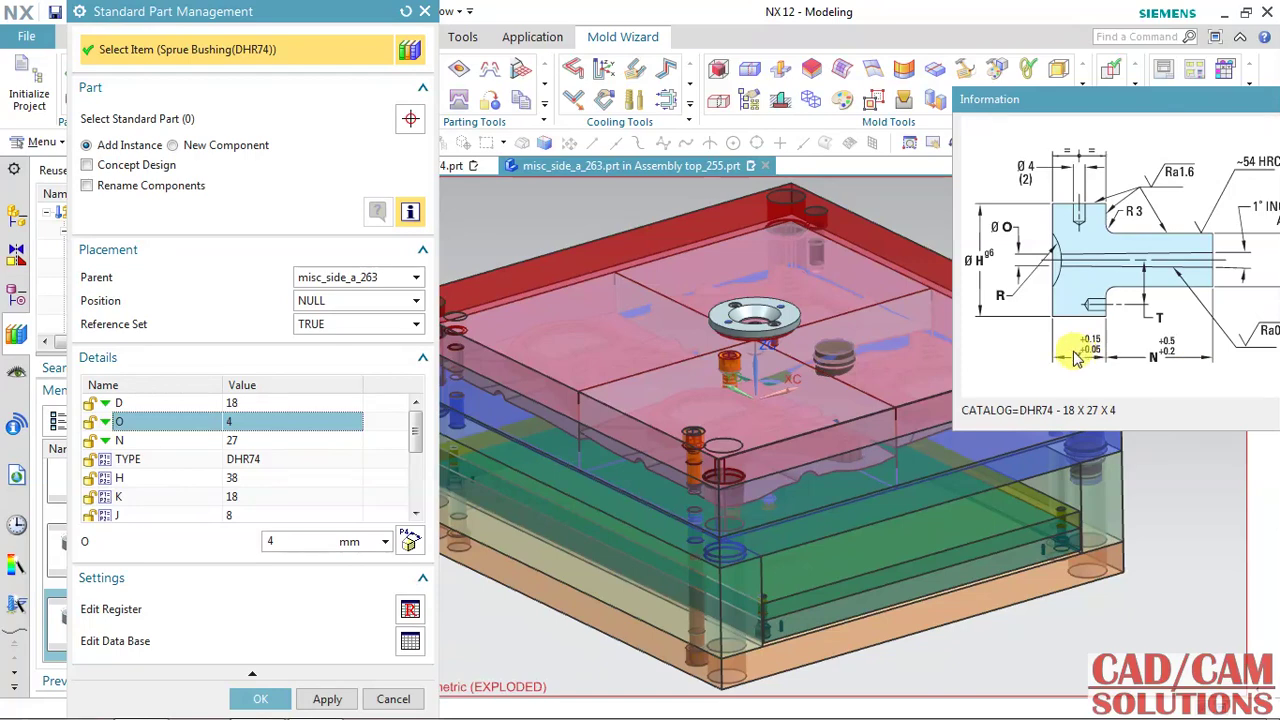
{"action": "left_click", "coordinate": [232, 496]}
{"action": "type", "text": "24"}
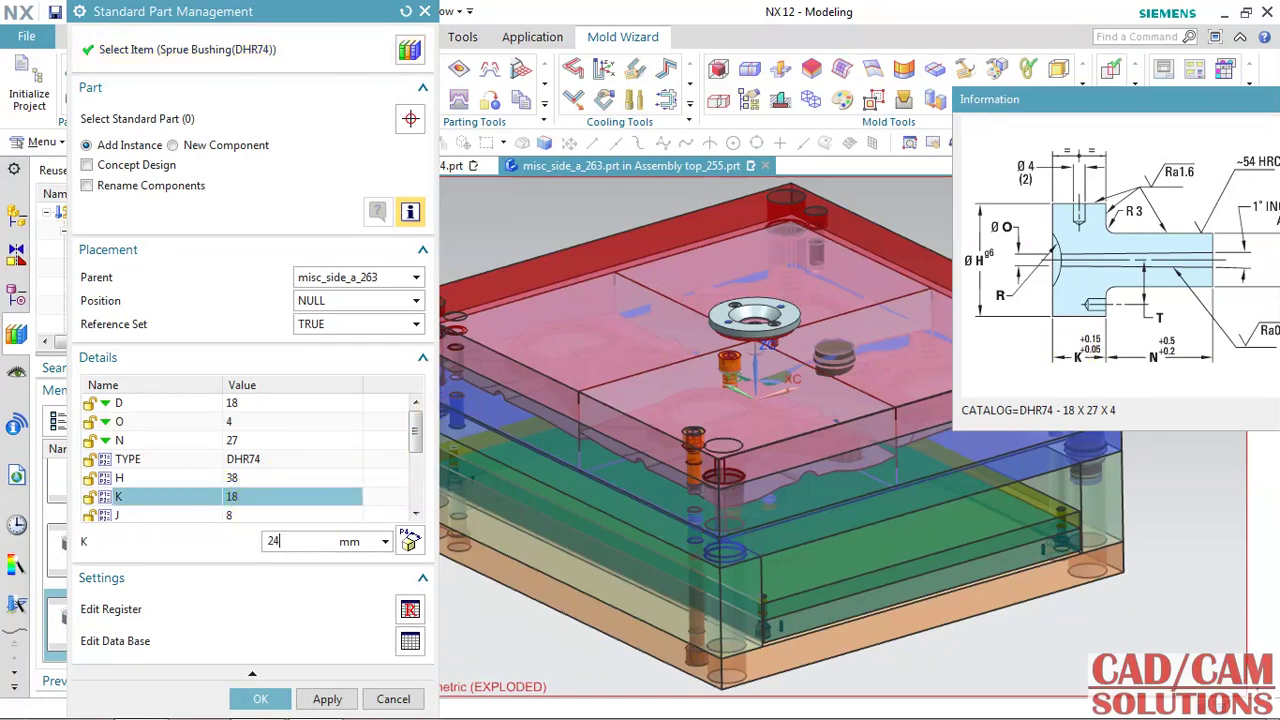
{"action": "left_click", "coordinate": [249, 441]}
{"action": "type", "text": "71"}
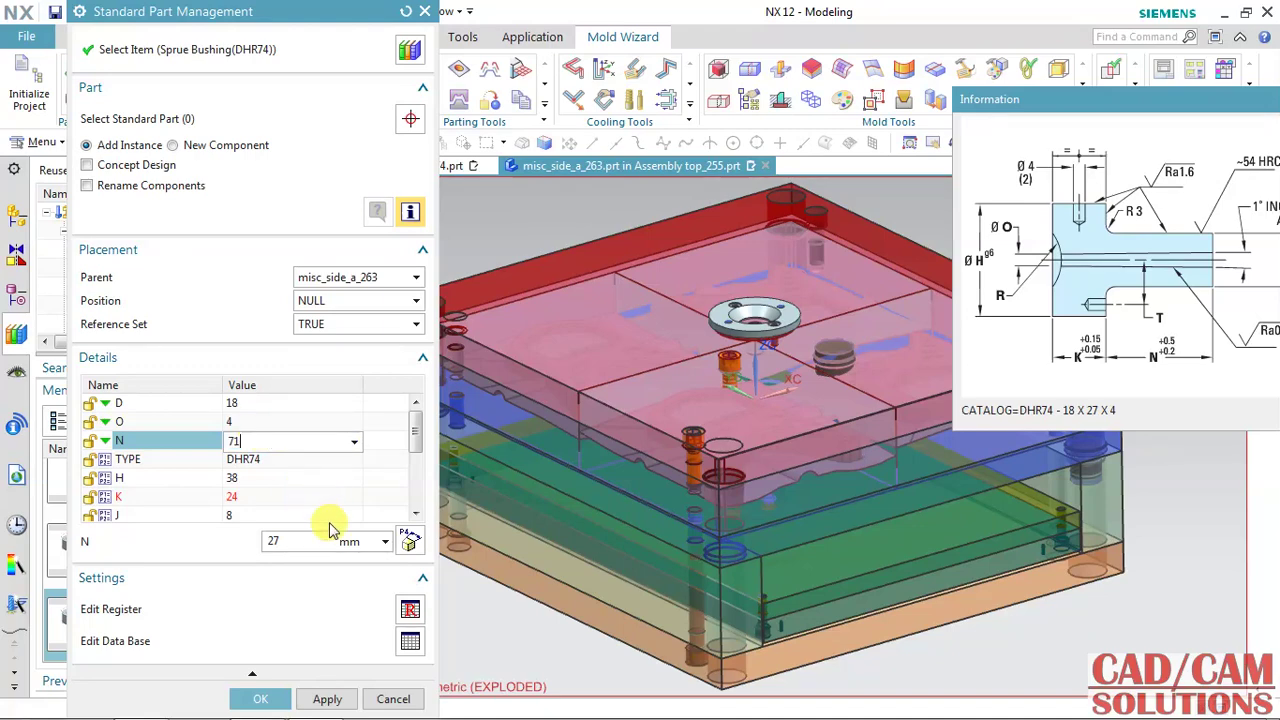
{"action": "left_click", "coordinate": [265, 699]}
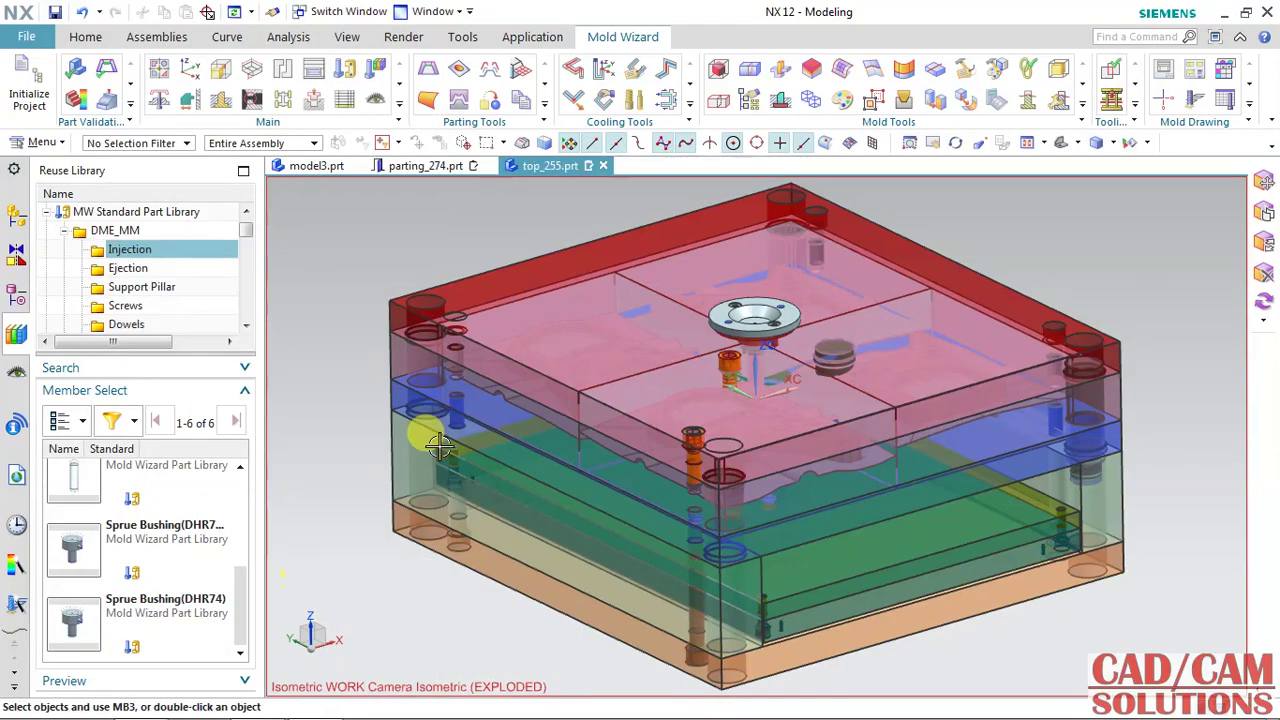
Orbit and zoom around the mold to inspect the newly placed DHR74 sprue bushing from above.
{"action": "middle_click_drag", "start_coordinate": [1147, 377], "coordinate": [1094, 266]}
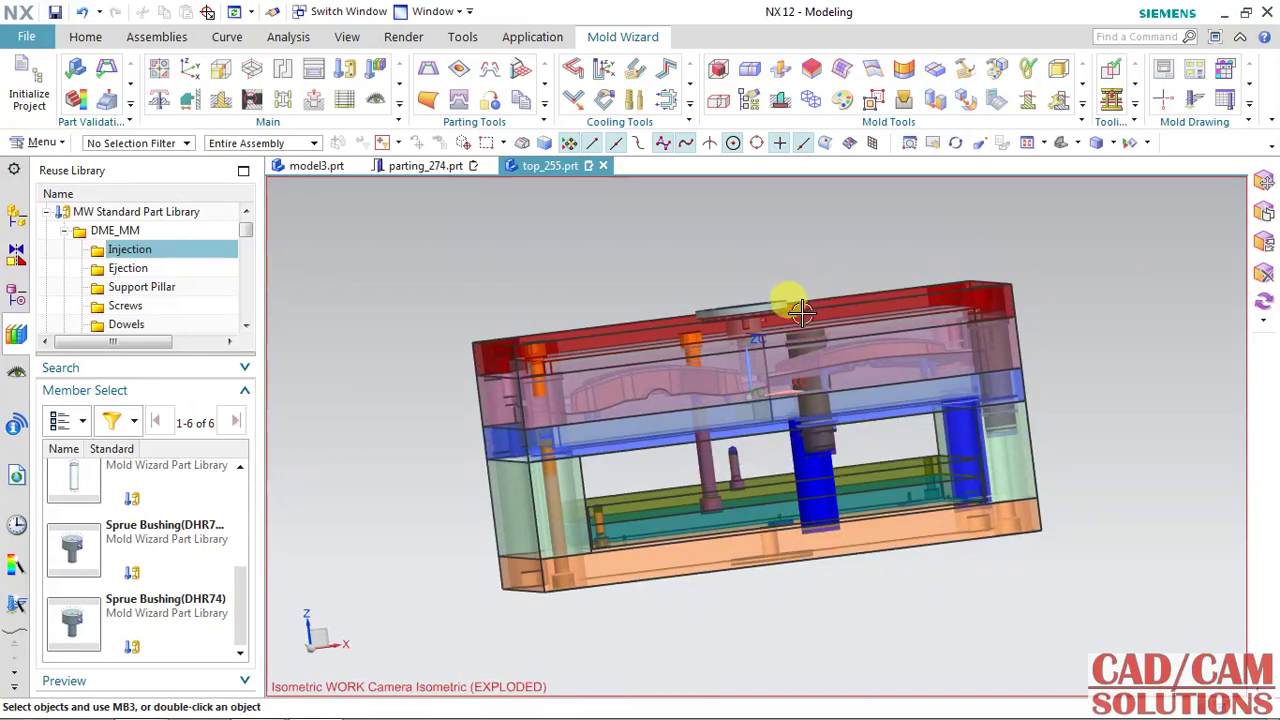
{"action": "scroll", "coordinate": [846, 254], "scroll_direction": "up", "scroll_amount": 3}
{"action": "mouse_move", "coordinate": [846, 254]}
{"action": "middle_mouse_down"}
{"action": "mouse_move", "coordinate": [826, 307]}
{"action": "mouse_move", "coordinate": [808, 291]}
{"action": "mouse_move", "coordinate": [811, 271]}
{"action": "mouse_move", "coordinate": [858, 267]}
{"action": "mouse_move", "coordinate": [846, 251]}
{"action": "middle_mouse_up"}
{"action": "scroll", "coordinate": [771, 323], "scroll_direction": "down", "scroll_amount": 5}
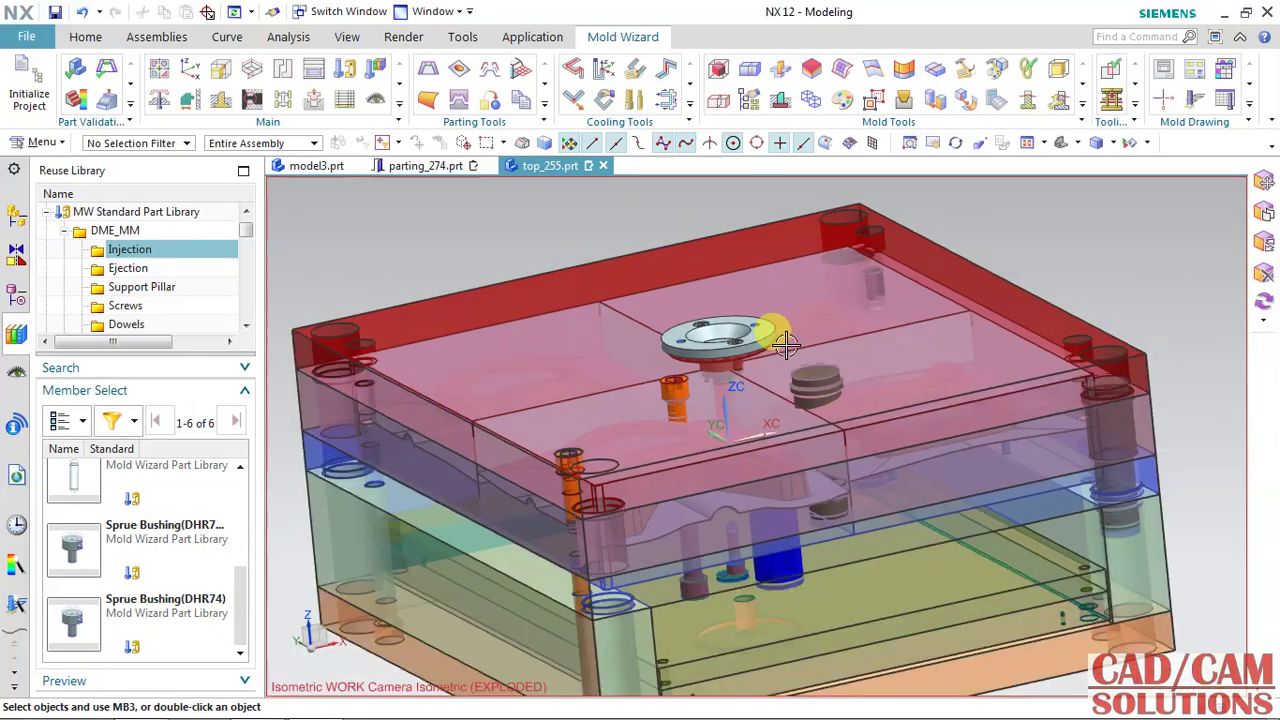
{"action": "scroll", "coordinate": [846, 334], "scroll_direction": "down", "scroll_amount": 2}
{"action": "middle_click_drag", "start_coordinate": [1023, 245], "coordinate": [1006, 260]}
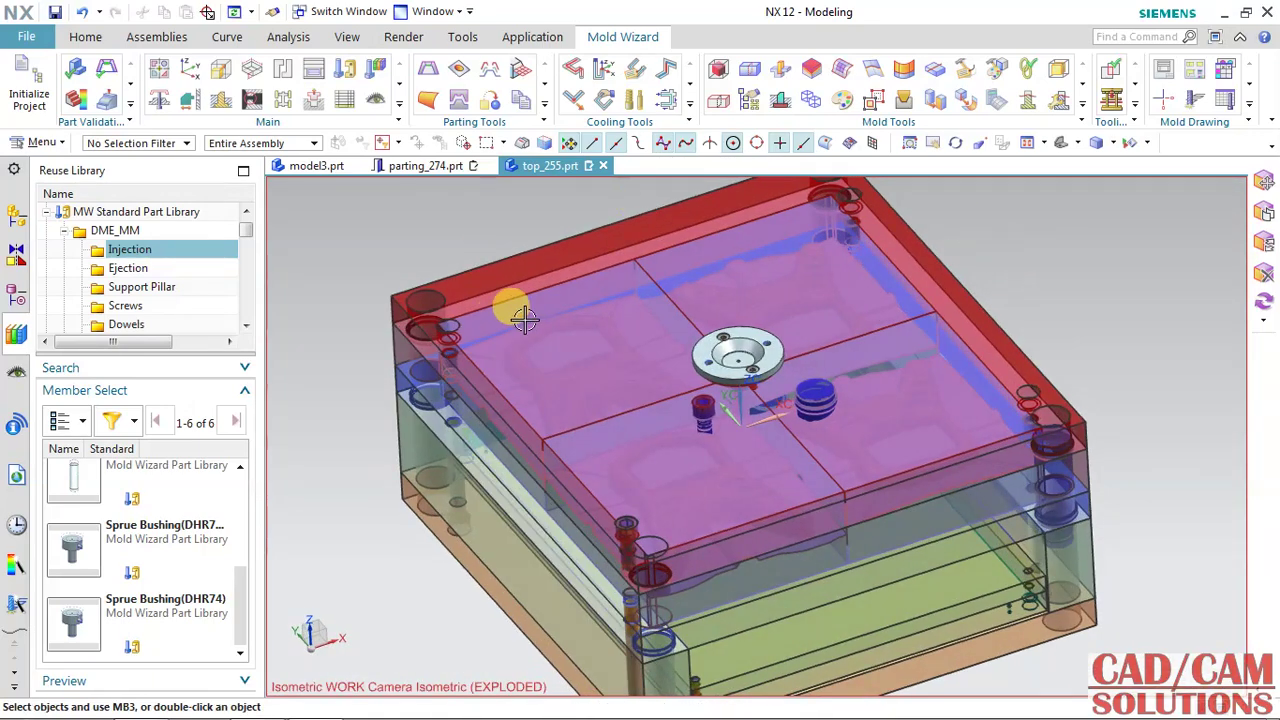
Hide the dm_281 mold base in the assembly tree to reveal the four cavity inserts.
{"action": "left_click", "coordinate": [14, 218]}
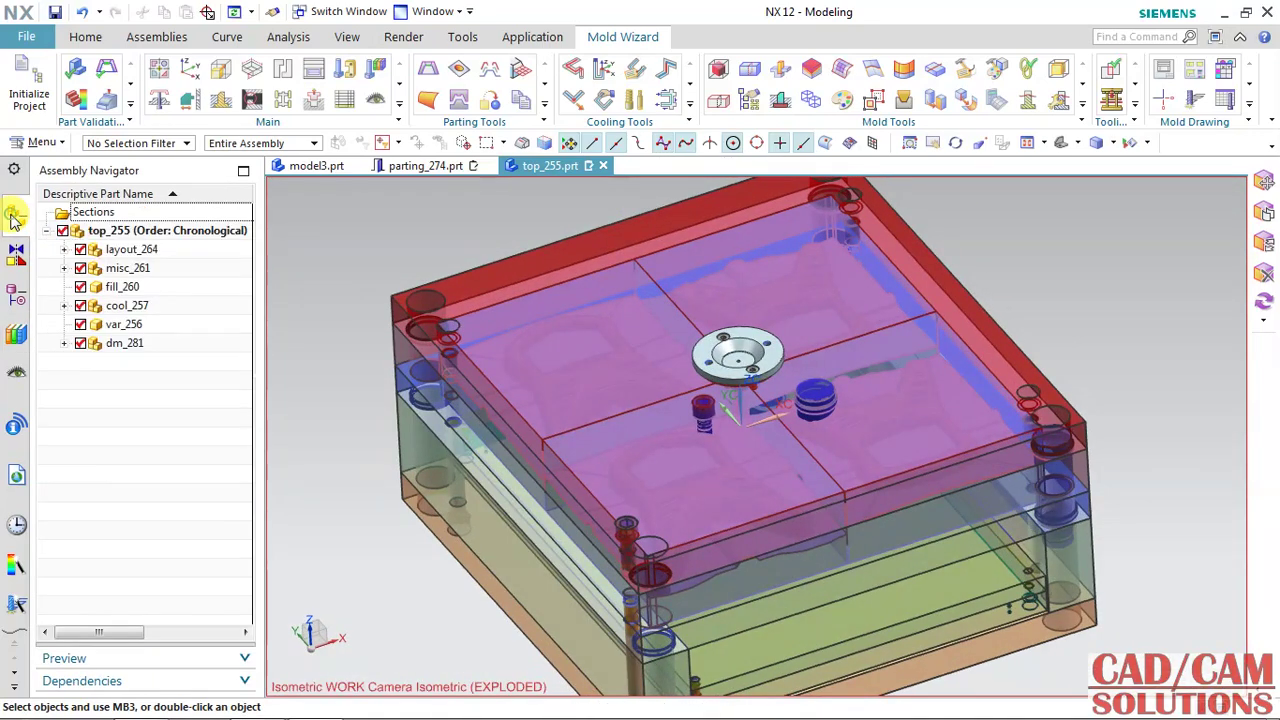
{"action": "left_click", "coordinate": [80, 343]}
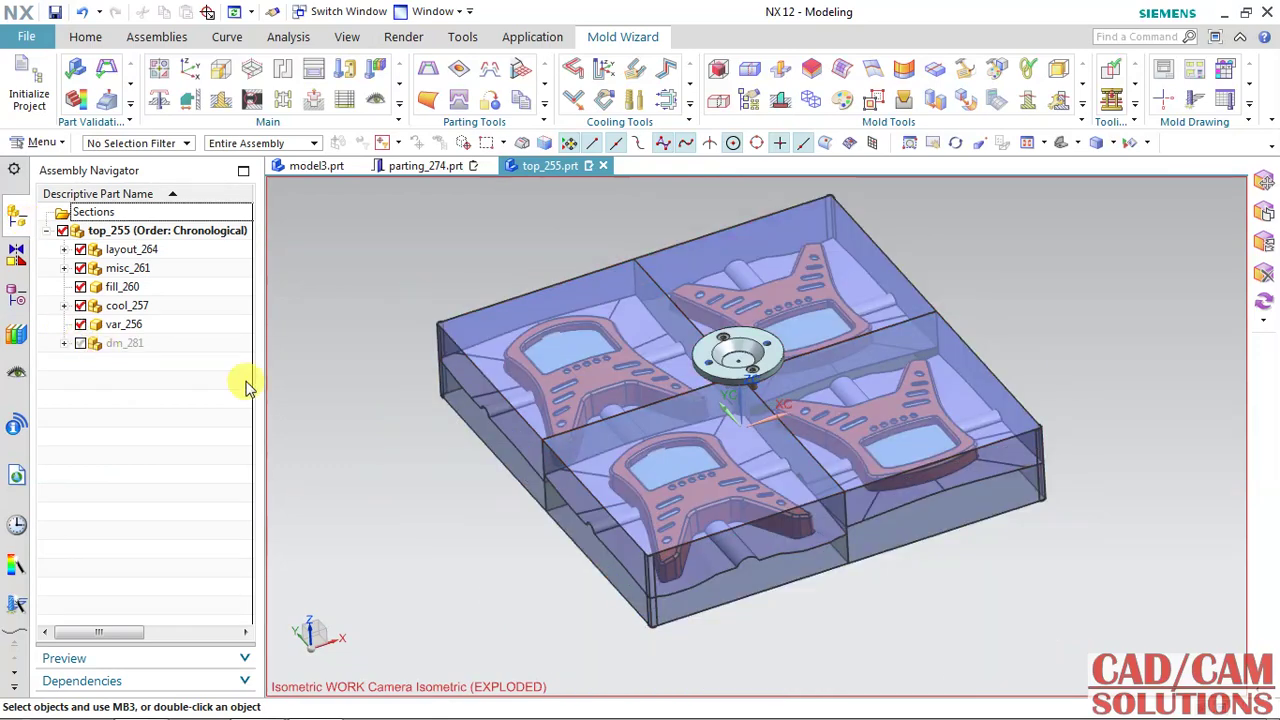
{"action": "mouse_move", "coordinate": [327, 428]}
{"action": "middle_mouse_down"}
{"action": "mouse_move", "coordinate": [340, 382]}
{"action": "mouse_move", "coordinate": [314, 371]}
{"action": "middle_mouse_up"}
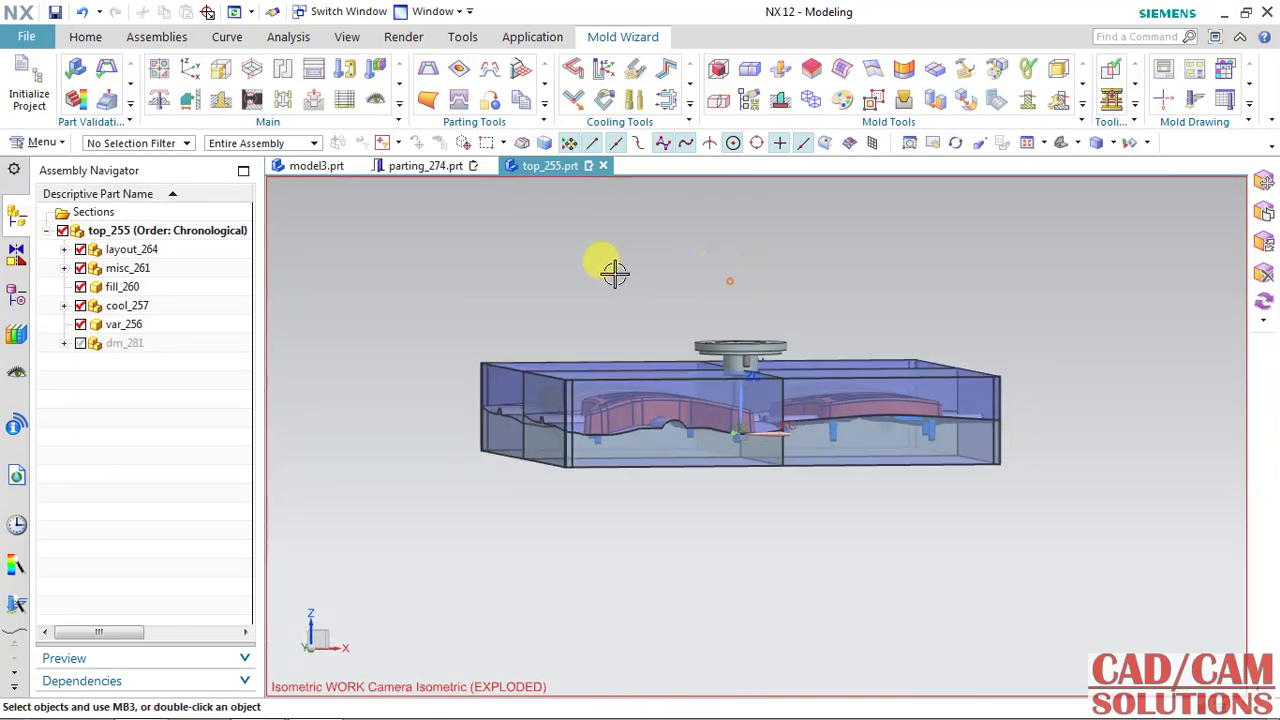
Zoom in and tilt the view onto the sprue where the four cavities meet.
{"action": "scroll", "coordinate": [751, 337], "scroll_direction": "up", "scroll_amount": 3}
{"action": "scroll", "coordinate": [745, 420], "scroll_direction": "up", "scroll_amount": 3}
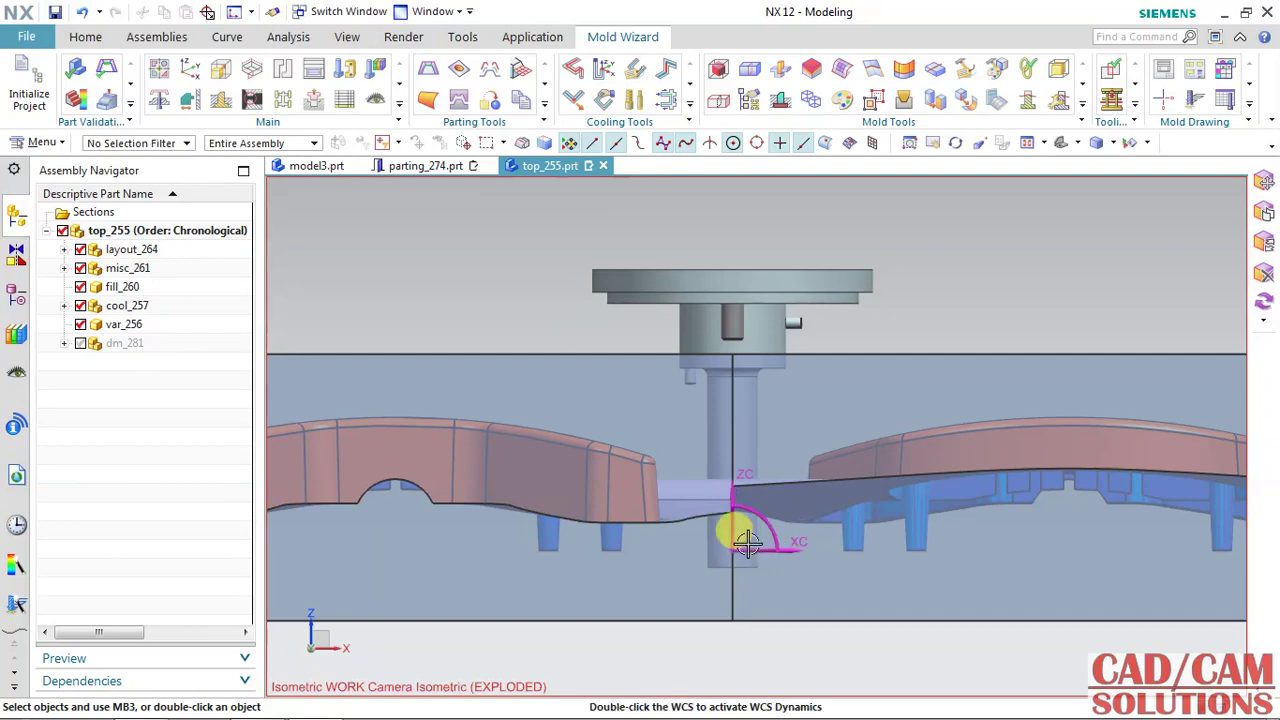
{"action": "mouse_move", "coordinate": [906, 251]}
{"action": "middle_mouse_down"}
{"action": "mouse_move", "coordinate": [880, 276]}
{"action": "mouse_move", "coordinate": [871, 257]}
{"action": "middle_mouse_up"}
{"action": "left_click", "coordinate": [288, 37]}
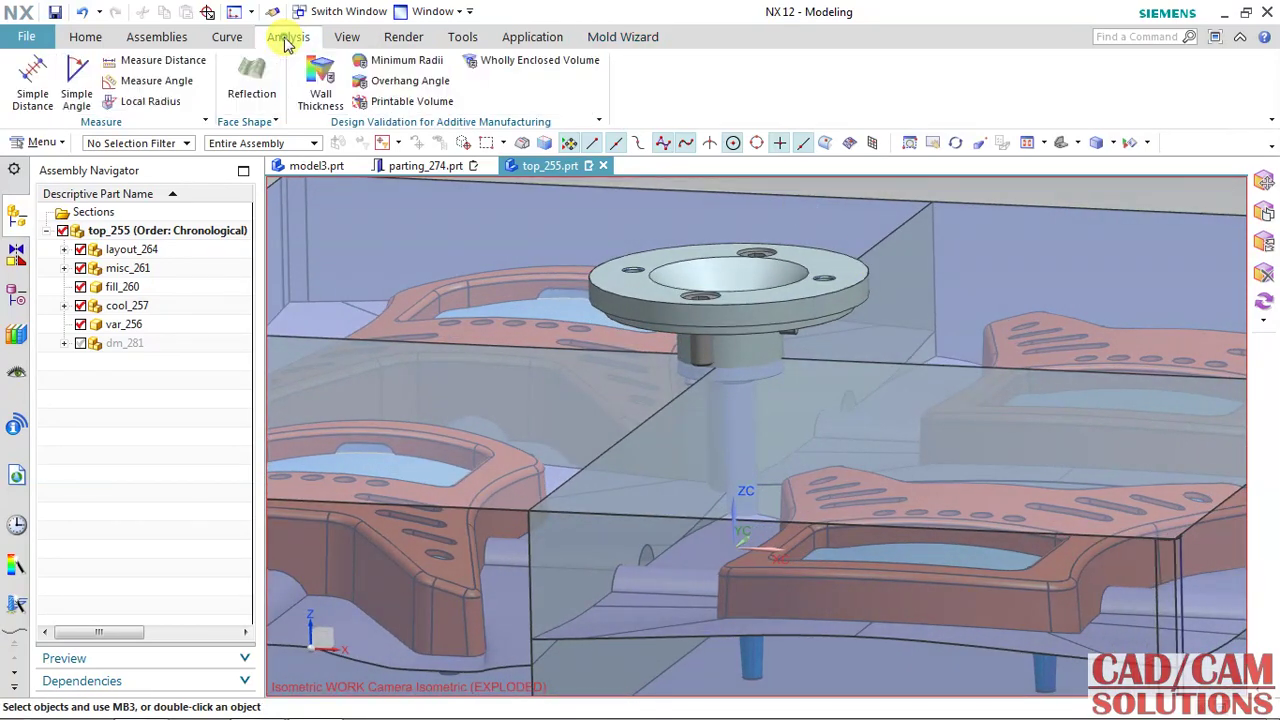
Measure the distance from the mold origin to the sprue top at the locating ring: 74.4022 mm.
{"action": "left_click", "coordinate": [140, 60]}
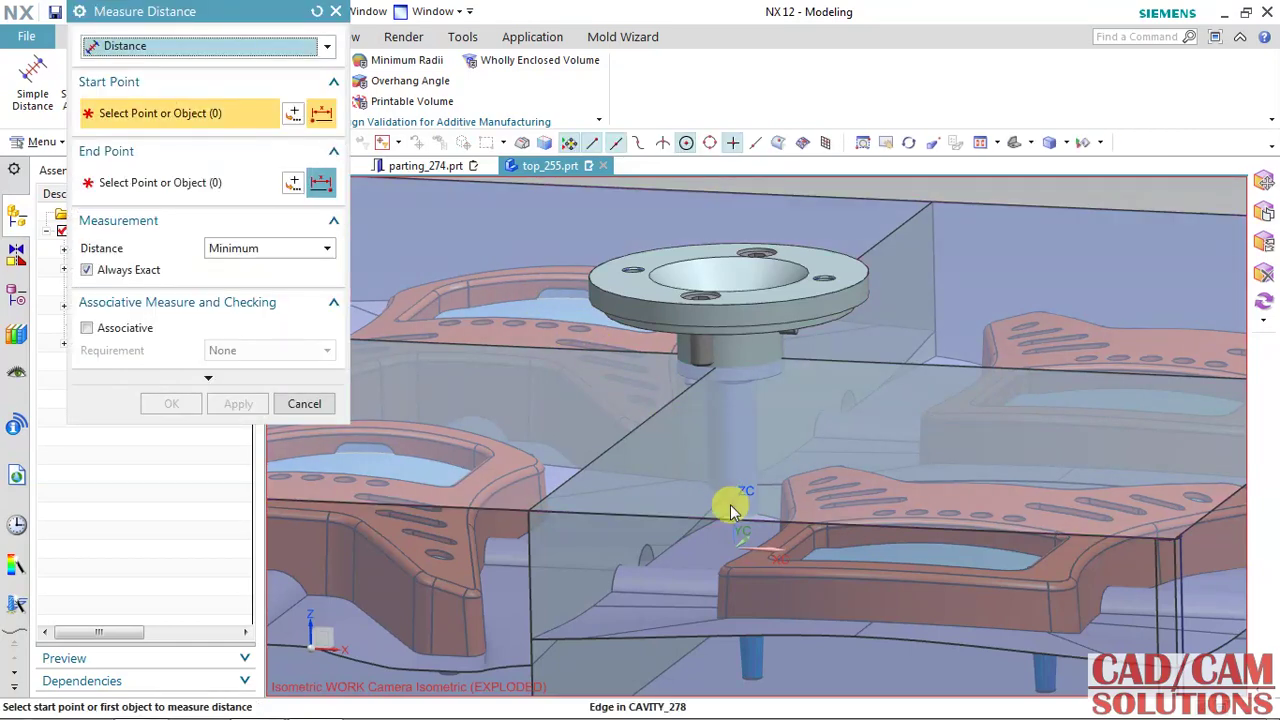
{"action": "middle_click_drag", "start_coordinate": [731, 503], "coordinate": [729, 510]}
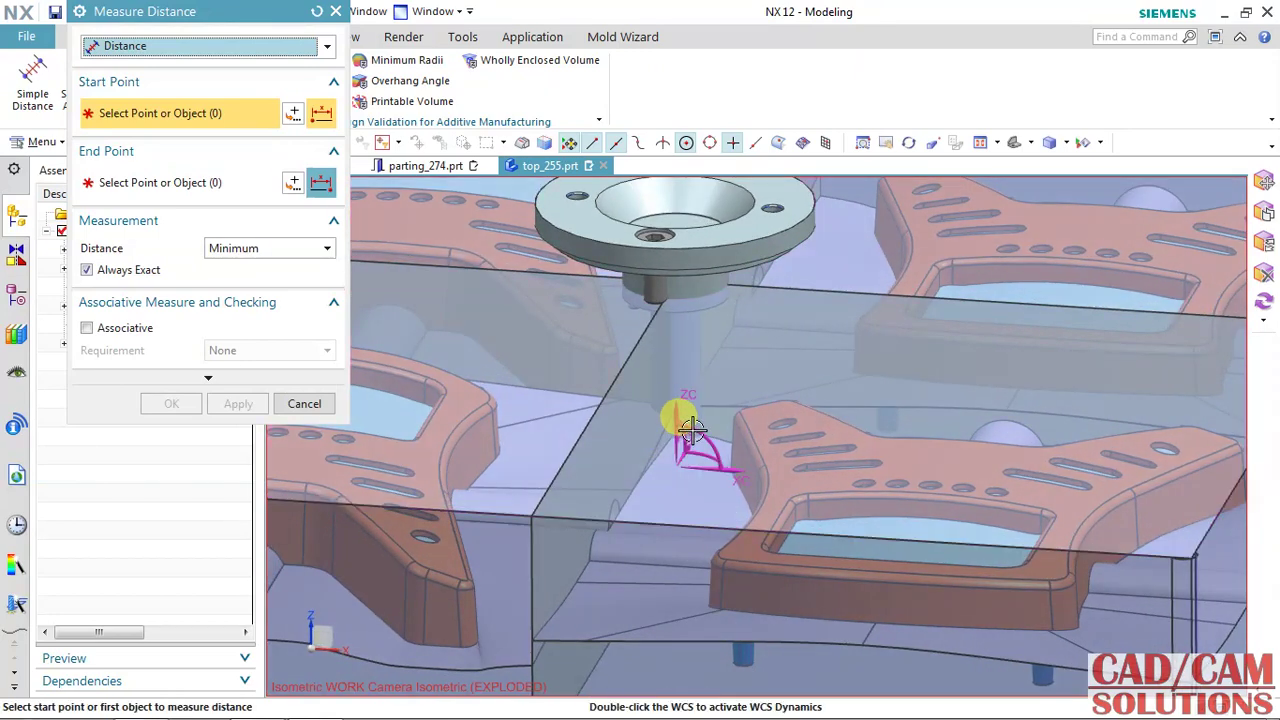
{"action": "mouse_move", "coordinate": [713, 422]}
{"action": "middle_mouse_down"}
{"action": "mouse_move", "coordinate": [674, 437]}
{"action": "mouse_move", "coordinate": [701, 454]}
{"action": "mouse_move", "coordinate": [690, 422]}
{"action": "middle_mouse_up"}
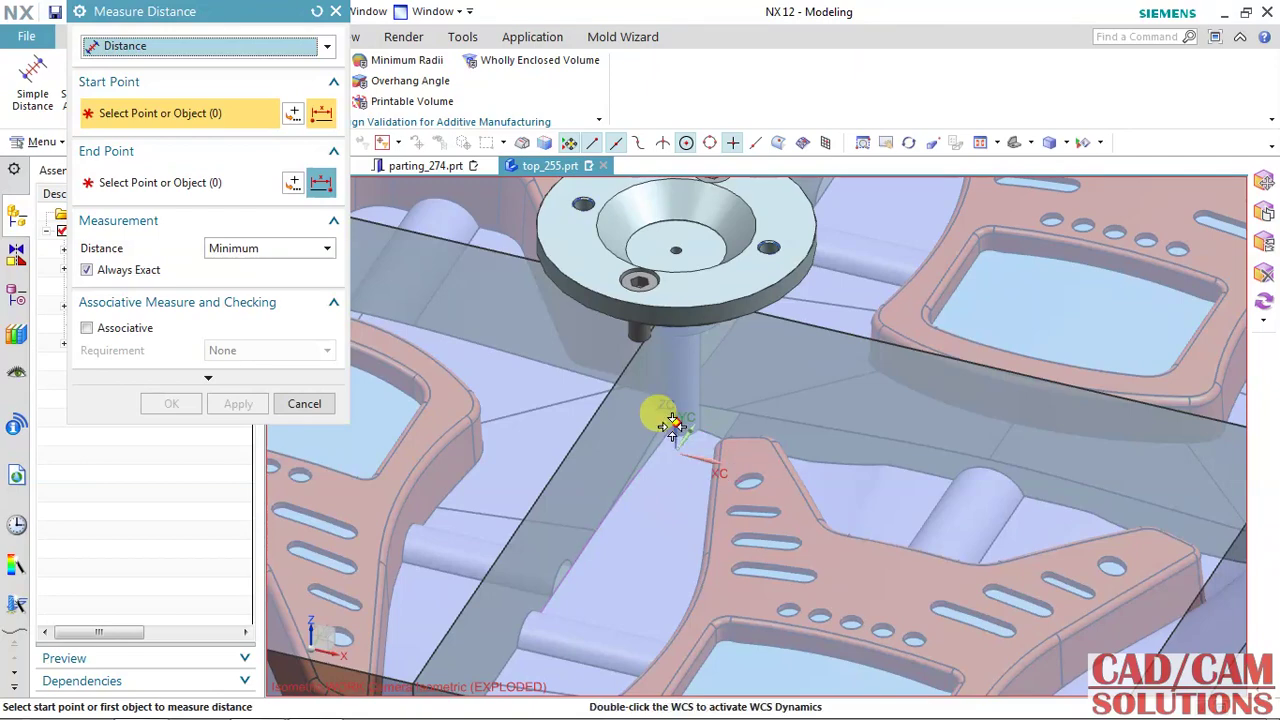
{"action": "left_click", "coordinate": [670, 426]}
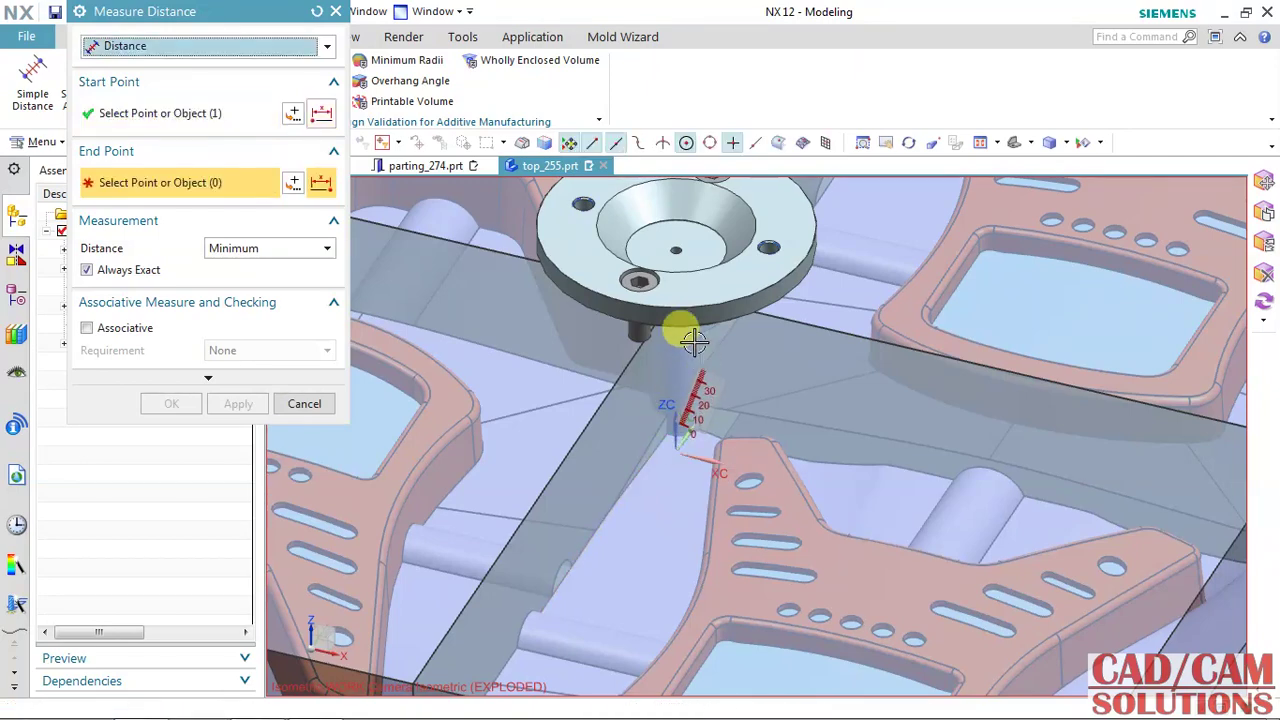
{"action": "mouse_move", "coordinate": [697, 350]}
{"action": "middle_mouse_down"}
{"action": "mouse_move", "coordinate": [666, 289]}
{"action": "mouse_move", "coordinate": [677, 310]}
{"action": "middle_mouse_up"}
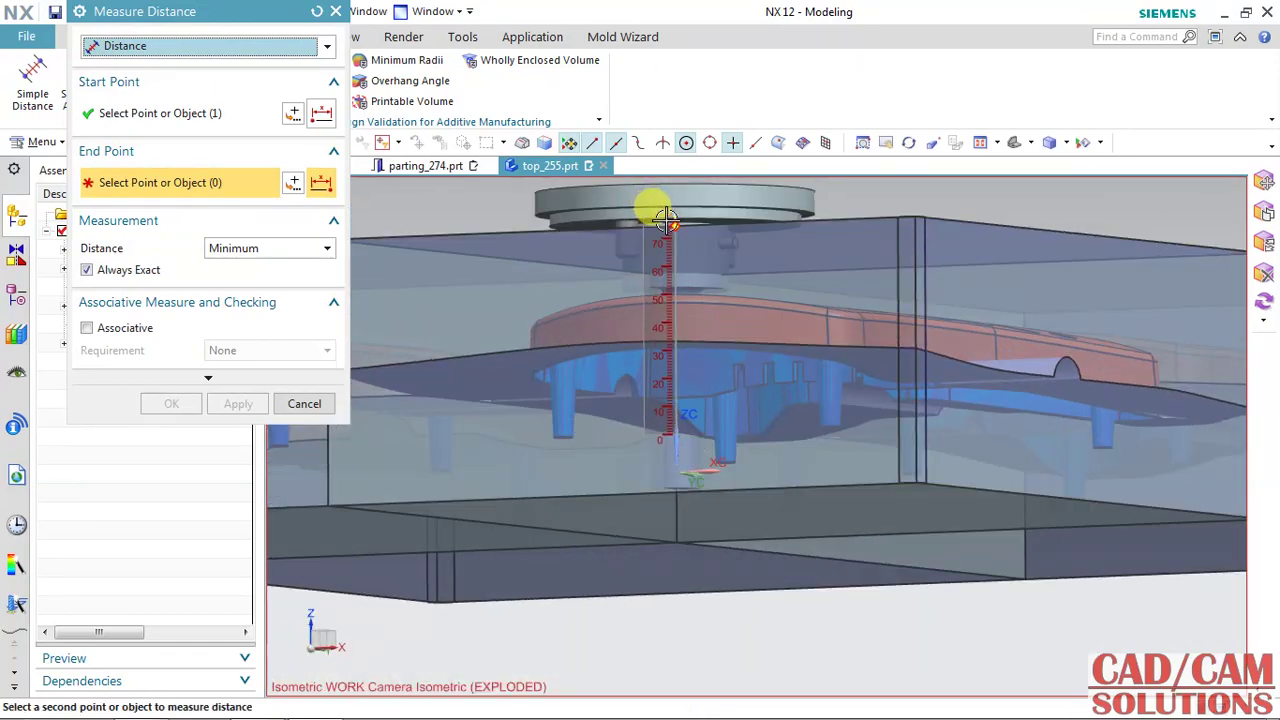
{"action": "left_click", "coordinate": [667, 220]}
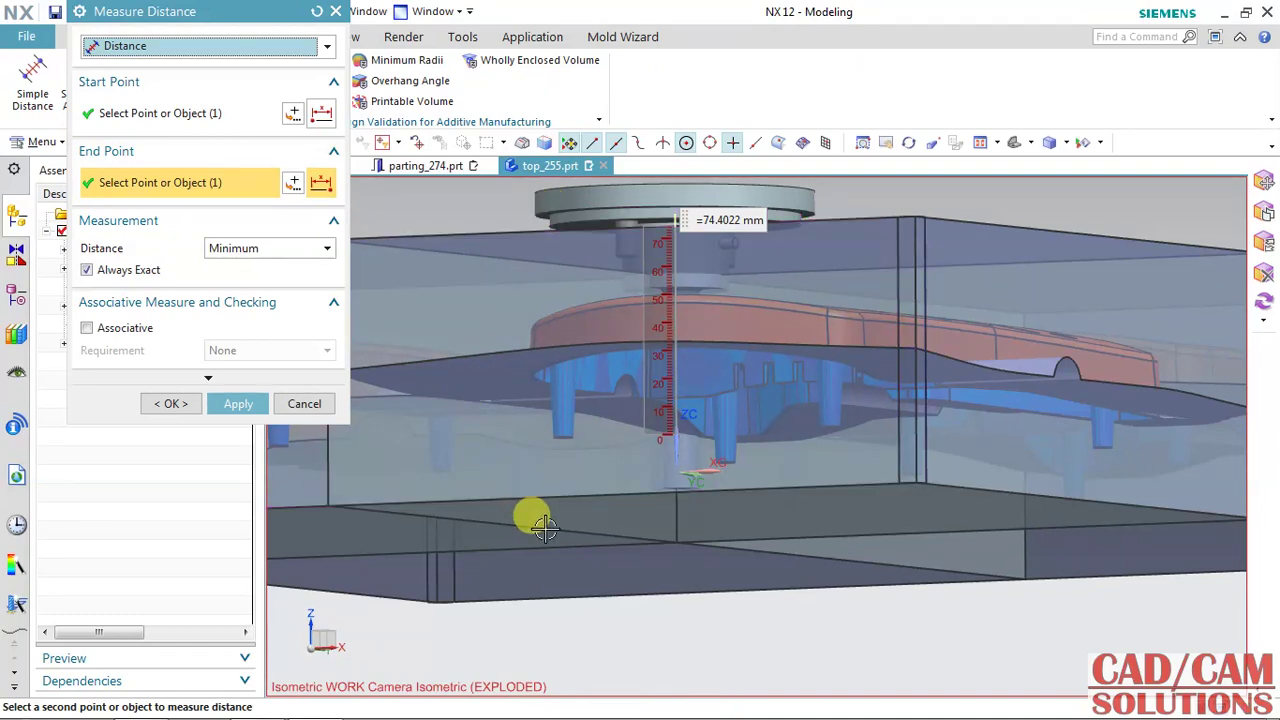
{"action": "mouse_move", "coordinate": [541, 527]}
{"action": "middle_mouse_down"}
{"action": "mouse_move", "coordinate": [597, 541]}
{"action": "mouse_move", "coordinate": [580, 512]}
{"action": "mouse_move", "coordinate": [546, 512]}
{"action": "mouse_move", "coordinate": [549, 529]}
{"action": "mouse_move", "coordinate": [520, 517]}
{"action": "mouse_move", "coordinate": [543, 523]}
{"action": "mouse_move", "coordinate": [501, 462]}
{"action": "middle_mouse_up"}
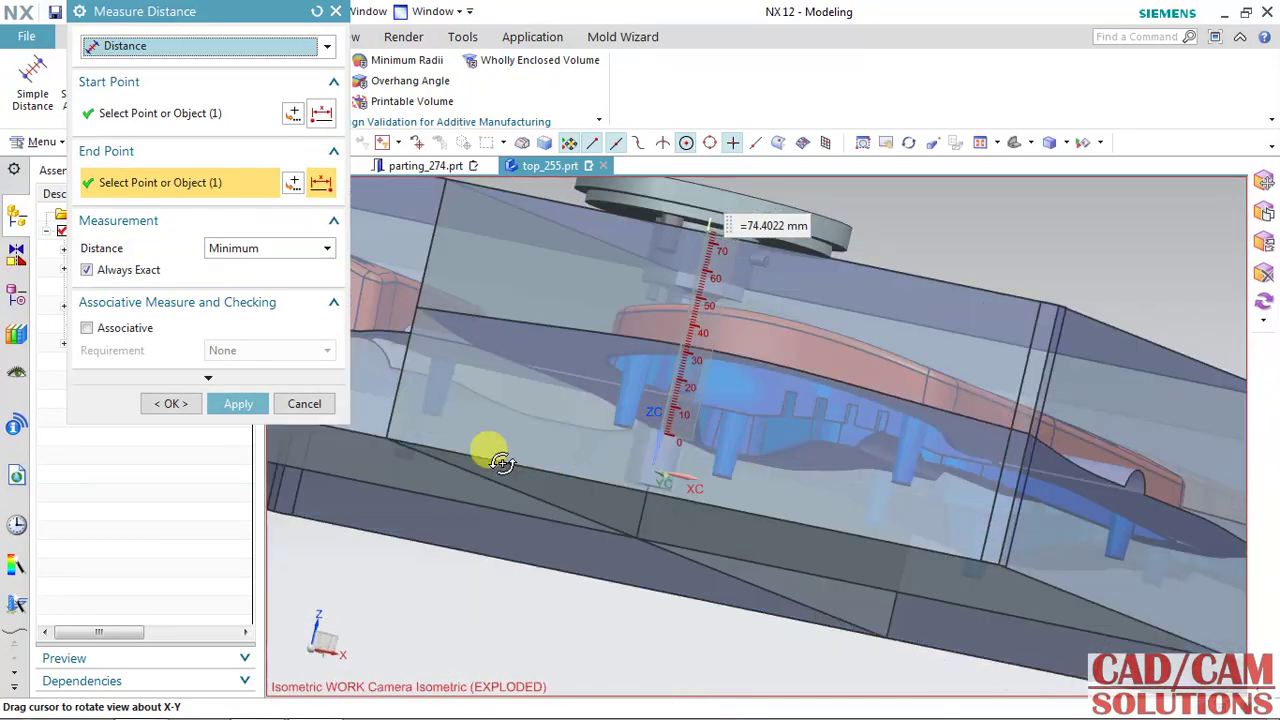
{"action": "left_click", "coordinate": [316, 404]}
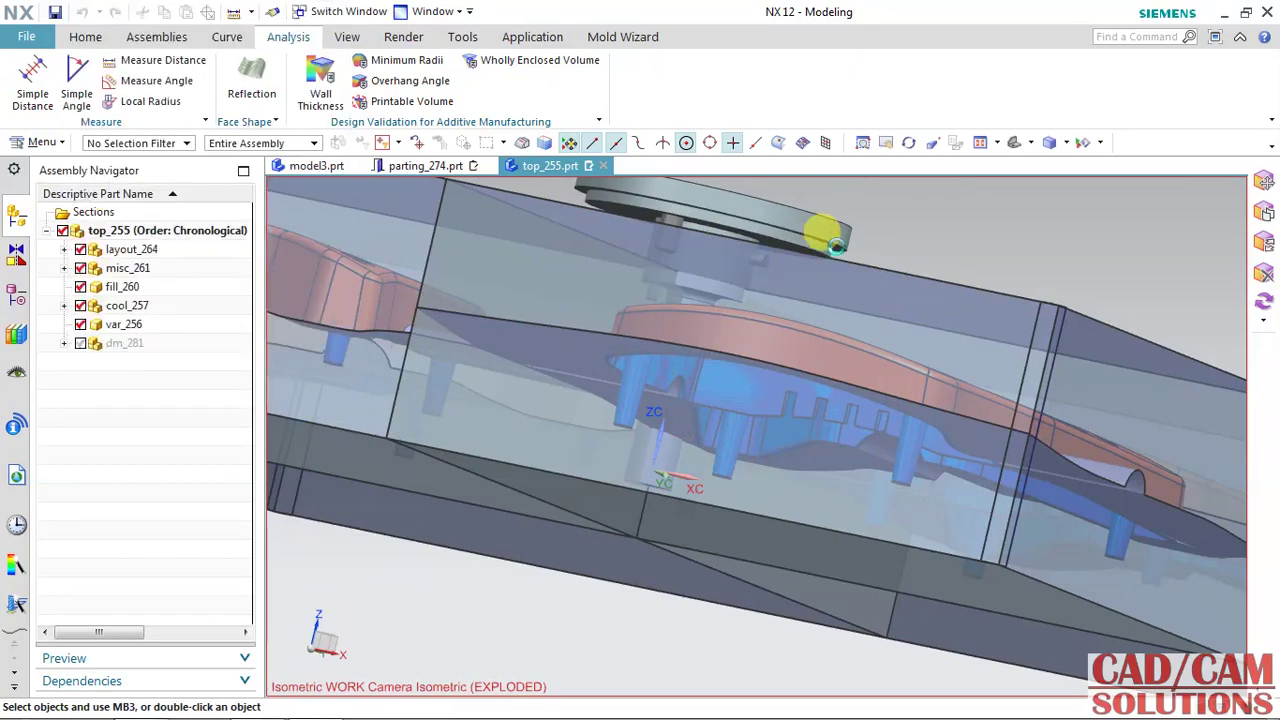
Edit the DHR74 sprue bushing as a tooling component, with its length N ending at 50.
{"action": "mouse_move", "coordinate": [889, 214]}
{"action": "middle_mouse_down"}
{"action": "mouse_move", "coordinate": [877, 243]}
{"action": "mouse_move", "coordinate": [770, 288]}
{"action": "middle_mouse_up"}
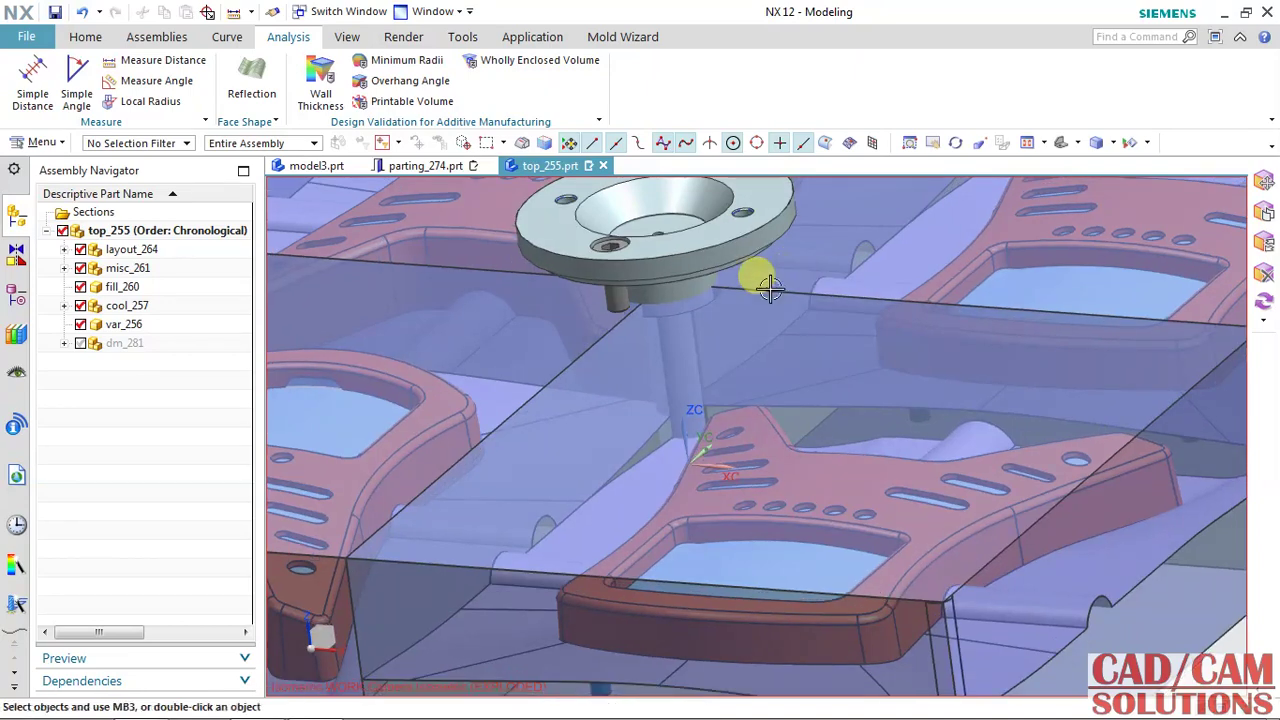
{"action": "left_click", "coordinate": [675, 294]}
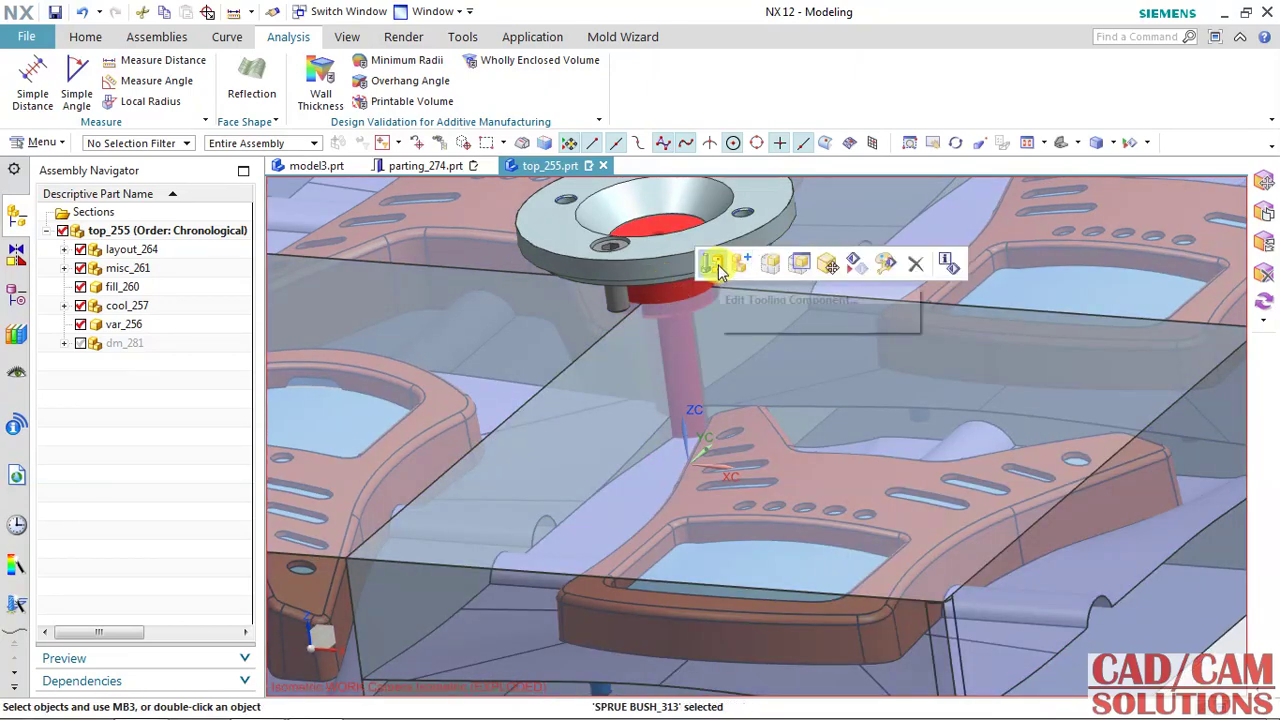
{"action": "left_click", "coordinate": [716, 266]}
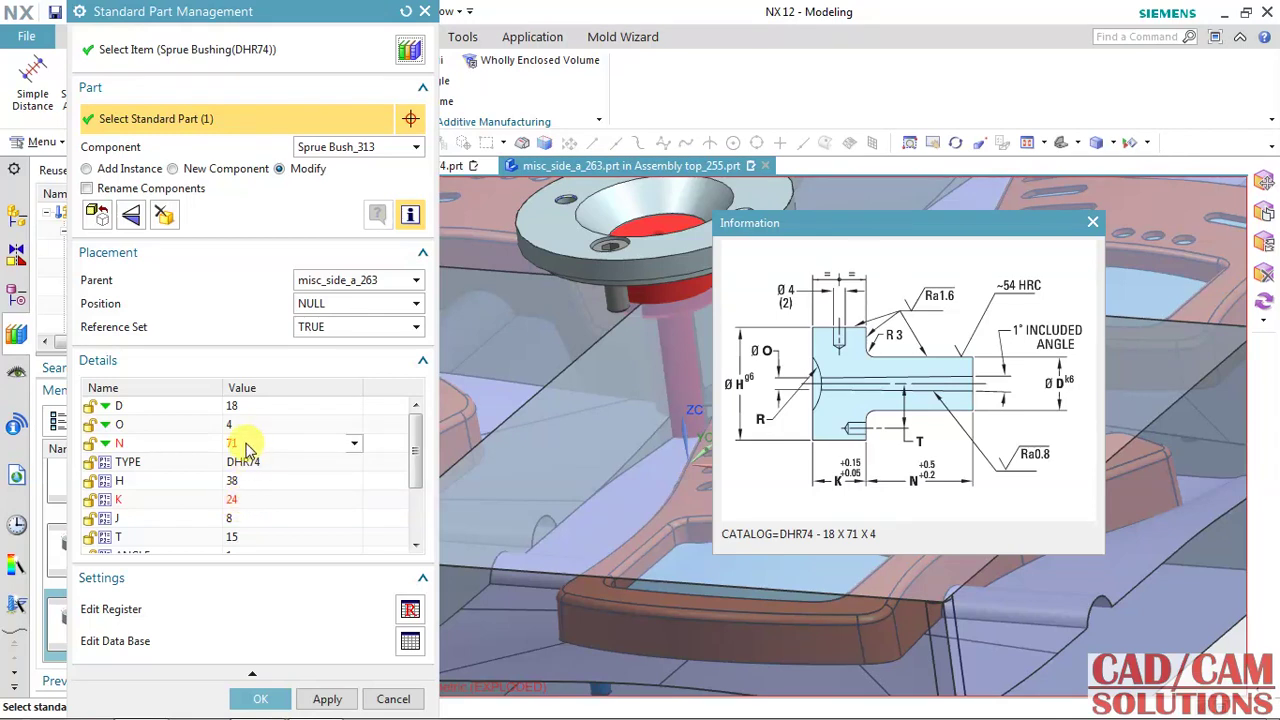
{"action": "left_click", "coordinate": [247, 449]}
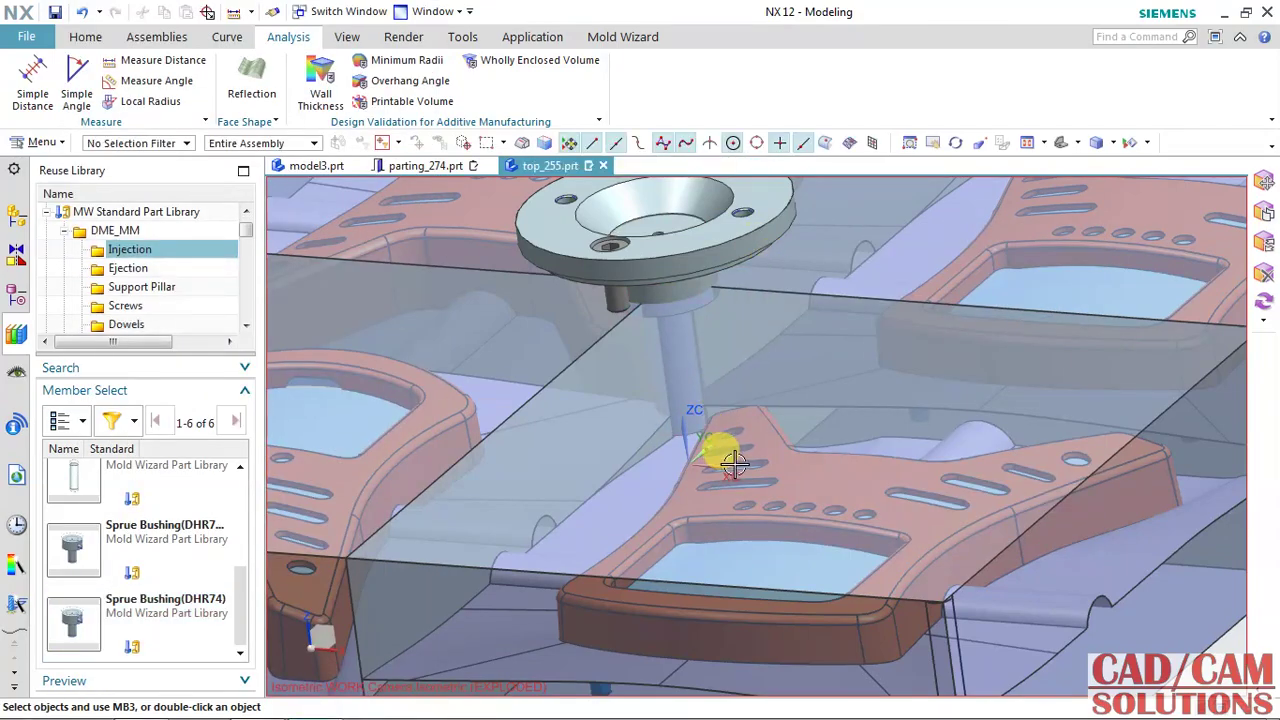
Fit the whole four-cavity mold in view and orbit around its layout.
{"action": "mouse_move", "coordinate": [720, 449]}
{"action": "middle_mouse_down"}
{"action": "mouse_move", "coordinate": [778, 410]}
{"action": "mouse_move", "coordinate": [749, 391]}
{"action": "mouse_move", "coordinate": [758, 445]}
{"action": "middle_mouse_up"}
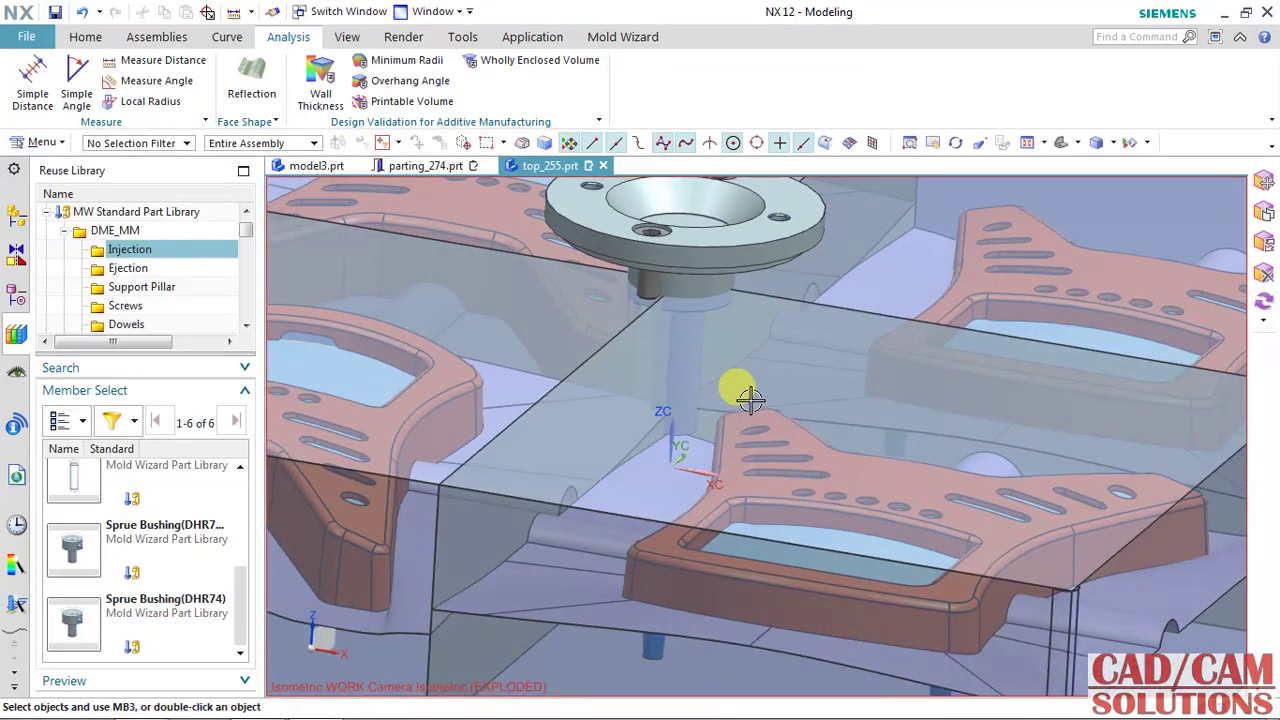
{"action": "key", "text": "ctrl+f"}
{"action": "mouse_move", "coordinate": [629, 443]}
{"action": "middle_mouse_down"}
{"action": "mouse_move", "coordinate": [597, 548]}
{"action": "mouse_move", "coordinate": [586, 543]}
{"action": "middle_mouse_up"}
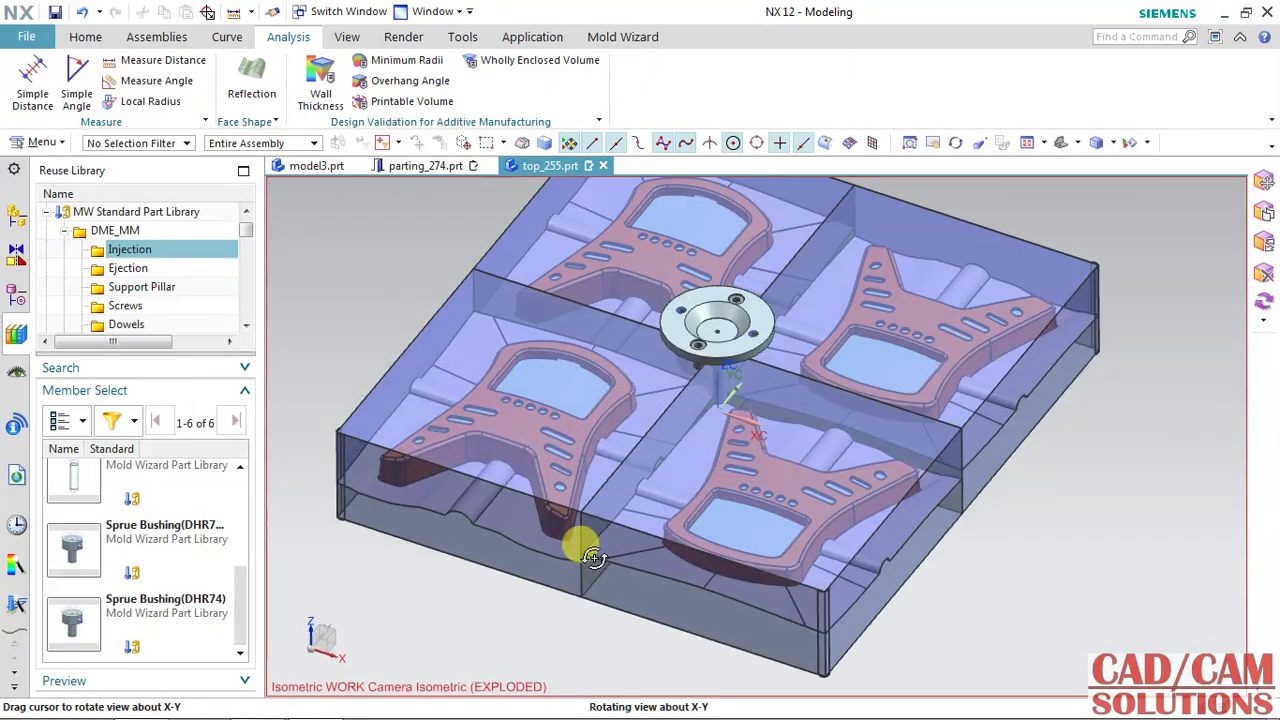
Show the dm_281 mold base to inspect it, then hide it again.
{"action": "left_click", "coordinate": [18, 216]}
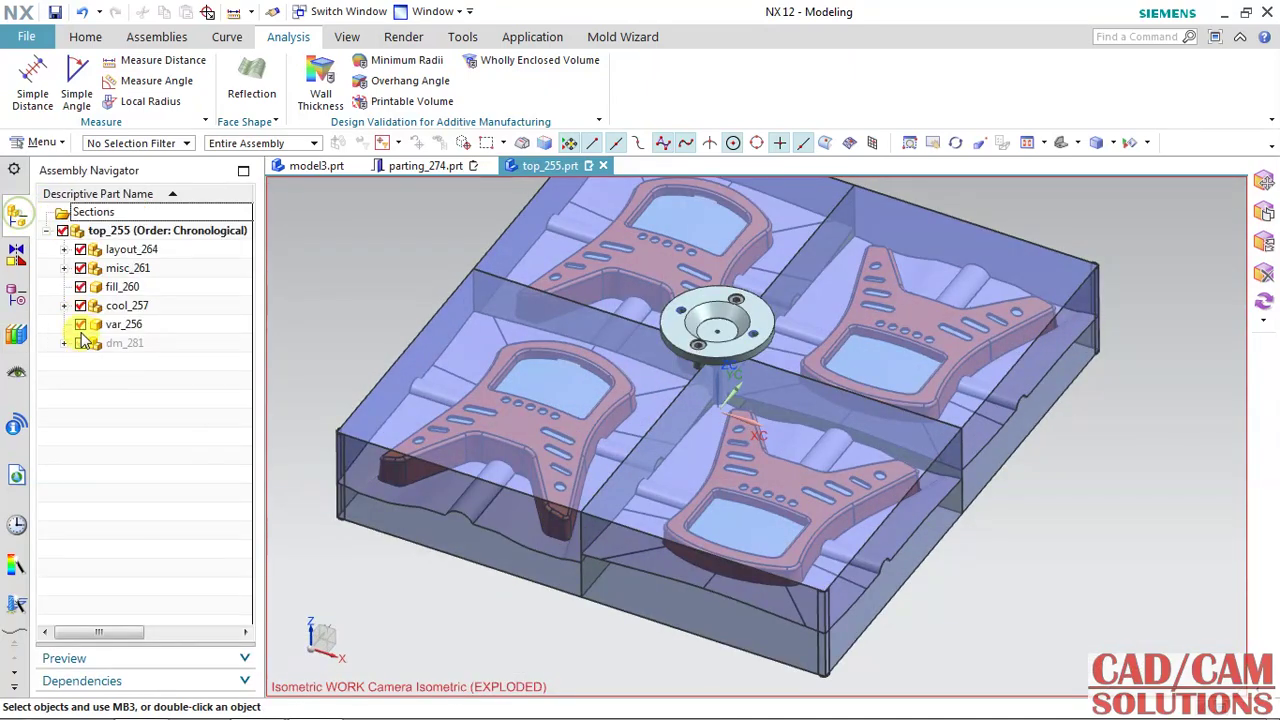
{"action": "left_click", "coordinate": [80, 343]}
{"action": "scroll", "coordinate": [650, 355], "scroll_direction": "down", "scroll_amount": 5}
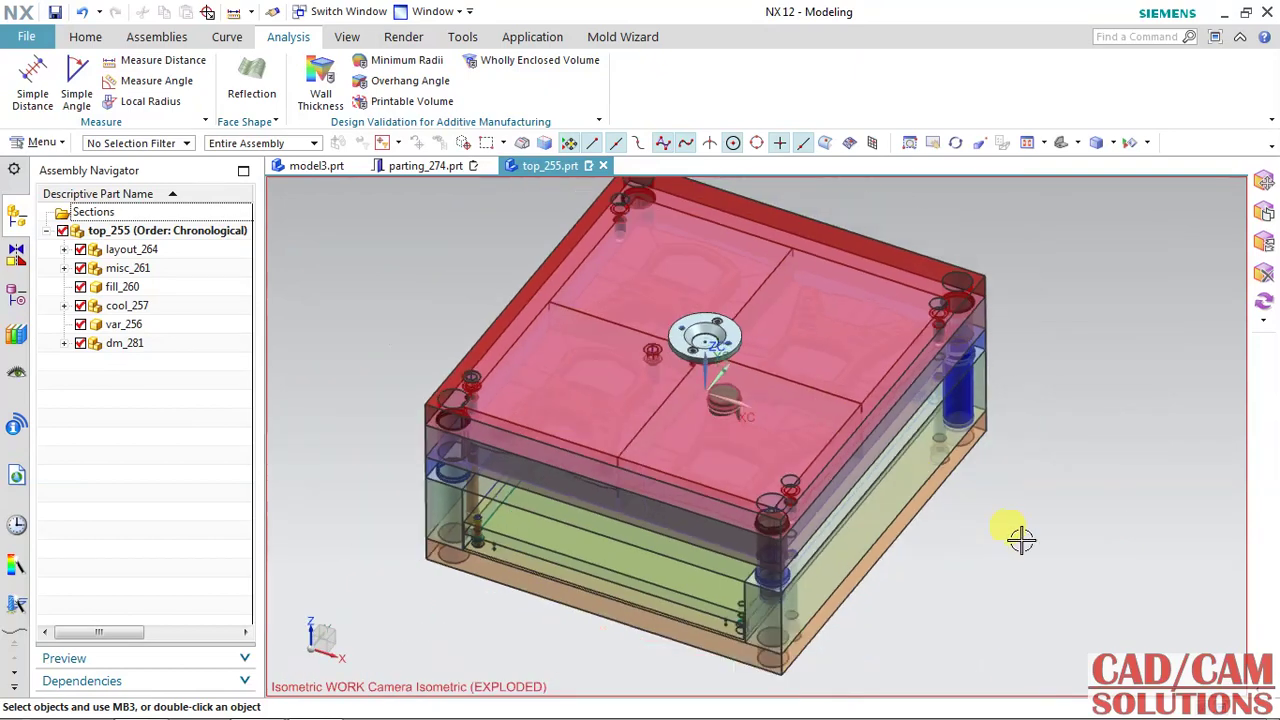
{"action": "mouse_move", "coordinate": [1023, 537]}
{"action": "middle_mouse_down"}
{"action": "mouse_move", "coordinate": [1011, 483]}
{"action": "mouse_move", "coordinate": [1002, 509]}
{"action": "middle_mouse_up"}
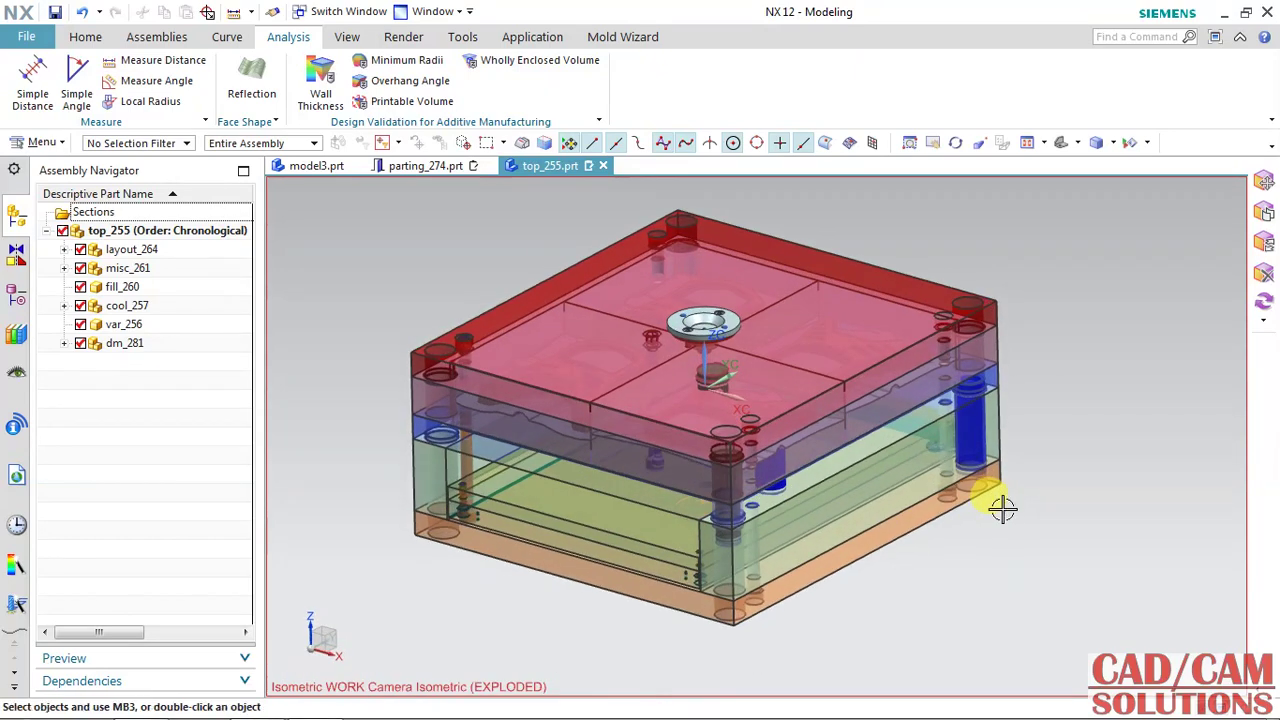
{"action": "scroll", "coordinate": [600, 236], "scroll_direction": "up", "scroll_amount": 1}
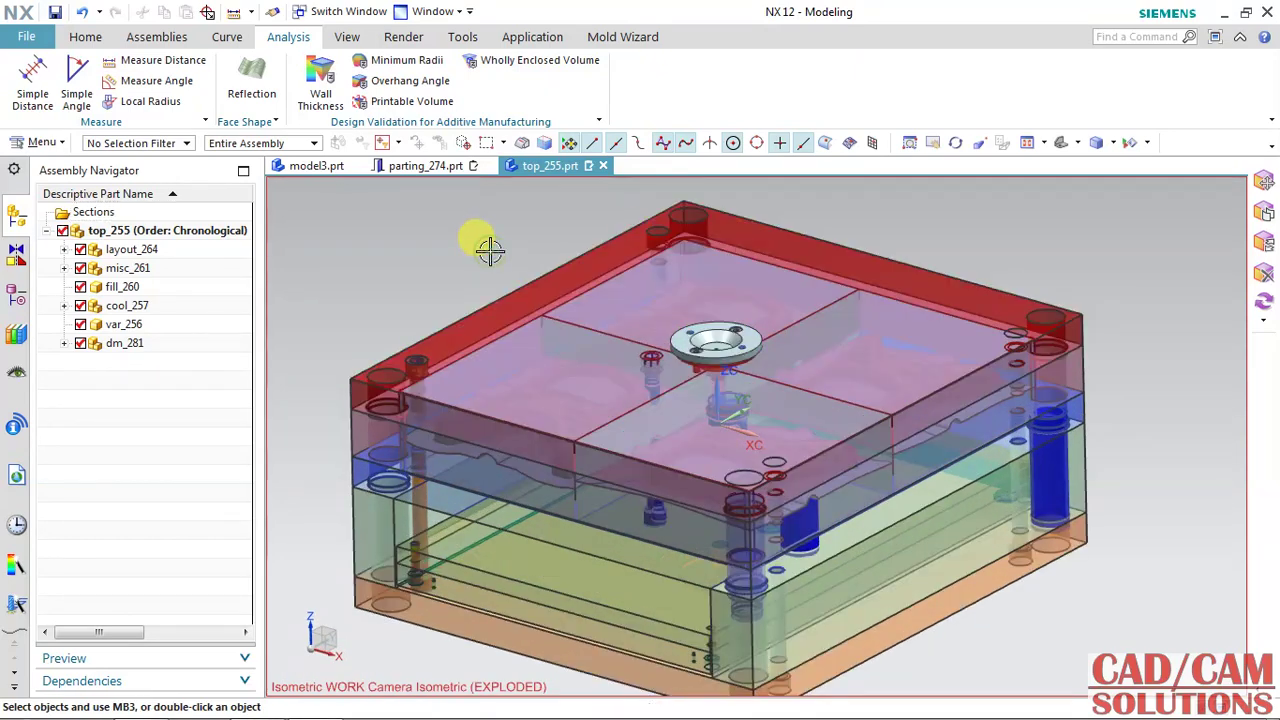
{"action": "right_click", "coordinate": [490, 251]}
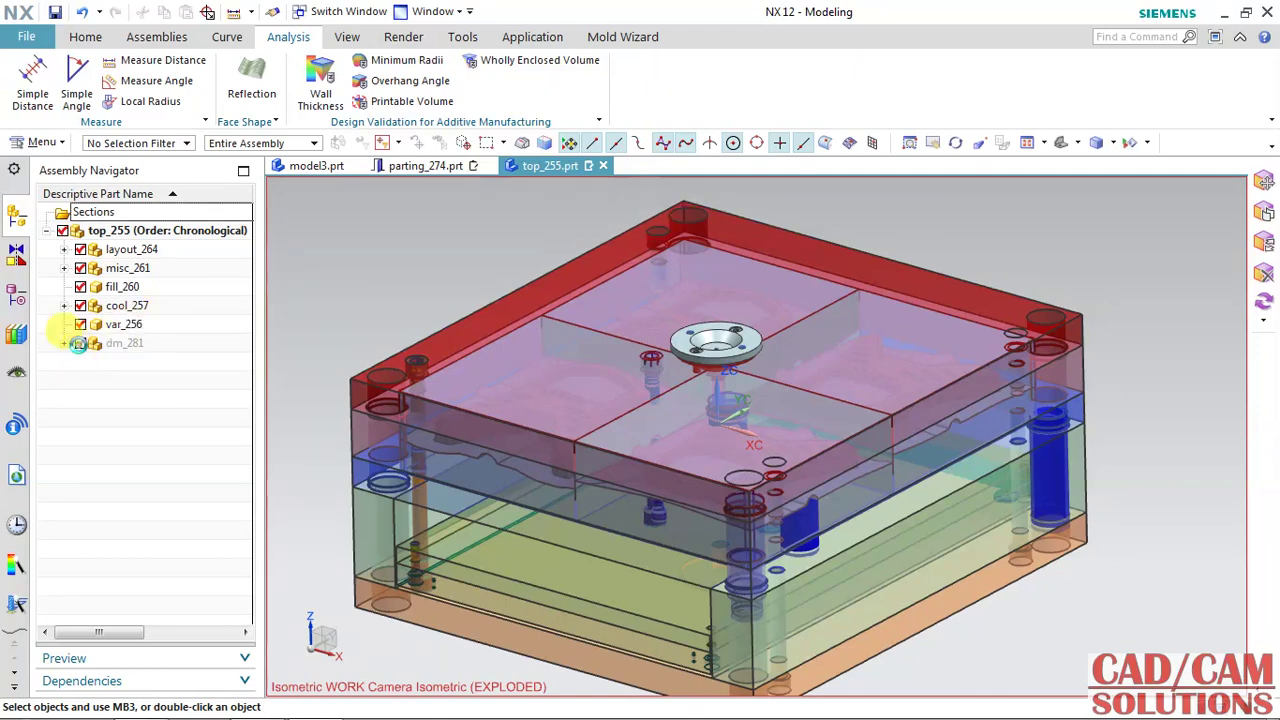
{"action": "left_click", "coordinate": [78, 343]}
{"action": "left_click", "coordinate": [622, 36]}
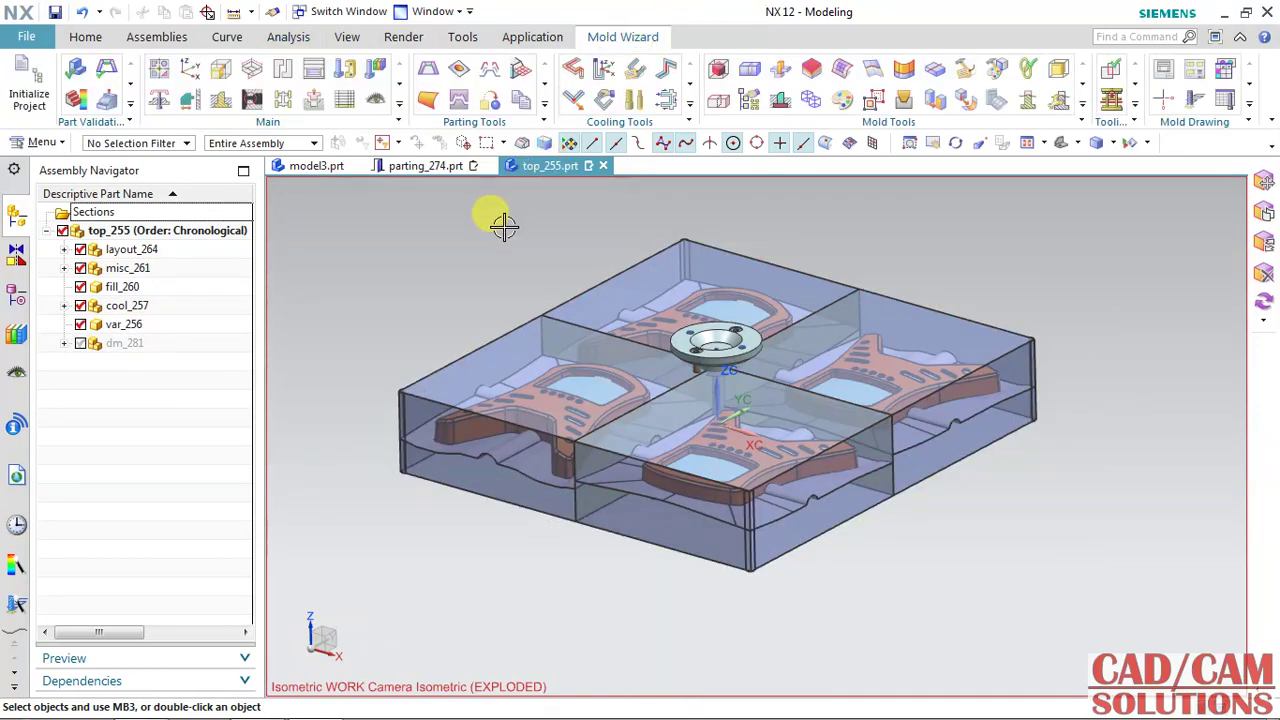
Start a runner with a circular D 8 section and launch its guide-path sketch.
{"action": "left_click", "coordinate": [285, 101]}
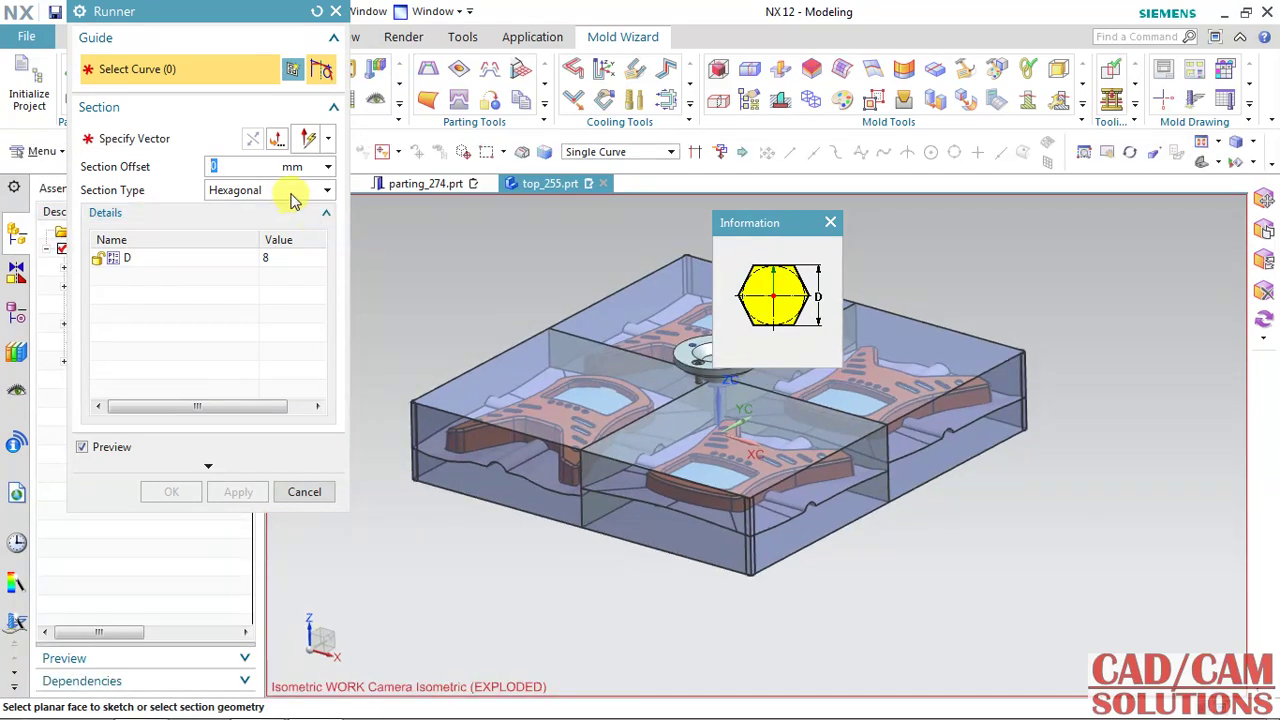
{"action": "left_click", "coordinate": [295, 199]}
{"action": "left_click", "coordinate": [271, 206]}
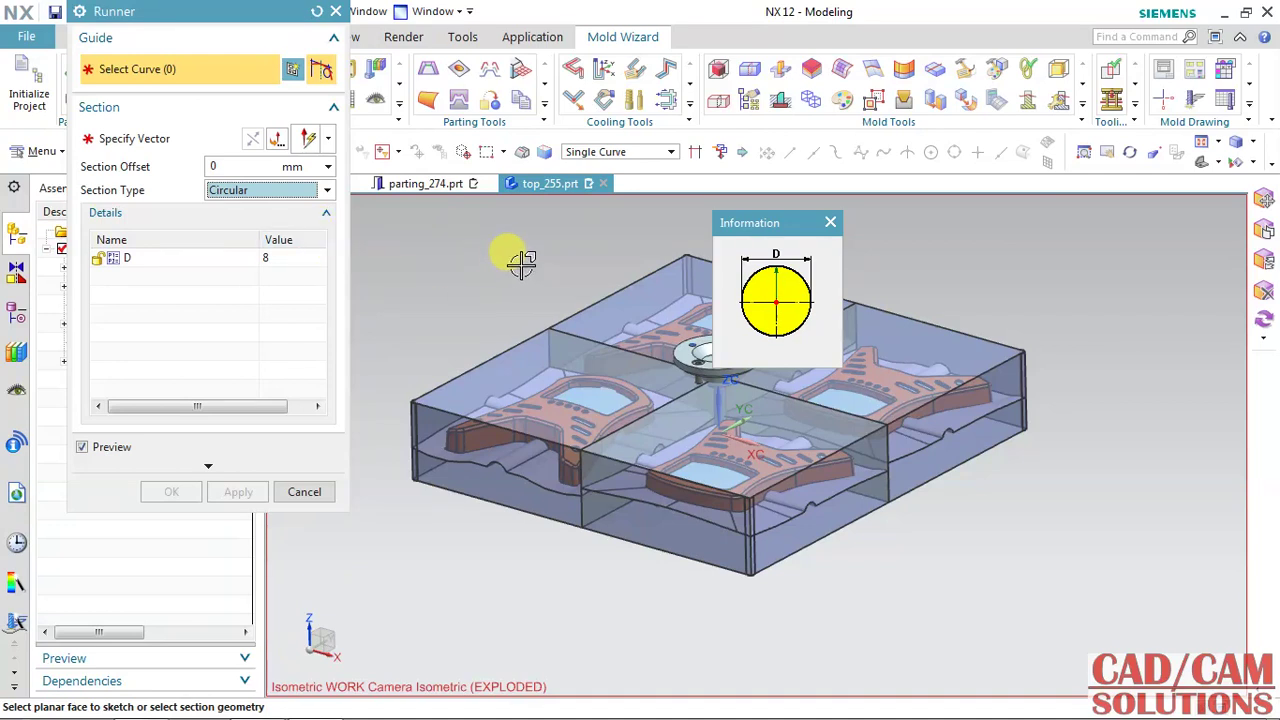
{"action": "left_click", "coordinate": [292, 69]}
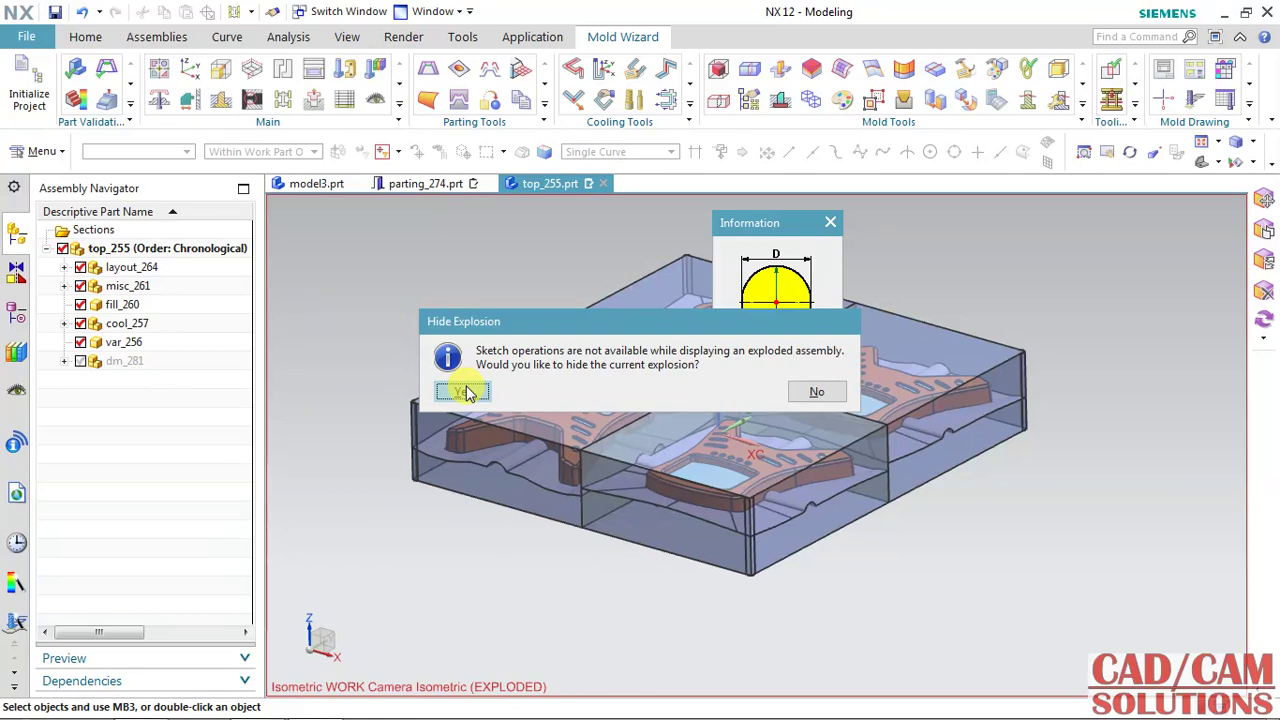
Hide the assembly explosion and orient the view toward the front of the mold.
{"action": "left_click", "coordinate": [466, 393]}
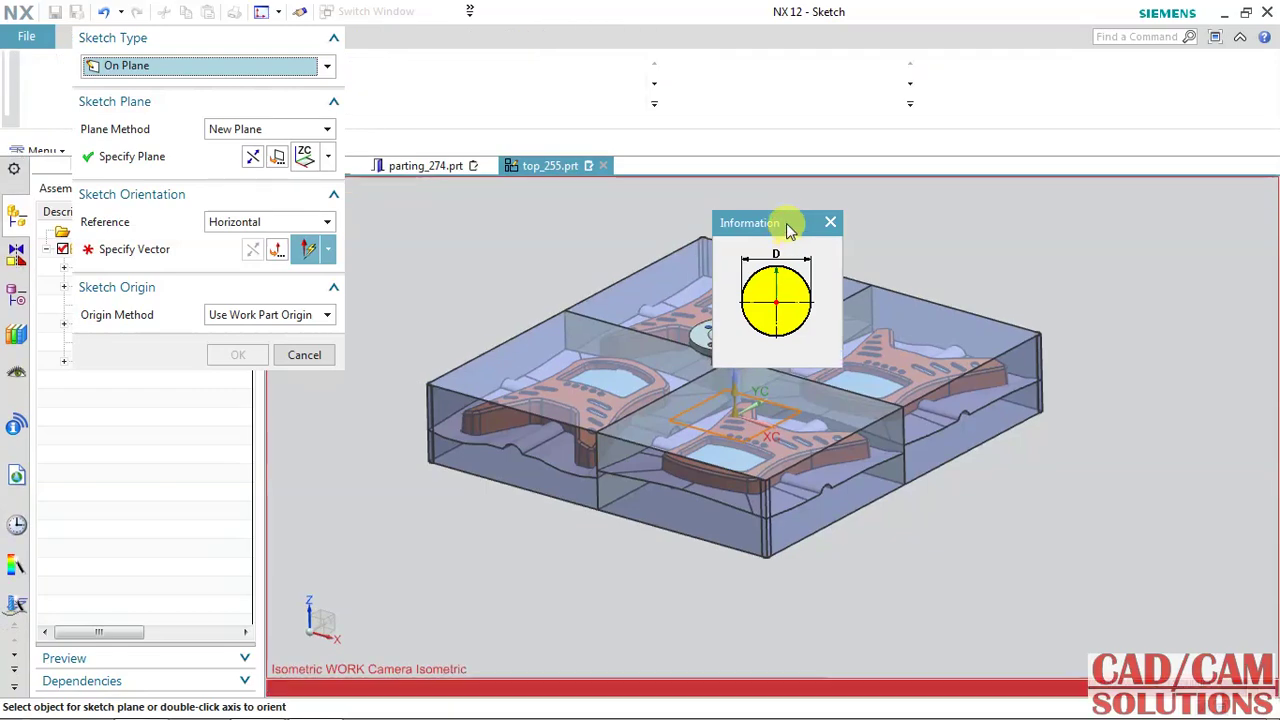
{"action": "left_click_drag", "start_coordinate": [788, 223], "coordinate": [1044, 212]}
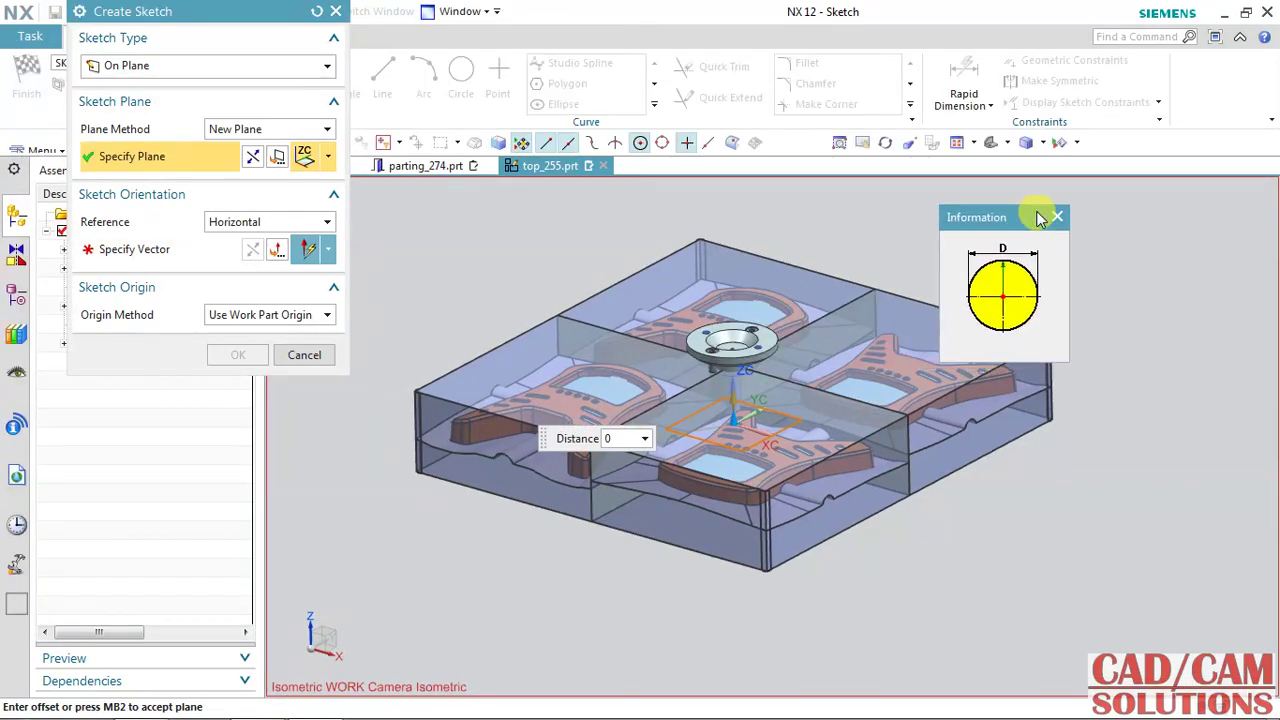
{"action": "middle_click_drag", "start_coordinate": [1023, 470], "coordinate": [922, 486]}
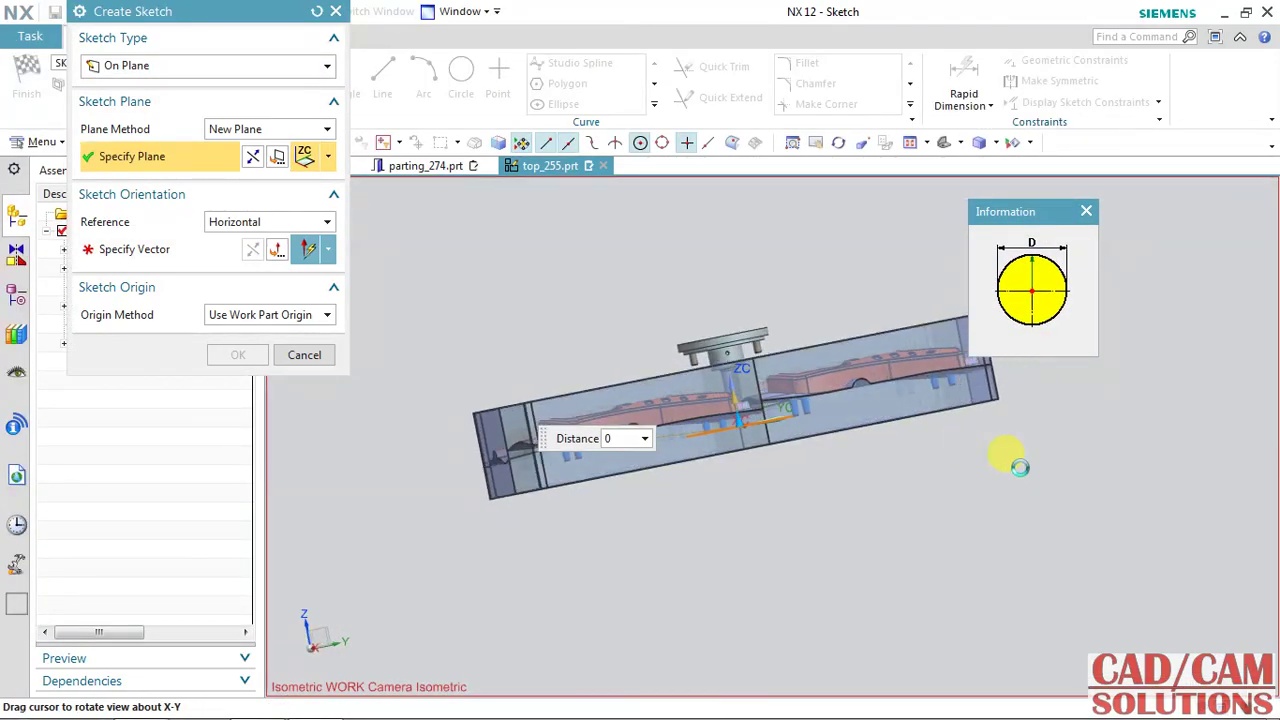
{"action": "scroll", "coordinate": [746, 400], "scroll_direction": "up", "scroll_amount": 4}
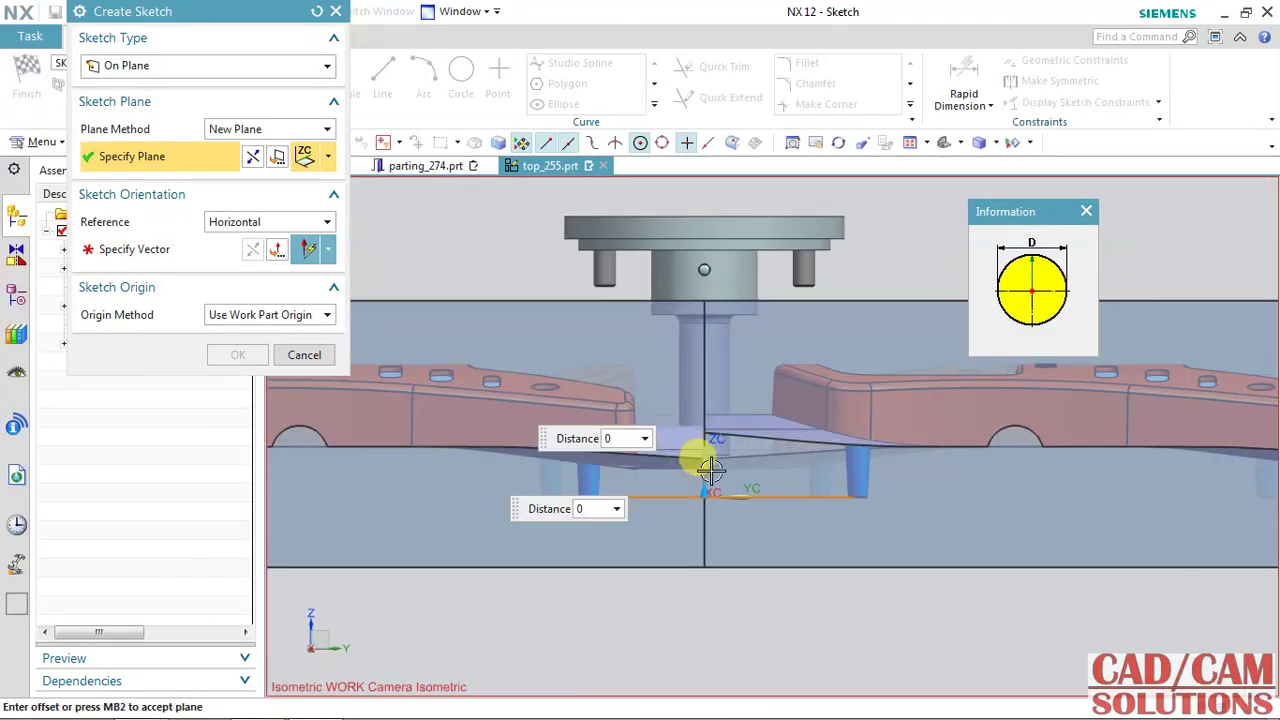
Create the runner sketch on a plane offset 32 with a horizontal reference direction.
{"action": "mouse_move", "coordinate": [712, 430]}
{"action": "left_mouse_down"}
{"action": "mouse_move", "coordinate": [709, 450]}
{"action": "mouse_move", "coordinate": [724, 390]}
{"action": "left_mouse_up"}
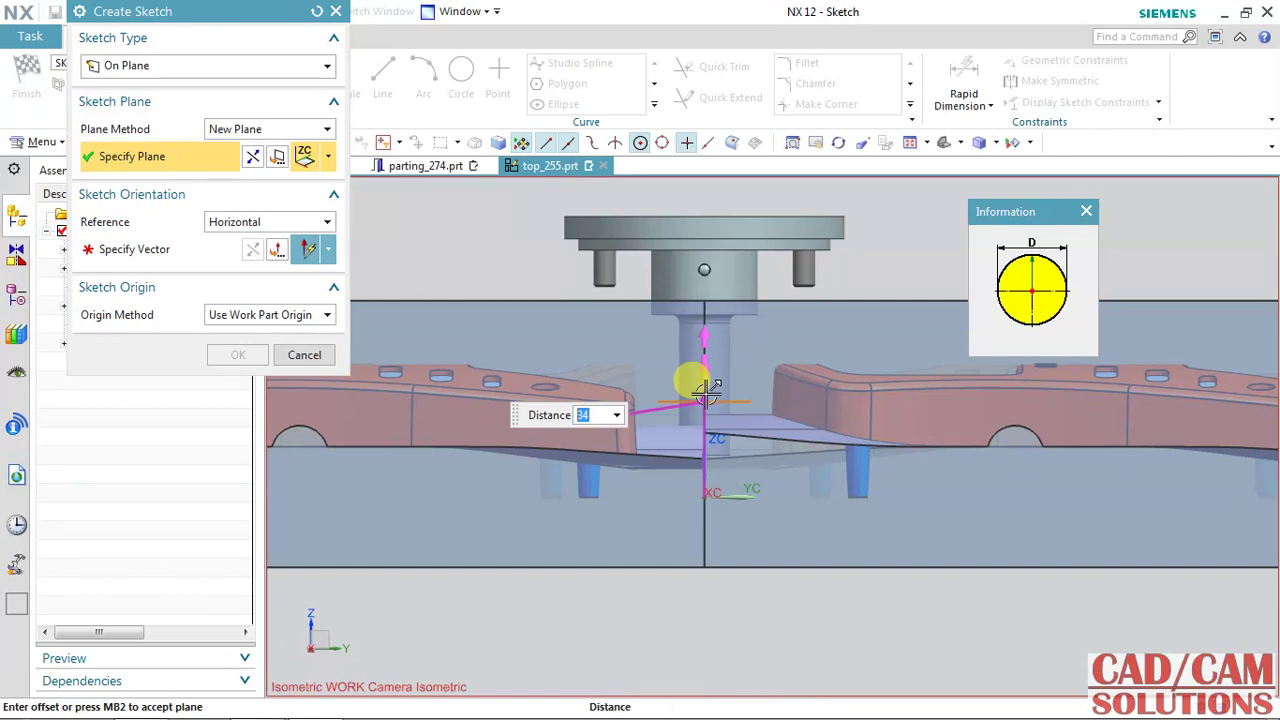
{"action": "left_click_drag", "start_coordinate": [709, 400], "coordinate": [691, 396]}
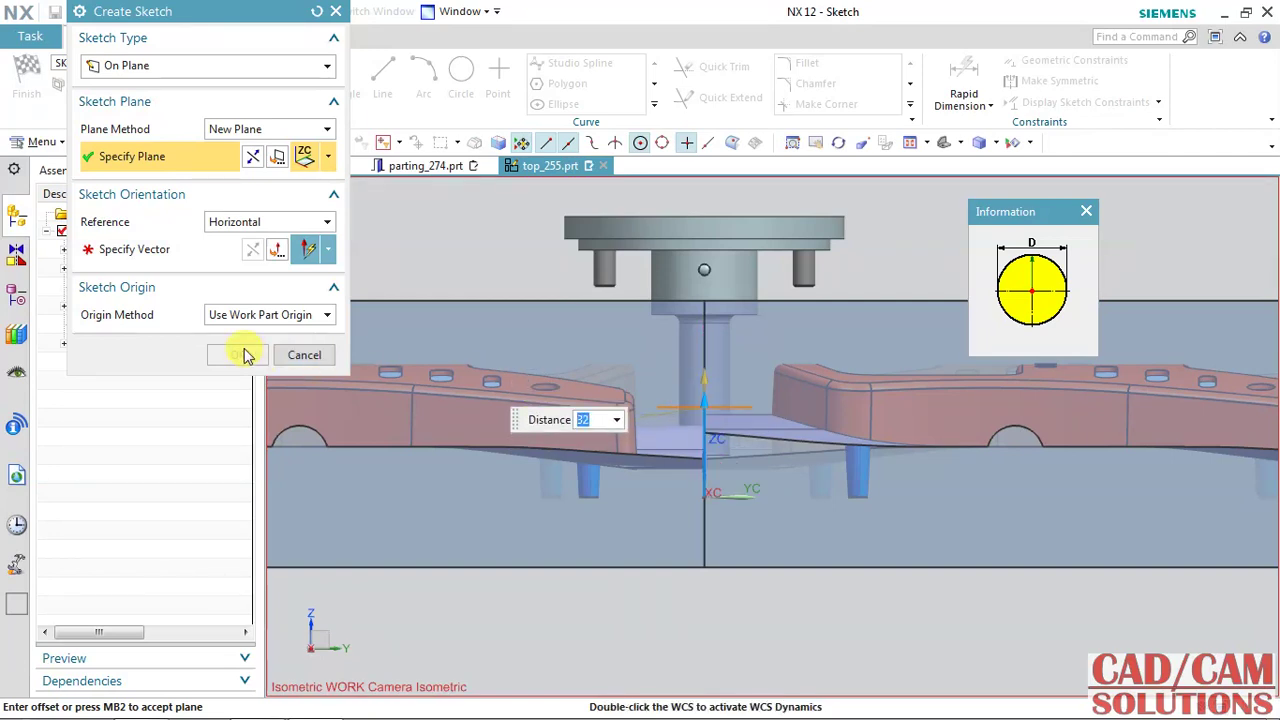
{"action": "left_click", "coordinate": [140, 250]}
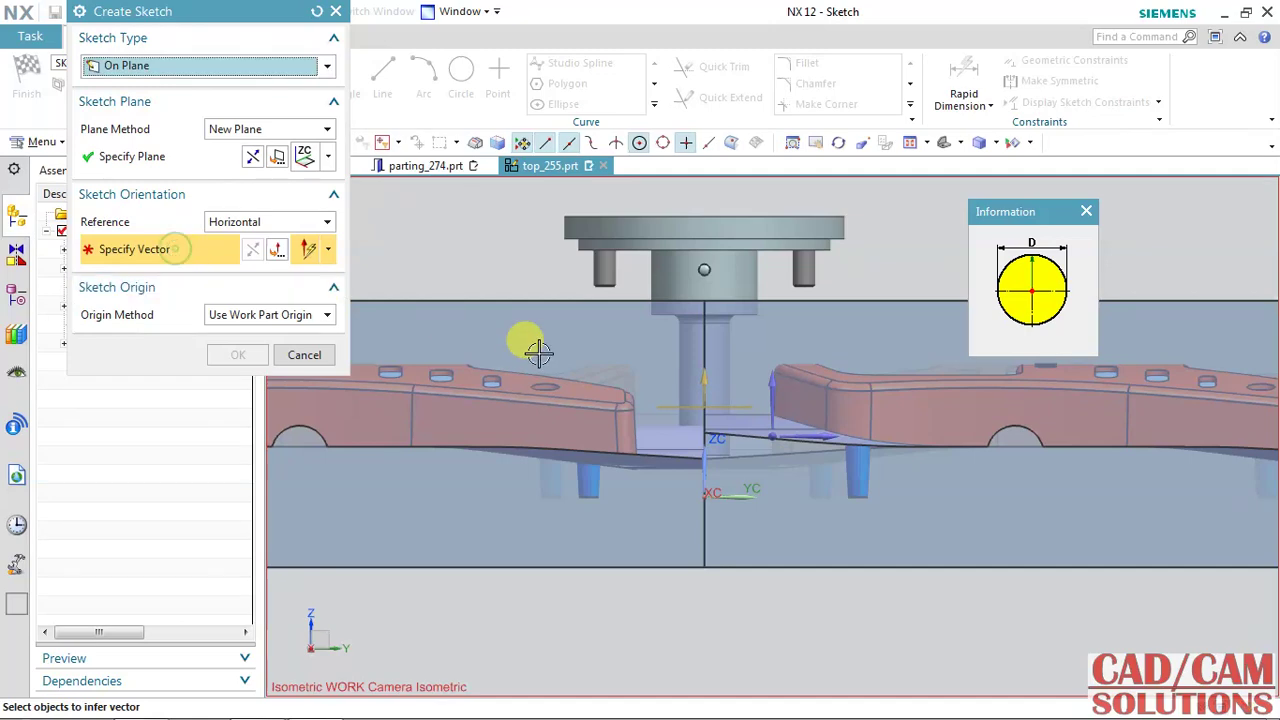
{"action": "left_click", "coordinate": [820, 430]}
{"action": "left_click", "coordinate": [238, 355]}
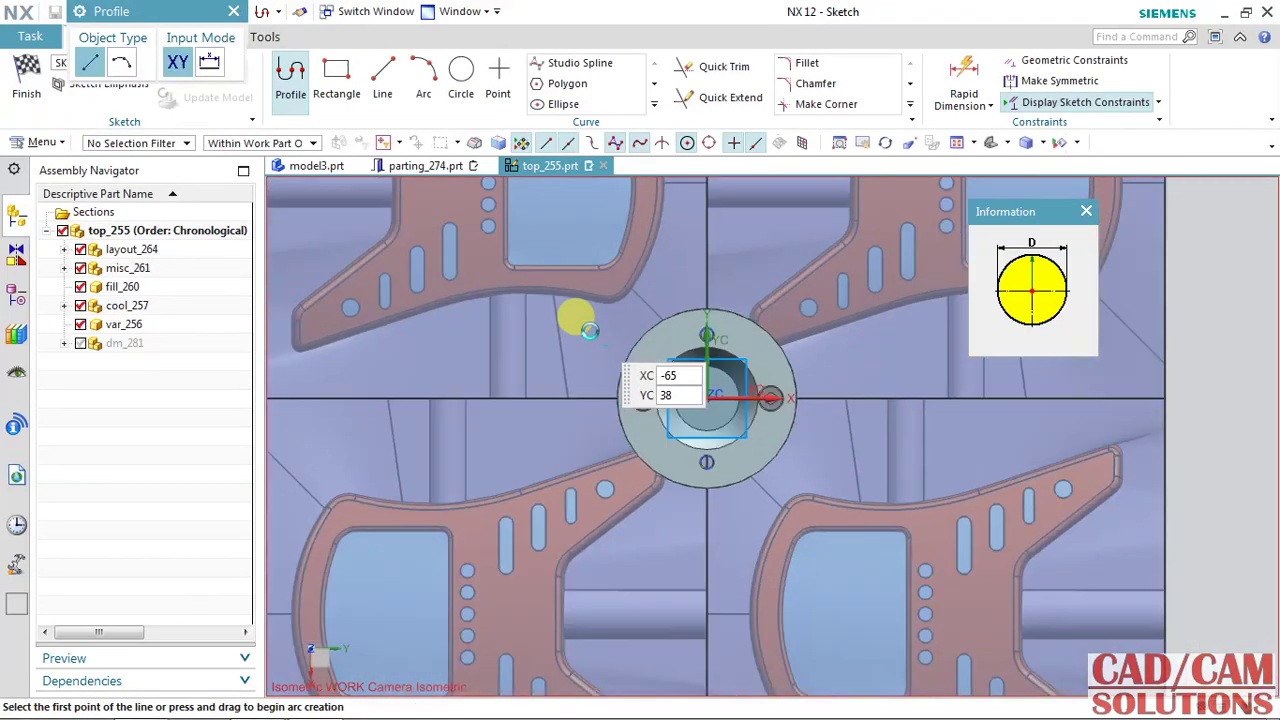
Draw the runner's 265 mm horizontal main line with a 58 mm upward branch.
{"action": "scroll", "coordinate": [600, 340], "scroll_direction": "down", "scroll_amount": 3}
{"action": "scroll", "coordinate": [590, 330], "scroll_direction": "down", "scroll_amount": 3}
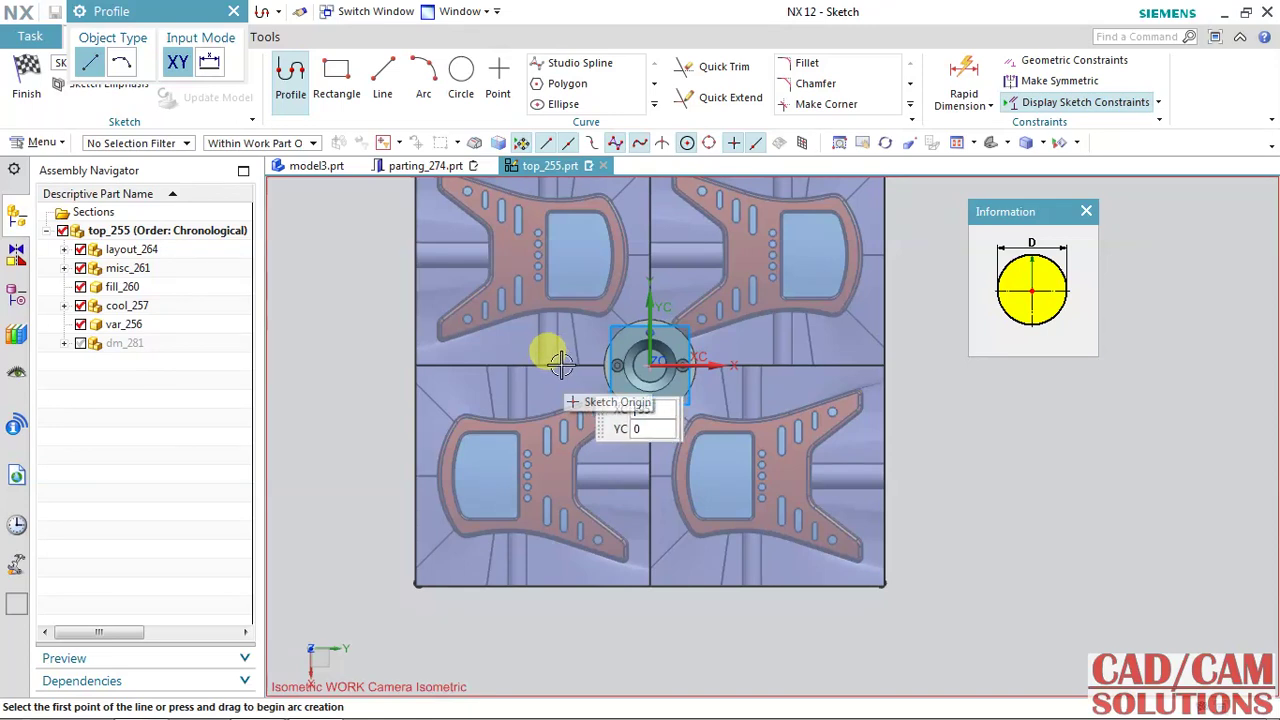
{"action": "left_click", "coordinate": [648, 365]}
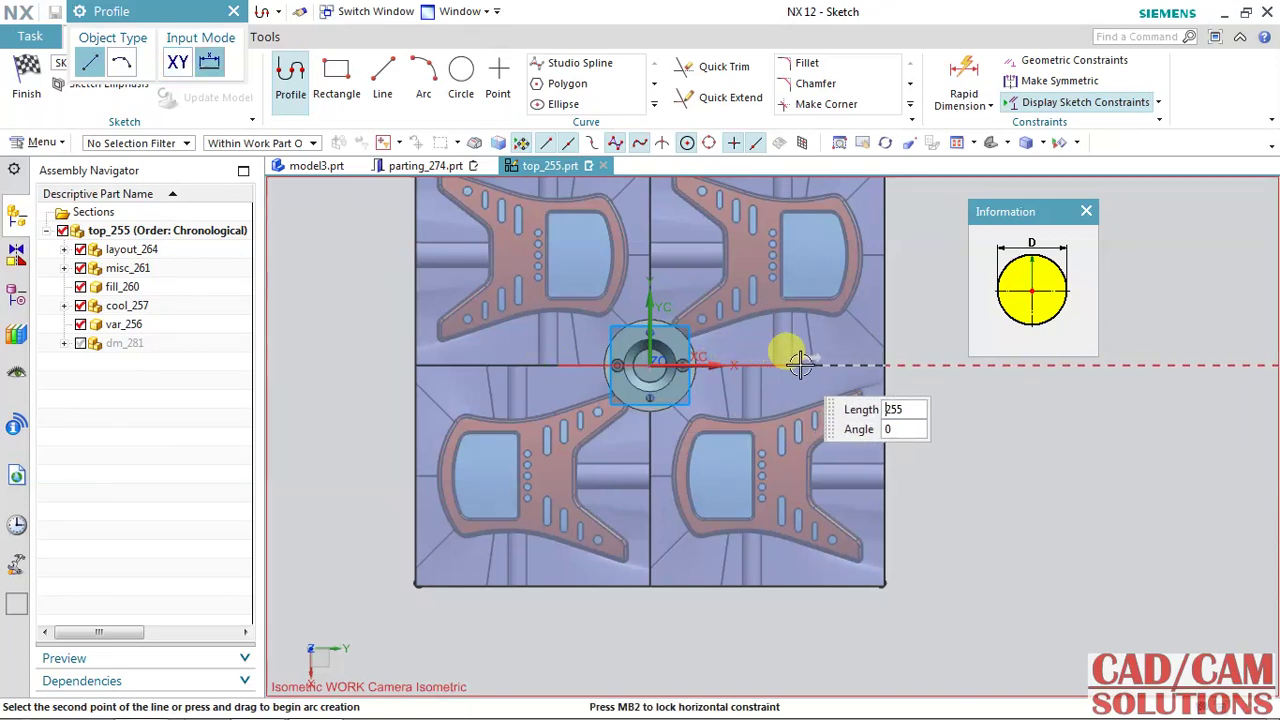
{"action": "left_click", "coordinate": [857, 389]}
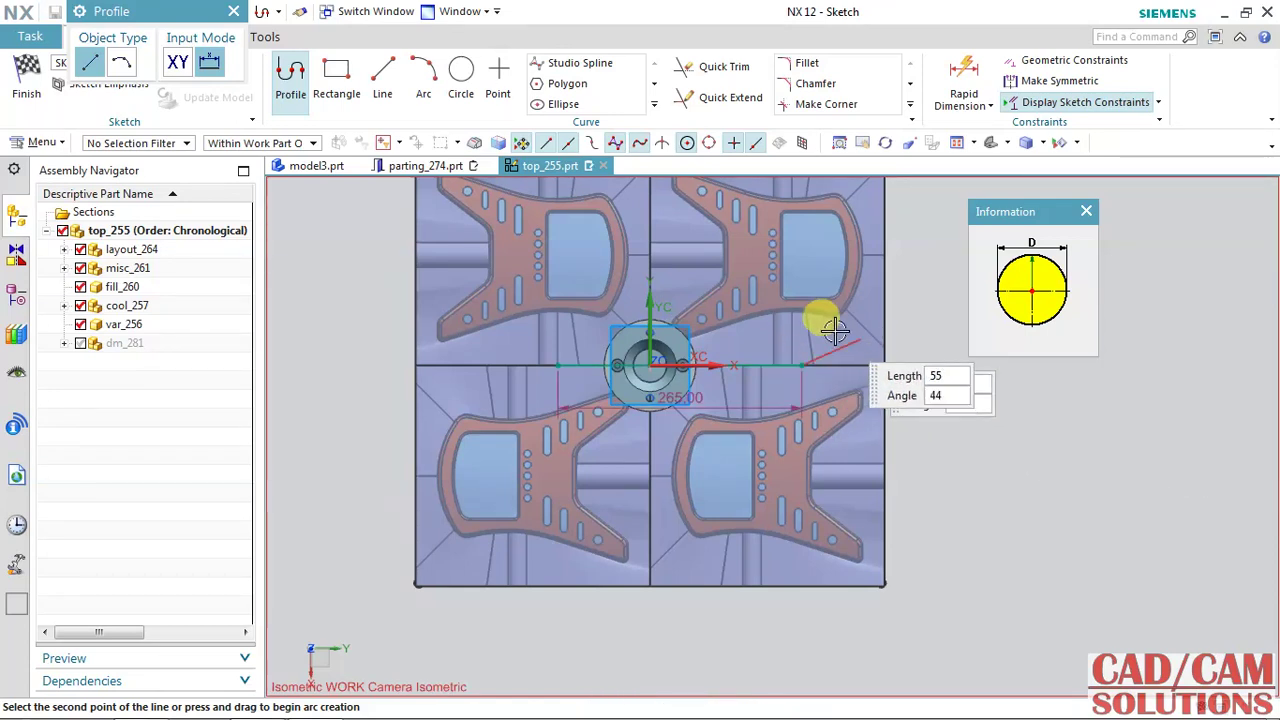
{"action": "scroll", "coordinate": [808, 318], "scroll_direction": "up", "scroll_amount": 1}
{"action": "type", "text": "50"}
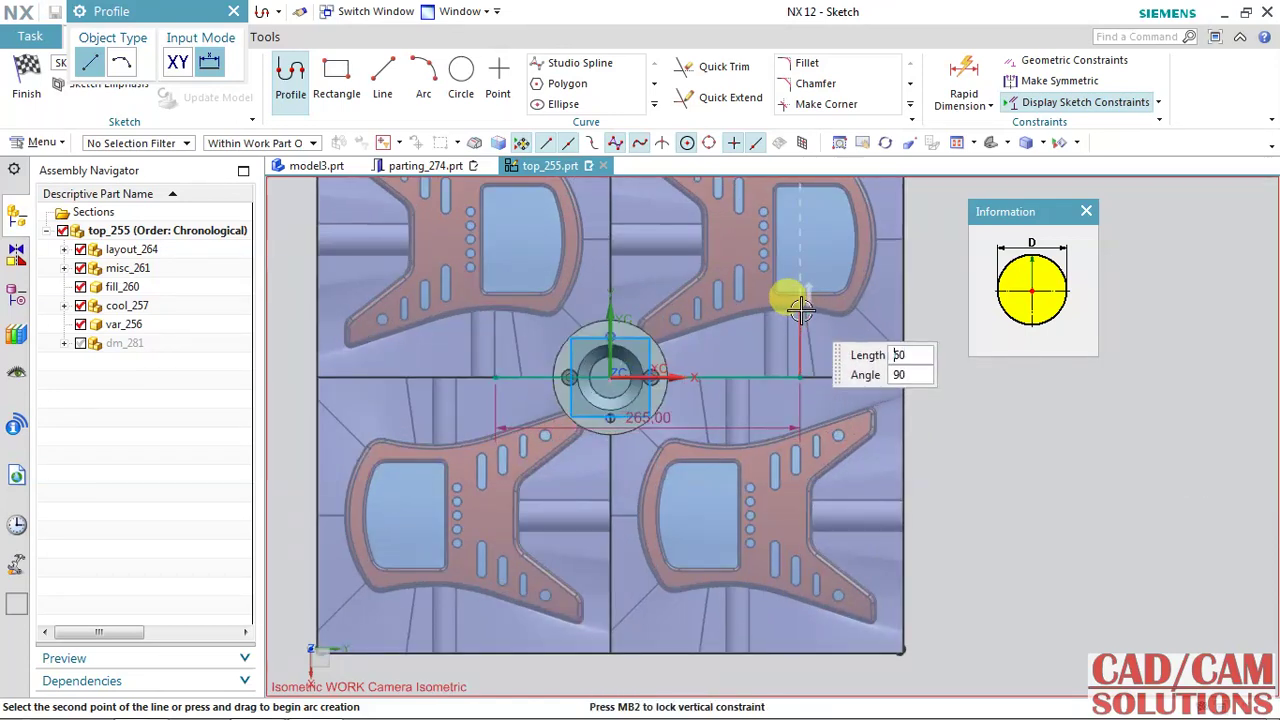
{"action": "scroll", "coordinate": [800, 310], "scroll_direction": "up", "scroll_amount": 3}
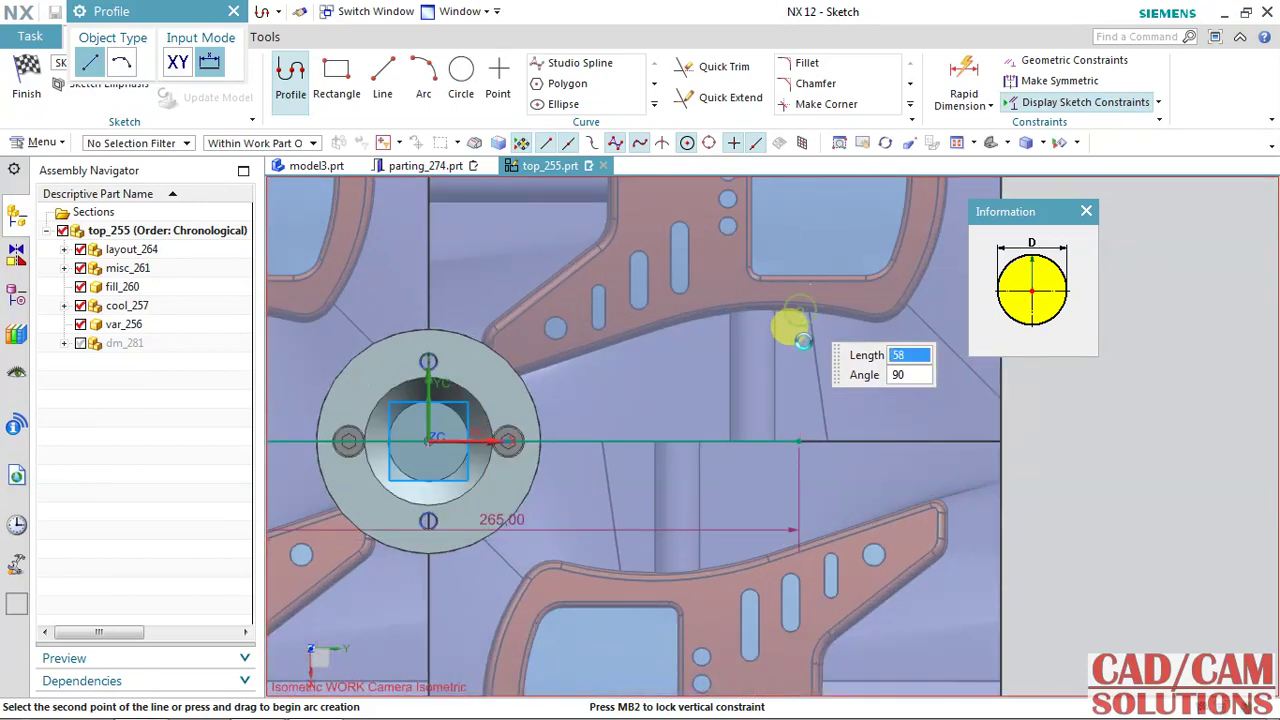
{"action": "left_click", "coordinate": [800, 330]}
{"action": "middle_click", "coordinate": [845, 330]}
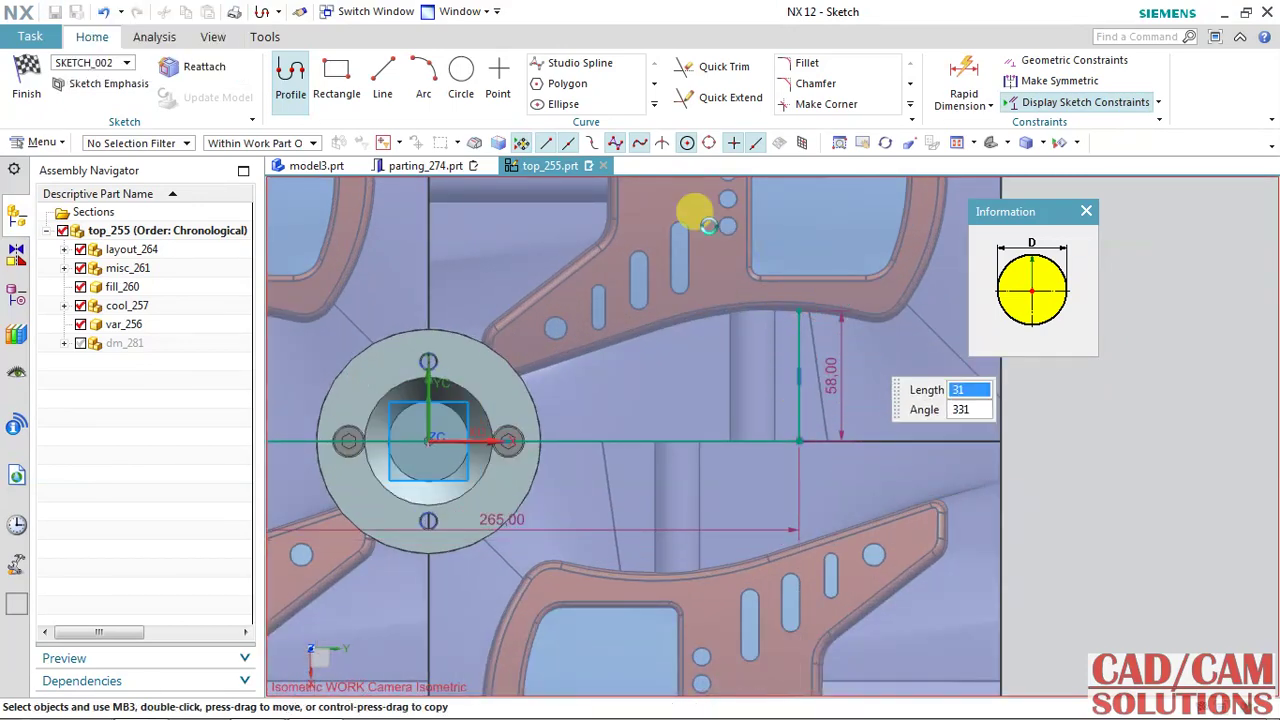
Add a 45 mm downward branch at the main line's right end.
{"action": "left_click", "coordinate": [400, 83]}
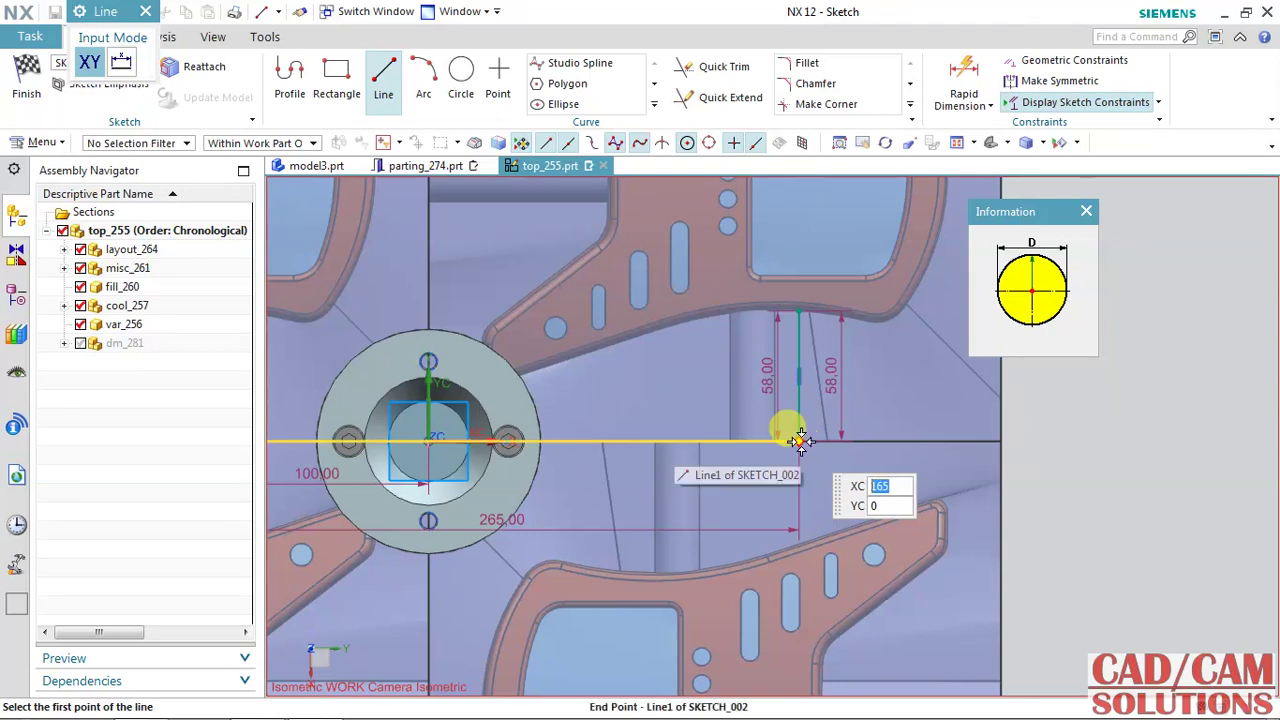
{"action": "left_click", "coordinate": [800, 441]}
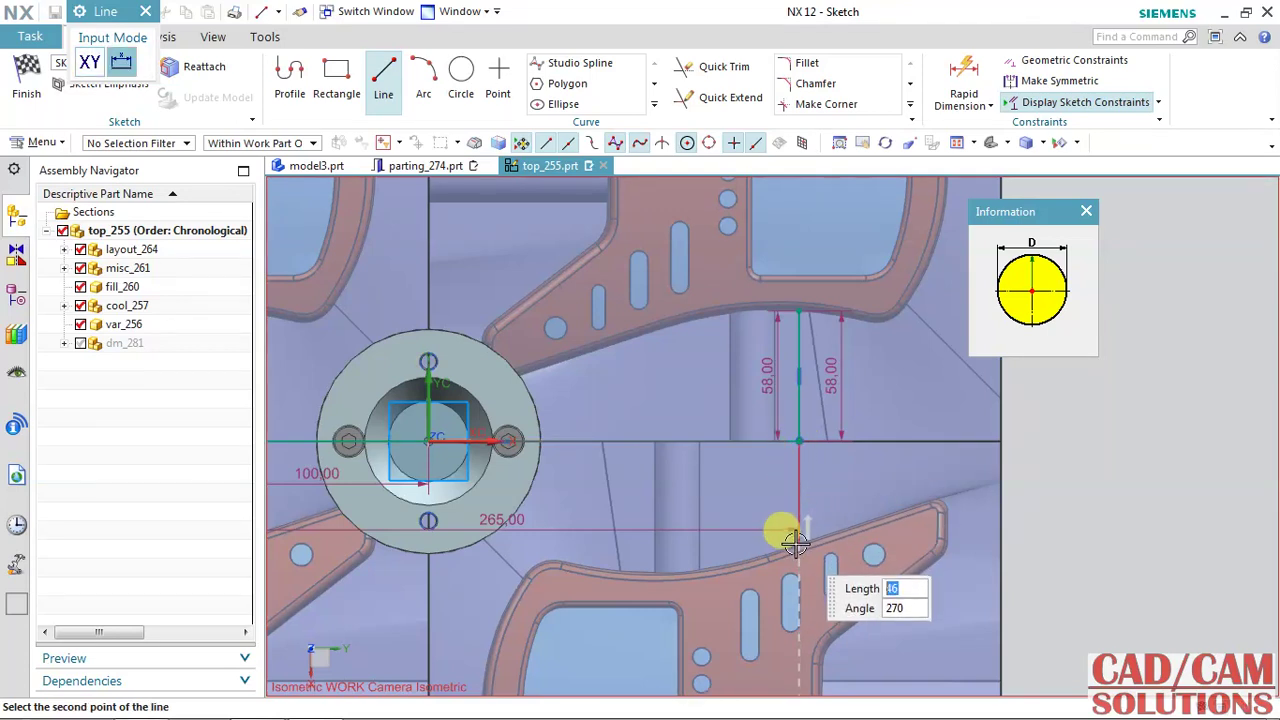
{"action": "left_click", "coordinate": [798, 540]}
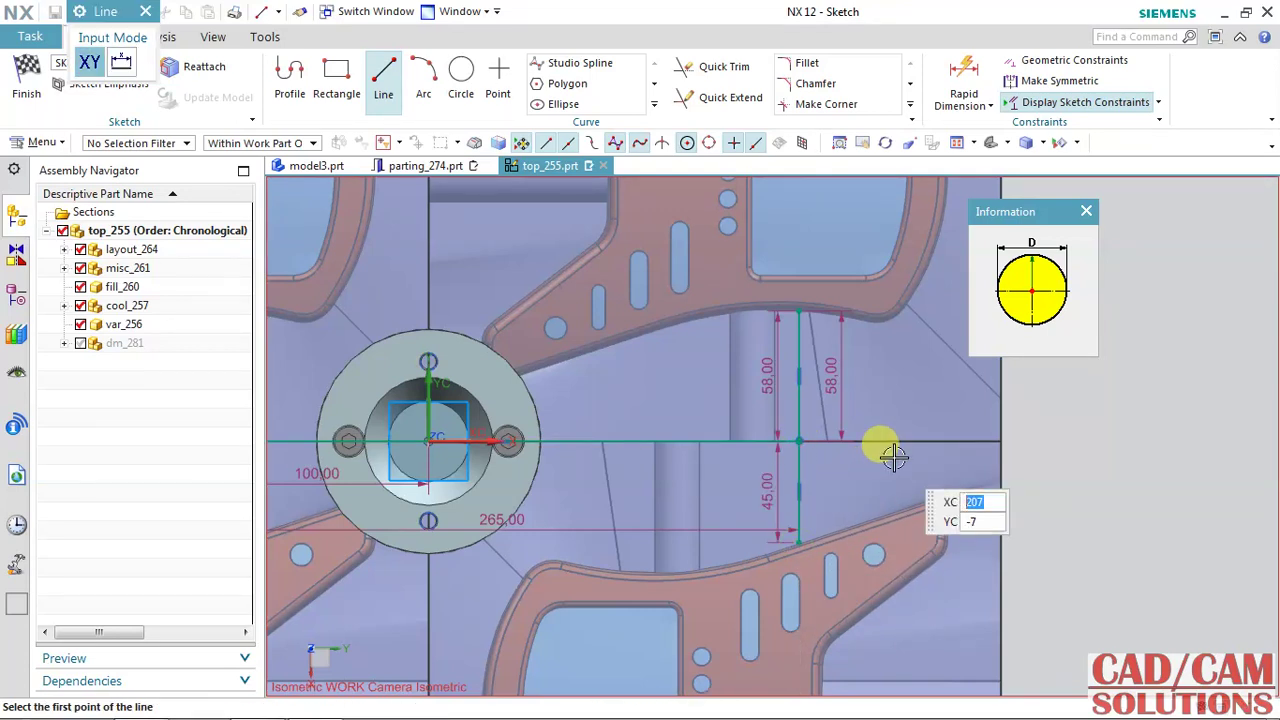
{"action": "key", "text": "Escape"}
{"action": "scroll", "coordinate": [651, 428], "scroll_direction": "up", "scroll_amount": 1}
{"action": "scroll", "coordinate": [663, 423], "scroll_direction": "down", "scroll_amount": 3}
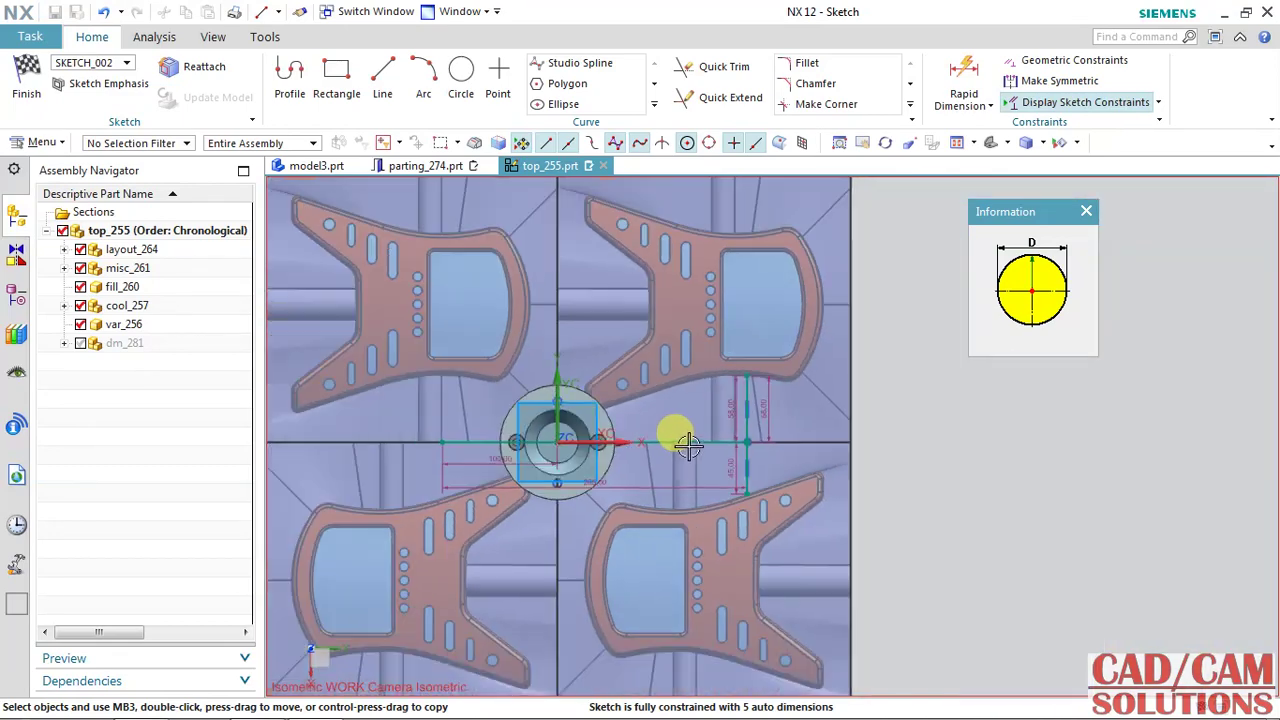
{"action": "scroll", "coordinate": [428, 434], "scroll_direction": "up", "scroll_amount": 3}
Draw a 59 mm upward and a 48 mm downward branch at the runner's left end.
{"action": "left_click", "coordinate": [383, 75]}
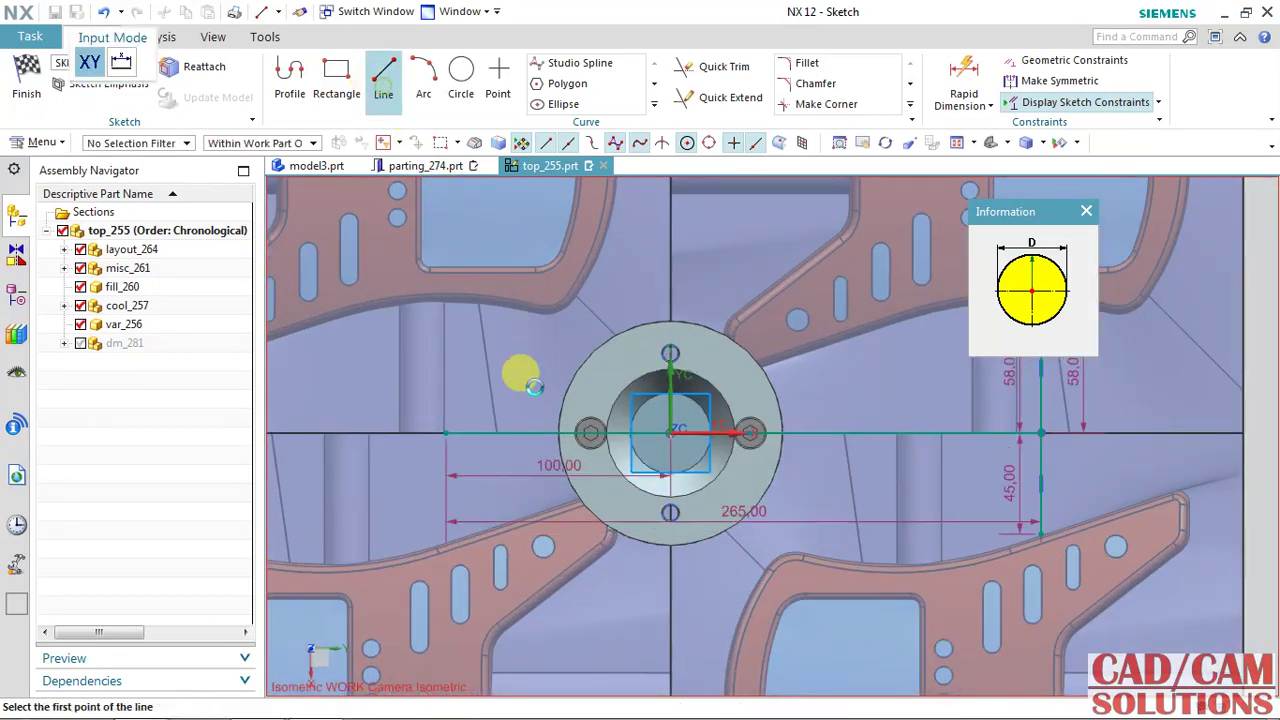
{"action": "left_click", "coordinate": [445, 432]}
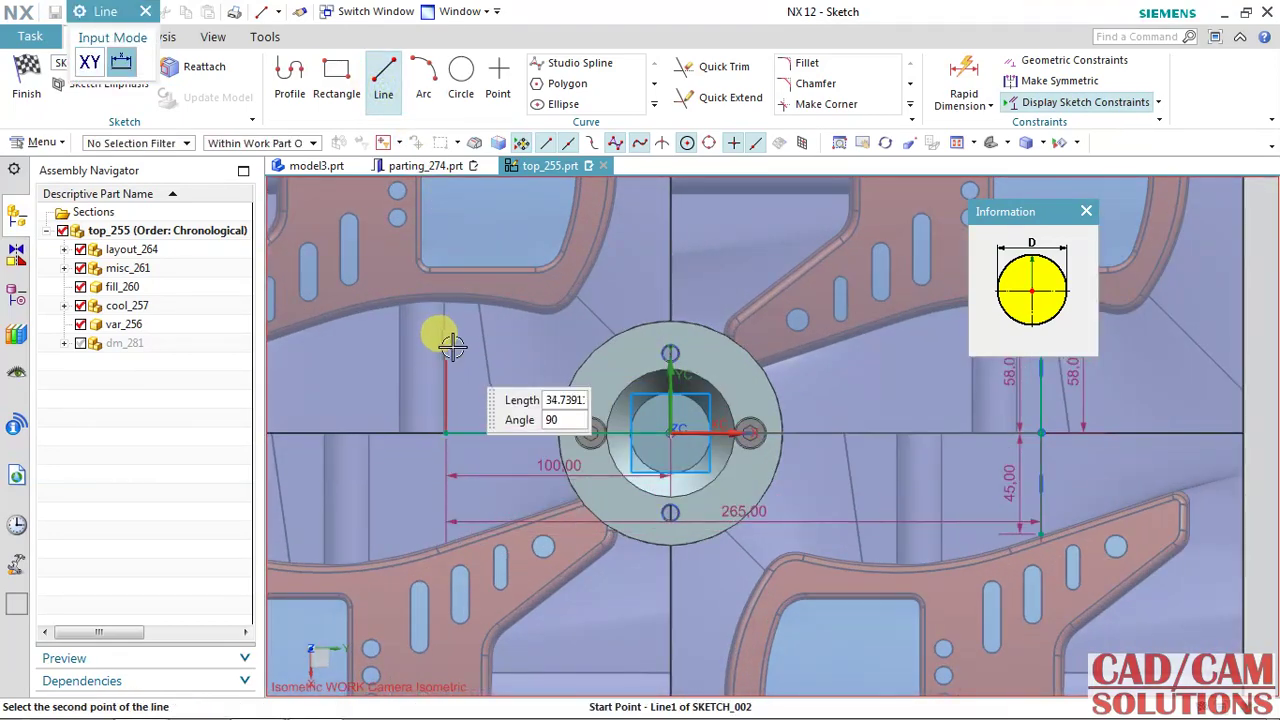
{"action": "left_click", "coordinate": [450, 298]}
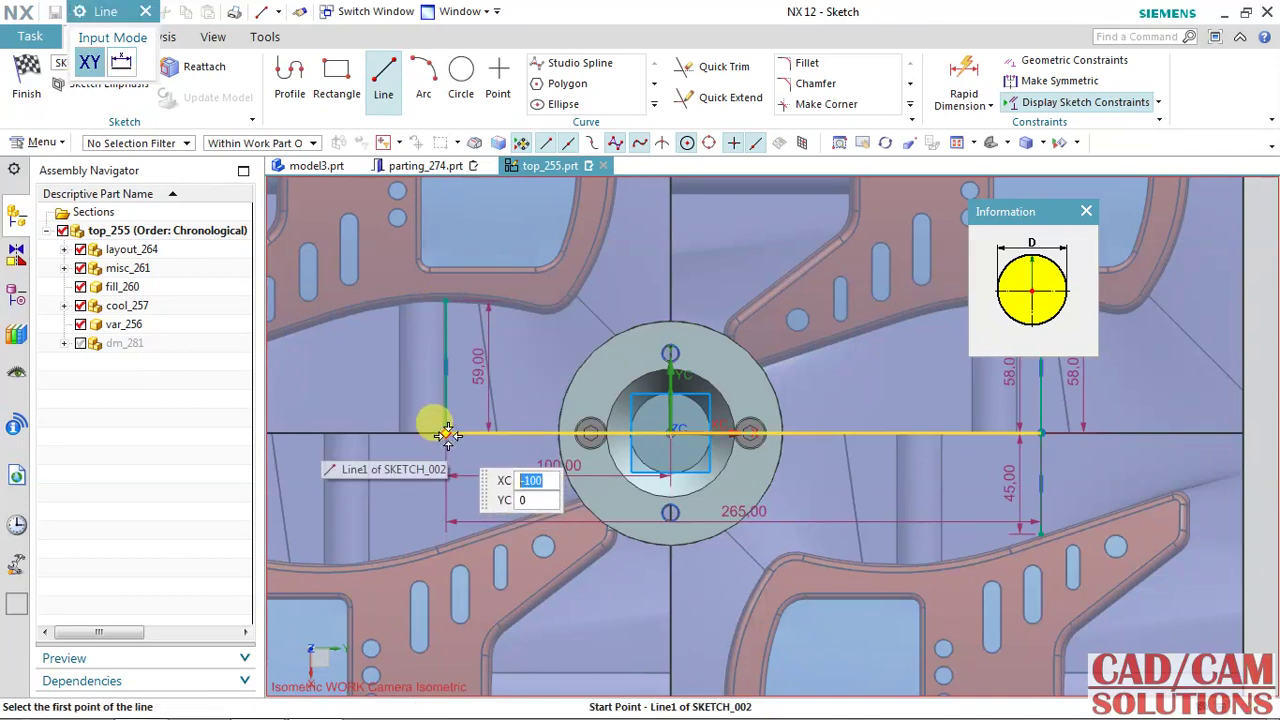
{"action": "left_click", "coordinate": [446, 433]}
{"action": "left_click", "coordinate": [446, 540]}
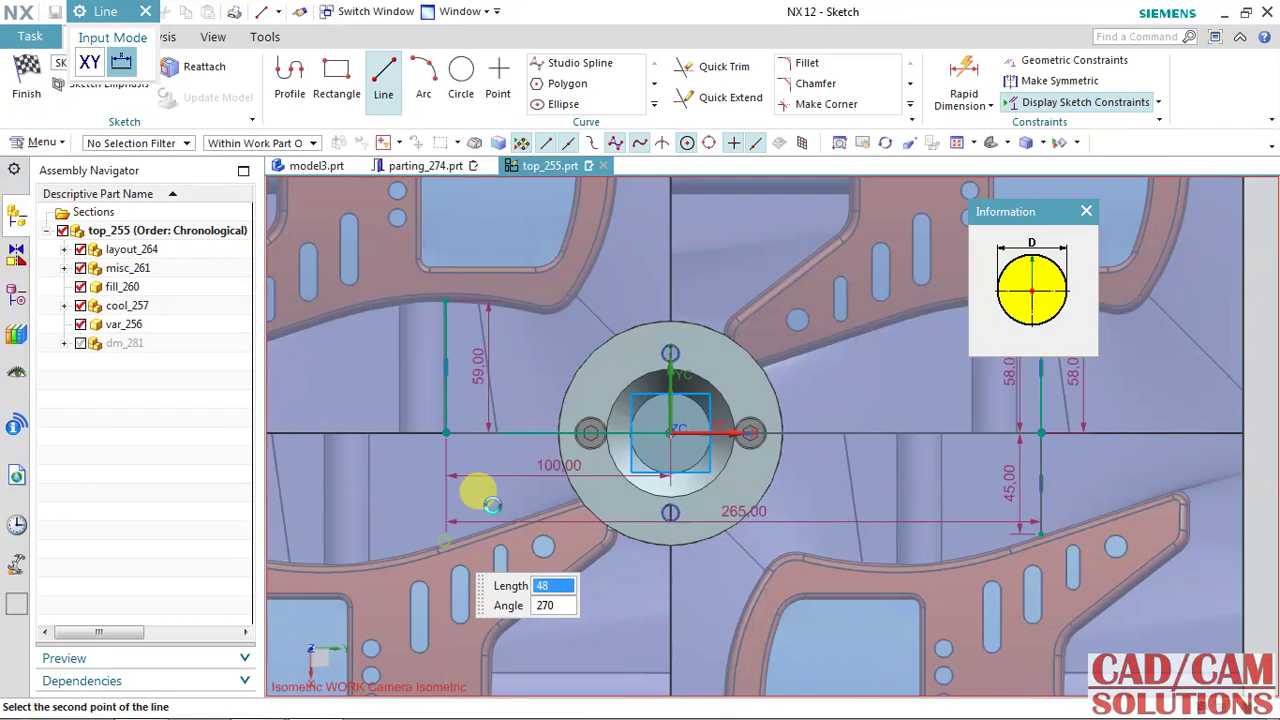
Extend the runner's left end further outward and finish the sketch.
{"action": "key", "text": "Escape"}
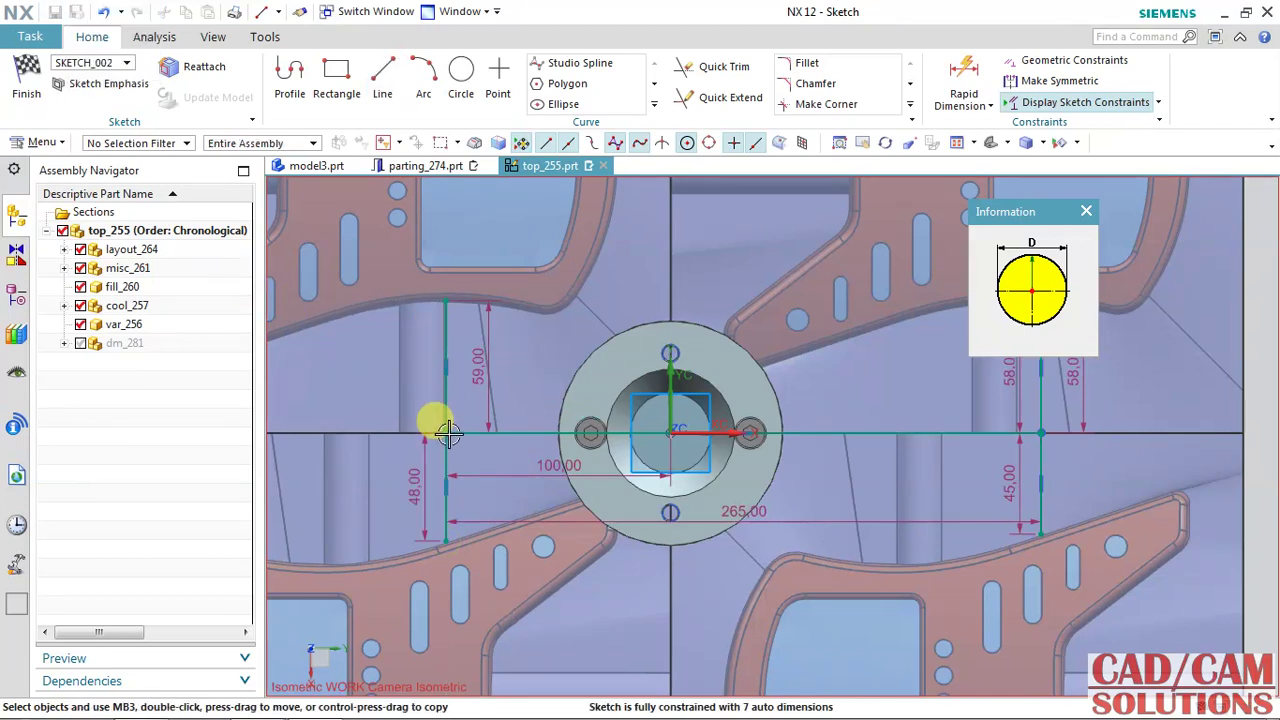
{"action": "left_click_drag", "start_coordinate": [442, 436], "coordinate": [300, 433]}
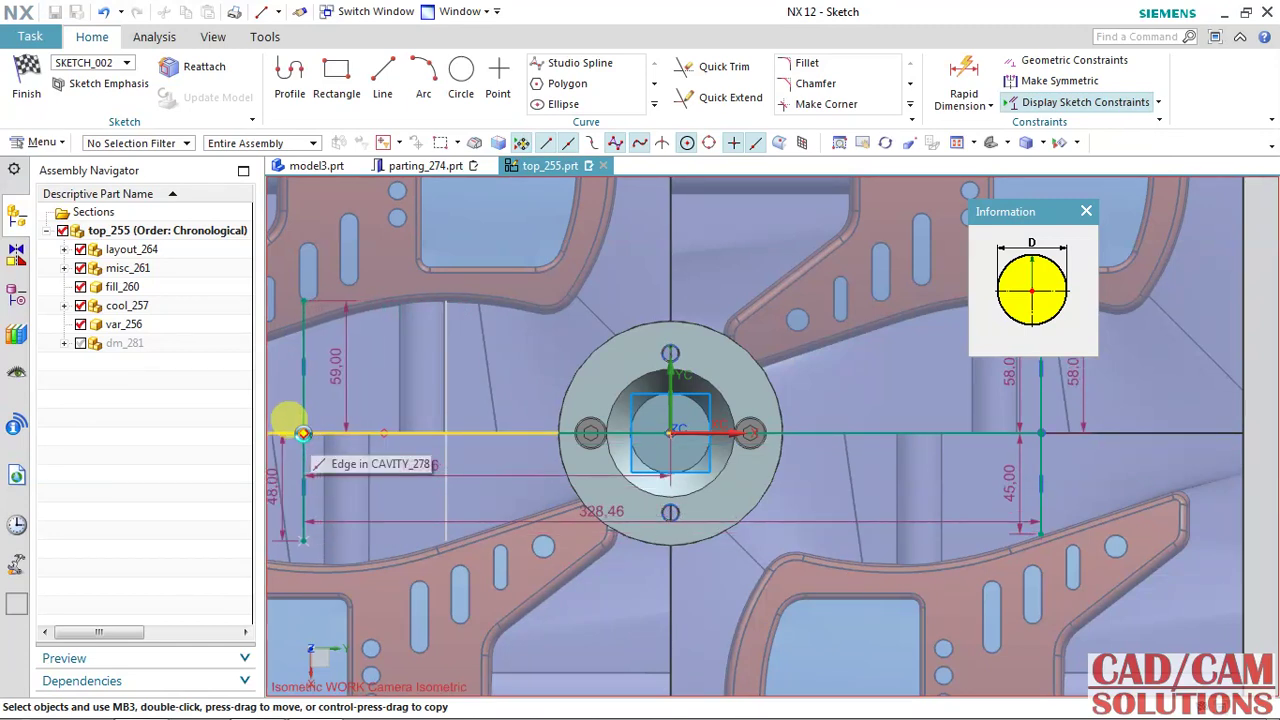
{"action": "left_click", "coordinate": [30, 92]}
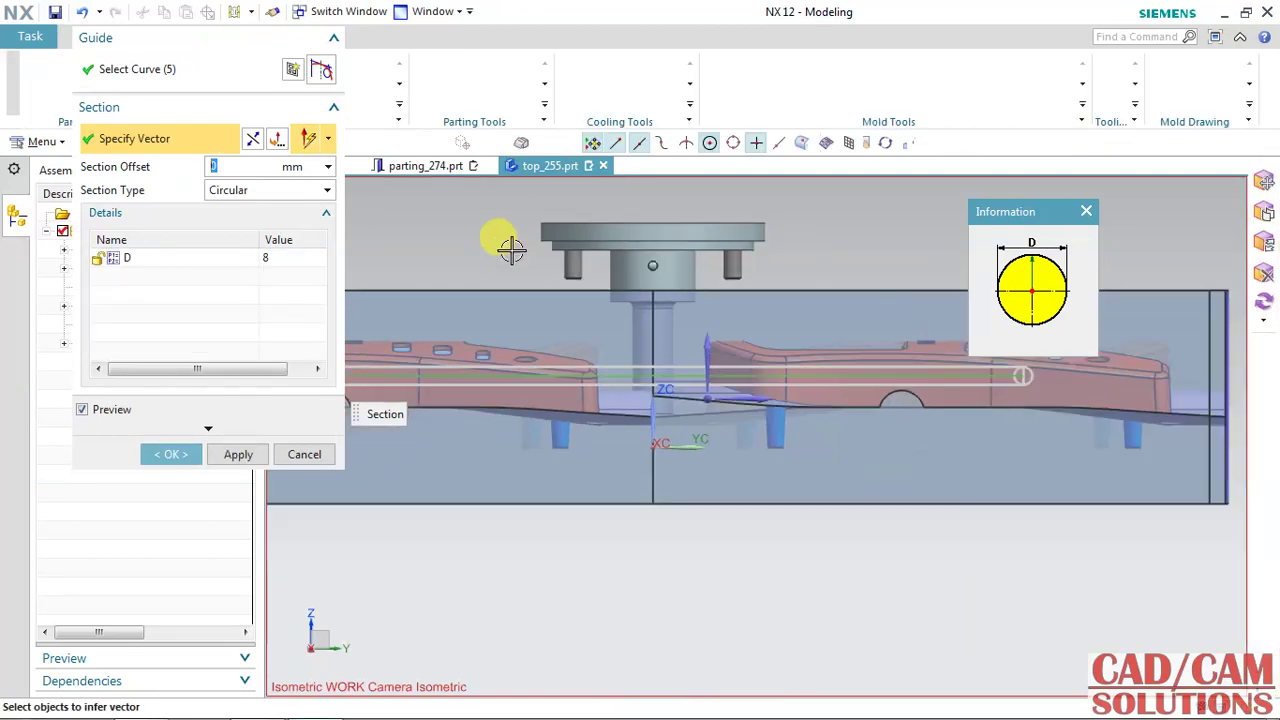
Reopen the runner sketch and reposition the left vertical branches.
{"action": "mouse_move", "coordinate": [711, 251]}
{"action": "middle_mouse_down"}
{"action": "mouse_move", "coordinate": [731, 345]}
{"action": "mouse_move", "coordinate": [503, 345]}
{"action": "middle_mouse_up"}
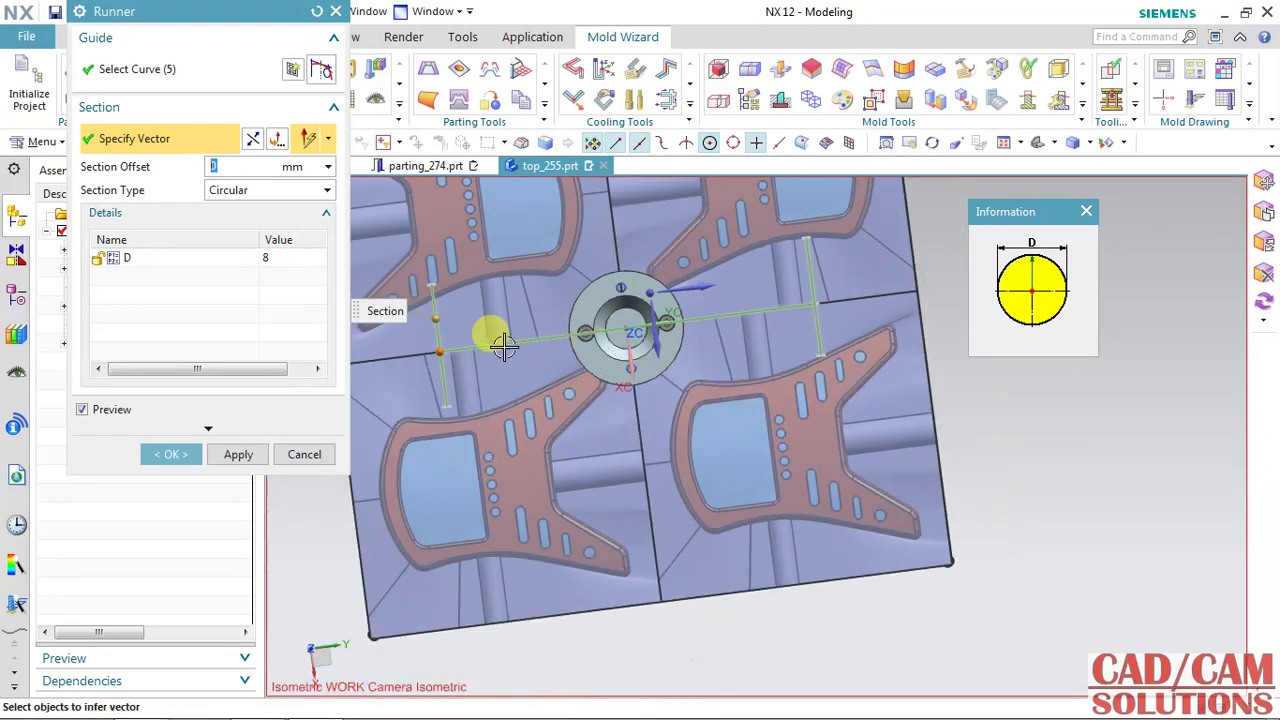
{"action": "left_click", "coordinate": [293, 68]}
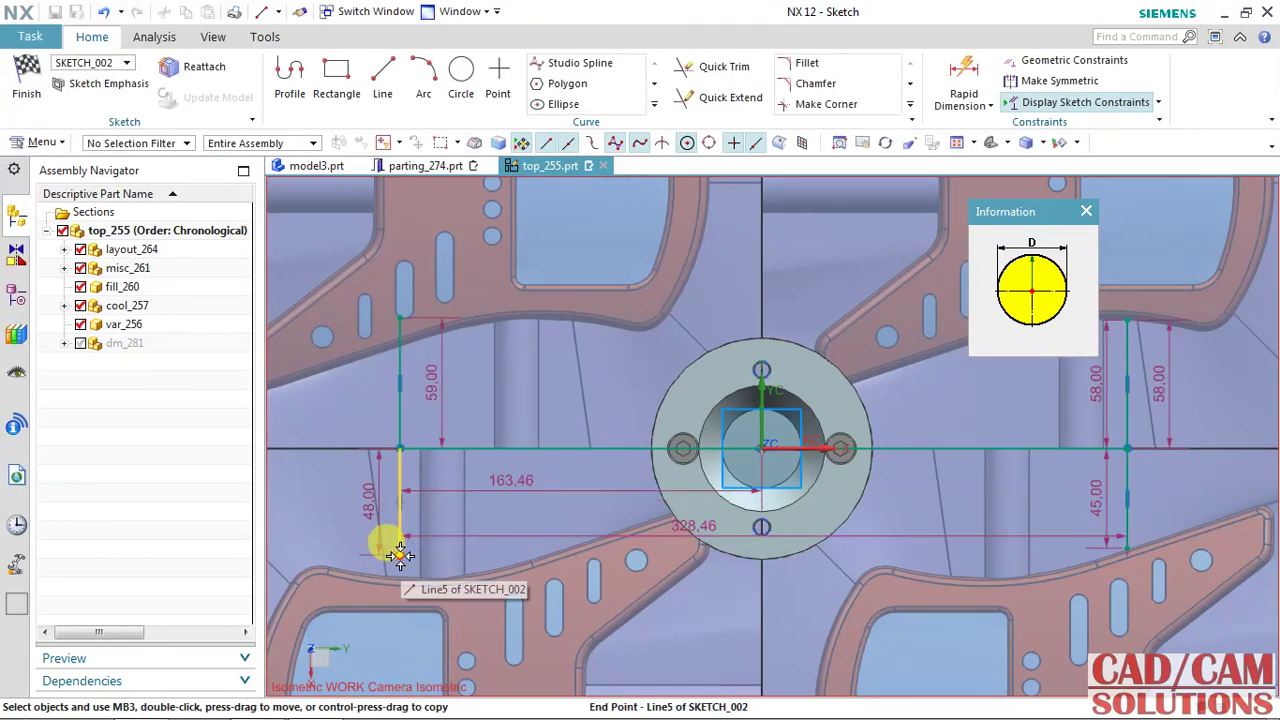
{"action": "left_click_drag", "start_coordinate": [400, 568], "coordinate": [385, 575]}
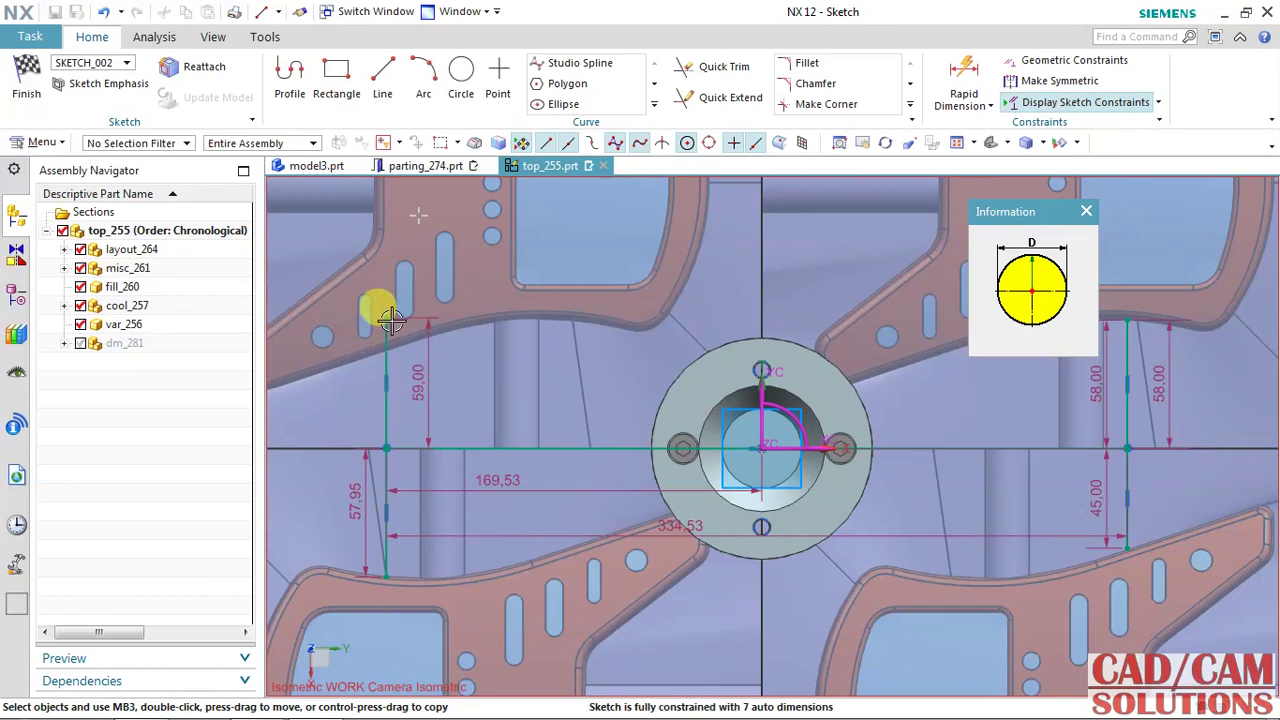
{"action": "left_click_drag", "start_coordinate": [388, 330], "coordinate": [378, 347]}
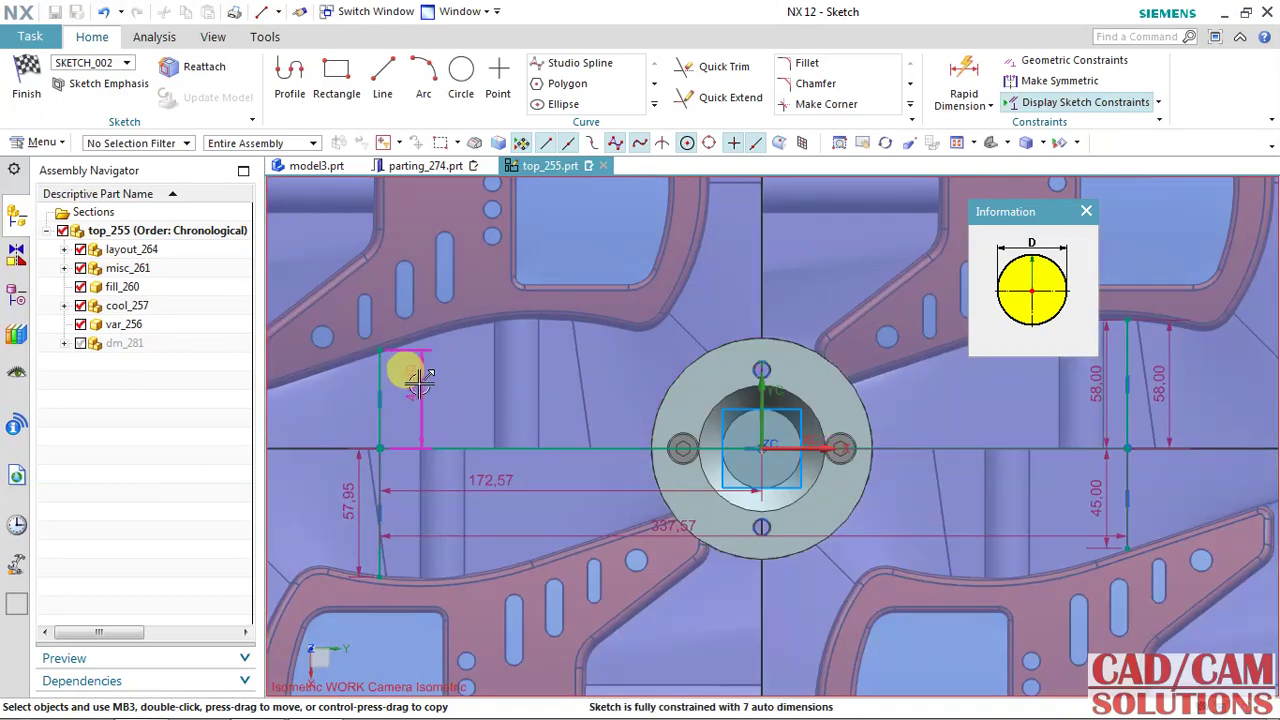
Dimension the upper-left branch to 41 mm and finish the runner sketch.
{"action": "mouse_move", "coordinate": [418, 380]}
{"action": "left_mouse_down"}
{"action": "mouse_move", "coordinate": [417, 343]}
{"action": "mouse_move", "coordinate": [430, 336]}
{"action": "left_mouse_up"}
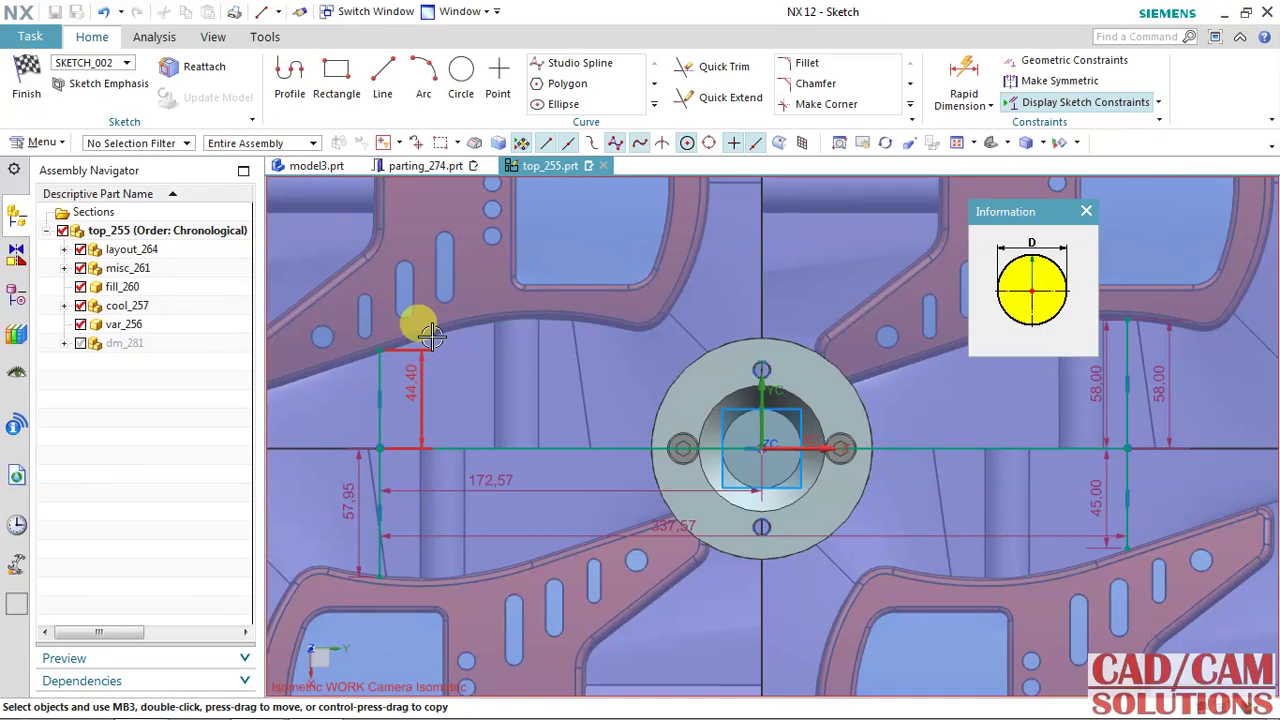
{"action": "mouse_move", "coordinate": [430, 336]}
{"action": "left_mouse_down"}
{"action": "mouse_move", "coordinate": [422, 376]}
{"action": "mouse_move", "coordinate": [445, 367]}
{"action": "left_mouse_up"}
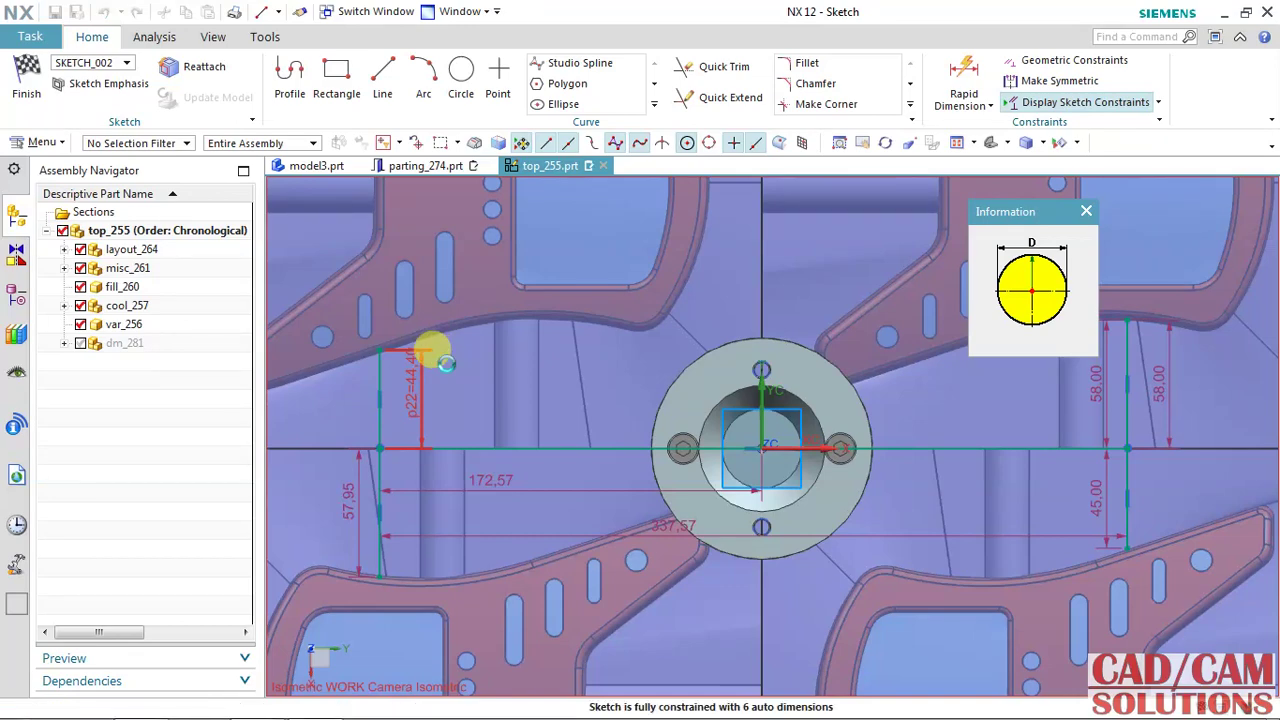
{"action": "scroll", "coordinate": [446, 363], "scroll_direction": "down", "scroll_amount": 1}
{"action": "type", "text": "41"}
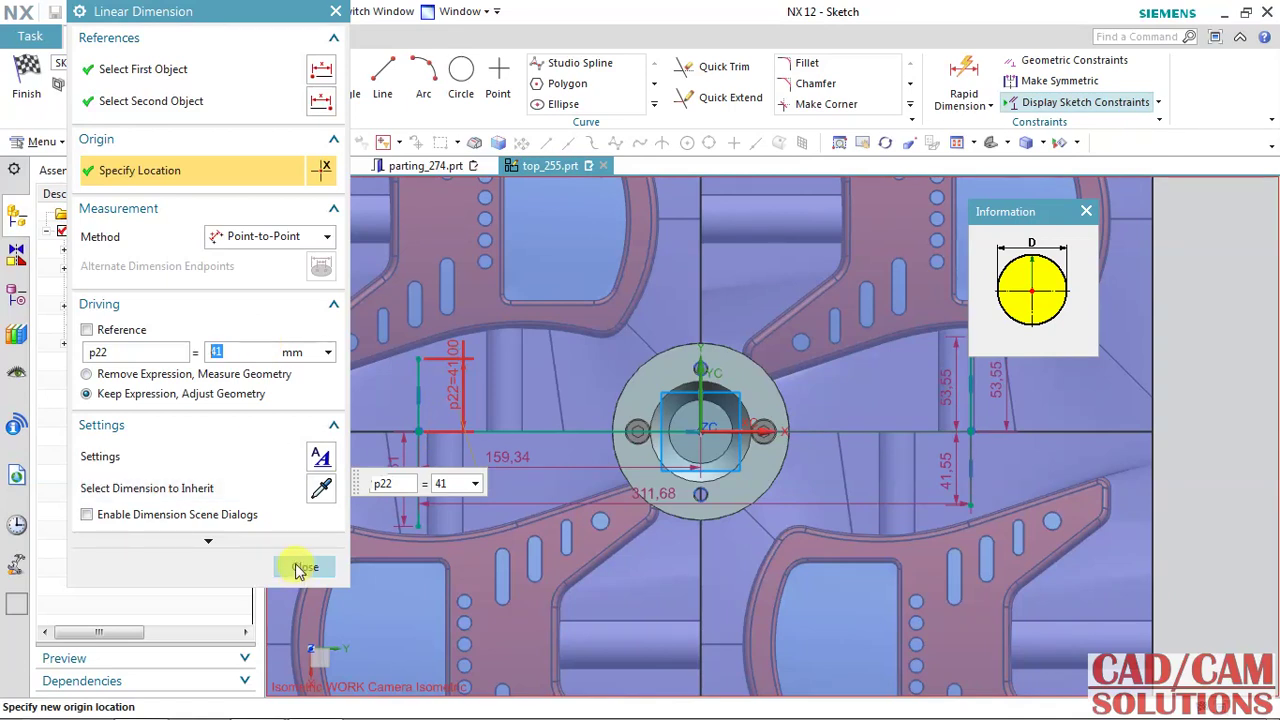
{"action": "left_click", "coordinate": [300, 570]}
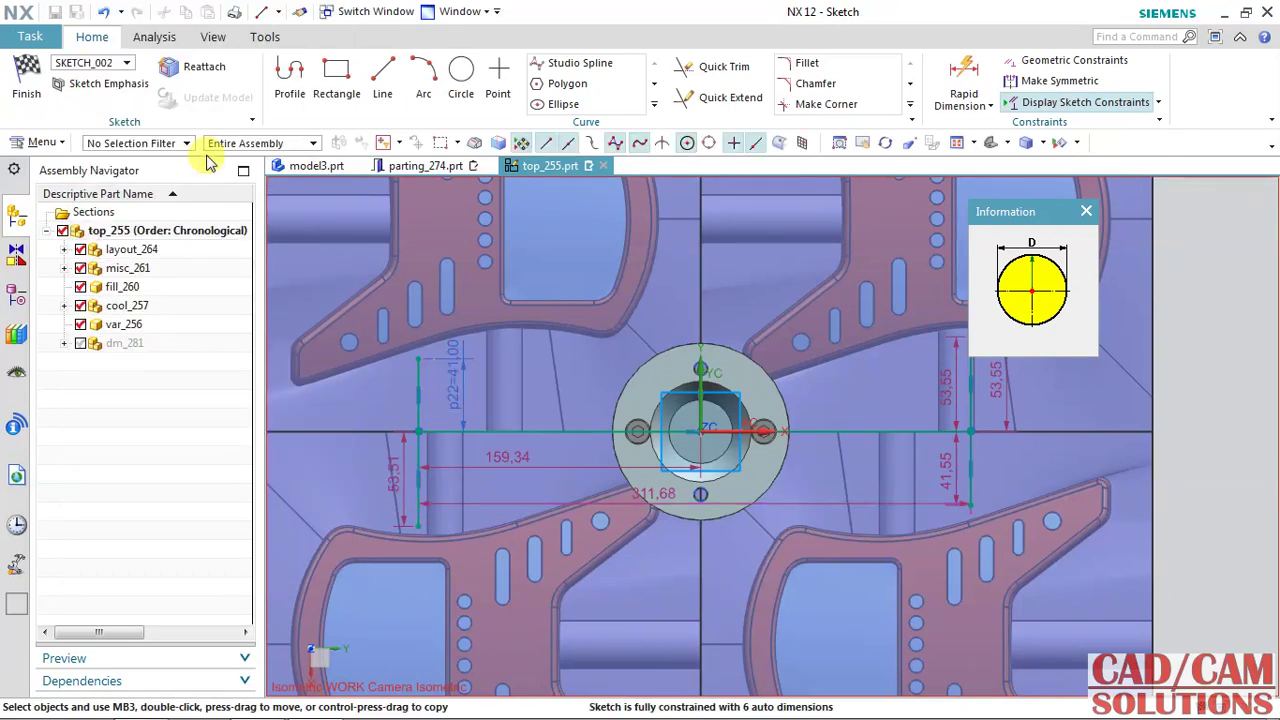
{"action": "left_click", "coordinate": [26, 80]}
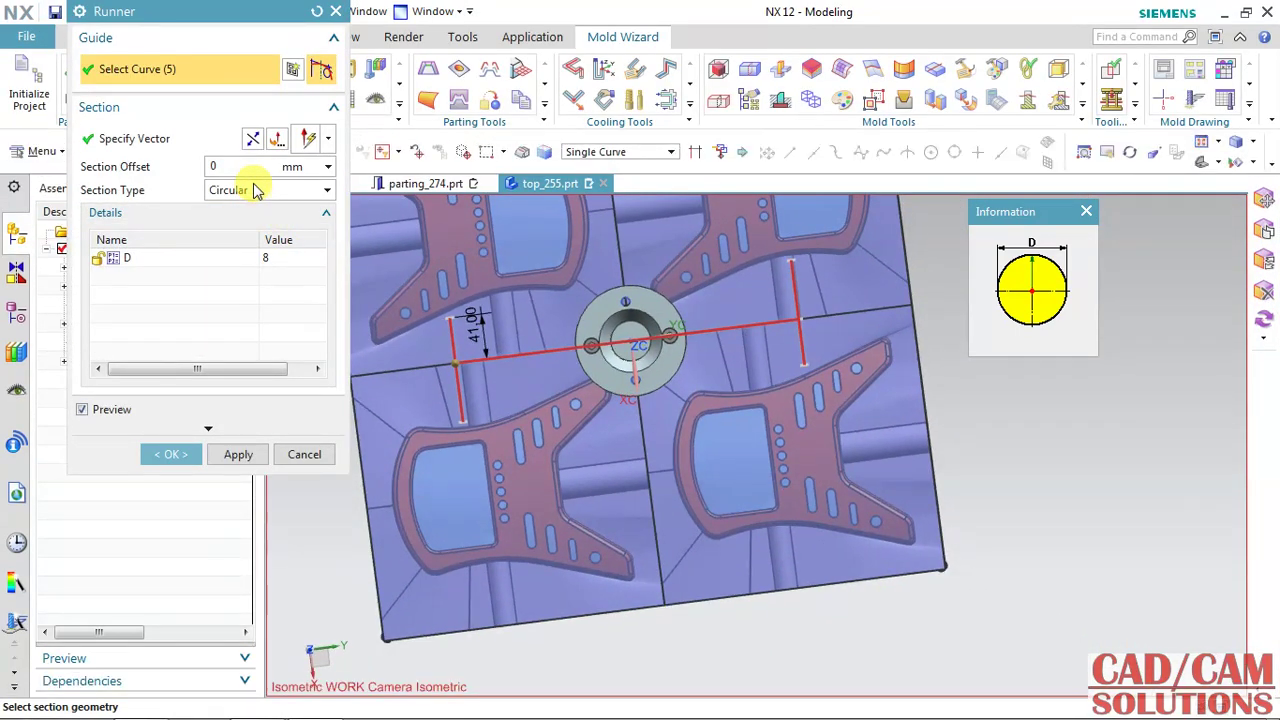
Change the runner's circular diameter D from 8 to 4 and create the H-shaped runner.
{"action": "mouse_move", "coordinate": [1045, 473]}
{"action": "middle_mouse_down"}
{"action": "mouse_move", "coordinate": [1062, 417]}
{"action": "mouse_move", "coordinate": [1046, 417]}
{"action": "middle_mouse_up"}
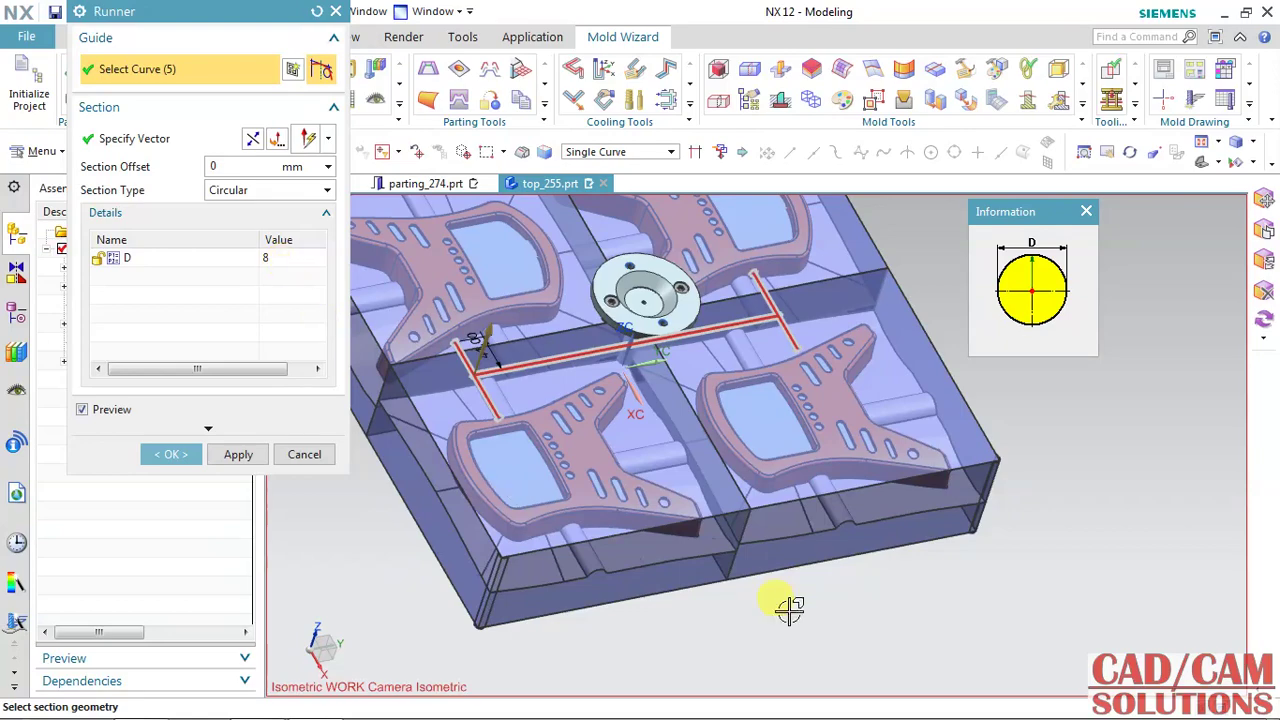
{"action": "middle_click_drag", "start_coordinate": [871, 580], "coordinate": [876, 593]}
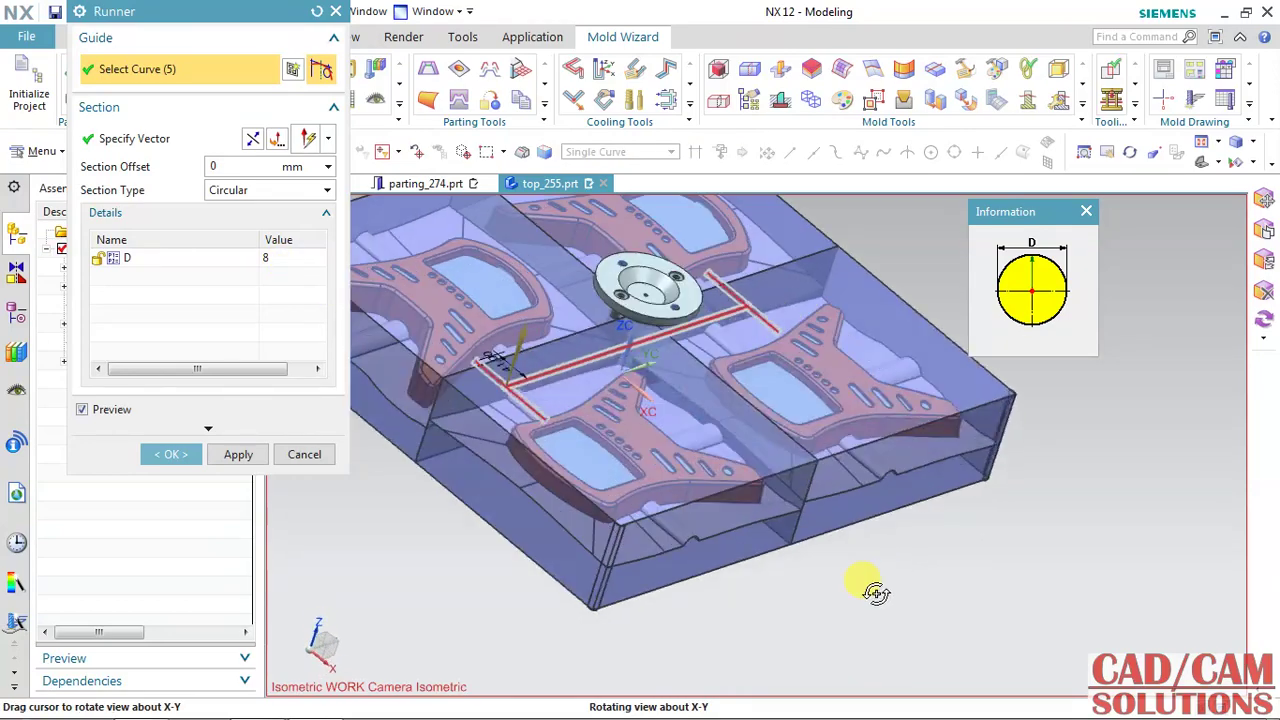
{"action": "middle_click_drag", "start_coordinate": [876, 593], "coordinate": [851, 571]}
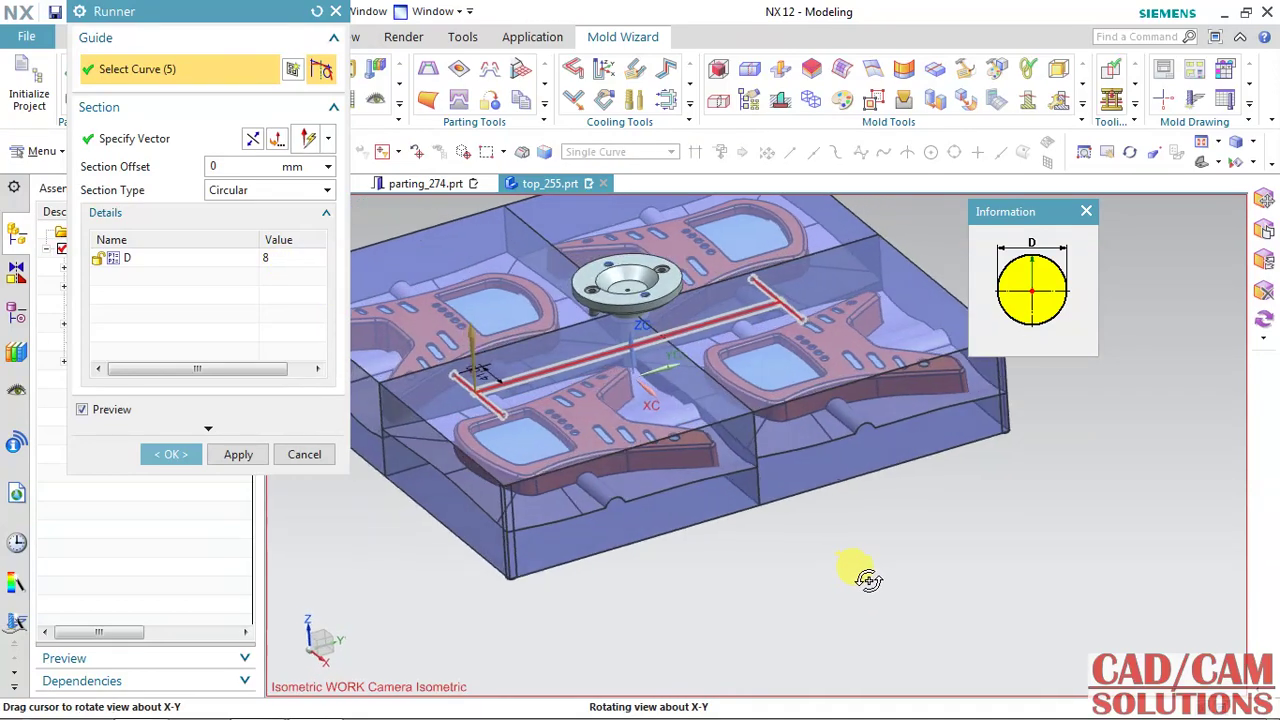
{"action": "left_click", "coordinate": [277, 260]}
{"action": "left_click", "coordinate": [277, 260]}
{"action": "type", "text": "4"}
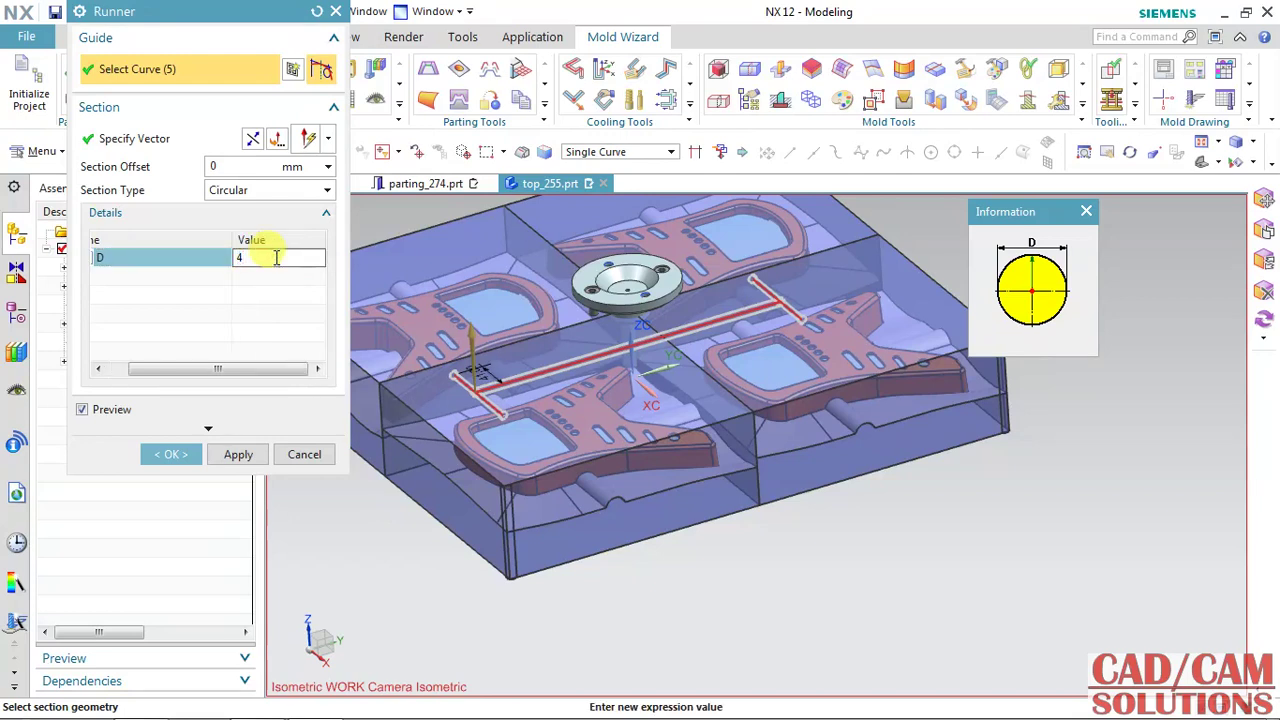
{"action": "left_click", "coordinate": [171, 454]}
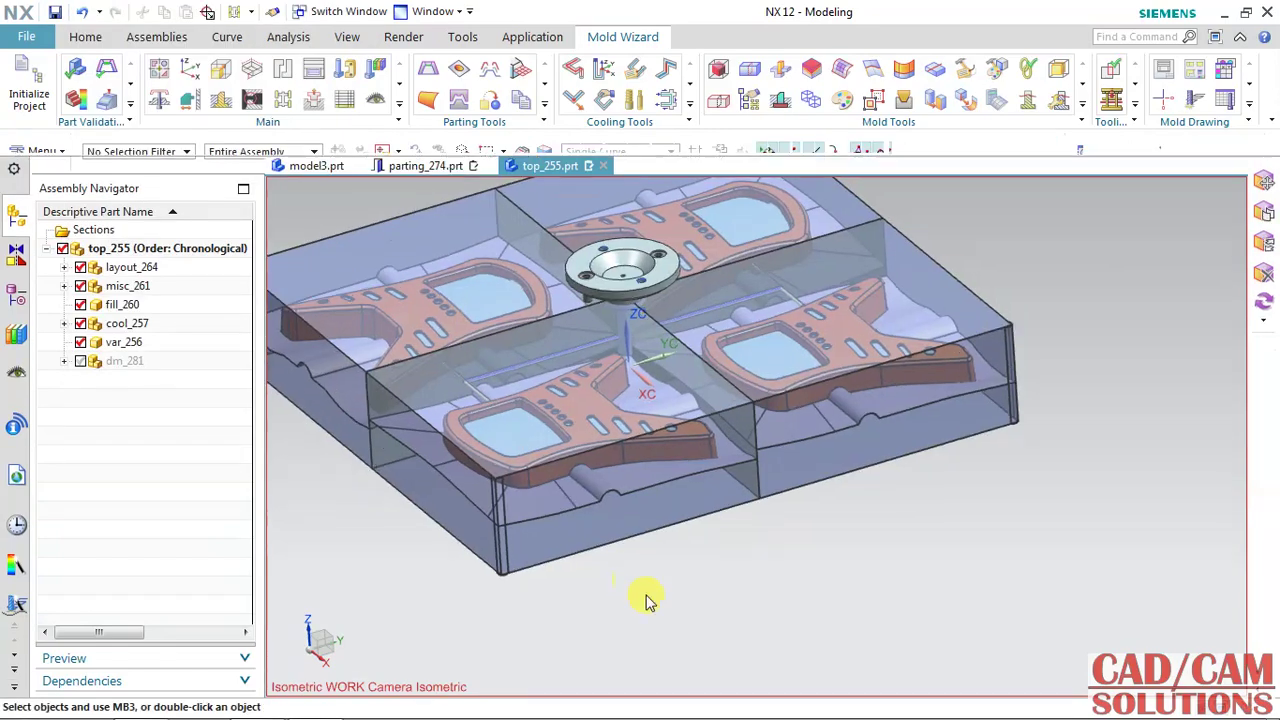
{"action": "mouse_move", "coordinate": [424, 528]}
{"action": "middle_mouse_down"}
{"action": "mouse_move", "coordinate": [446, 552]}
{"action": "mouse_move", "coordinate": [429, 480]}
{"action": "middle_mouse_up"}
{"action": "scroll", "coordinate": [491, 420], "scroll_direction": "up", "scroll_amount": 3}
{"action": "scroll", "coordinate": [500, 406], "scroll_direction": "up", "scroll_amount": 2}
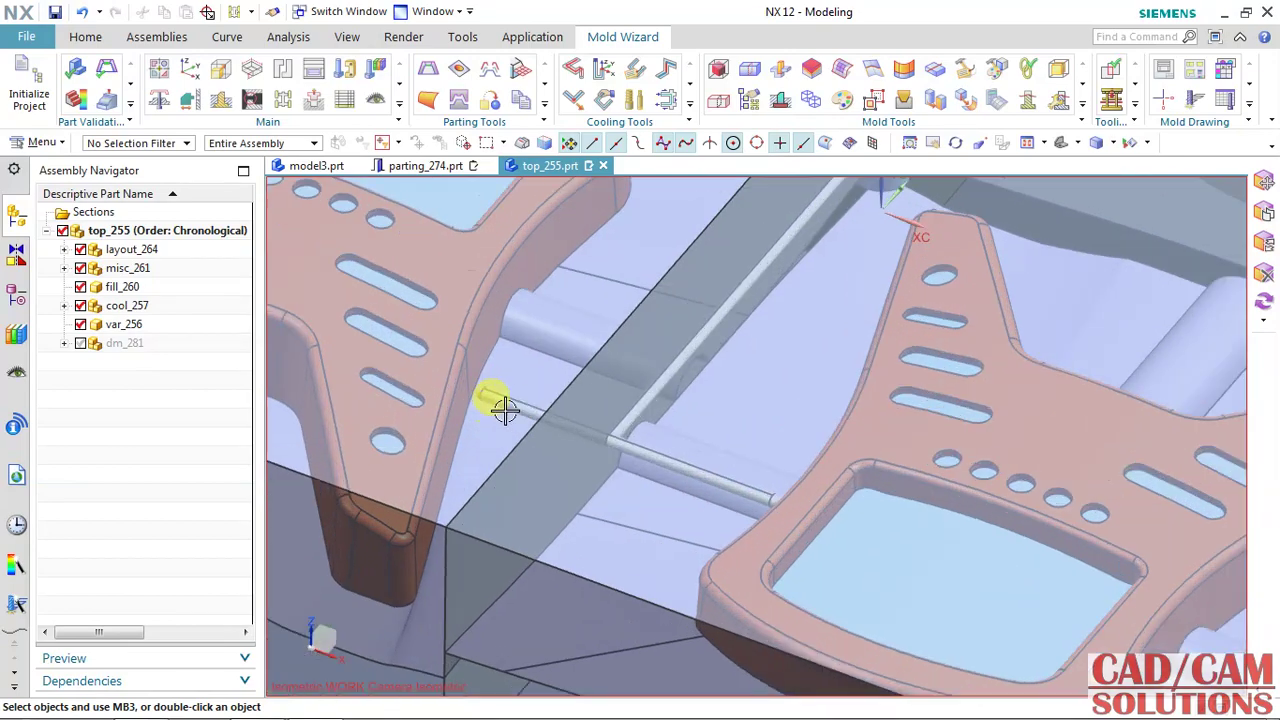
{"action": "scroll", "coordinate": [509, 404], "scroll_direction": "up", "scroll_amount": 2}
{"action": "scroll", "coordinate": [509, 370], "scroll_direction": "down", "scroll_amount": 2}
{"action": "scroll", "coordinate": [529, 360], "scroll_direction": "down", "scroll_amount": 3}
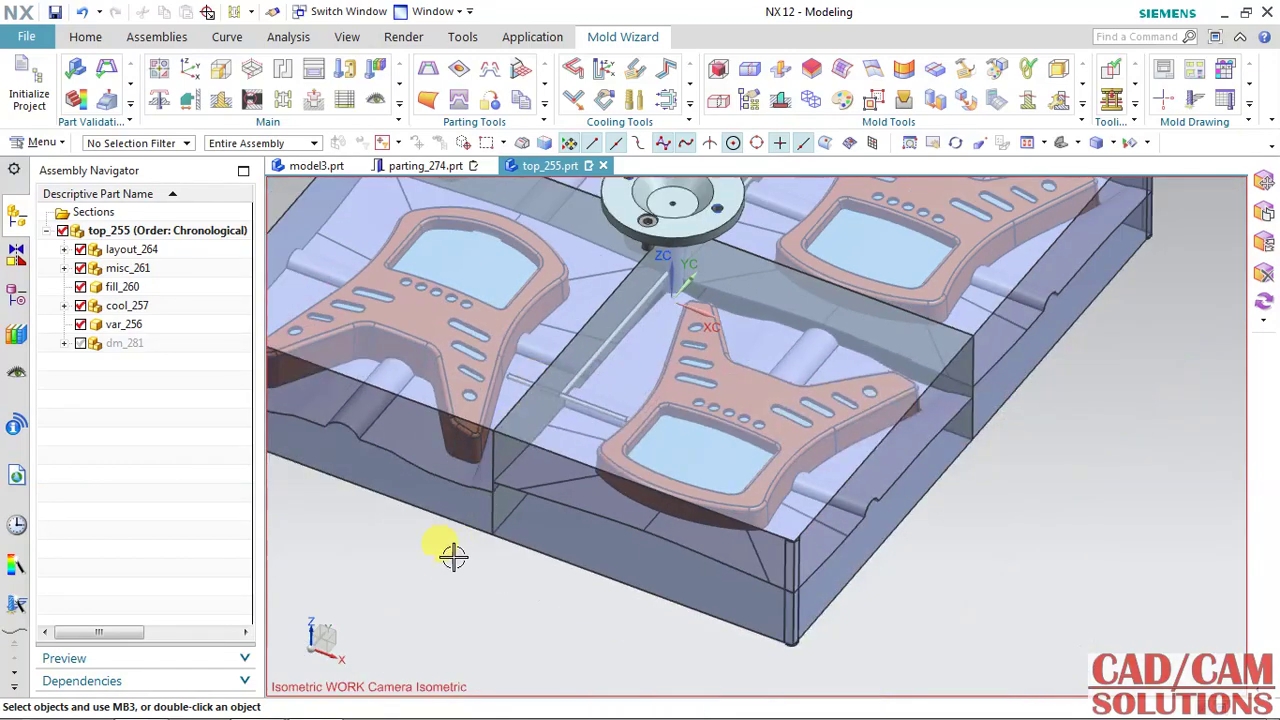
{"action": "mouse_move", "coordinate": [425, 543]}
{"action": "middle_mouse_down"}
{"action": "mouse_move", "coordinate": [417, 523]}
{"action": "mouse_move", "coordinate": [406, 534]}
{"action": "middle_mouse_up"}
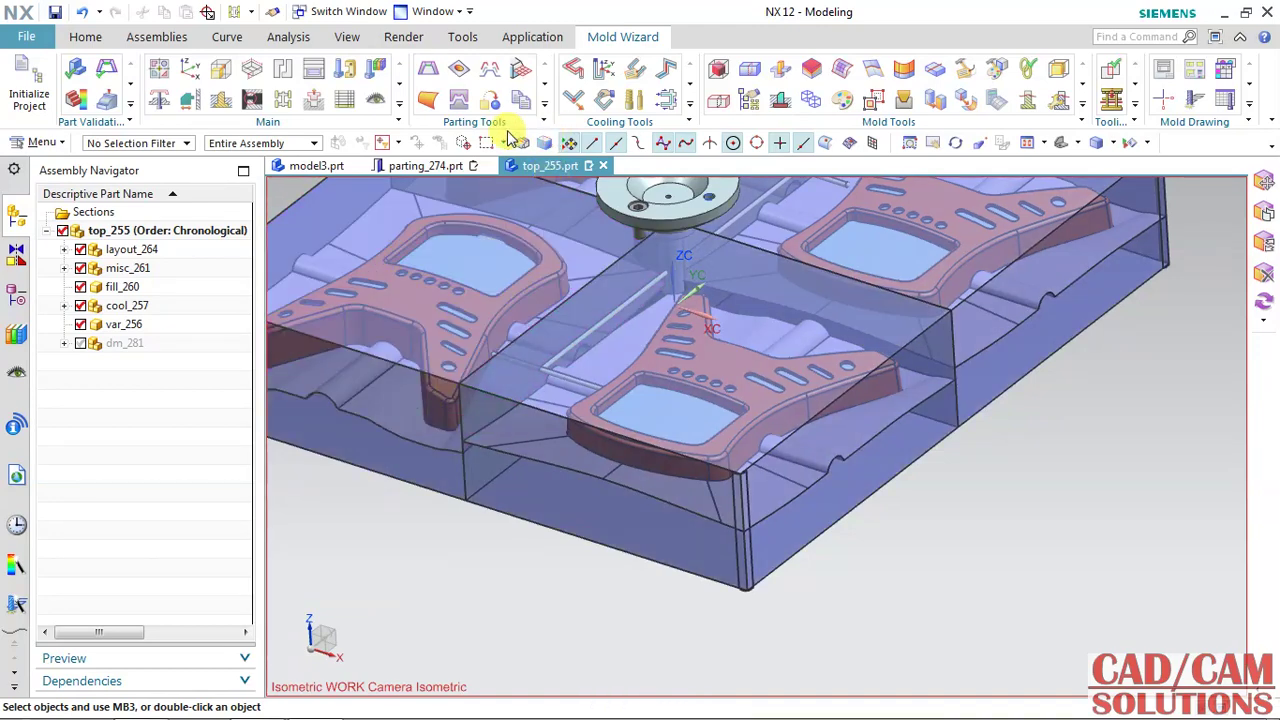
Open Design Fill and preview Runner[4], Runner[8A], Runner[16], Runner[S] and Runner[Circle 3RAP].
{"action": "left_click", "coordinate": [253, 100]}
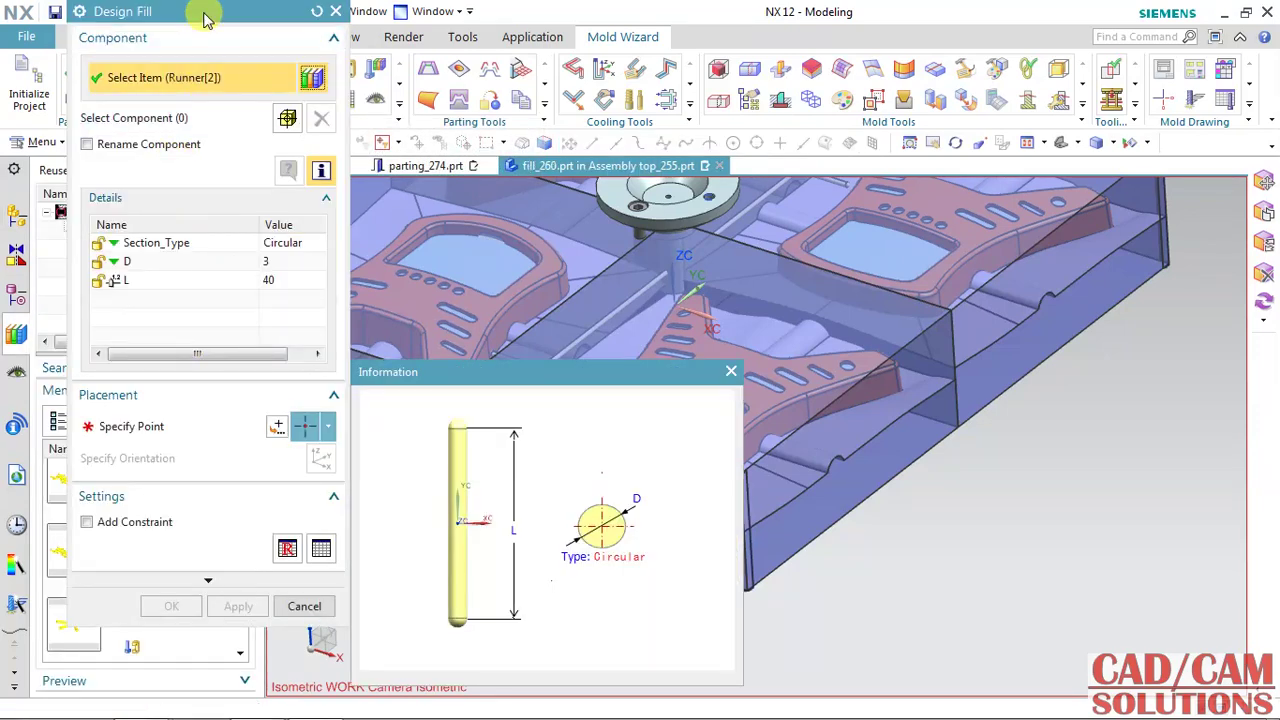
{"action": "left_click_drag", "start_coordinate": [203, 20], "coordinate": [449, 20]}
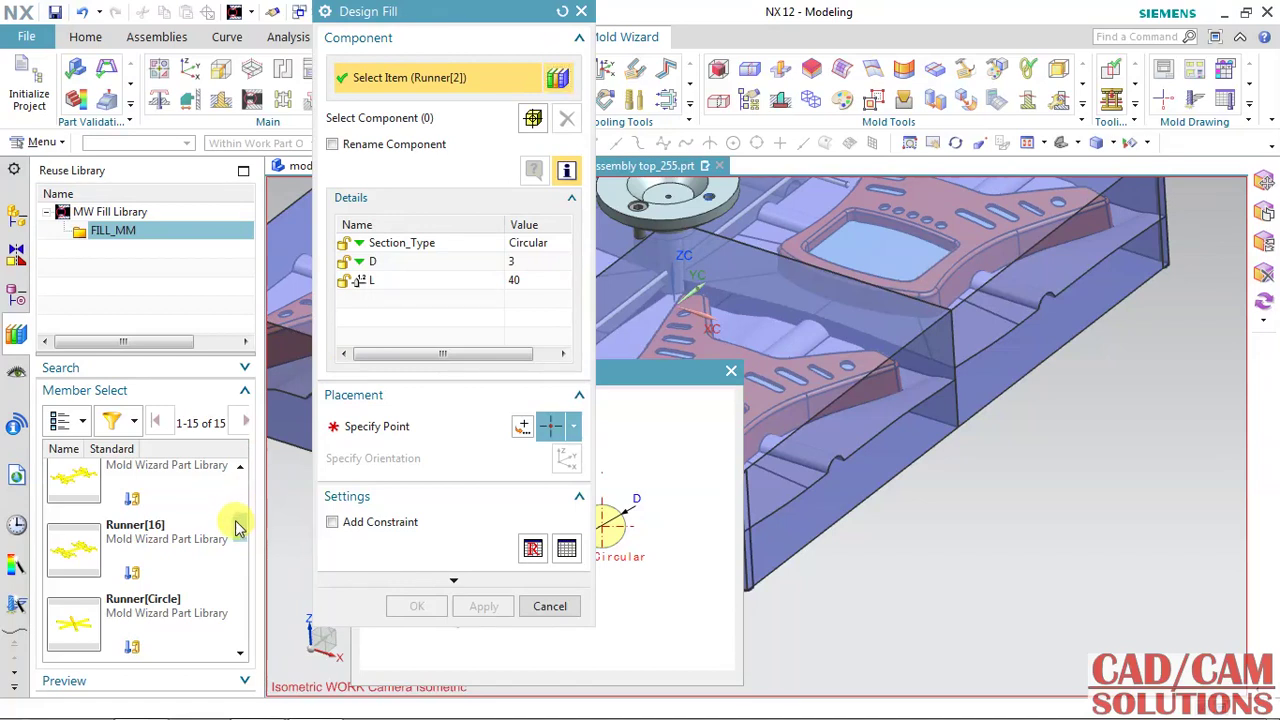
{"action": "scroll", "coordinate": [240, 500], "scroll_direction": "up", "scroll_amount": 5}
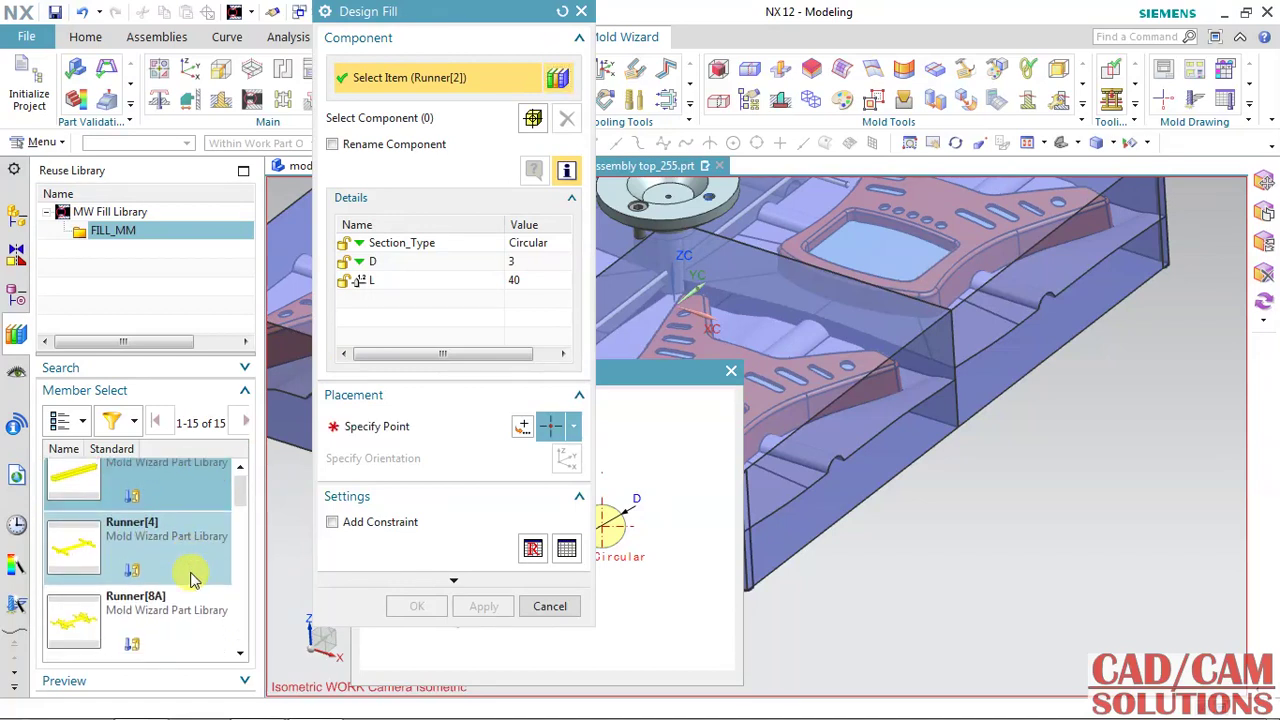
{"action": "scroll", "coordinate": [155, 515], "scroll_direction": "down", "scroll_amount": 1}
{"action": "left_click", "coordinate": [170, 507]}
{"action": "left_click", "coordinate": [157, 545]}
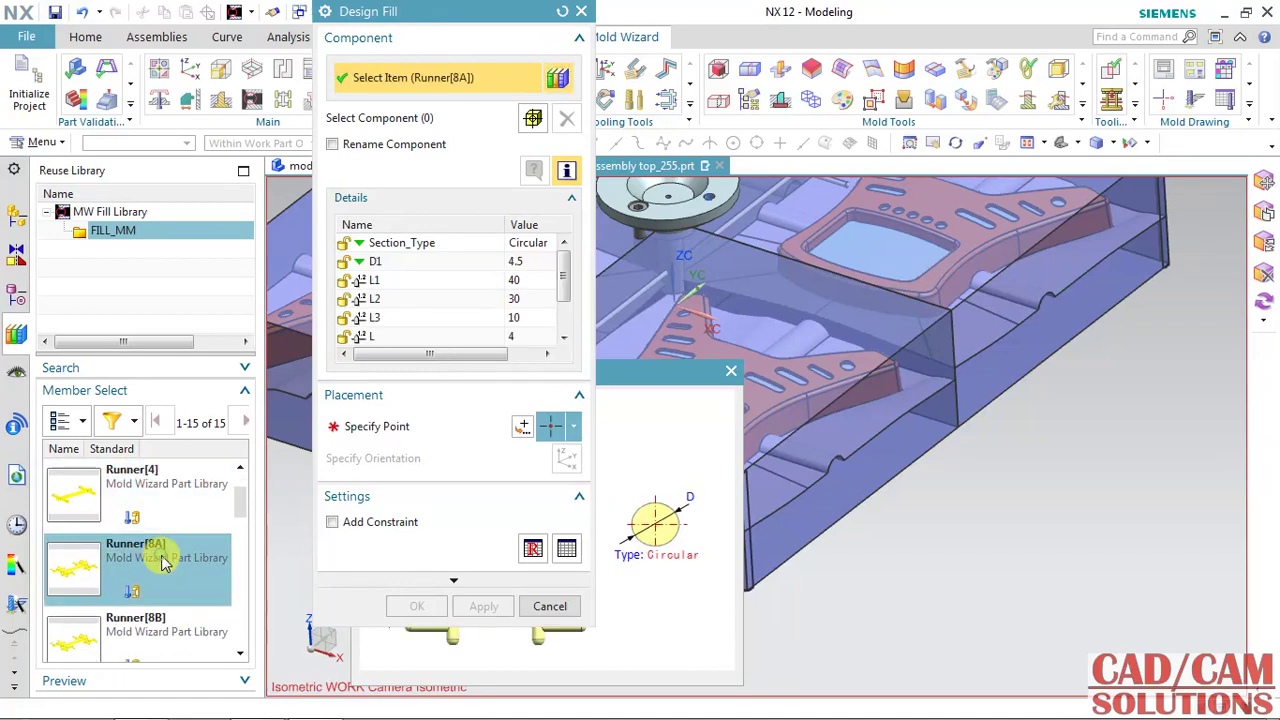
{"action": "scroll", "coordinate": [160, 555], "scroll_direction": "down", "scroll_amount": 1}
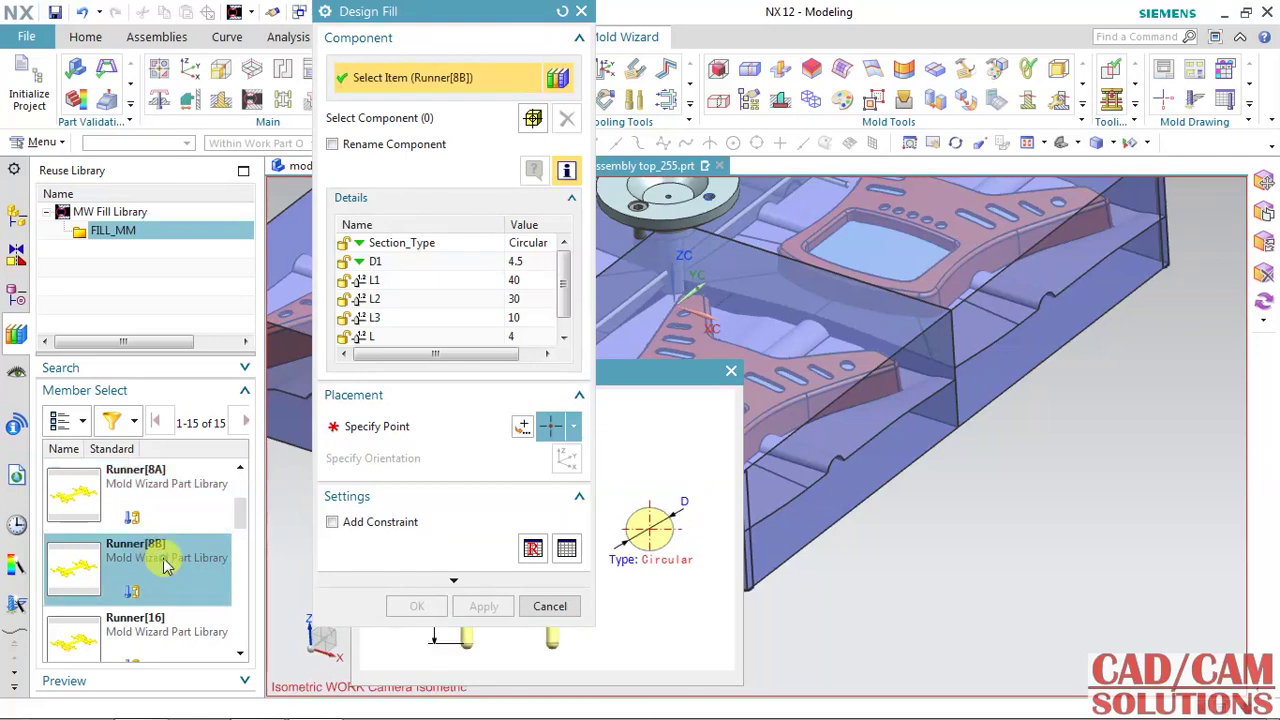
{"action": "left_click", "coordinate": [160, 612]}
{"action": "scroll", "coordinate": [165, 572], "scroll_direction": "down", "scroll_amount": 2}
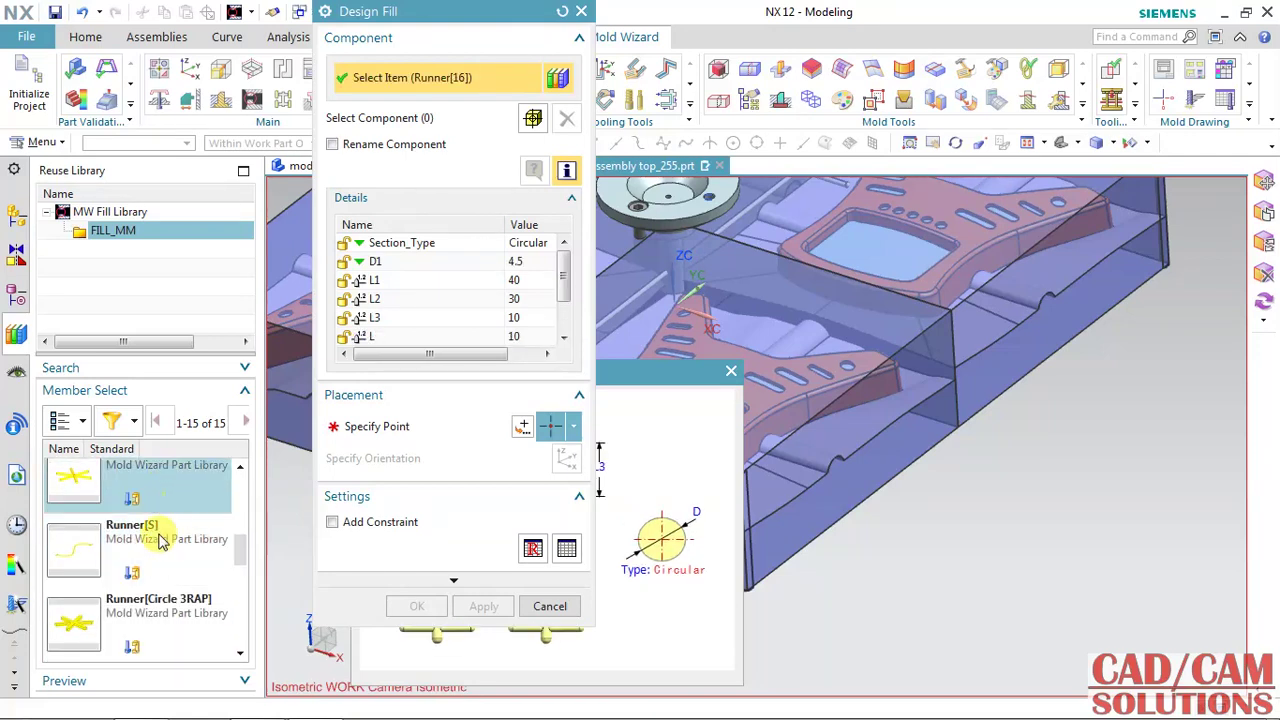
{"action": "left_click", "coordinate": [164, 565]}
{"action": "left_click", "coordinate": [170, 612]}
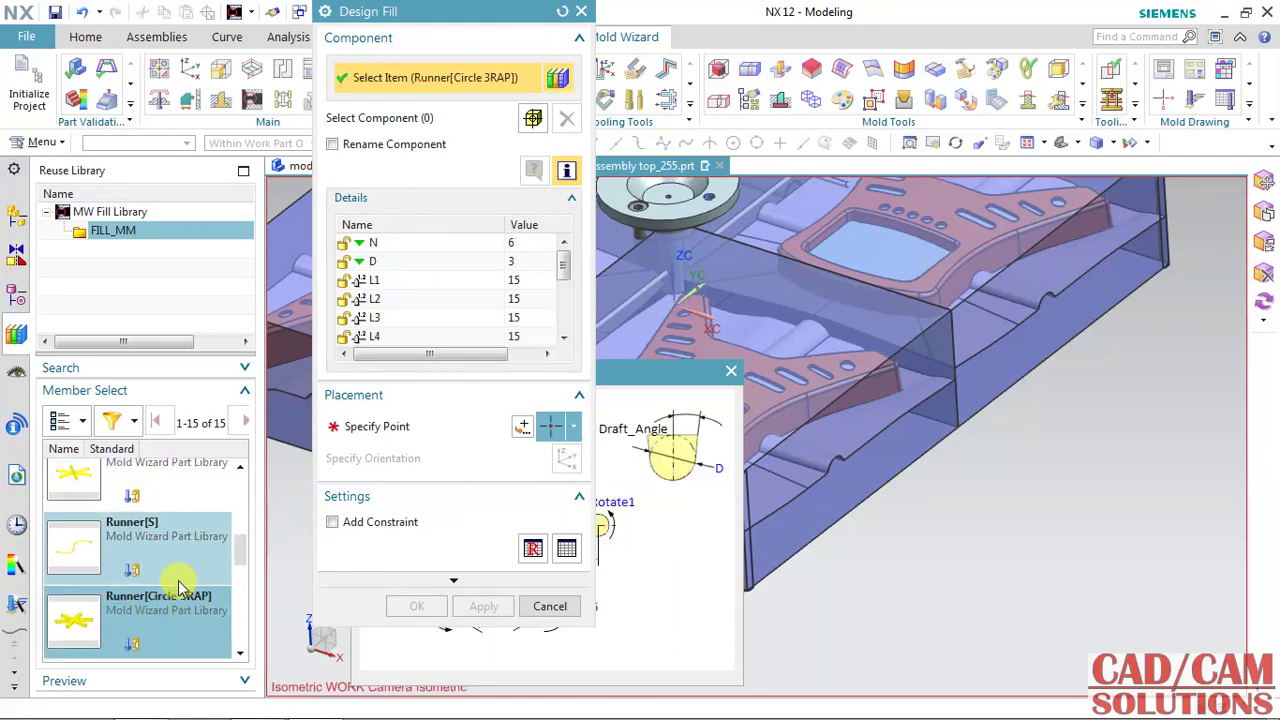
Preview Gate[Side] and Gate[Subarine], then load Gate[Fan] and select its D value.
{"action": "scroll", "coordinate": [172, 614], "scroll_direction": "down", "scroll_amount": 2}
{"action": "left_click_drag", "start_coordinate": [695, 375], "coordinate": [1143, 315]}
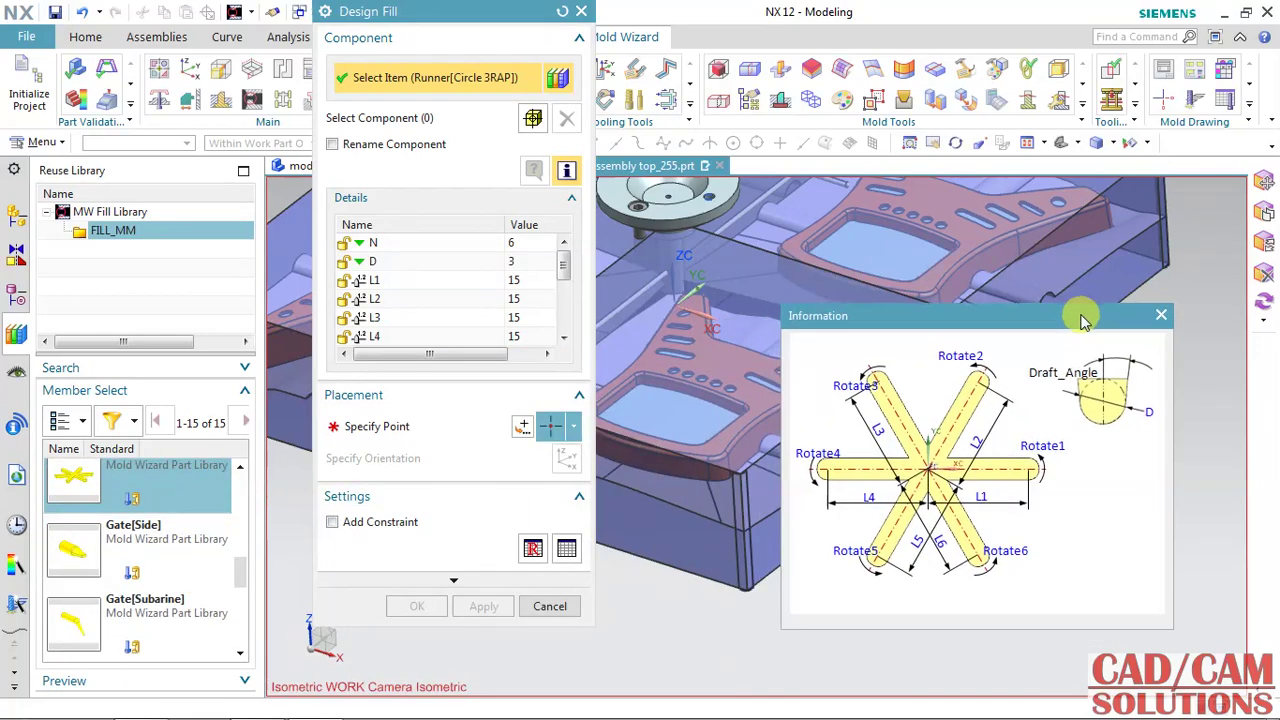
{"action": "left_click", "coordinate": [167, 541]}
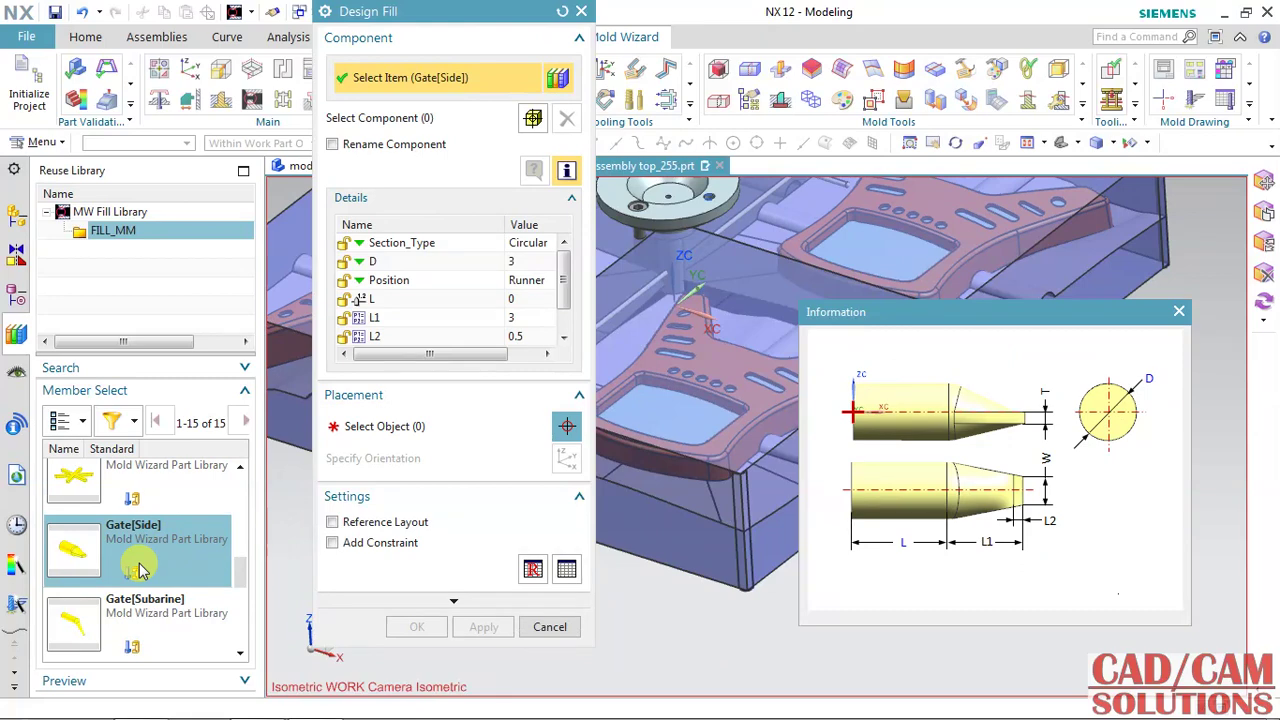
{"action": "left_click", "coordinate": [170, 612]}
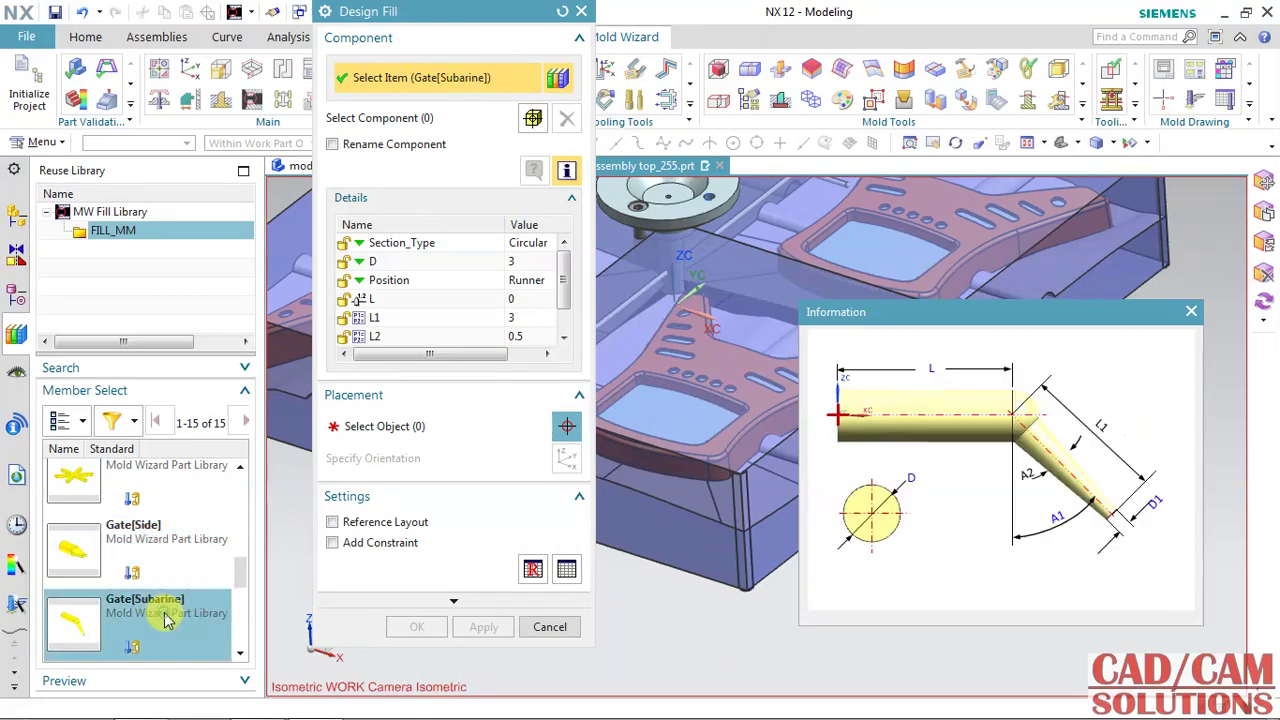
{"action": "scroll", "coordinate": [190, 550], "scroll_direction": "down", "scroll_amount": 3}
{"action": "left_click", "coordinate": [176, 548]}
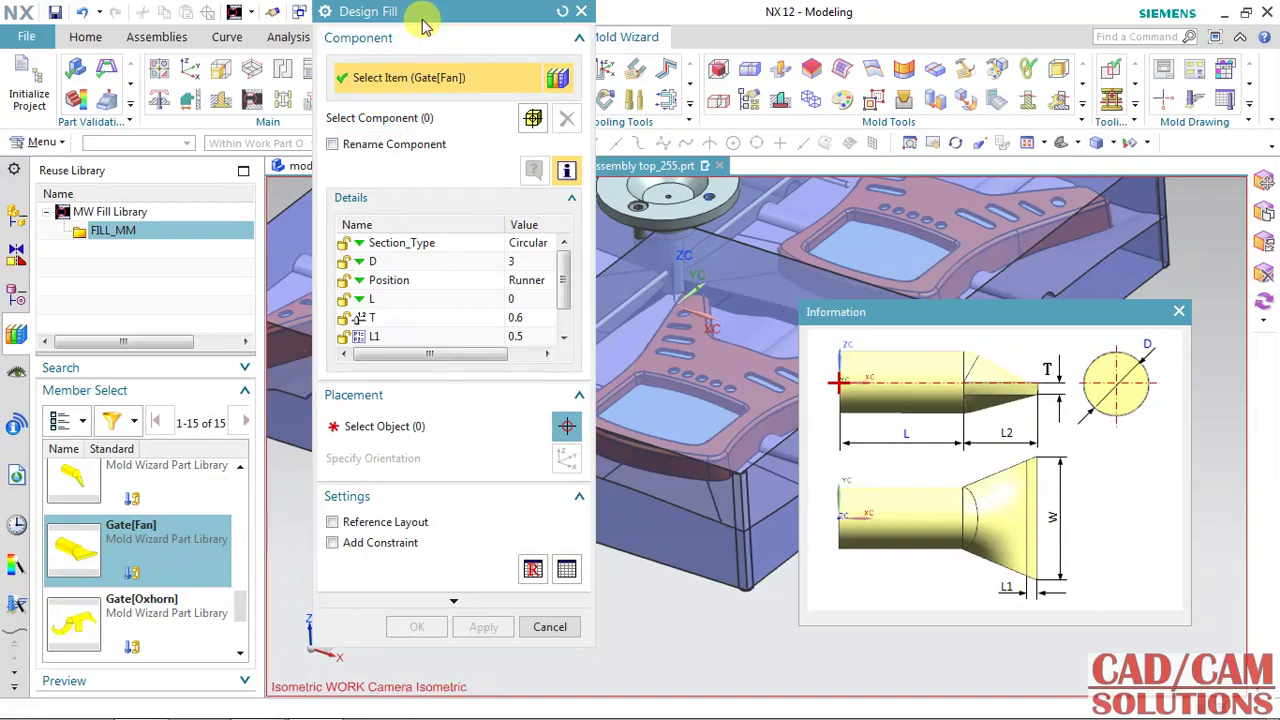
{"action": "left_click_drag", "start_coordinate": [423, 16], "coordinate": [172, 18]}
{"action": "left_click", "coordinate": [268, 263]}
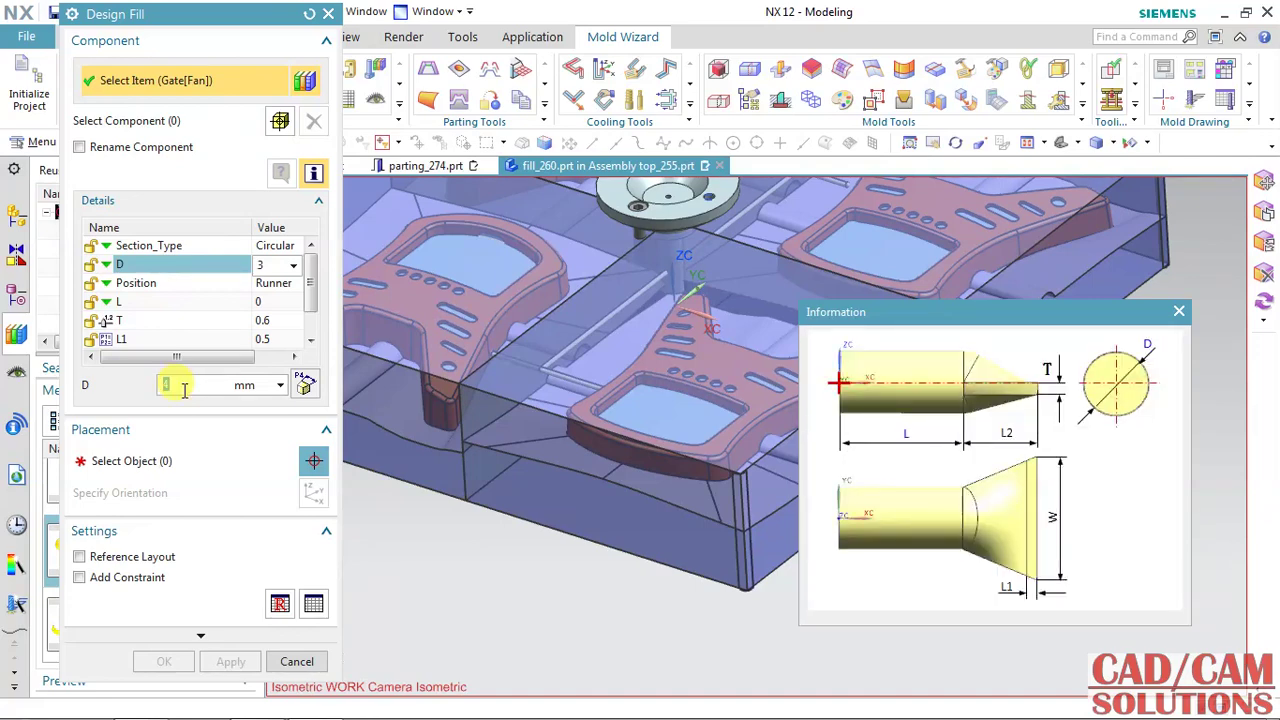
Pick the runner end as the fan gate's placement point and apply diameter D 4.
{"action": "left_click", "coordinate": [150, 461]}
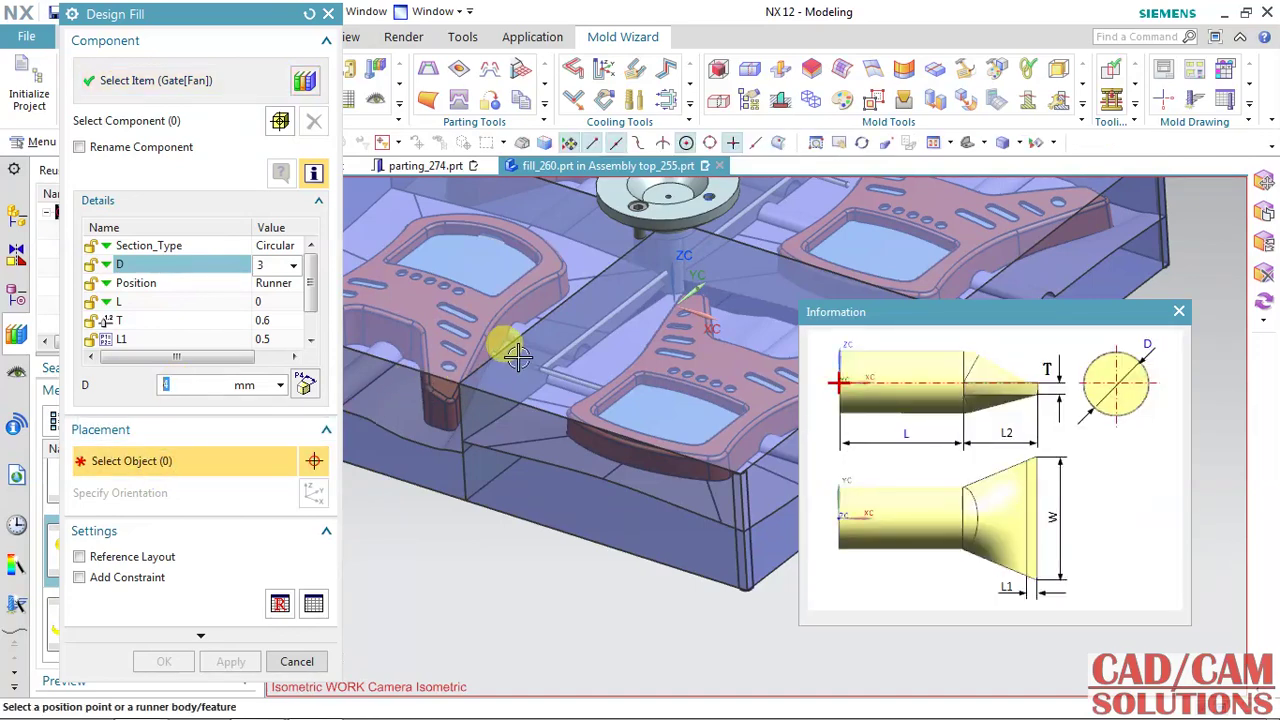
{"action": "scroll", "coordinate": [500, 350], "scroll_direction": "up", "scroll_amount": 2}
{"action": "scroll", "coordinate": [487, 345], "scroll_direction": "up", "scroll_amount": 2}
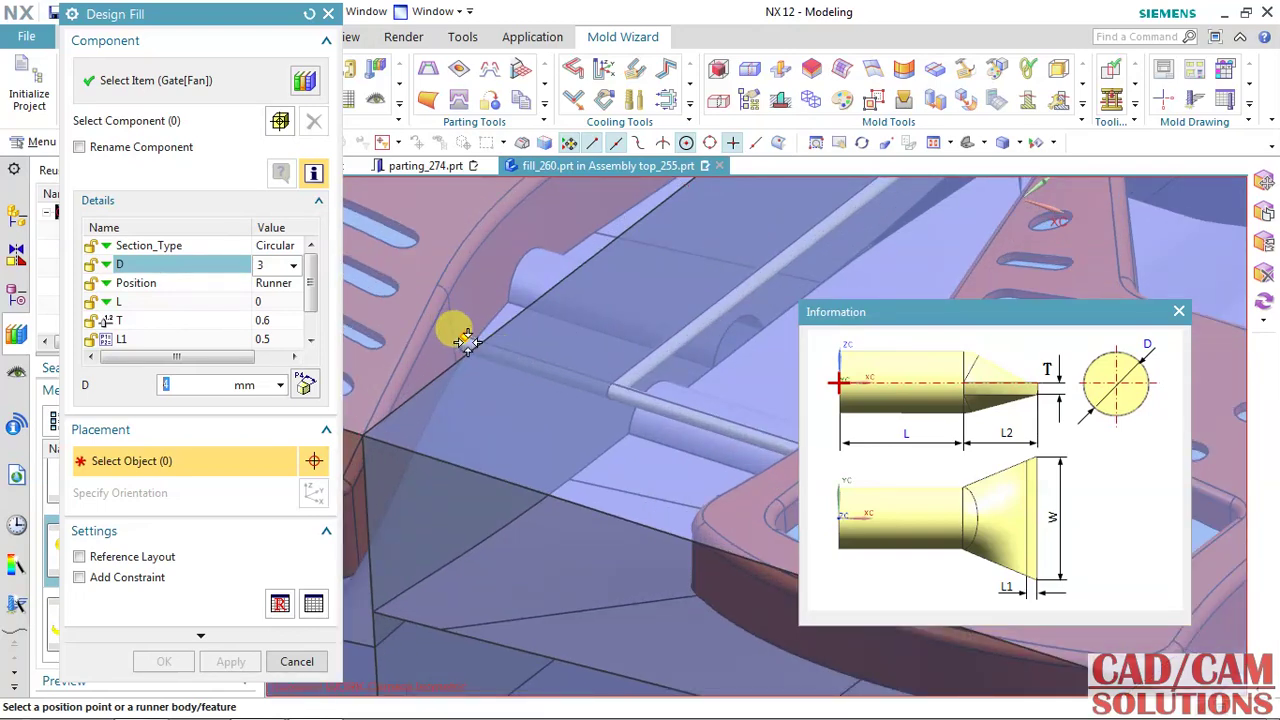
{"action": "mouse_move", "coordinate": [543, 398]}
{"action": "middle_mouse_down"}
{"action": "mouse_move", "coordinate": [568, 393]}
{"action": "mouse_move", "coordinate": [560, 357]}
{"action": "middle_mouse_up"}
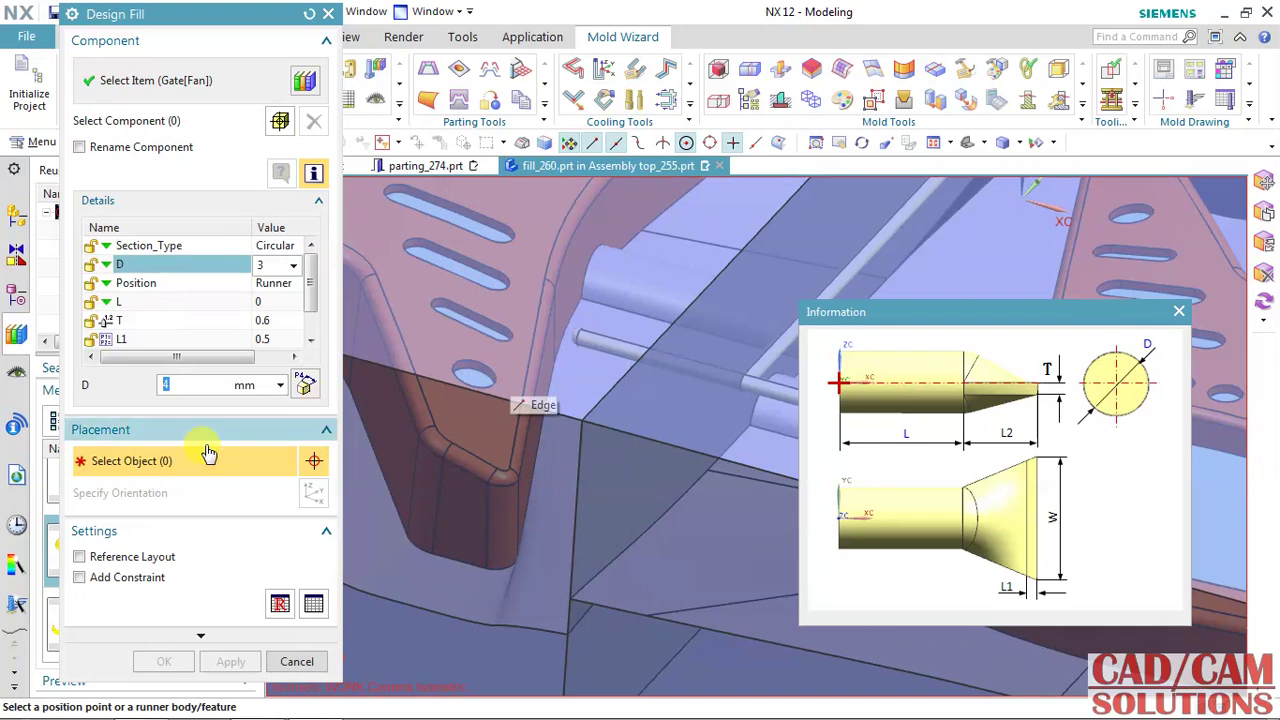
{"action": "left_click", "coordinate": [600, 341]}
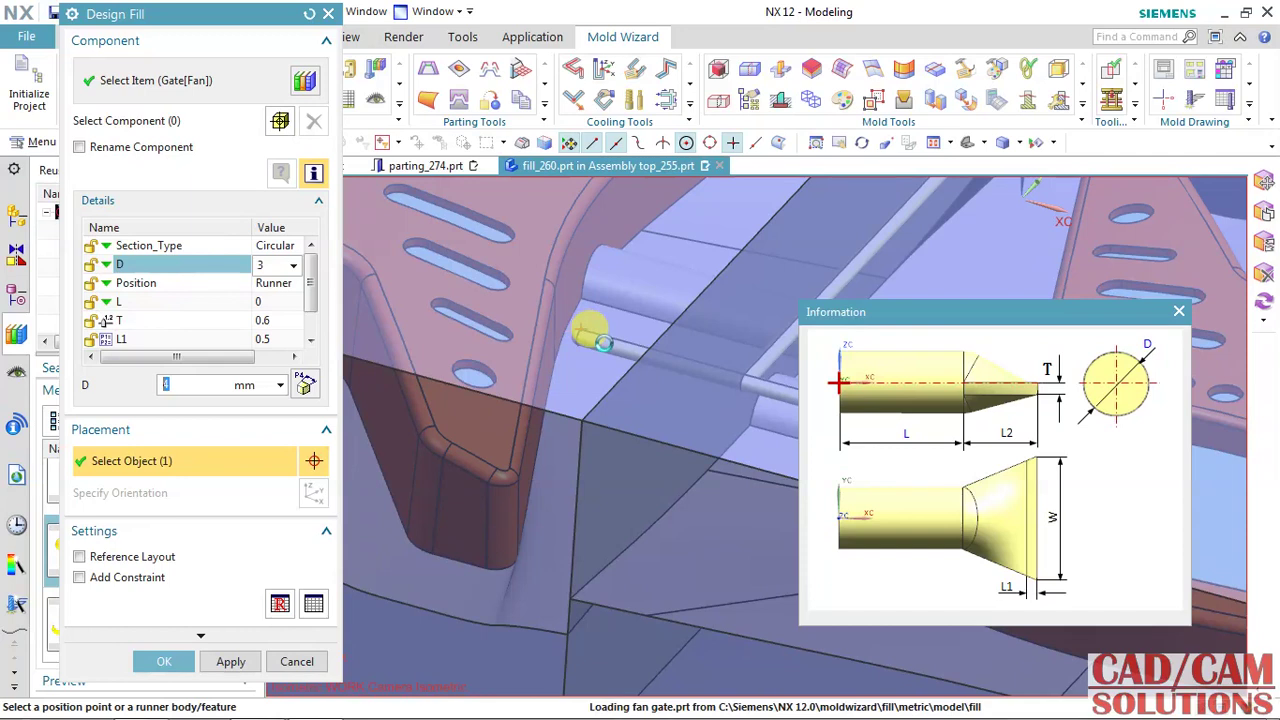
{"action": "key", "text": "Return"}
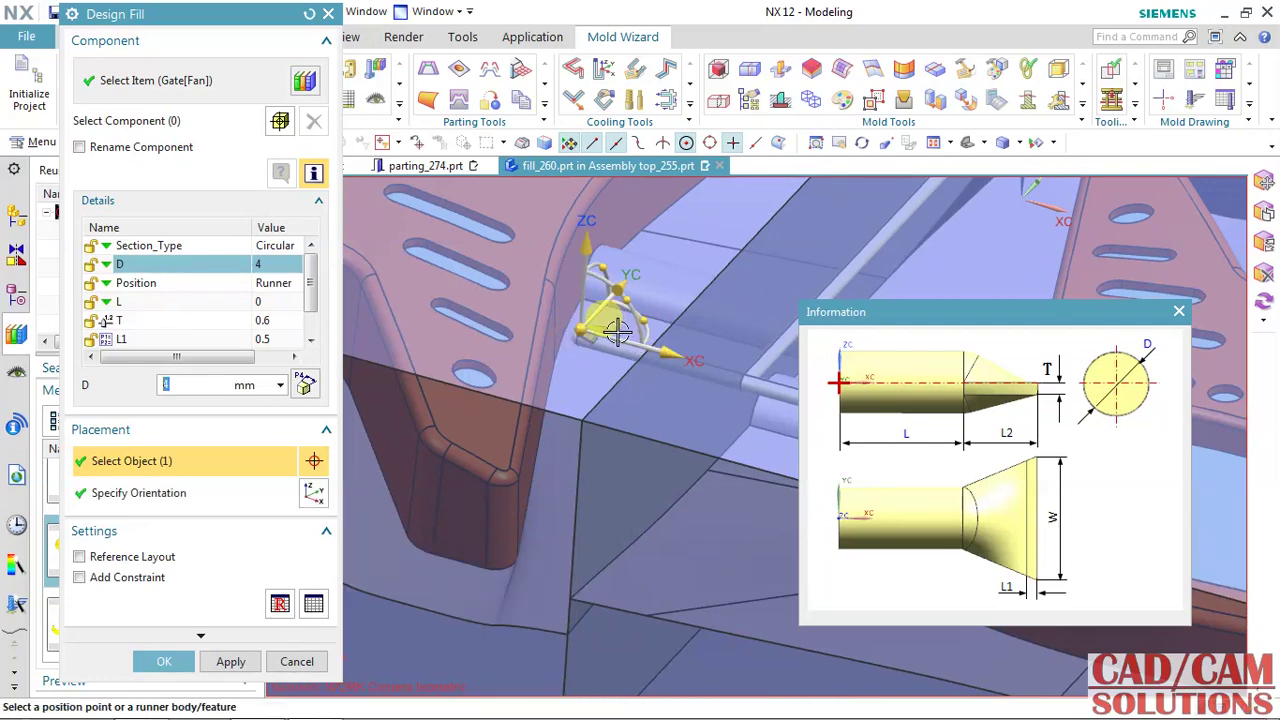
Shift the fan gate vertically and rotate it to -180 degrees about its vertical axis.
{"action": "scroll", "coordinate": [570, 340], "scroll_direction": "up", "scroll_amount": 2}
{"action": "scroll", "coordinate": [555, 340], "scroll_direction": "up", "scroll_amount": 2}
{"action": "scroll", "coordinate": [600, 395], "scroll_direction": "up", "scroll_amount": 2}
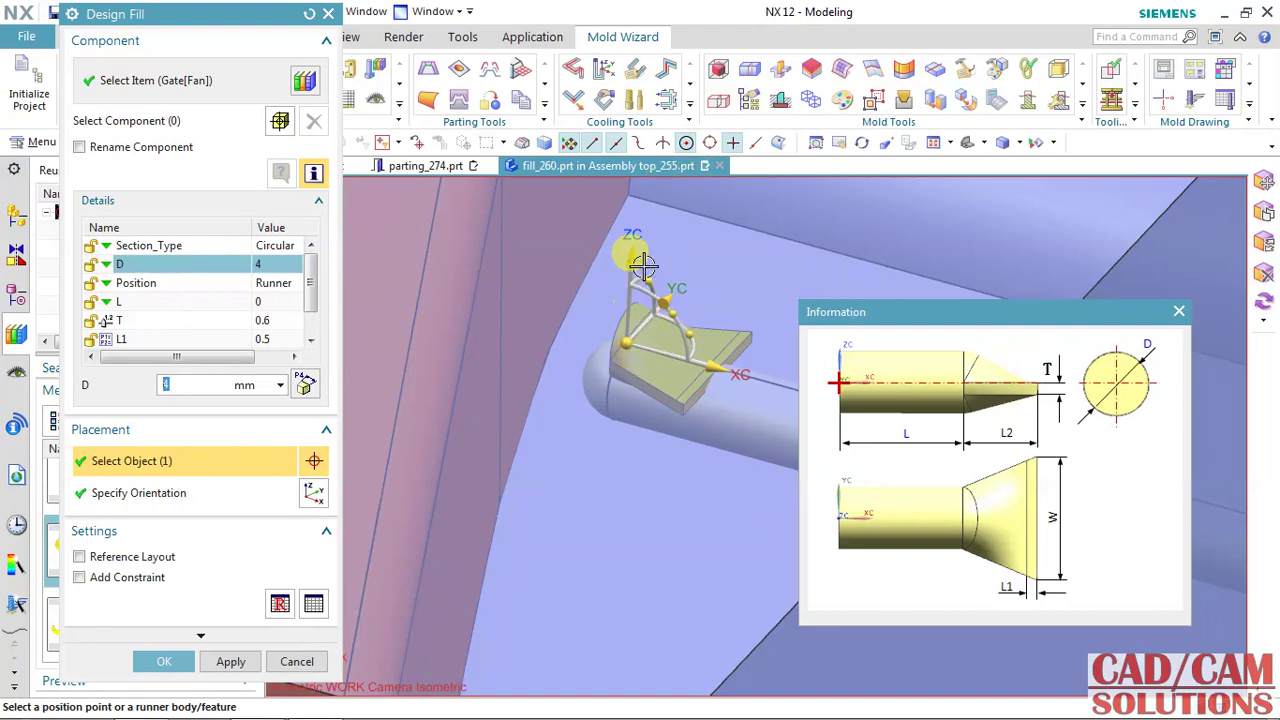
{"action": "left_click_drag", "start_coordinate": [643, 265], "coordinate": [637, 285]}
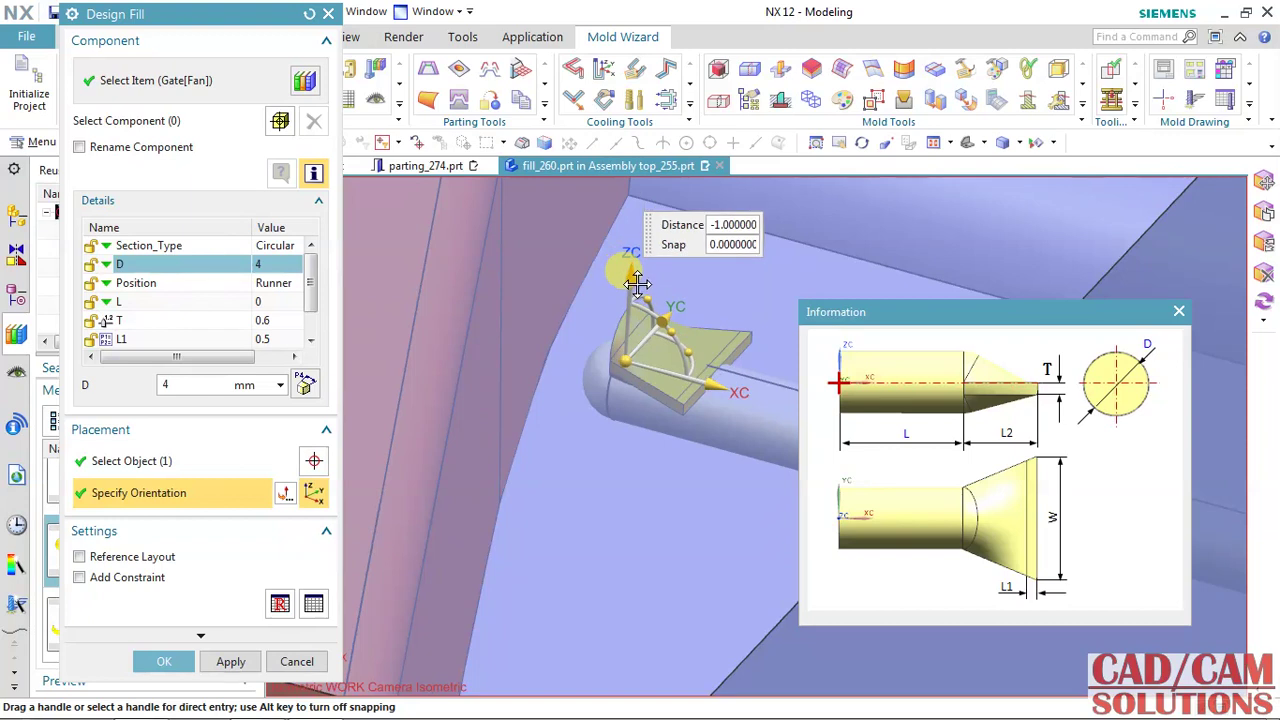
{"action": "mouse_move", "coordinate": [684, 345]}
{"action": "left_mouse_down"}
{"action": "mouse_move", "coordinate": [669, 377]}
{"action": "mouse_move", "coordinate": [598, 365]}
{"action": "left_mouse_up"}
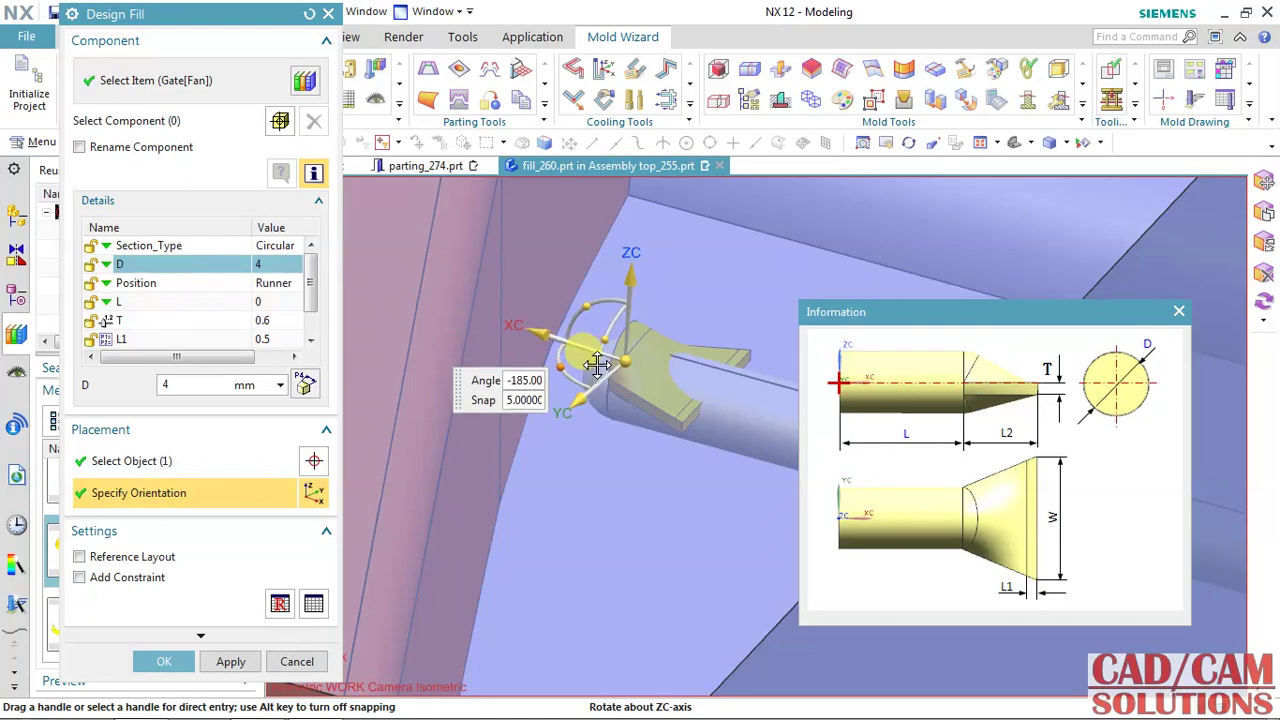
{"action": "left_click_drag", "start_coordinate": [598, 366], "coordinate": [600, 368]}
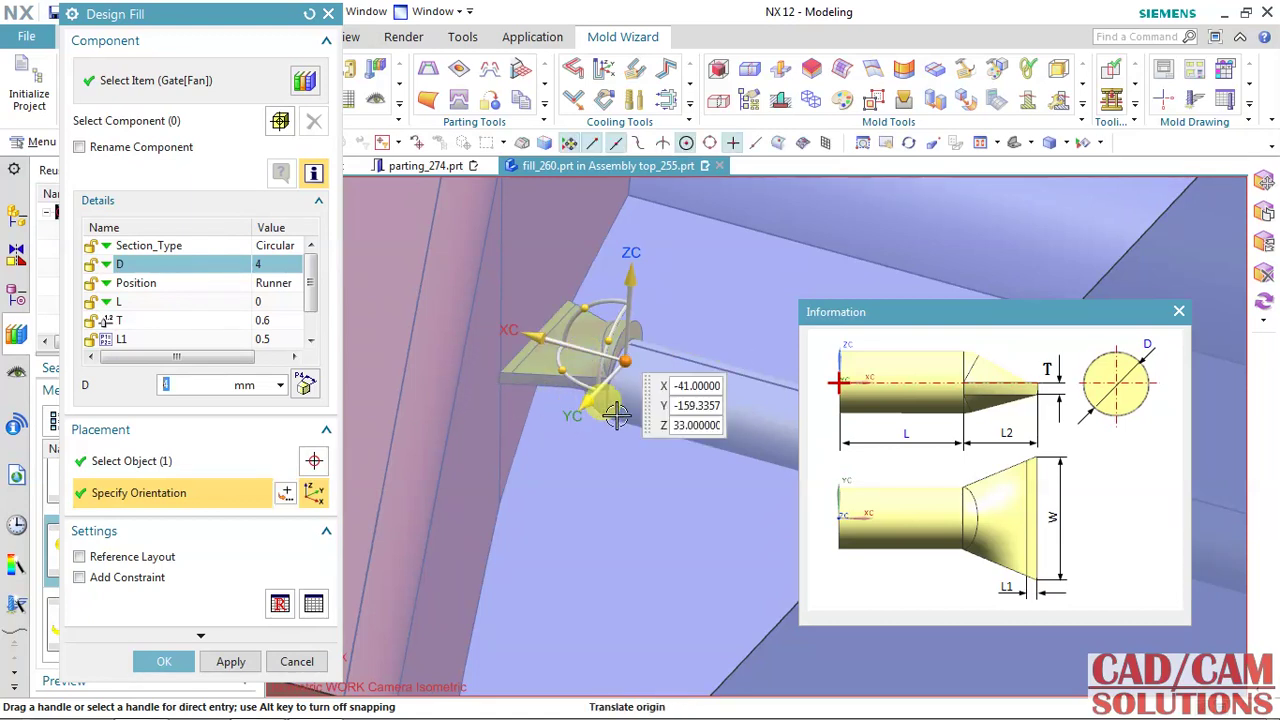
{"action": "left_click_drag", "start_coordinate": [631, 281], "coordinate": [633, 288]}
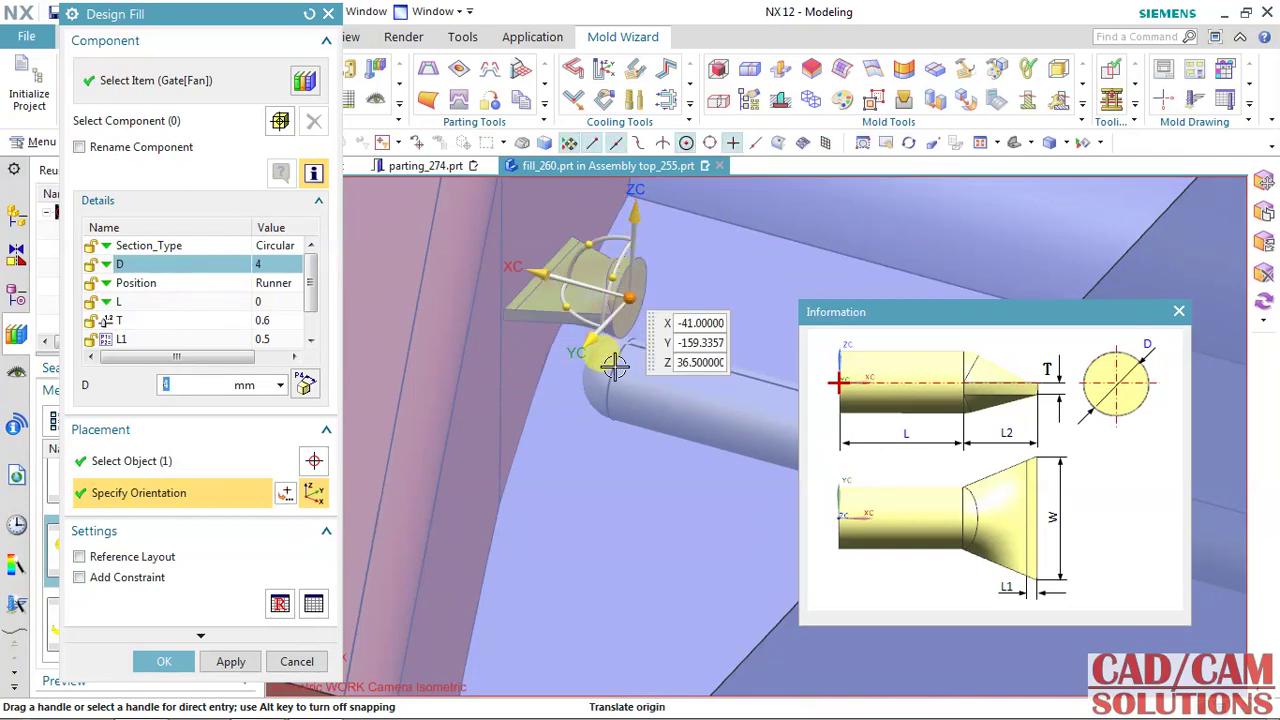
{"action": "mouse_move", "coordinate": [592, 395]}
{"action": "middle_mouse_down"}
{"action": "mouse_move", "coordinate": [619, 406]}
{"action": "mouse_move", "coordinate": [612, 371]}
{"action": "middle_mouse_up"}
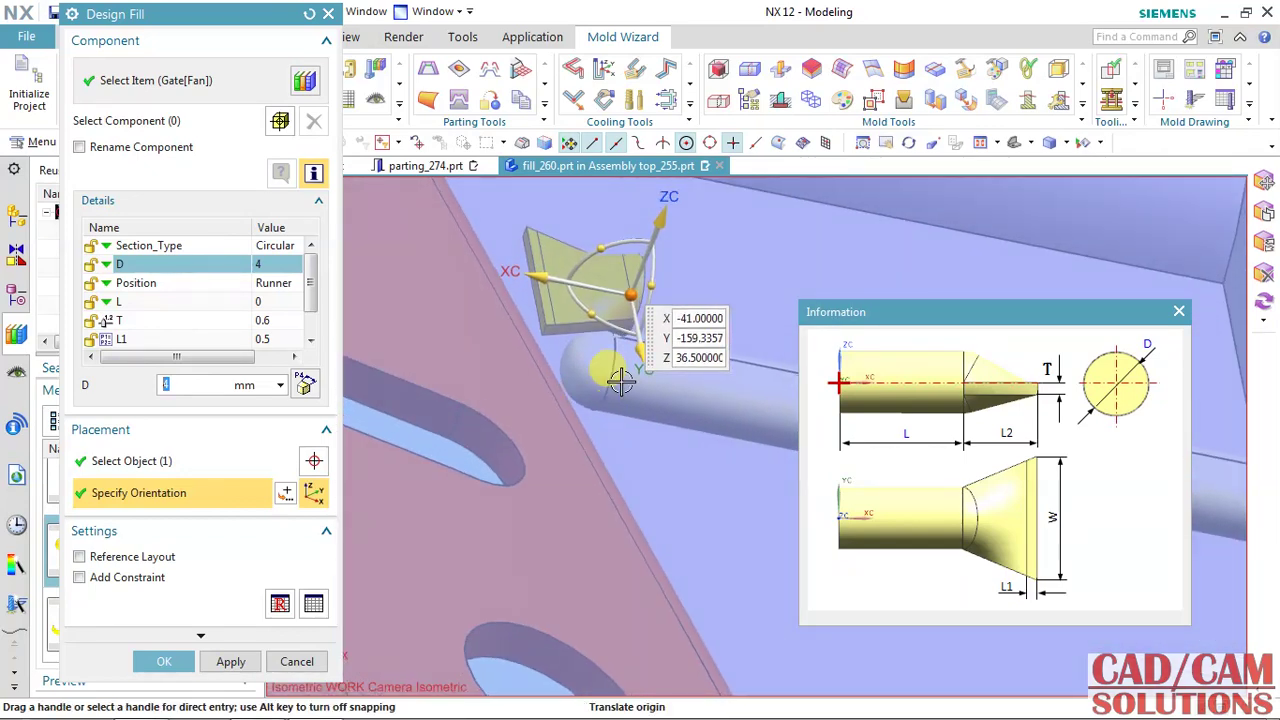
Snap the gate origin to the runner-end arc centre and set gate length L to 5.
{"action": "left_click", "coordinate": [686, 144]}
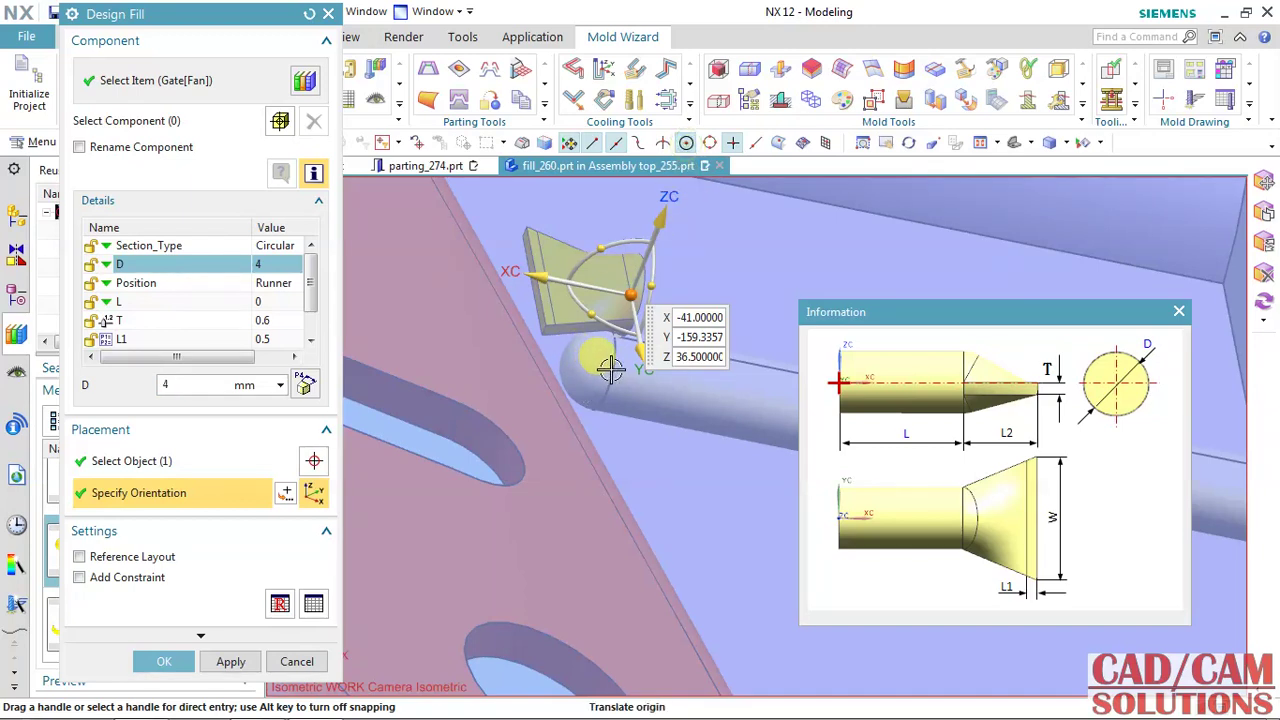
{"action": "left_click", "coordinate": [614, 370]}
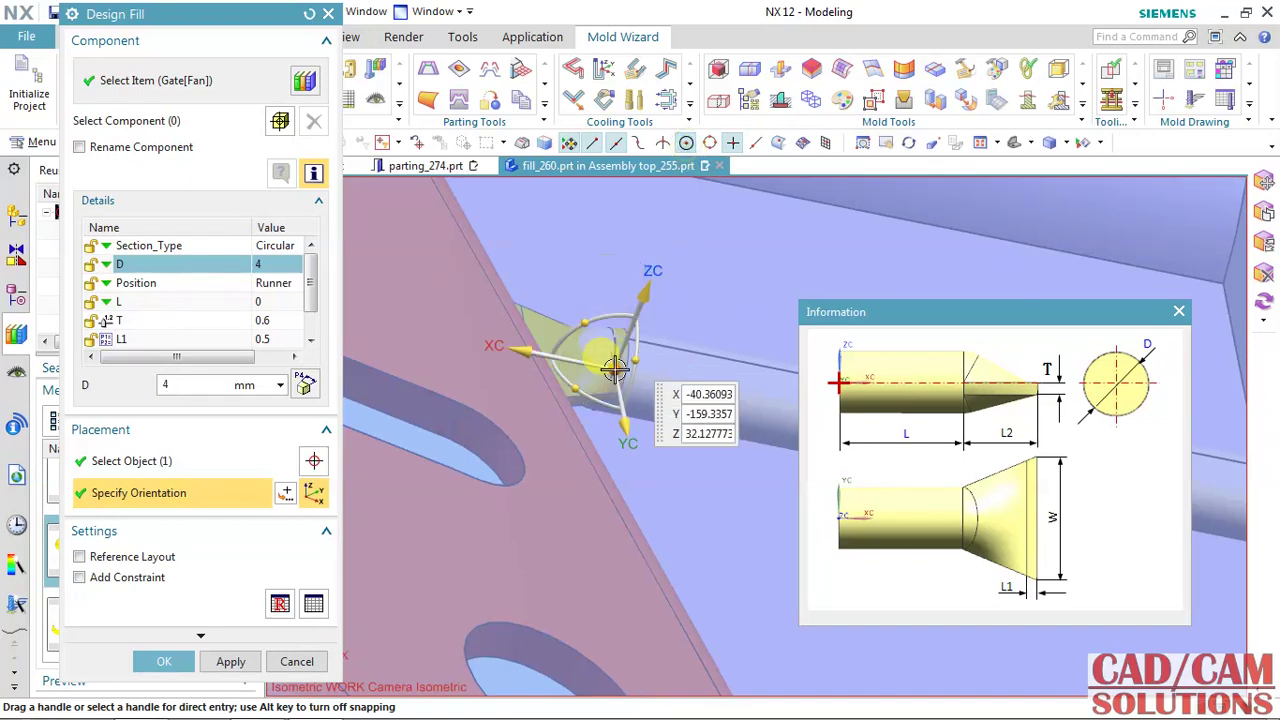
{"action": "mouse_move", "coordinate": [665, 335]}
{"action": "middle_mouse_down"}
{"action": "mouse_move", "coordinate": [643, 337]}
{"action": "mouse_move", "coordinate": [628, 374]}
{"action": "middle_mouse_up"}
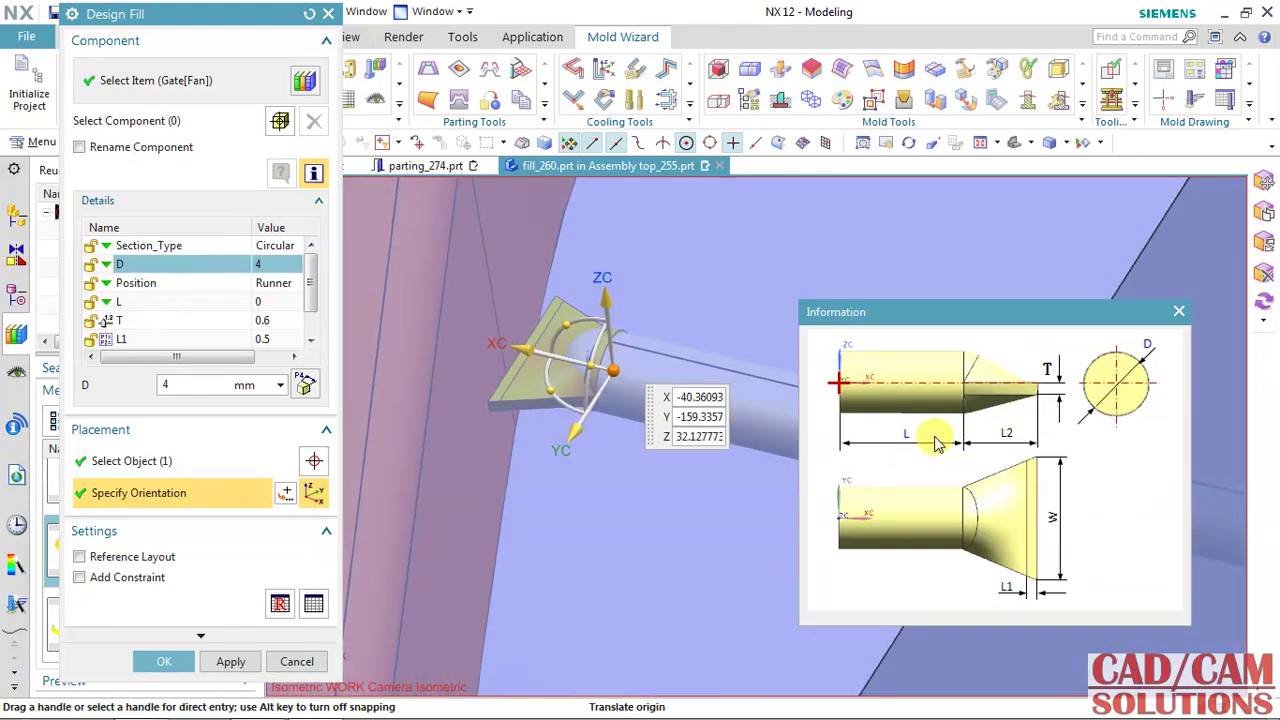
{"action": "left_click", "coordinate": [150, 302]}
{"action": "type", "text": "5"}
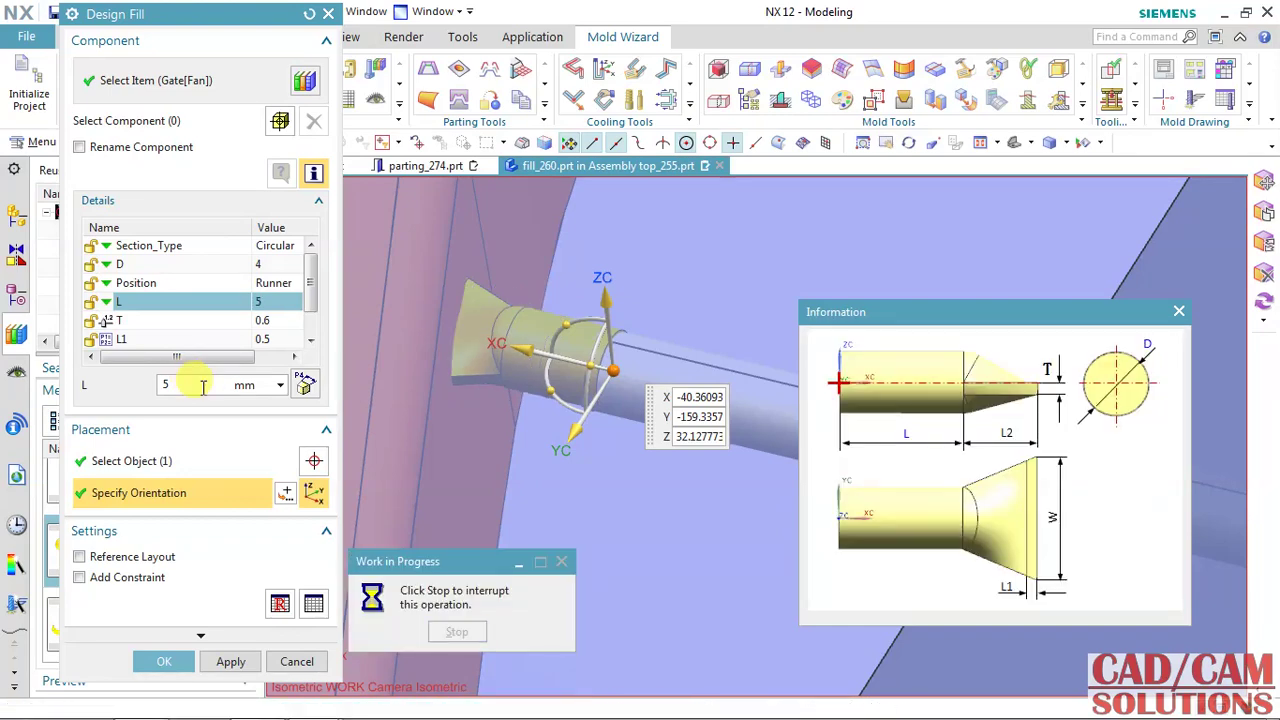
Turn the fan gate slightly about its vertical axis and return to moving its origin.
{"action": "mouse_move", "coordinate": [480, 420]}
{"action": "middle_mouse_down"}
{"action": "mouse_move", "coordinate": [510, 437]}
{"action": "mouse_move", "coordinate": [488, 453]}
{"action": "middle_mouse_up"}
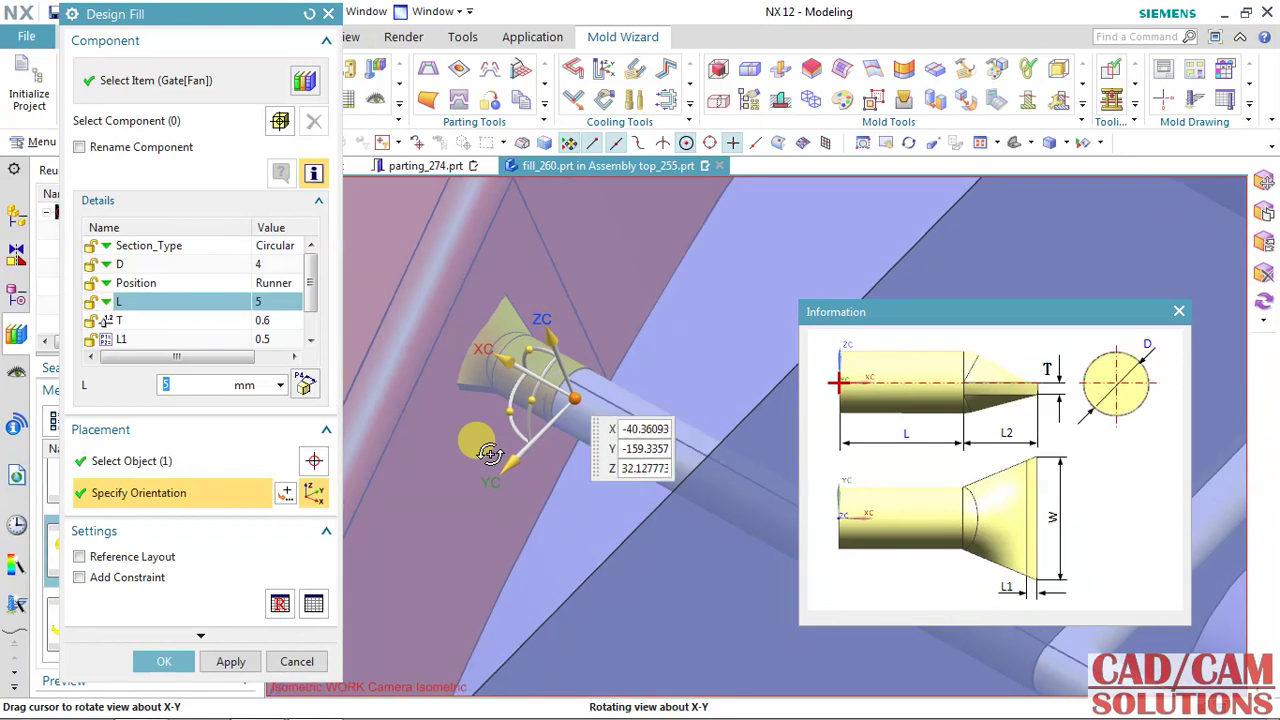
{"action": "left_click_drag", "start_coordinate": [508, 418], "coordinate": [509, 420]}
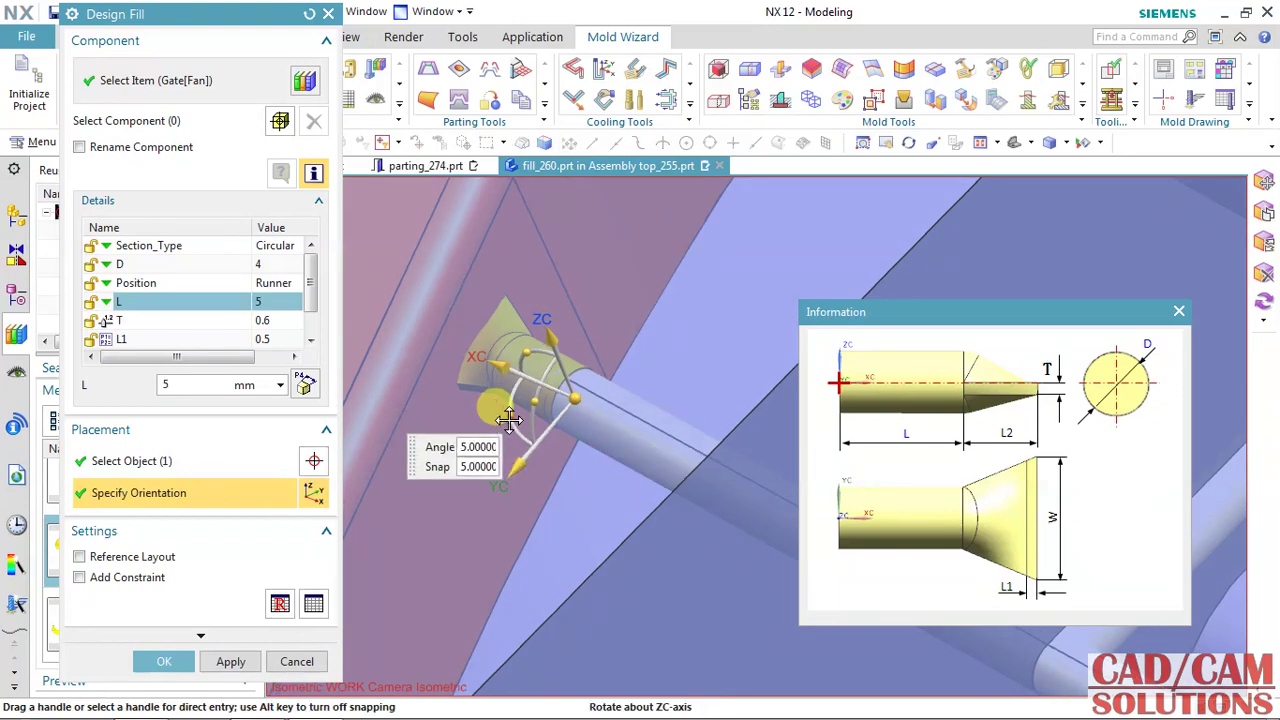
{"action": "left_click", "coordinate": [497, 430]}
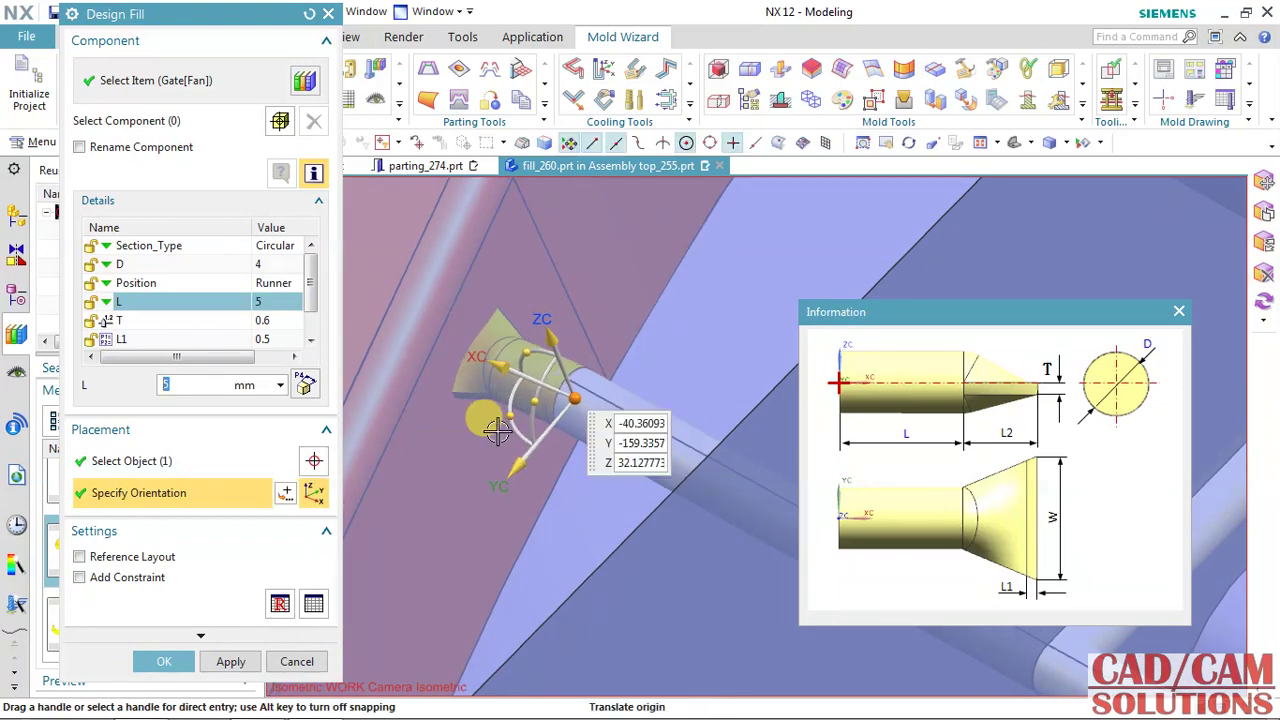
{"action": "mouse_move", "coordinate": [478, 449]}
{"action": "middle_mouse_down"}
{"action": "mouse_move", "coordinate": [567, 470]}
{"action": "mouse_move", "coordinate": [591, 397]}
{"action": "mouse_move", "coordinate": [606, 402]}
{"action": "middle_mouse_up"}
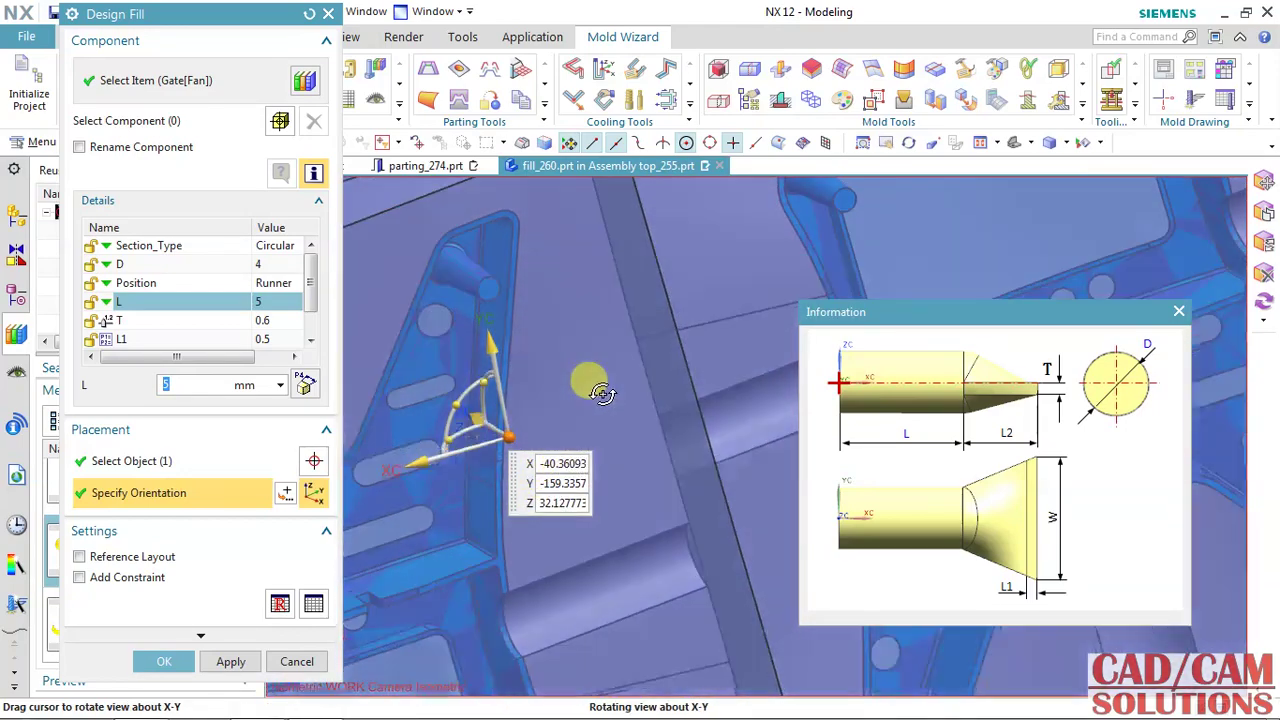
{"action": "mouse_move", "coordinate": [443, 380]}
{"action": "middle_mouse_down"}
{"action": "mouse_move", "coordinate": [477, 437]}
{"action": "mouse_move", "coordinate": [508, 449]}
{"action": "middle_mouse_up"}
{"action": "type", "text": "7"}
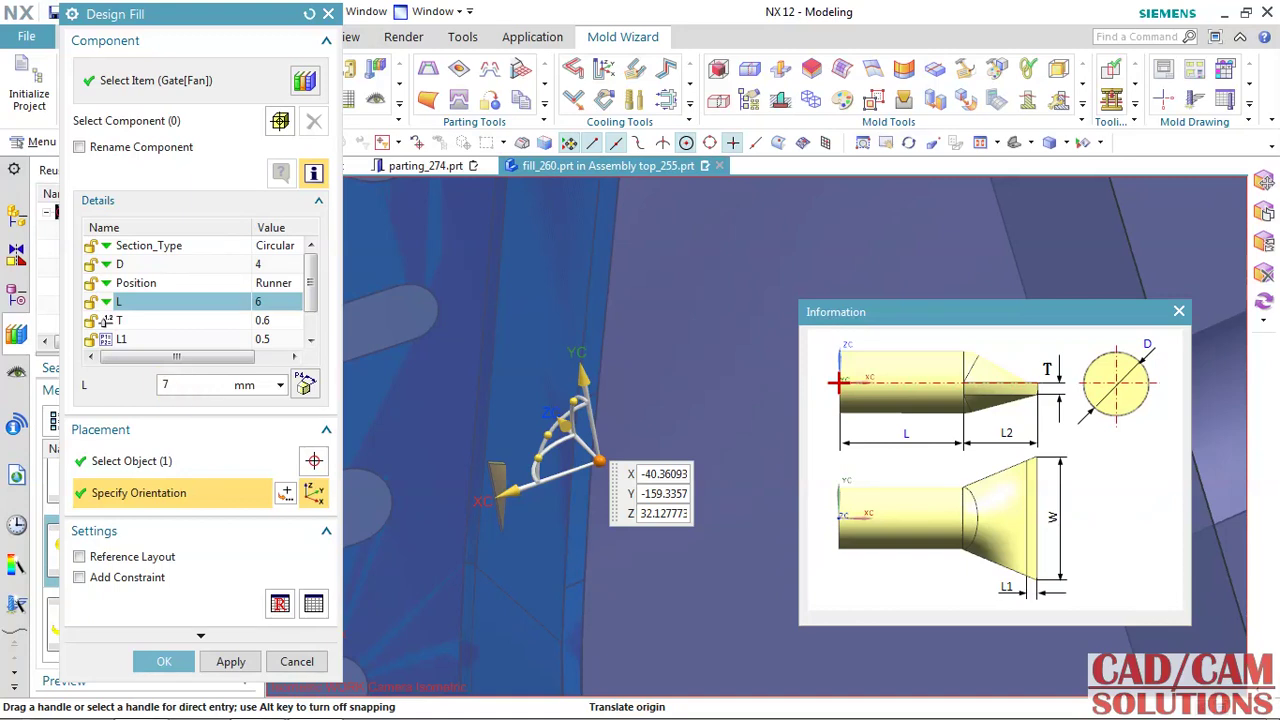
Try a fan gate length L of 7, then reset it to 5.
{"action": "key", "text": "Return"}
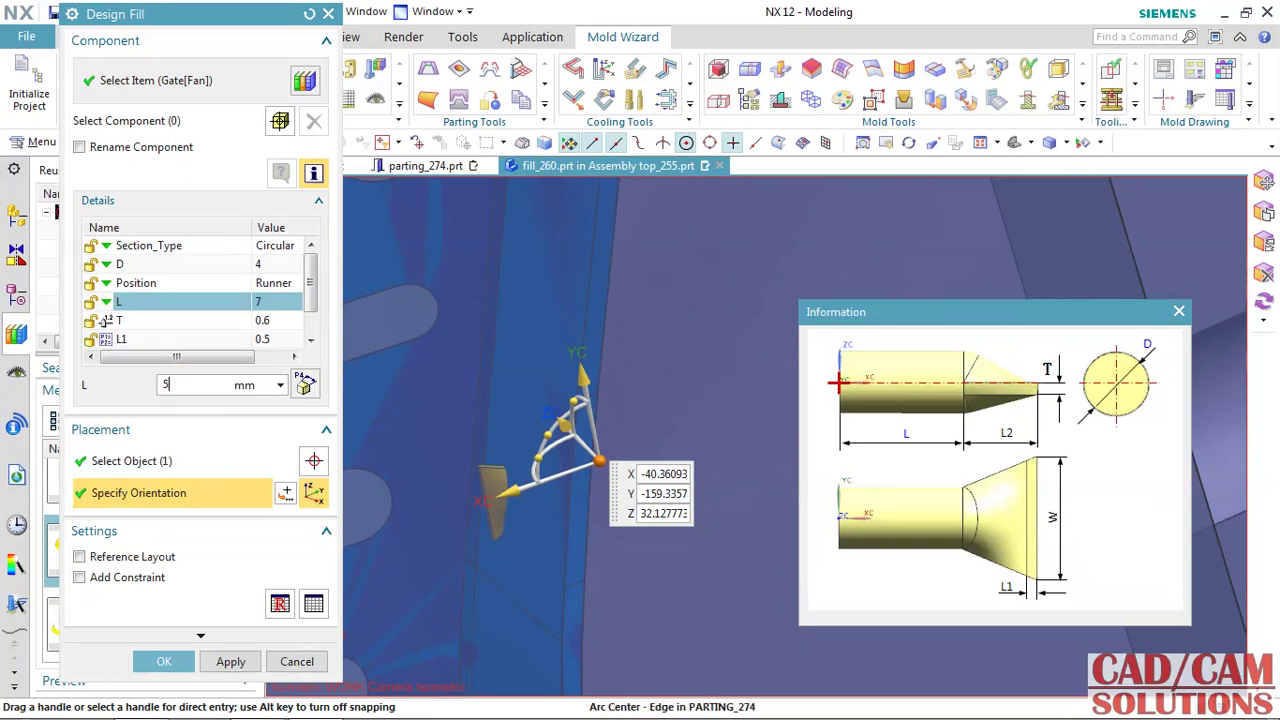
{"action": "type", "text": "5"}
{"action": "key", "text": "Return"}
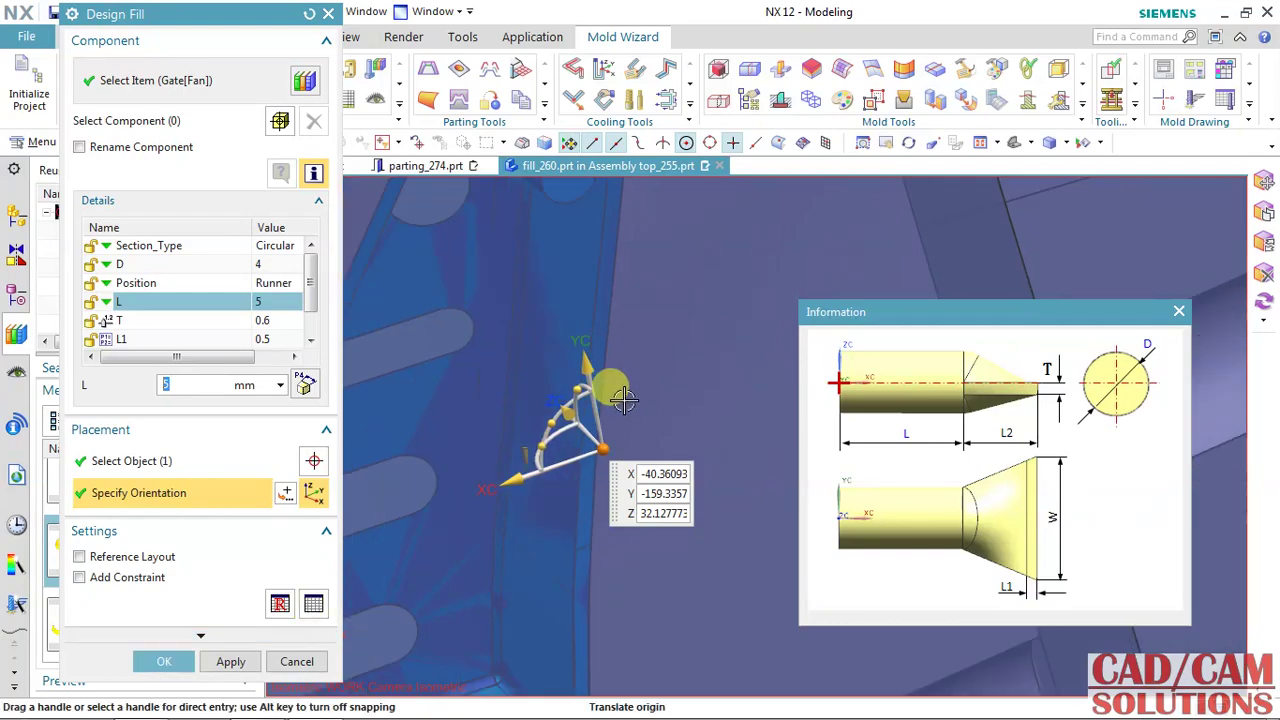
{"action": "mouse_move", "coordinate": [651, 377]}
{"action": "middle_mouse_down"}
{"action": "mouse_move", "coordinate": [678, 337]}
{"action": "mouse_move", "coordinate": [724, 360]}
{"action": "middle_mouse_up"}
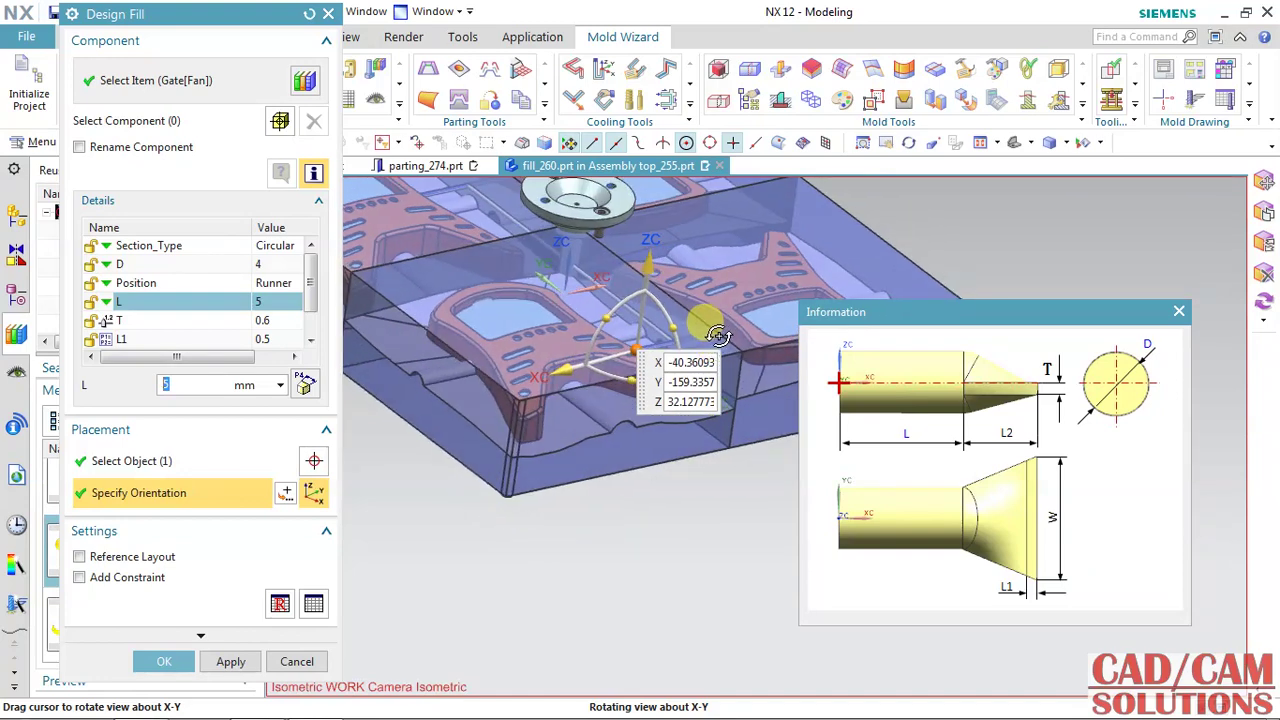
{"action": "middle_click_drag", "start_coordinate": [724, 360], "coordinate": [716, 340]}
Accept the fan gate, closing Design Fill, and zoom in around the sprue.
{"action": "left_click", "coordinate": [157, 662]}
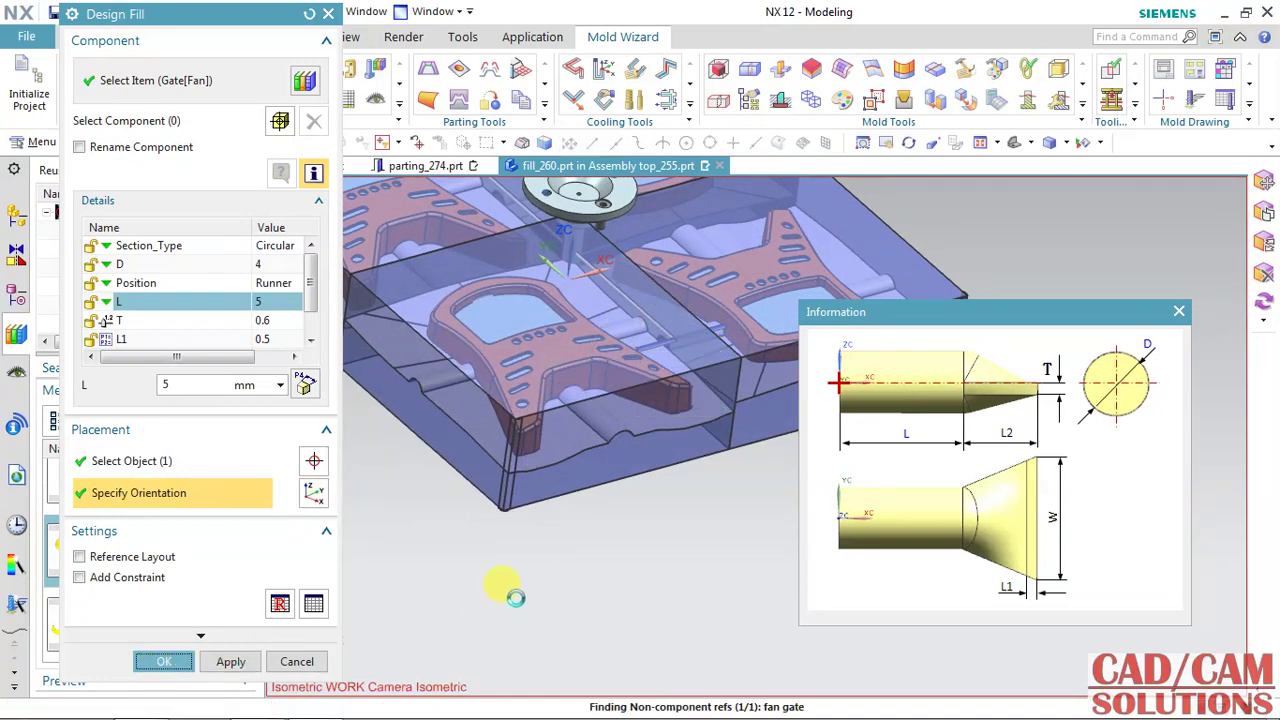
{"action": "scroll", "coordinate": [714, 297], "scroll_direction": "up", "scroll_amount": 2}
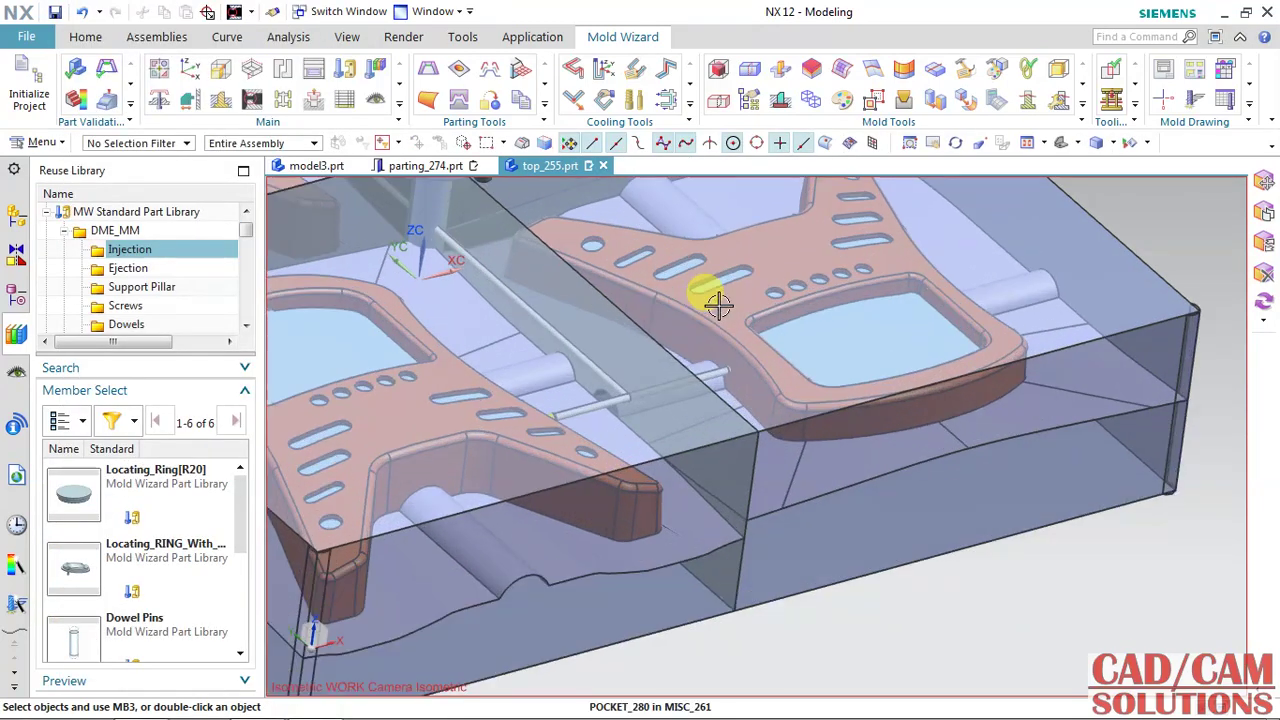
{"action": "scroll", "coordinate": [720, 320], "scroll_direction": "up", "scroll_amount": 2}
{"action": "scroll", "coordinate": [731, 349], "scroll_direction": "up", "scroll_amount": 2}
{"action": "scroll", "coordinate": [737, 380], "scroll_direction": "up", "scroll_amount": 3}
{"action": "mouse_move", "coordinate": [741, 393]}
{"action": "middle_mouse_down"}
{"action": "mouse_move", "coordinate": [684, 421]}
{"action": "mouse_move", "coordinate": [674, 391]}
{"action": "mouse_move", "coordinate": [737, 466]}
{"action": "mouse_move", "coordinate": [811, 486]}
{"action": "middle_mouse_up"}
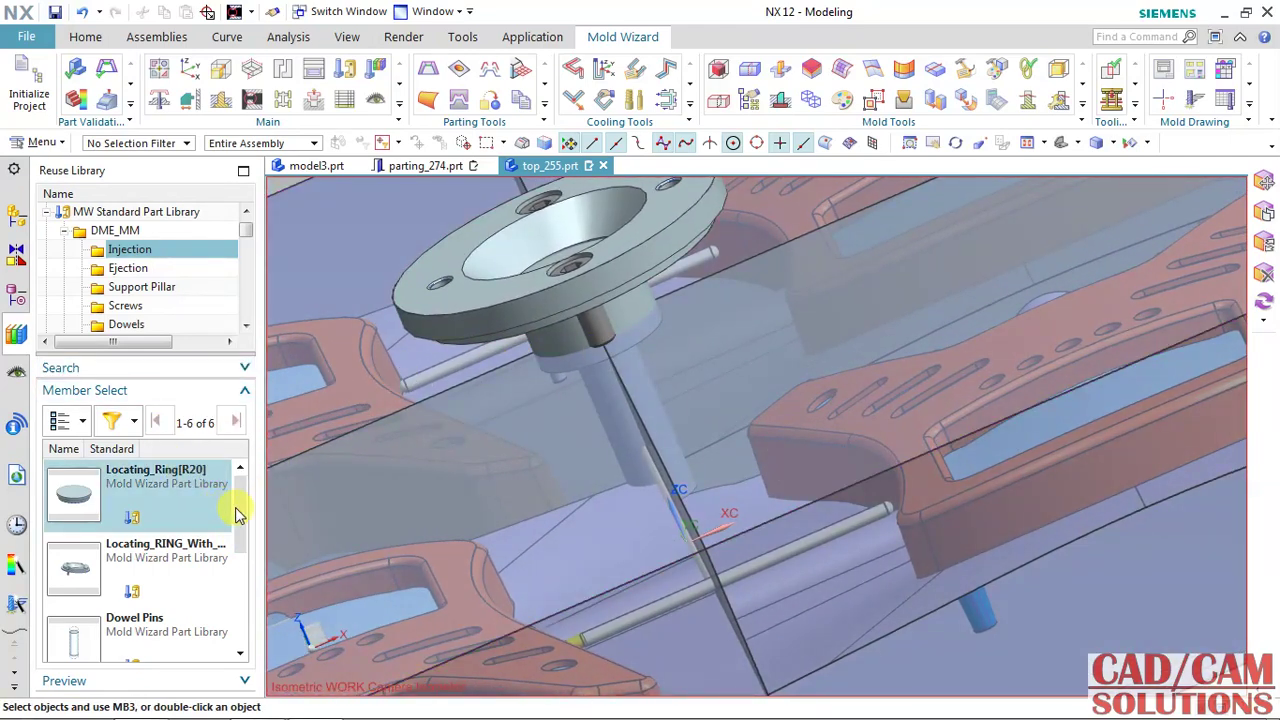
{"action": "left_click_drag", "start_coordinate": [237, 505], "coordinate": [140, 305]}
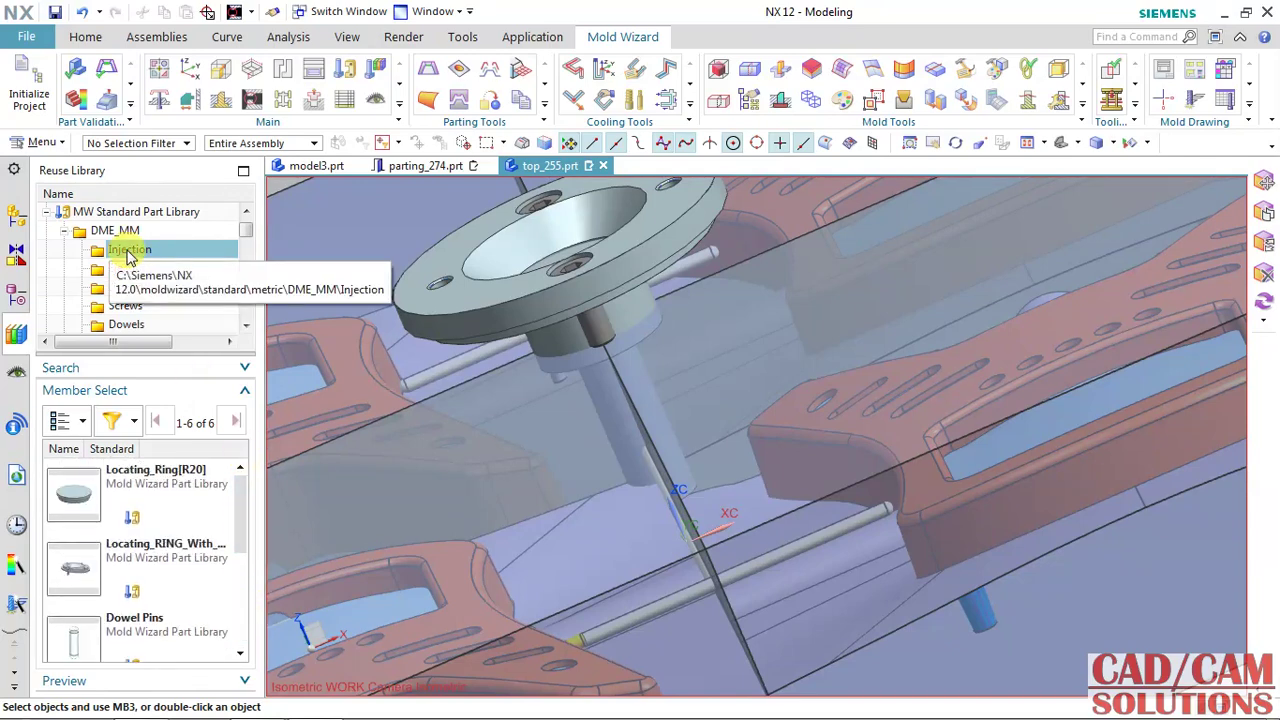
Undo back to the Runner entry and view the whole mold from a top isometric angle.
{"action": "left_click", "coordinate": [98, 14]}
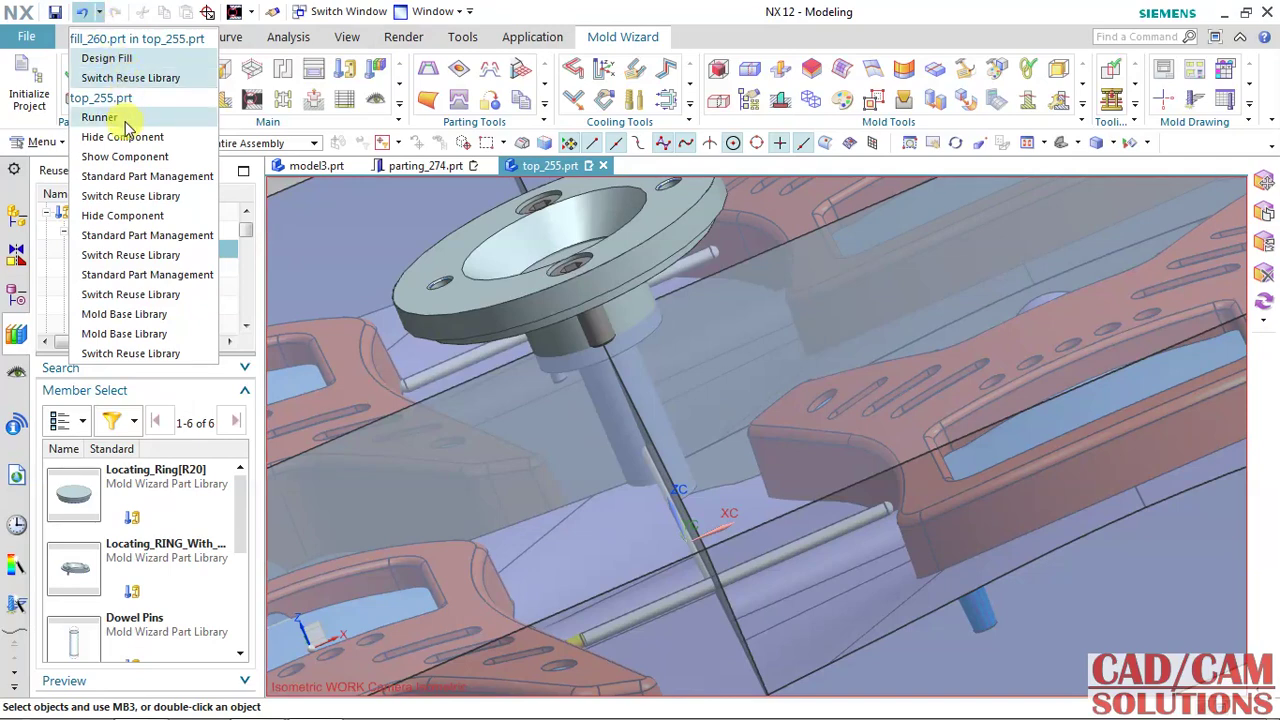
{"action": "left_click", "coordinate": [122, 119]}
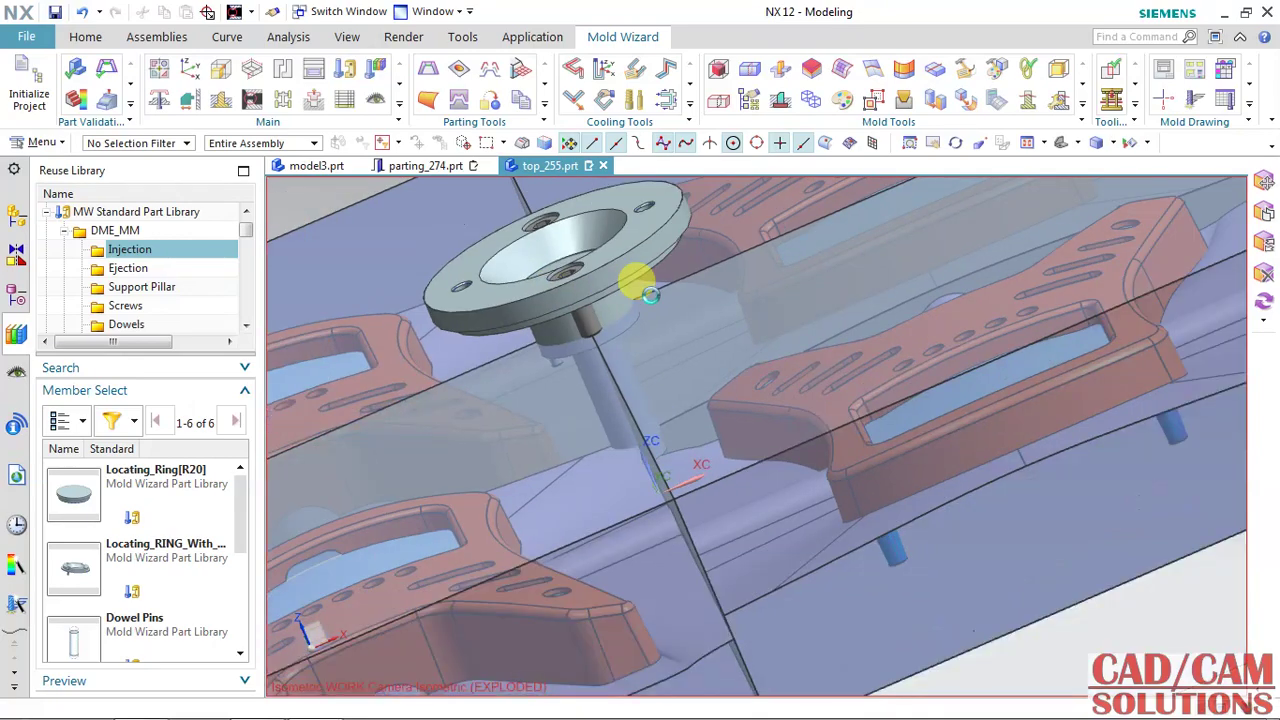
{"action": "key", "text": "ctrl+f"}
{"action": "middle_click_drag", "start_coordinate": [975, 268], "coordinate": [1000, 306]}
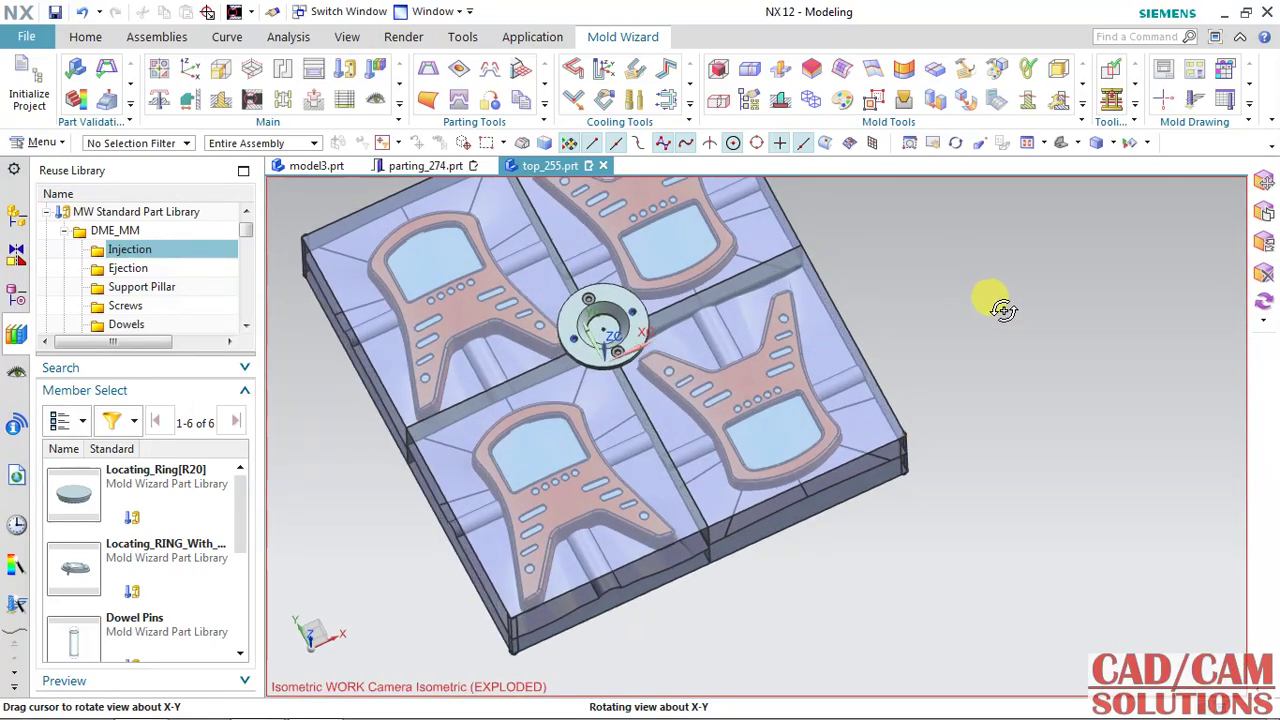
Start a new fill item and choose the H-shaped Runner[4] from the library.
{"action": "left_click", "coordinate": [252, 100]}
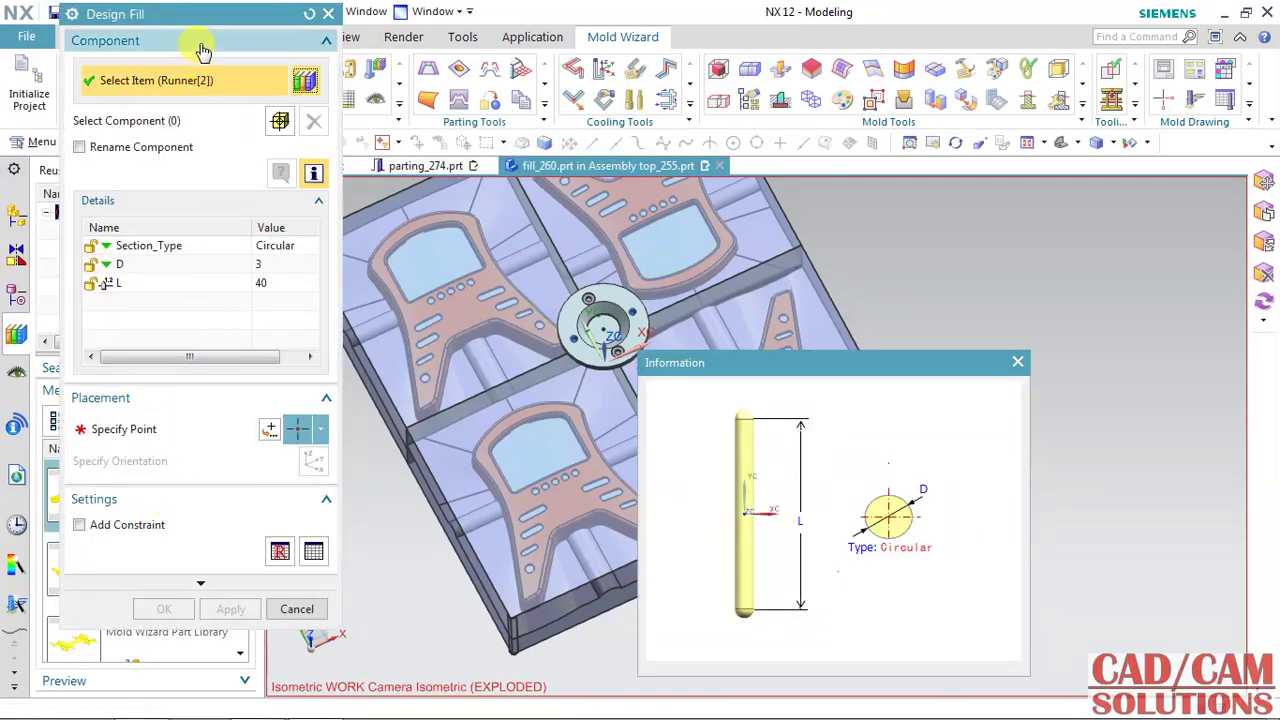
{"action": "left_click_drag", "start_coordinate": [200, 16], "coordinate": [406, 4]}
{"action": "left_click", "coordinate": [130, 555]}
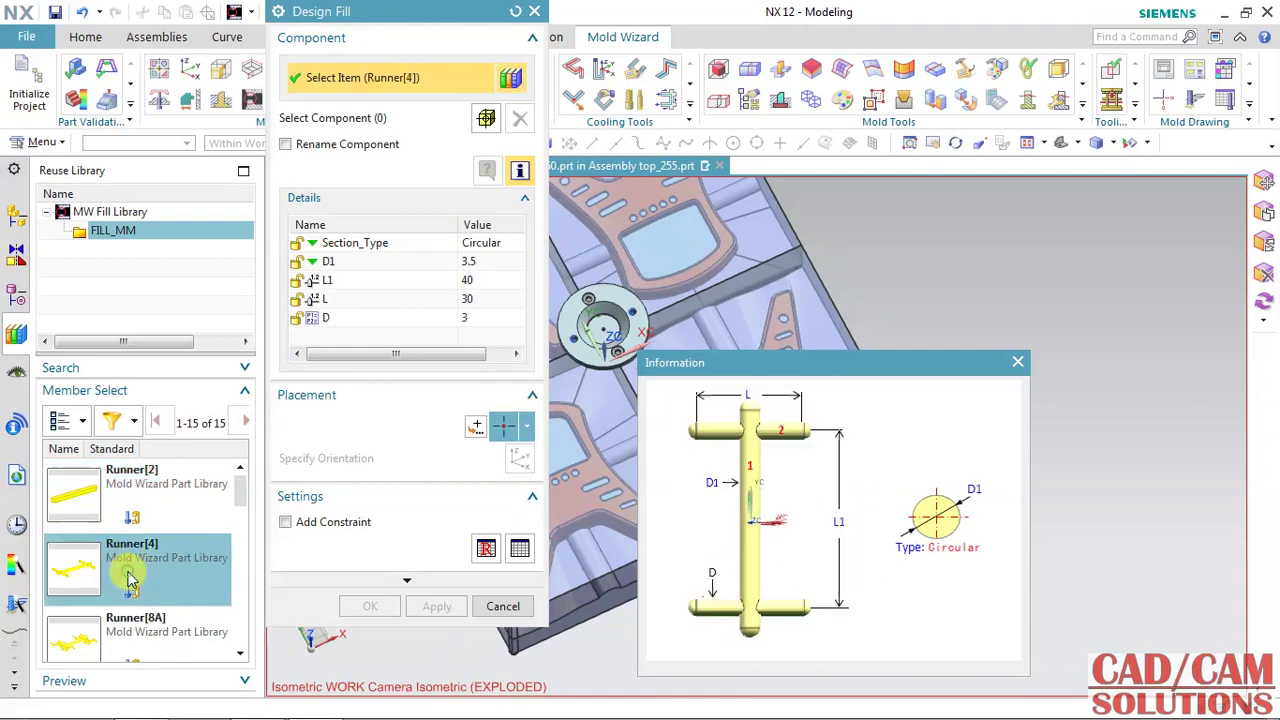
{"action": "left_click_drag", "start_coordinate": [408, 22], "coordinate": [201, 22]}
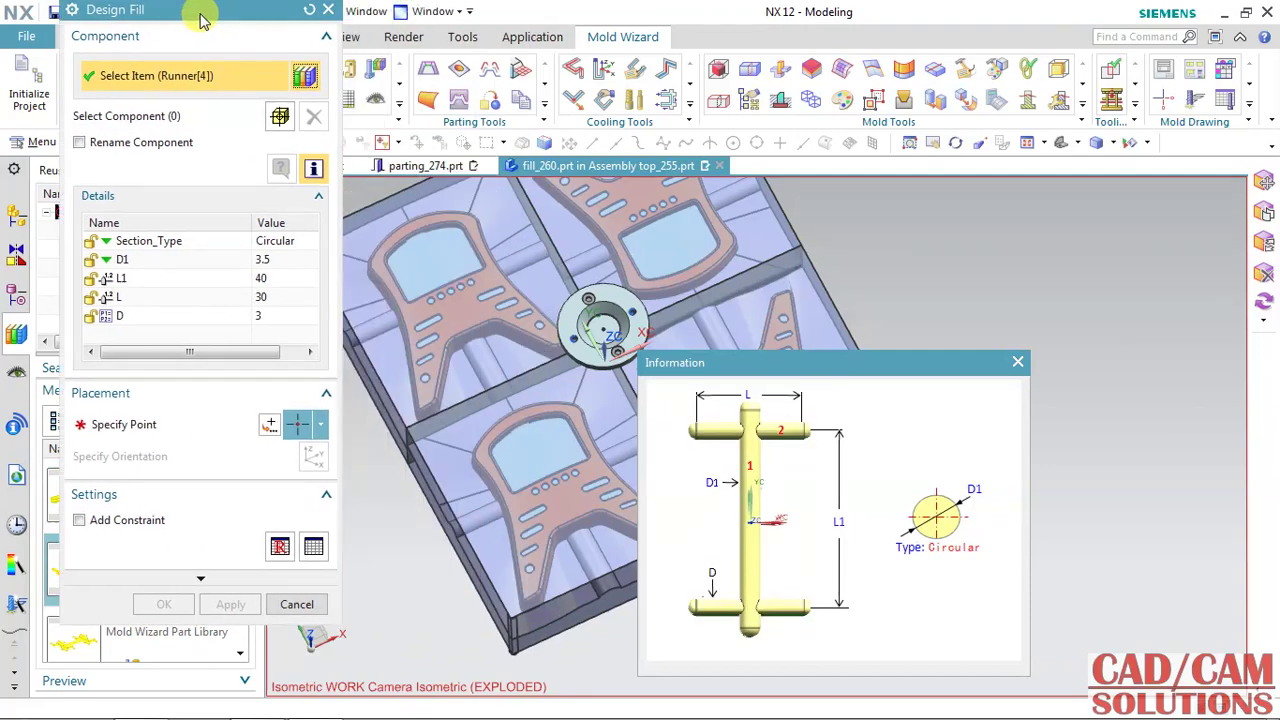
Place the Runner[4] point at the mold origin 0,0,0 in top view.
{"action": "key", "text": "F8"}
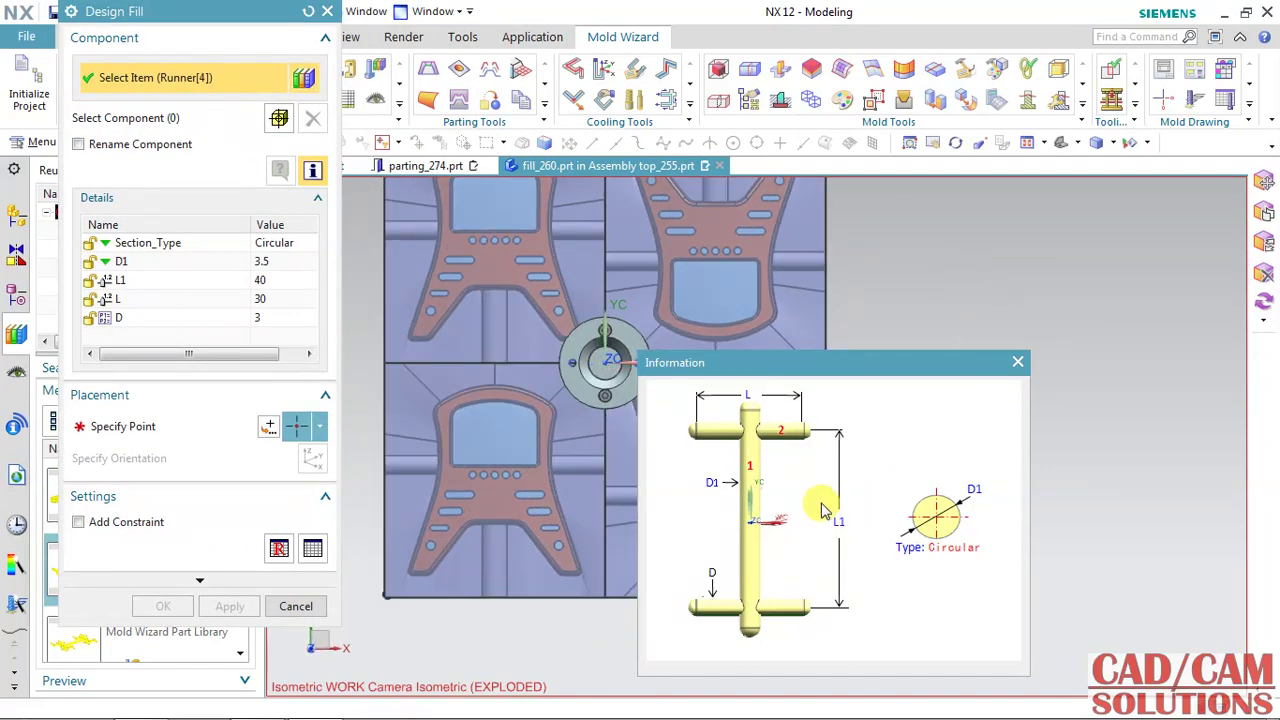
{"action": "left_click", "coordinate": [170, 437]}
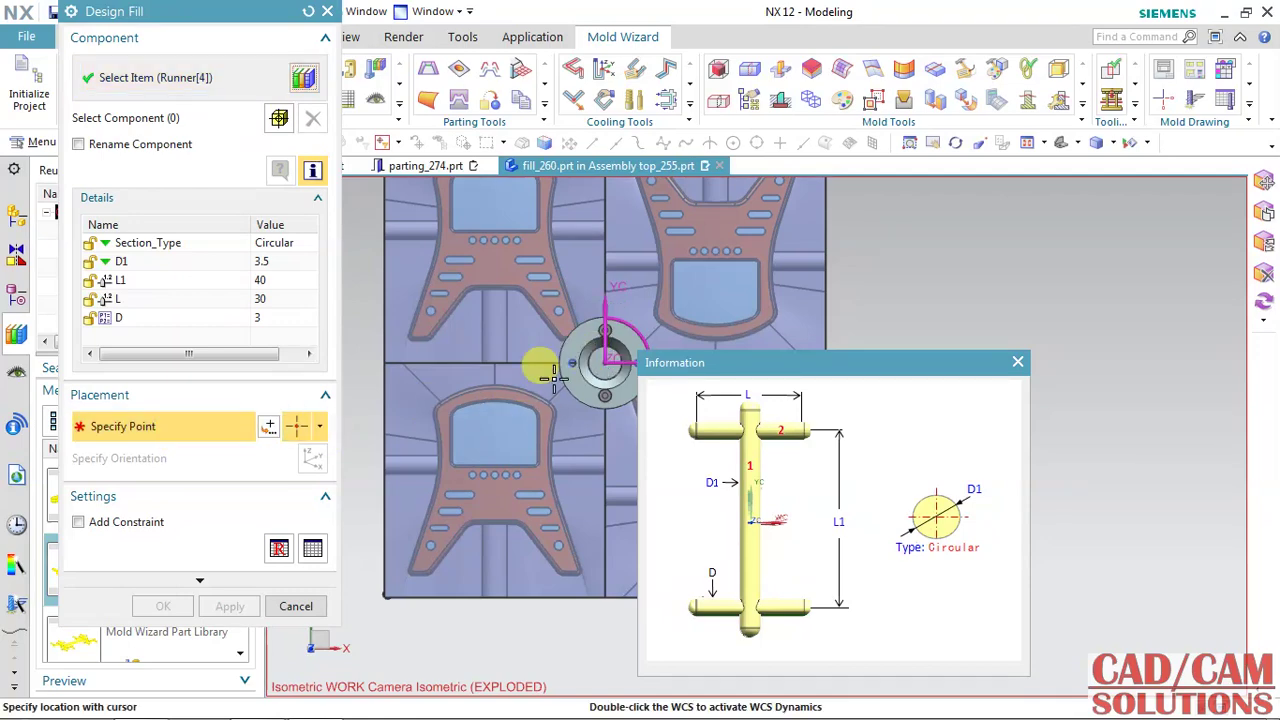
{"action": "left_click", "coordinate": [269, 425]}
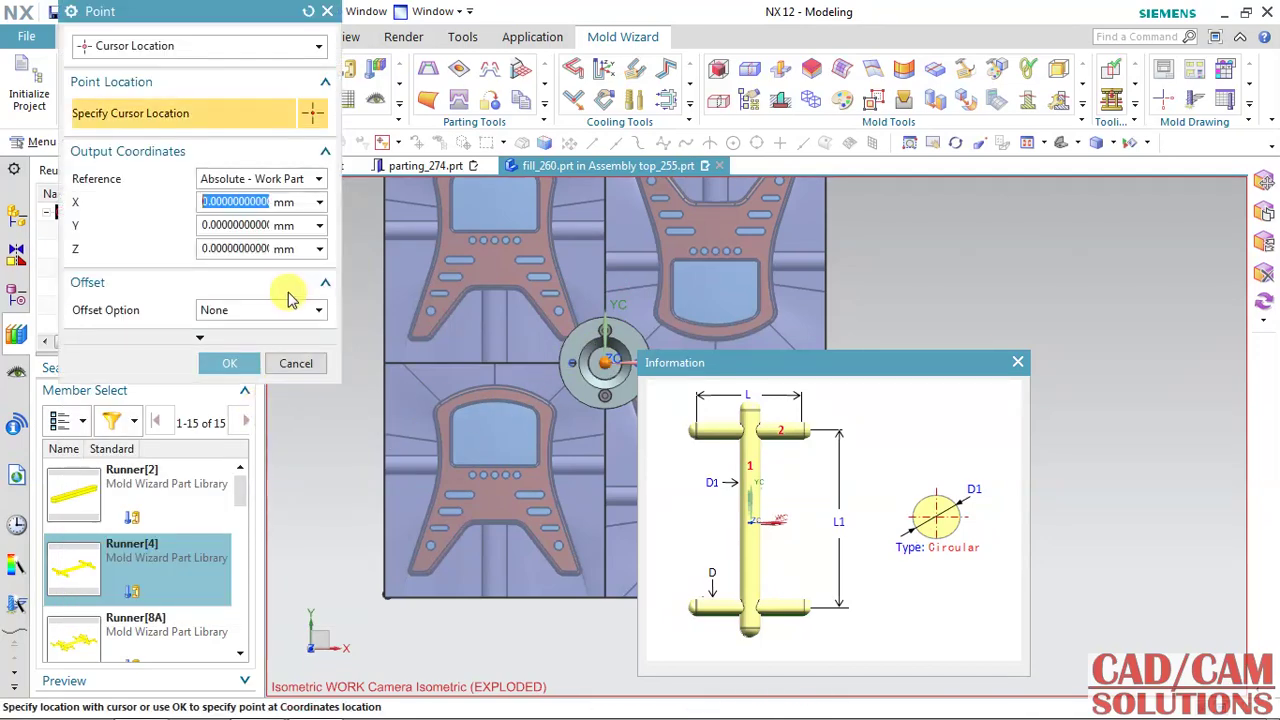
{"action": "left_click", "coordinate": [220, 361]}
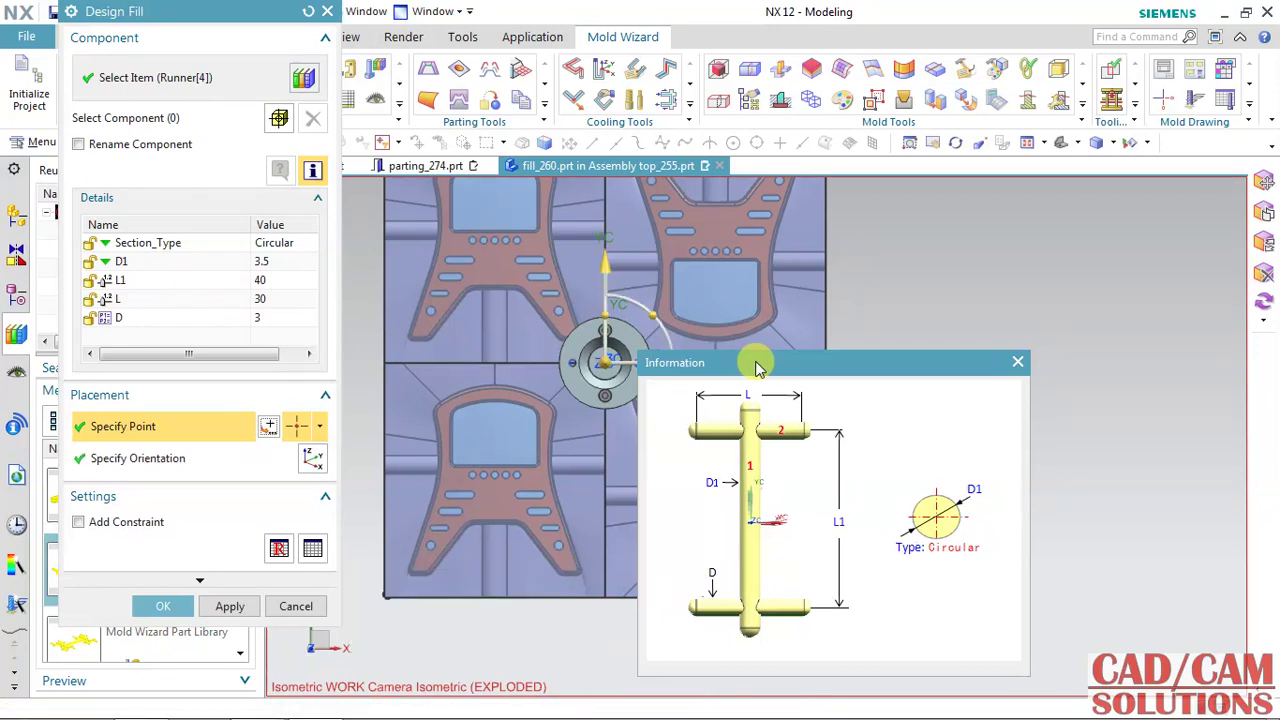
{"action": "left_click_drag", "start_coordinate": [757, 370], "coordinate": [986, 258]}
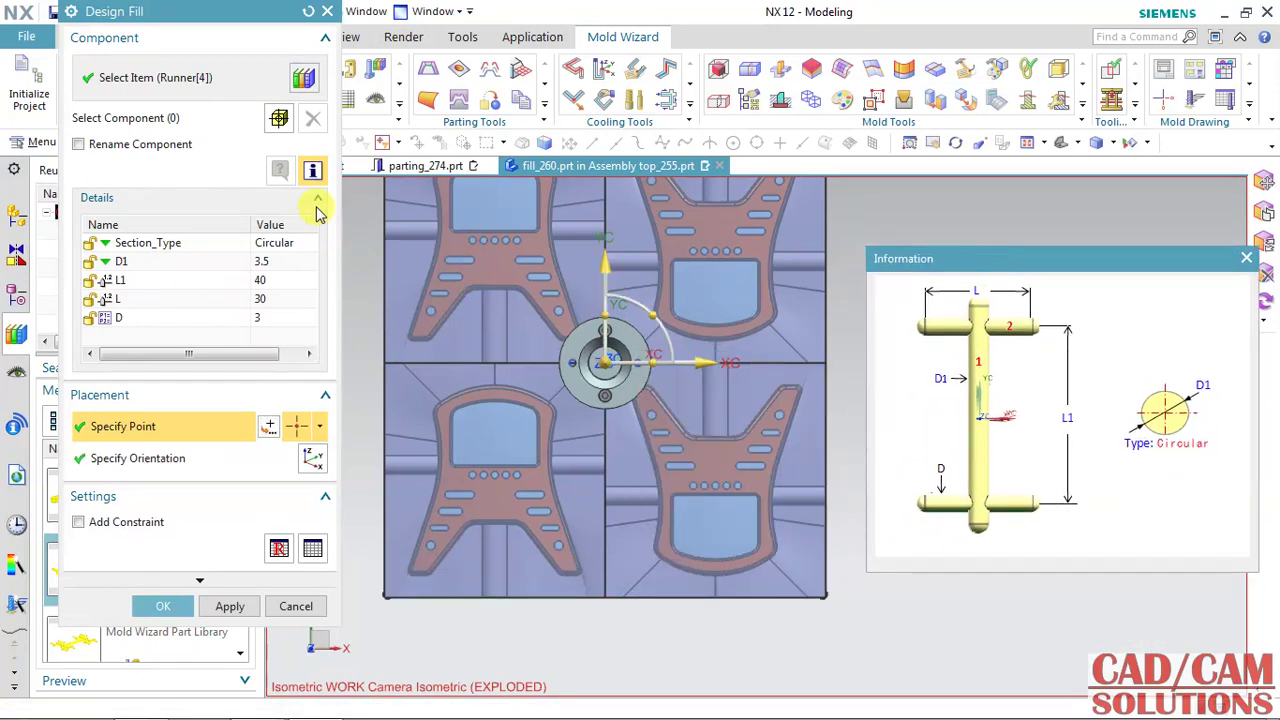
Switch to front view and raise the runner origin 29 mm along ZC.
{"action": "left_click", "coordinate": [313, 175]}
{"action": "mouse_move", "coordinate": [890, 447]}
{"action": "middle_mouse_down"}
{"action": "mouse_move", "coordinate": [894, 334]}
{"action": "mouse_move", "coordinate": [890, 345]}
{"action": "middle_mouse_up"}
{"action": "middle_click_drag", "start_coordinate": [905, 393], "coordinate": [694, 340]}
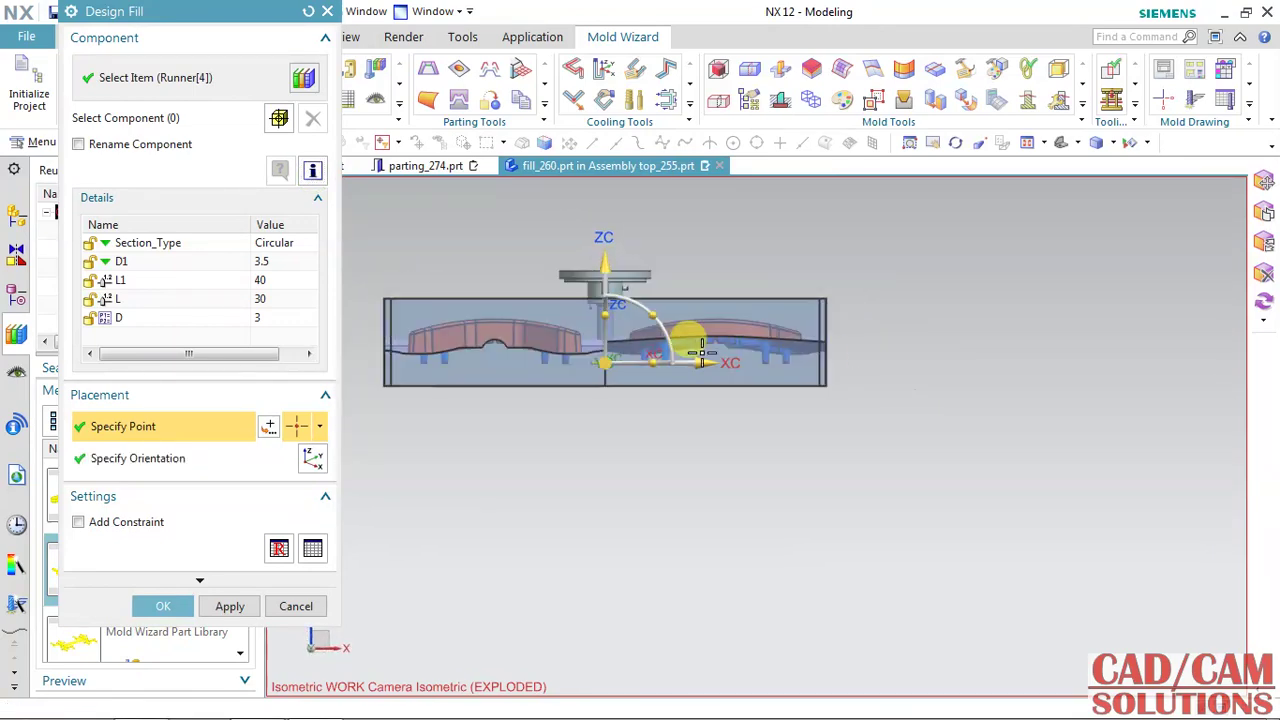
{"action": "scroll", "coordinate": [600, 300], "scroll_direction": "up", "scroll_amount": 2}
{"action": "scroll", "coordinate": [600, 310], "scroll_direction": "up", "scroll_amount": 2}
{"action": "left_click_drag", "start_coordinate": [604, 341], "coordinate": [614, 285]}
{"action": "mouse_move", "coordinate": [766, 257]}
{"action": "middle_mouse_down"}
{"action": "mouse_move", "coordinate": [718, 298]}
{"action": "mouse_move", "coordinate": [691, 294]}
{"action": "middle_mouse_up"}
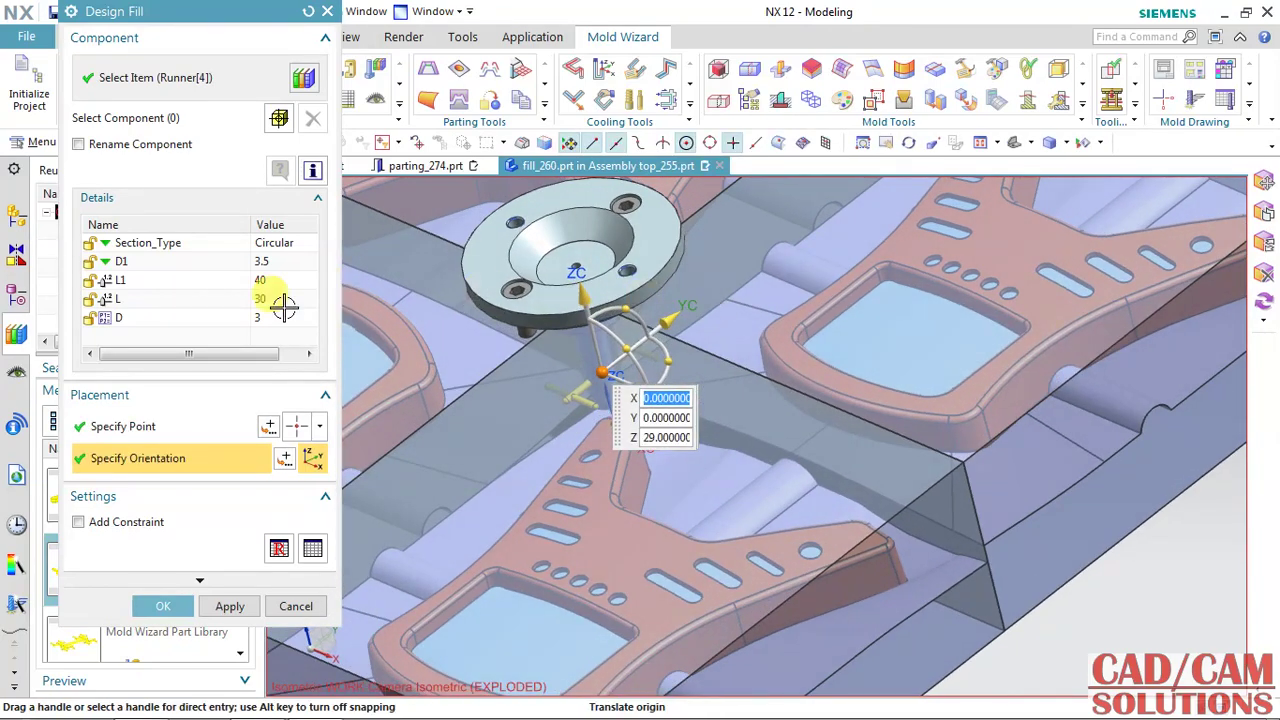
Set runner diameter D1 to 5.5, giving L 50 and D 5.
{"action": "left_click", "coordinate": [306, 262]}
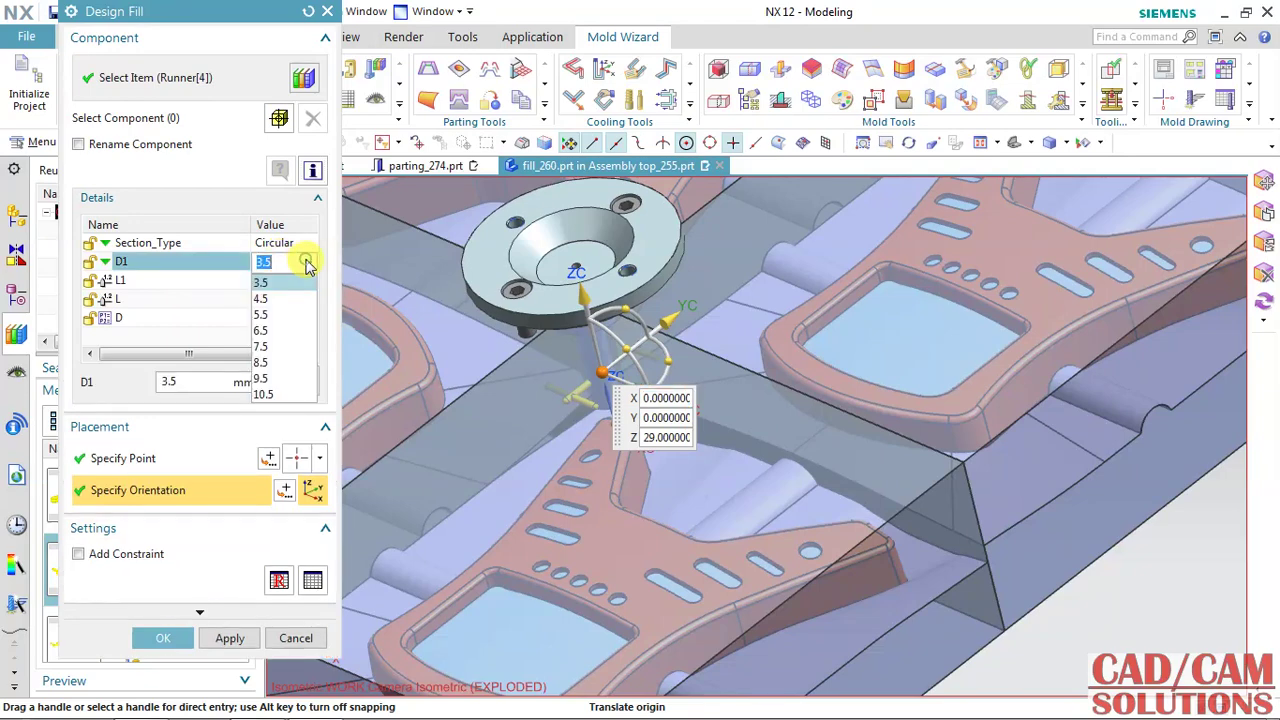
{"action": "left_click", "coordinate": [267, 318]}
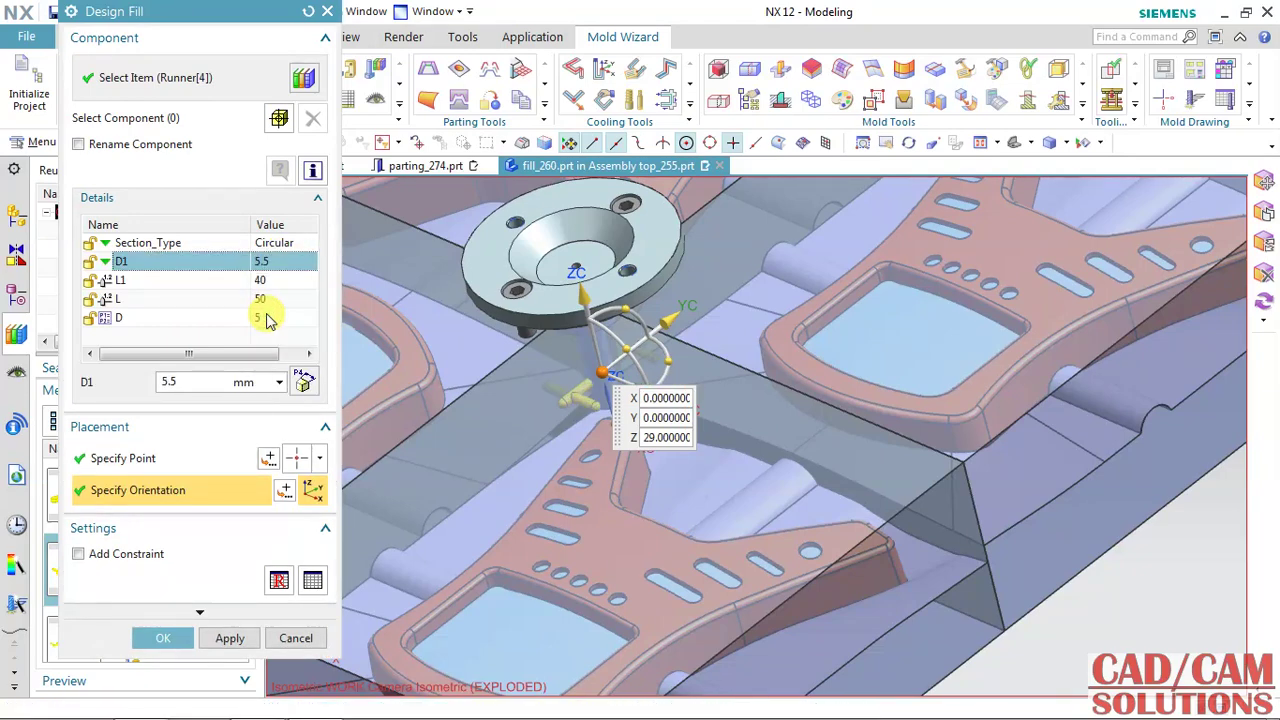
{"action": "left_click", "coordinate": [218, 284]}
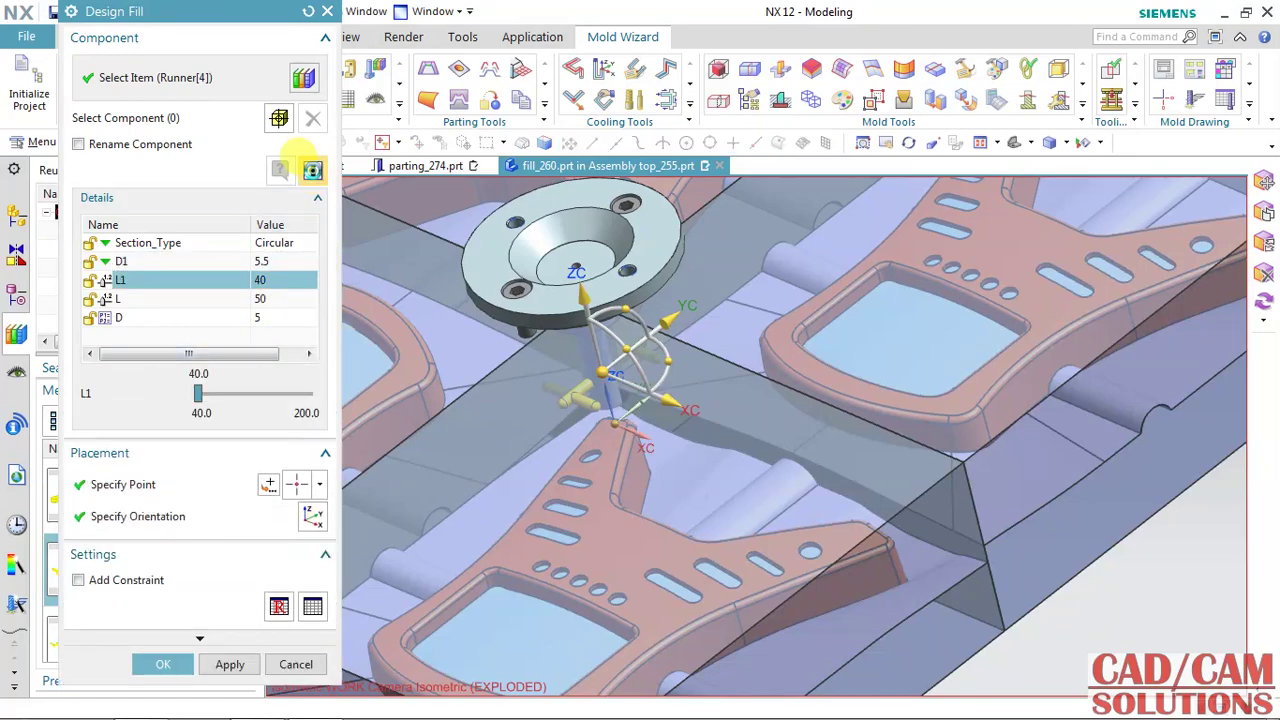
In top view, lengthen the runner's main span L1 through 300 to 340.
{"action": "left_click", "coordinate": [310, 168]}
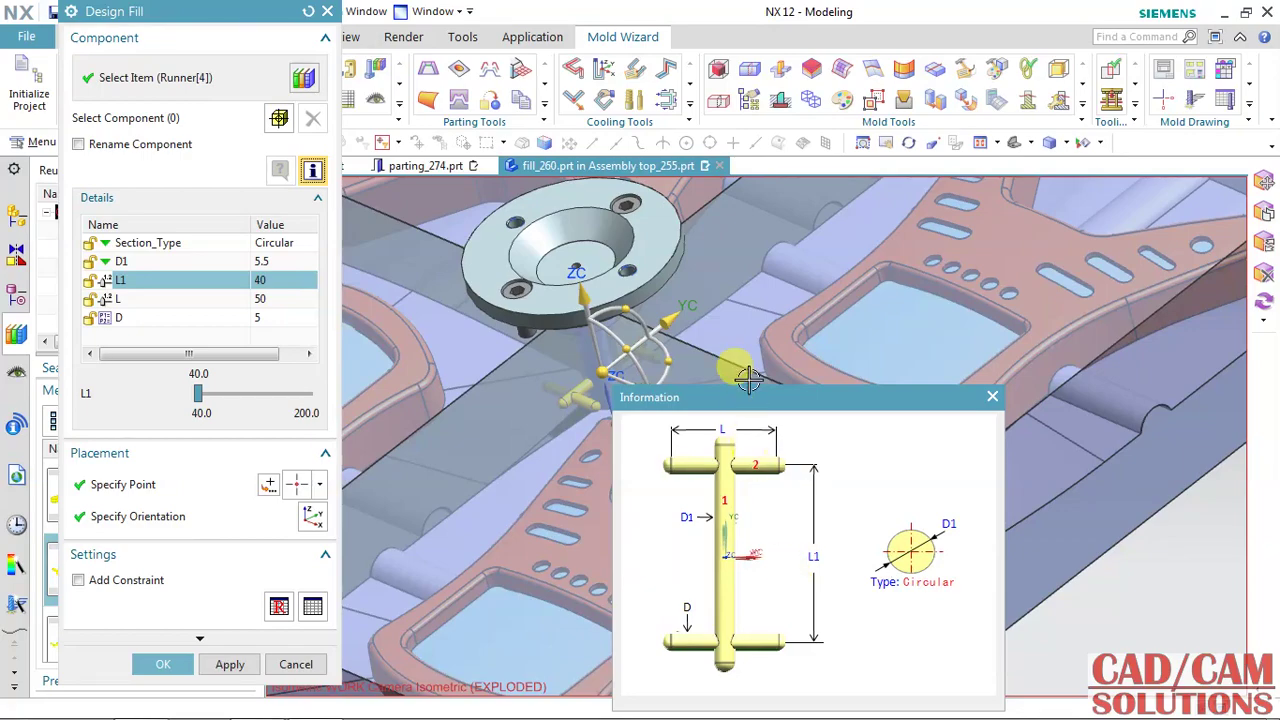
{"action": "key", "text": "ctrl+alt+r"}
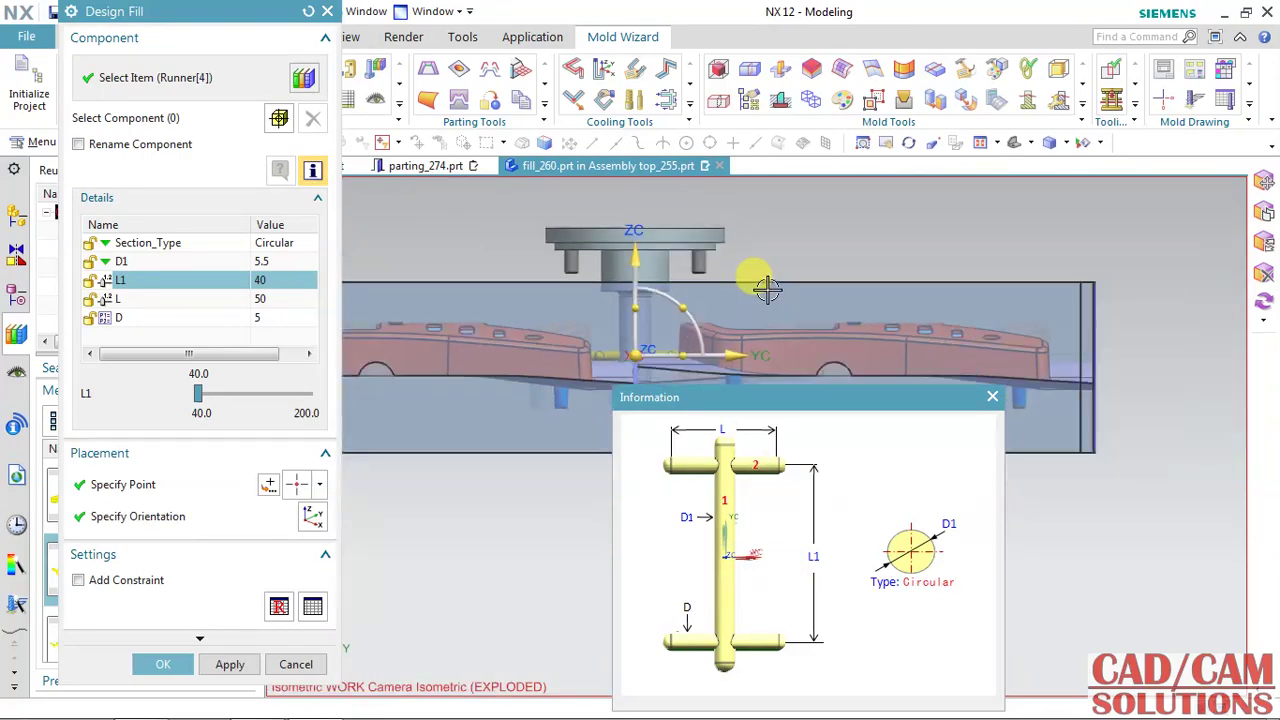
{"action": "key", "text": "ctrl+alt+t"}
{"action": "type", "text": "200"}
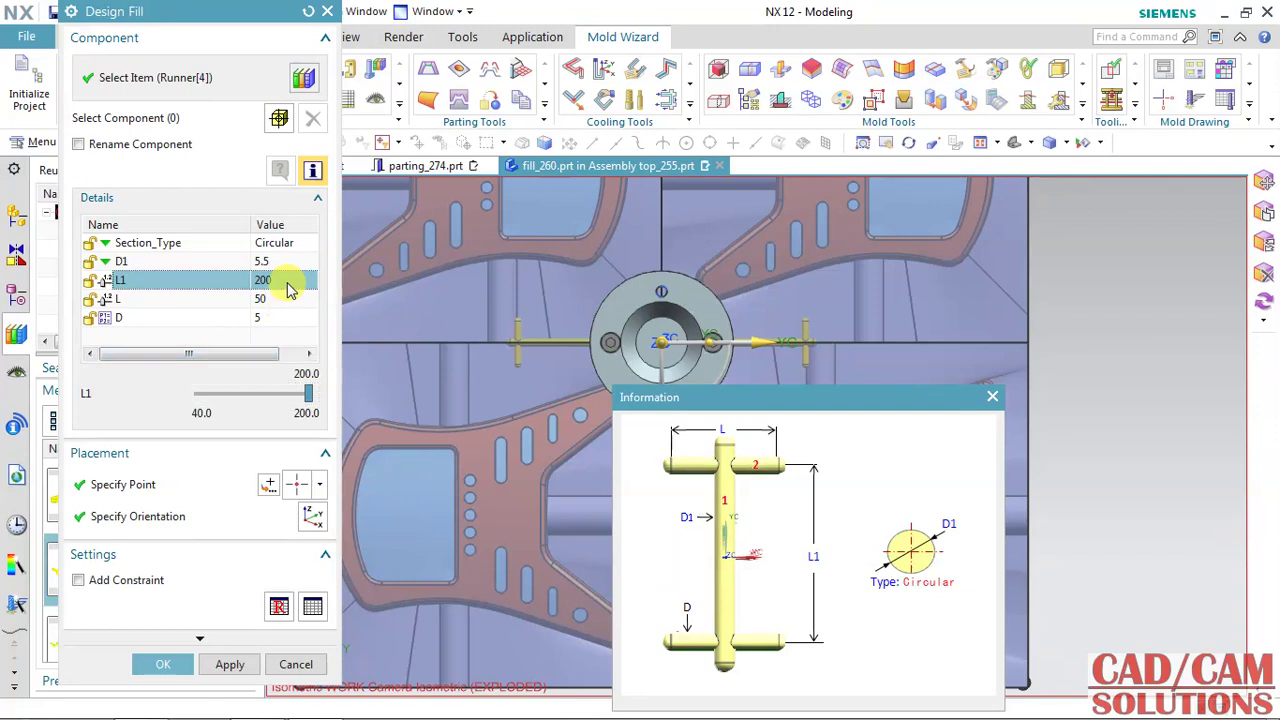
{"action": "left_click", "coordinate": [288, 284]}
{"action": "type", "text": "240"}
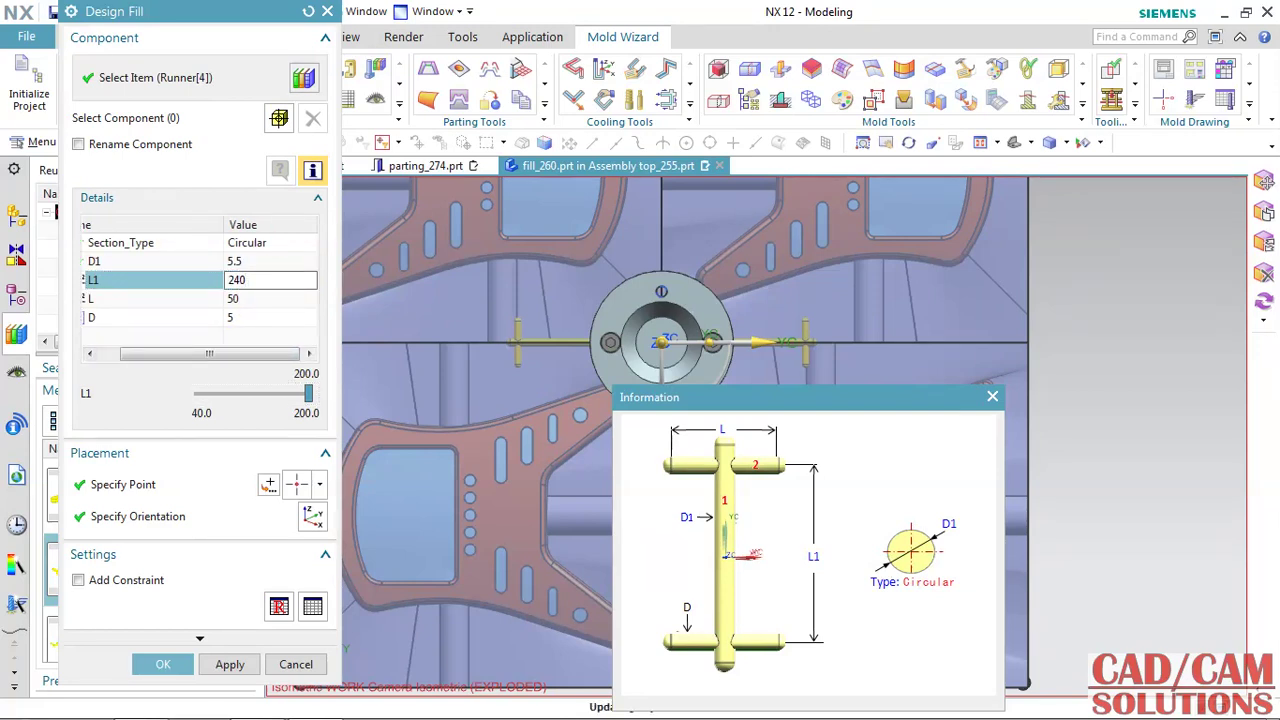
{"action": "key", "text": "Return"}
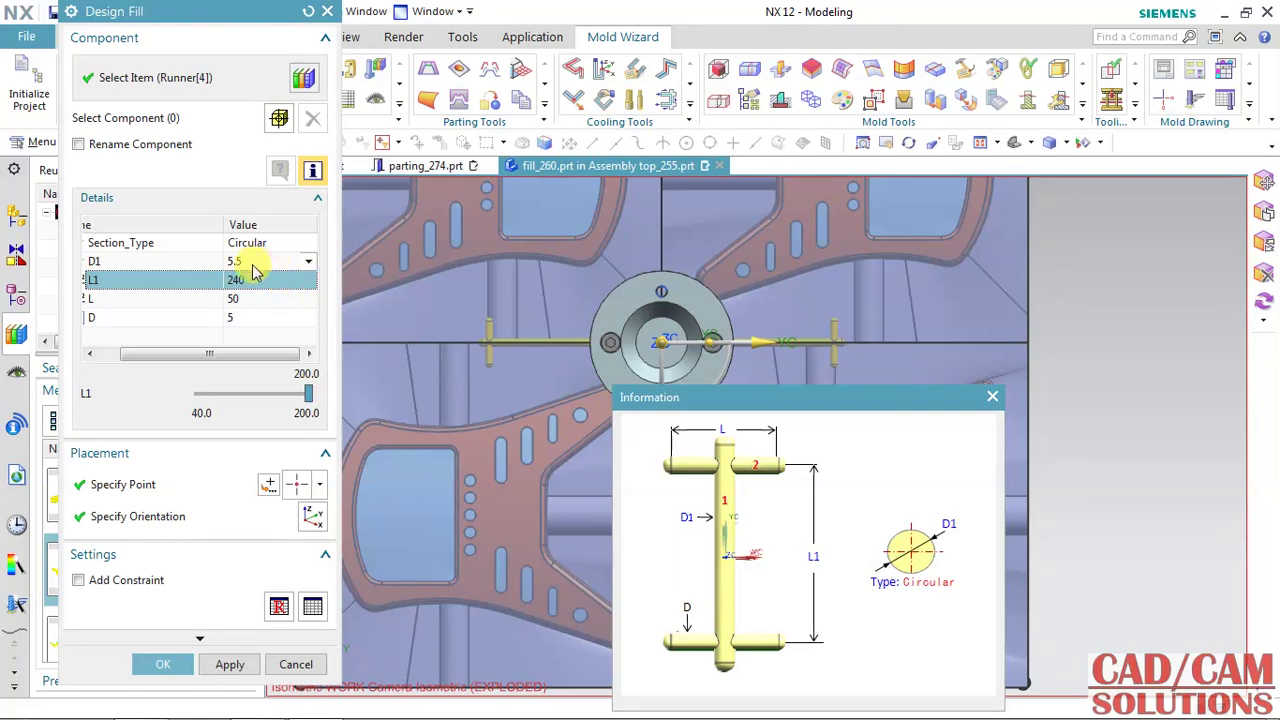
{"action": "left_click", "coordinate": [253, 283]}
{"action": "type", "text": "300"}
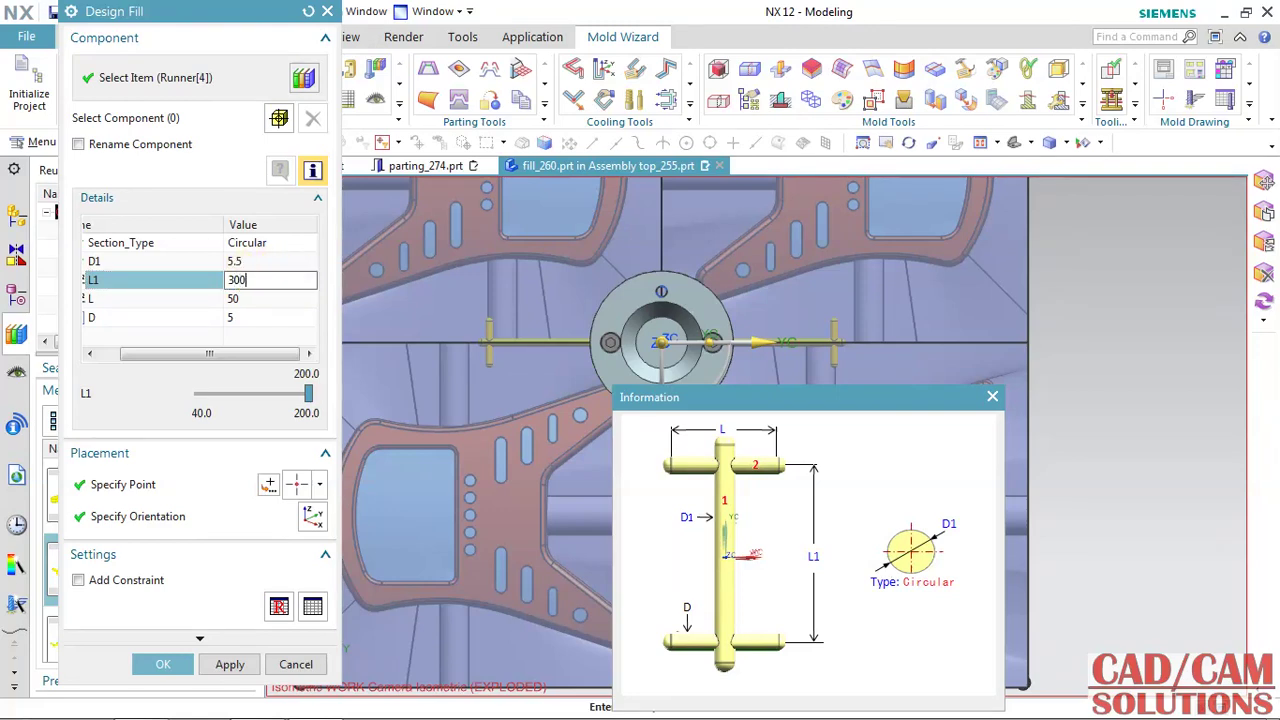
{"action": "key", "text": "Return"}
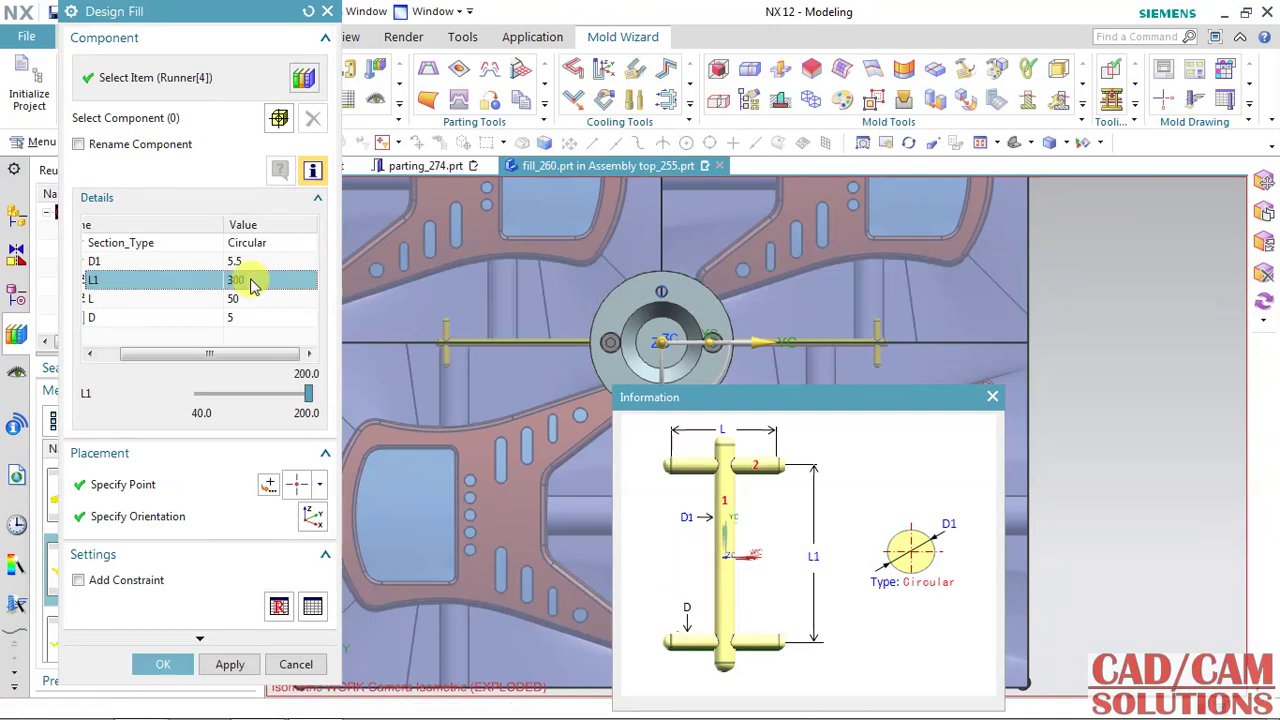
{"action": "left_click", "coordinate": [253, 284]}
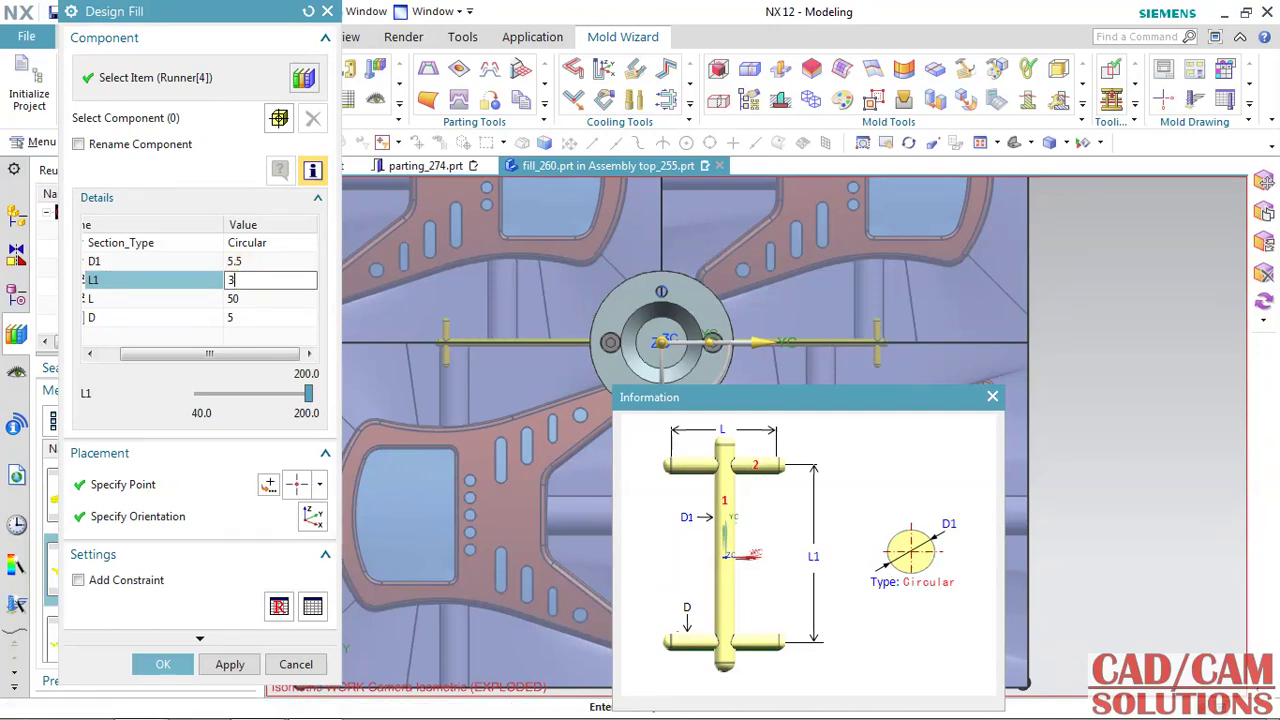
{"action": "key", "text": "Return"}
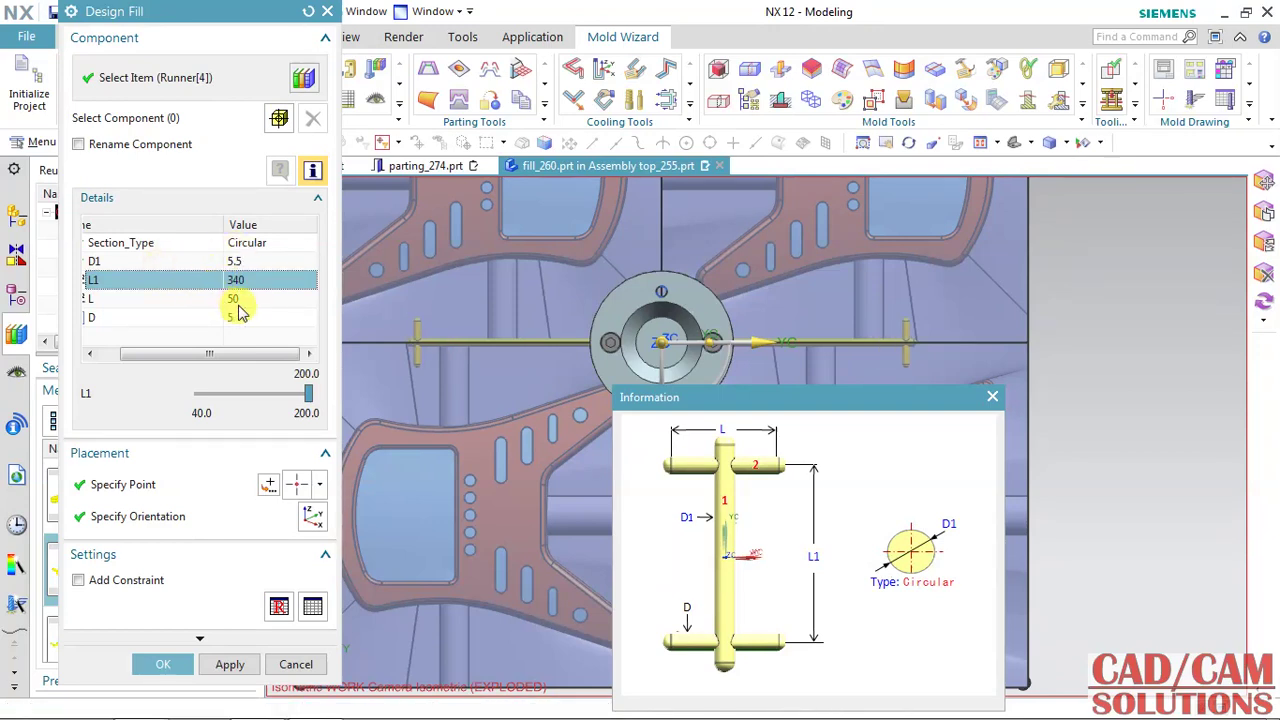
Shorten the runner's end-branch length L from 120 through 100 to 90.
{"action": "left_click", "coordinate": [244, 301]}
{"action": "left_click", "coordinate": [245, 300]}
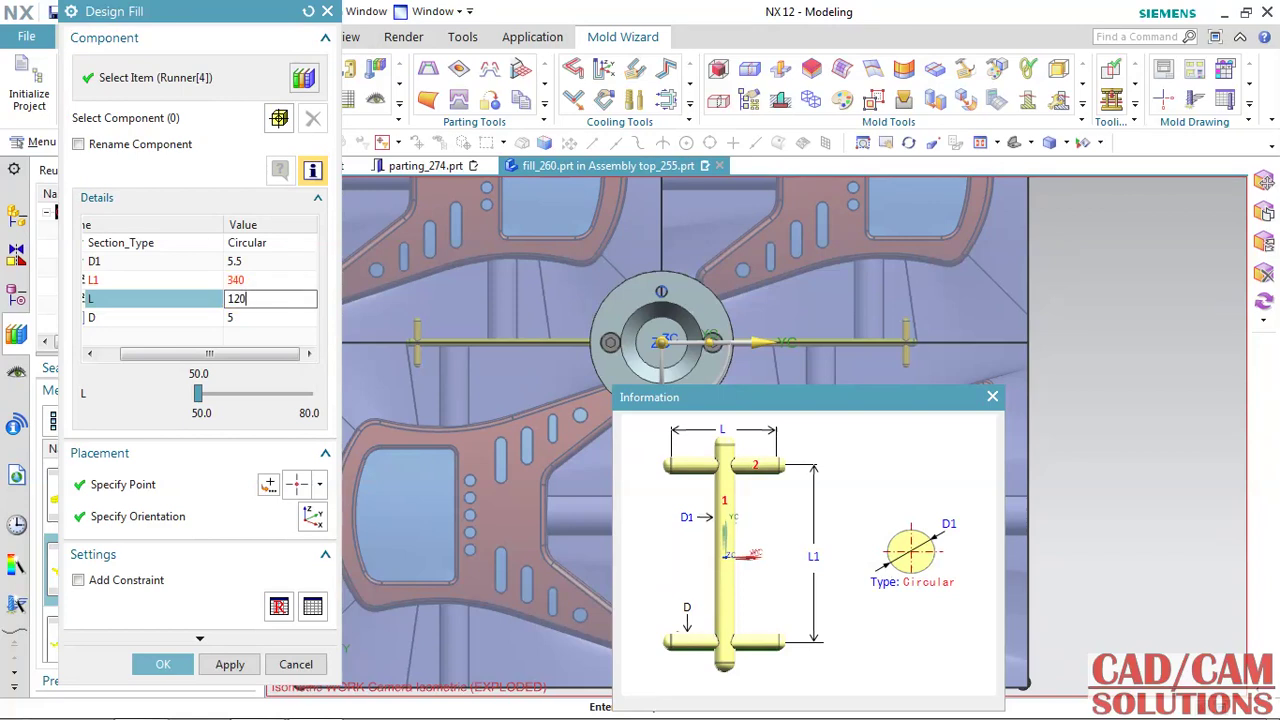
{"action": "key", "text": "Return"}
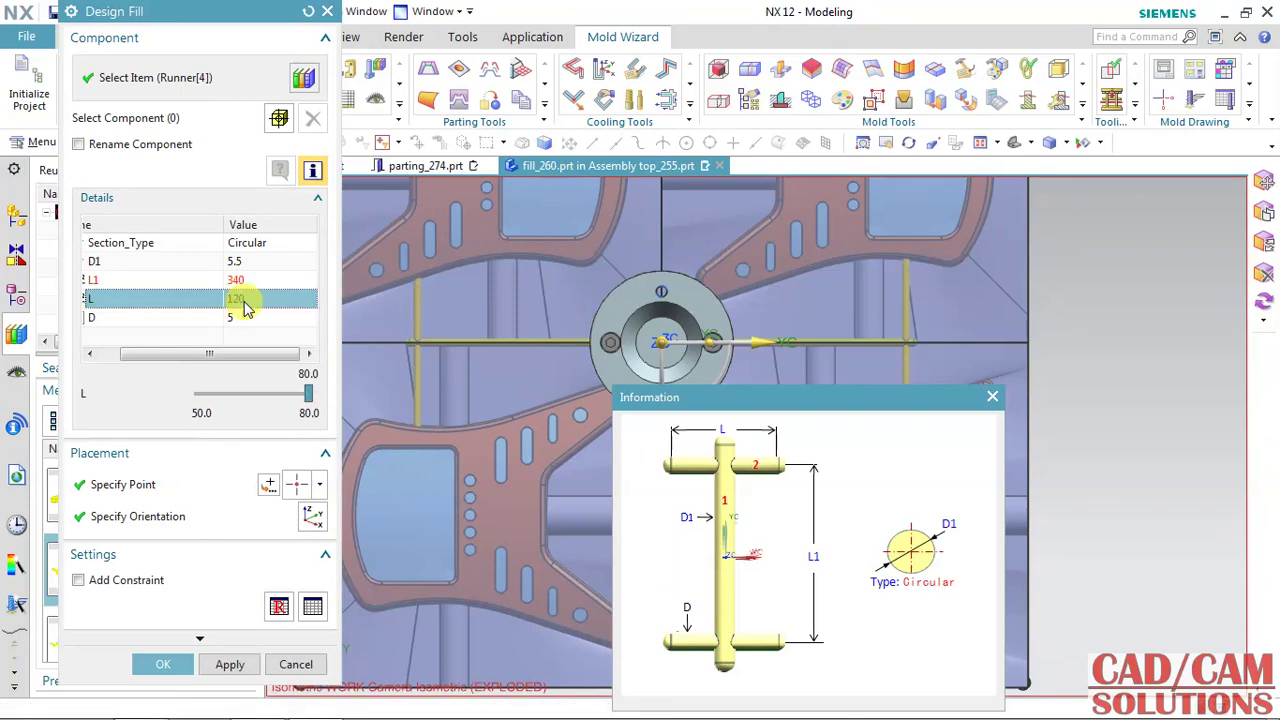
{"action": "left_click", "coordinate": [244, 300]}
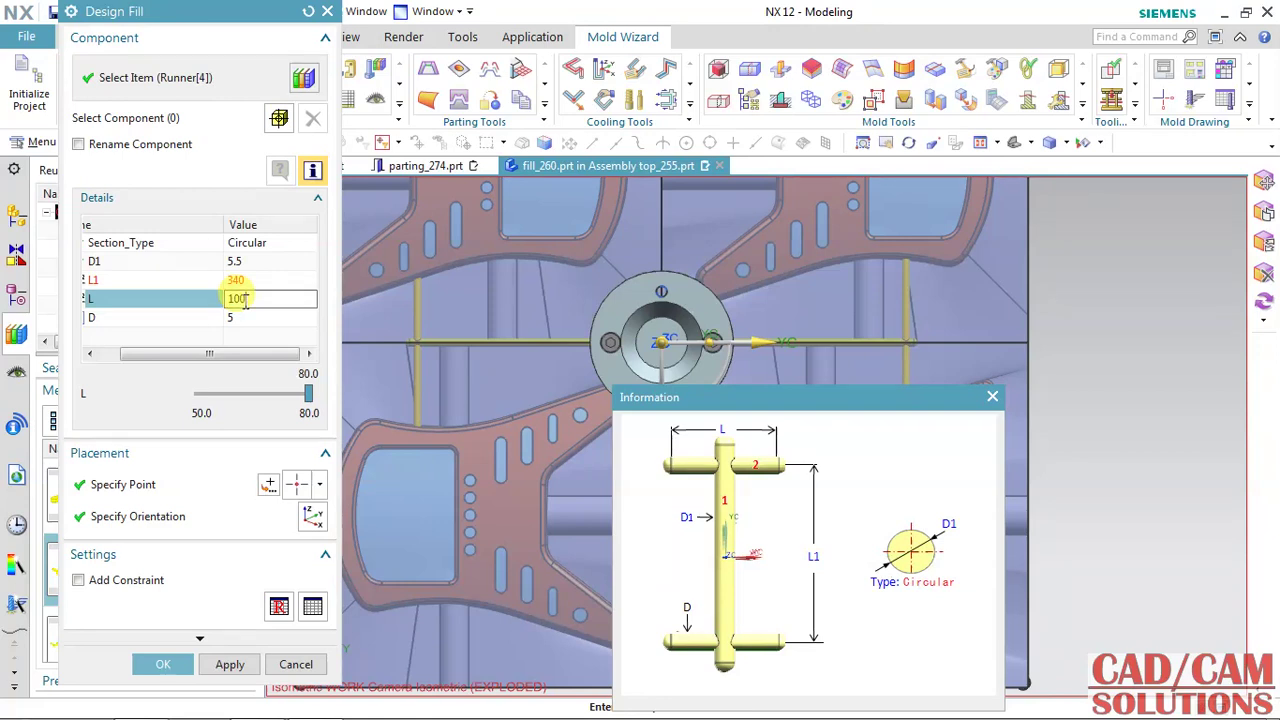
{"action": "key", "text": "Return"}
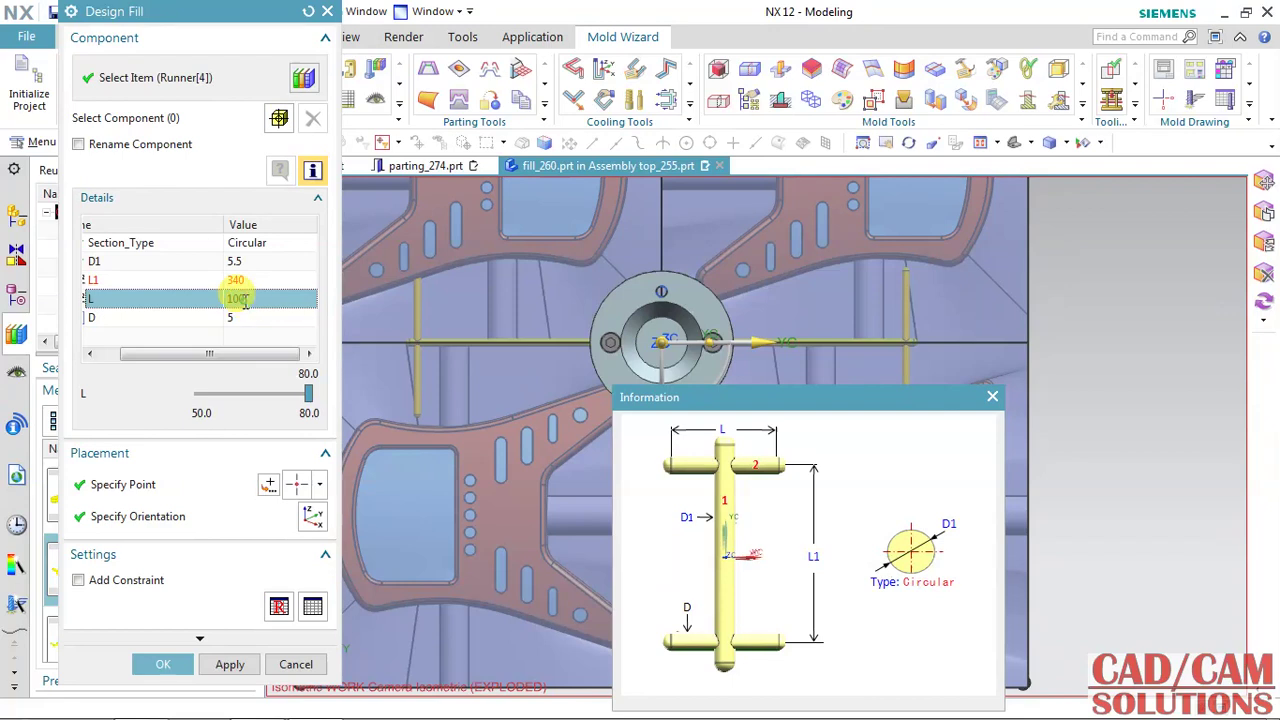
{"action": "left_click", "coordinate": [244, 300]}
{"action": "key", "text": "Return"}
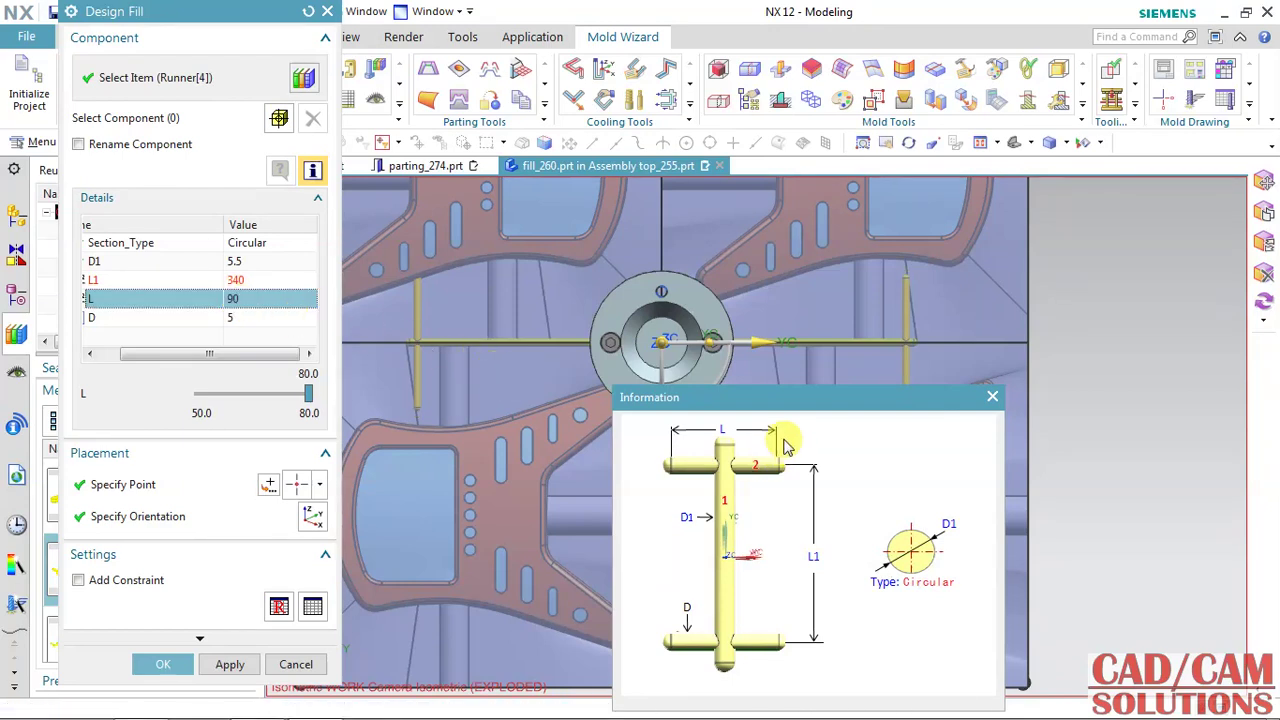
{"action": "mouse_move", "coordinate": [783, 401]}
{"action": "left_mouse_down"}
{"action": "mouse_move", "coordinate": [787, 491]}
{"action": "mouse_move", "coordinate": [700, 516]}
{"action": "mouse_move", "coordinate": [703, 496]}
{"action": "left_mouse_up"}
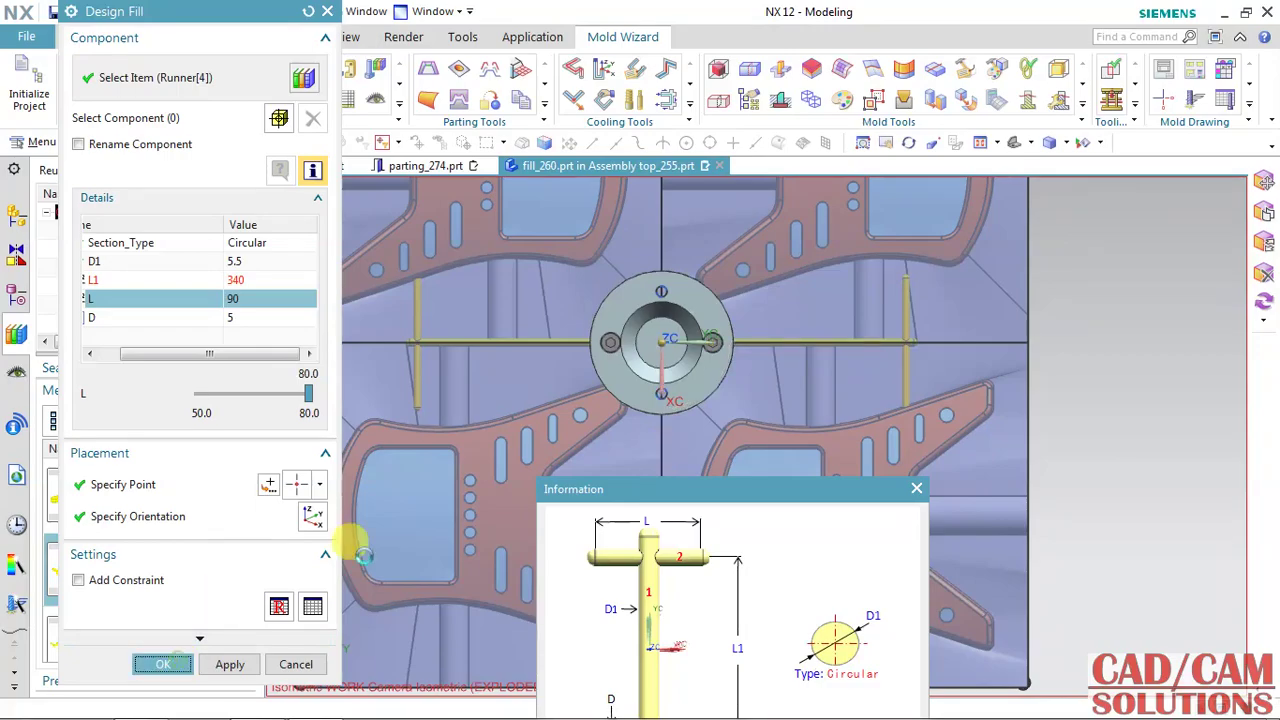
Accept the H runner and choose Gate[Fan] from the fill library.
{"action": "middle_click", "coordinate": [650, 393]}
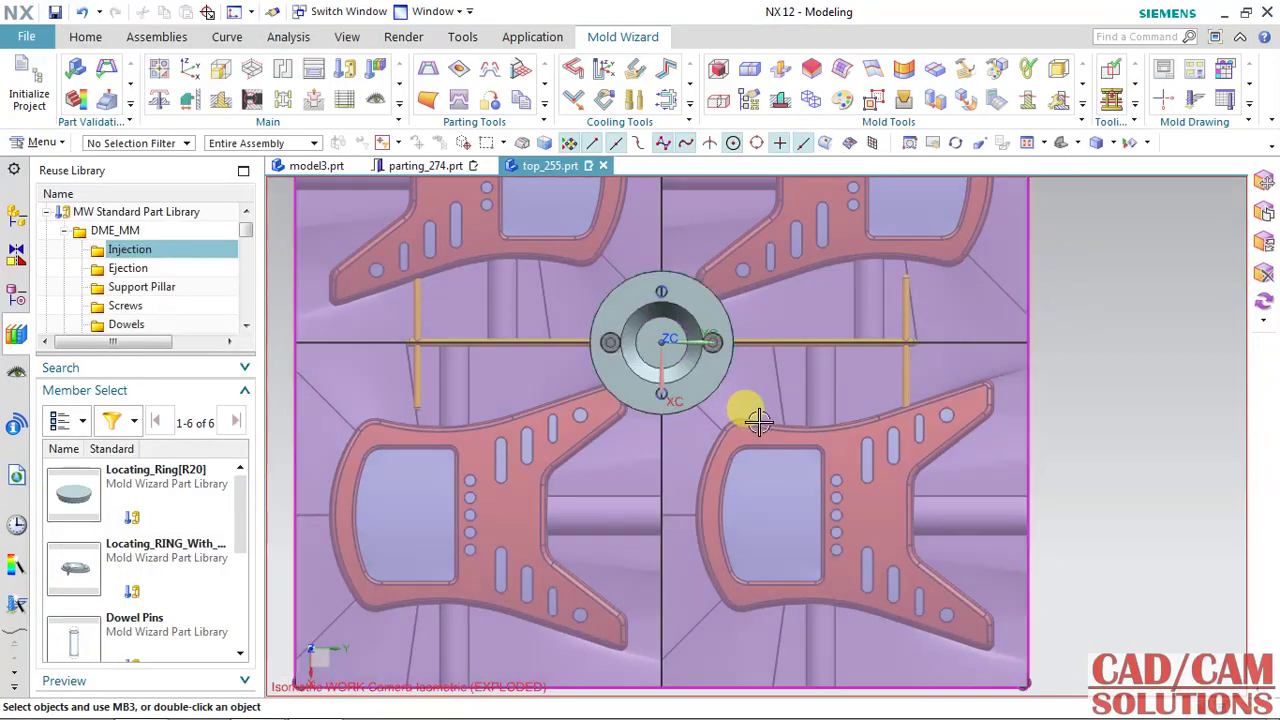
{"action": "mouse_move", "coordinate": [749, 414]}
{"action": "middle_mouse_down"}
{"action": "mouse_move", "coordinate": [757, 366]}
{"action": "mouse_move", "coordinate": [786, 357]}
{"action": "mouse_move", "coordinate": [771, 390]}
{"action": "mouse_move", "coordinate": [763, 346]}
{"action": "mouse_move", "coordinate": [849, 363]}
{"action": "middle_mouse_up"}
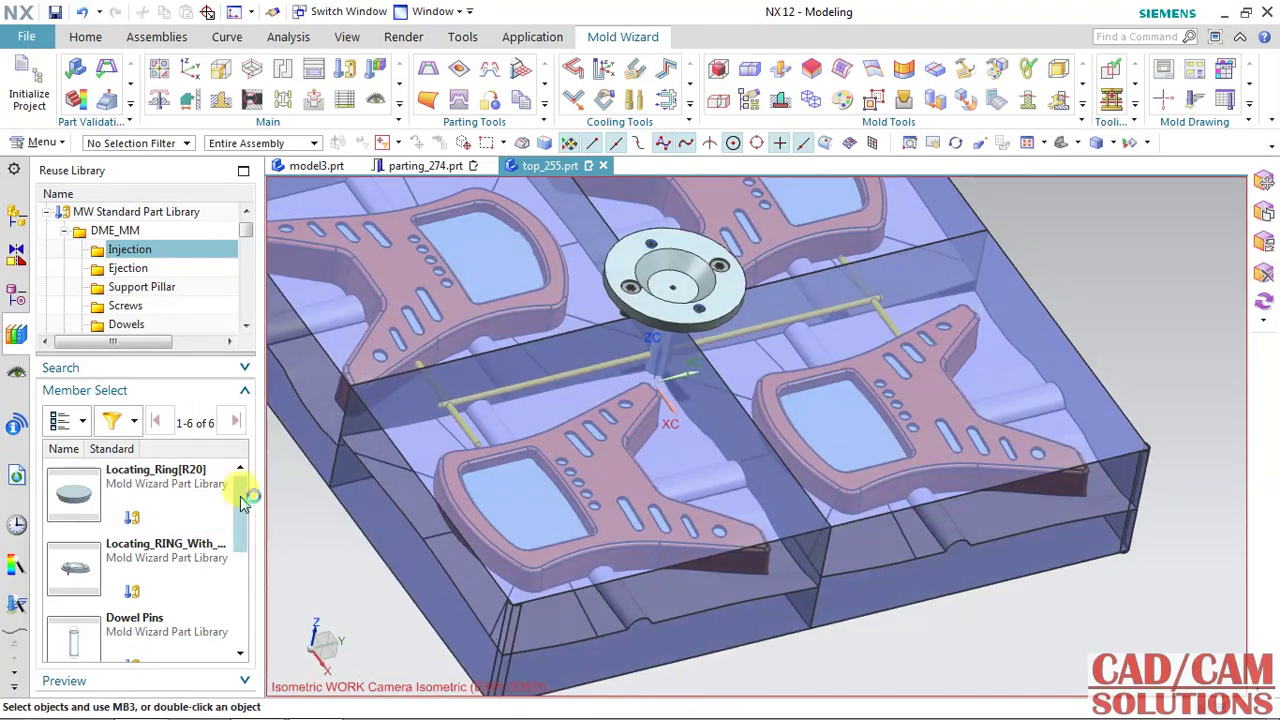
{"action": "mouse_move", "coordinate": [247, 497]}
{"action": "left_mouse_down"}
{"action": "mouse_move", "coordinate": [243, 606]}
{"action": "mouse_move", "coordinate": [265, 447]}
{"action": "left_mouse_up"}
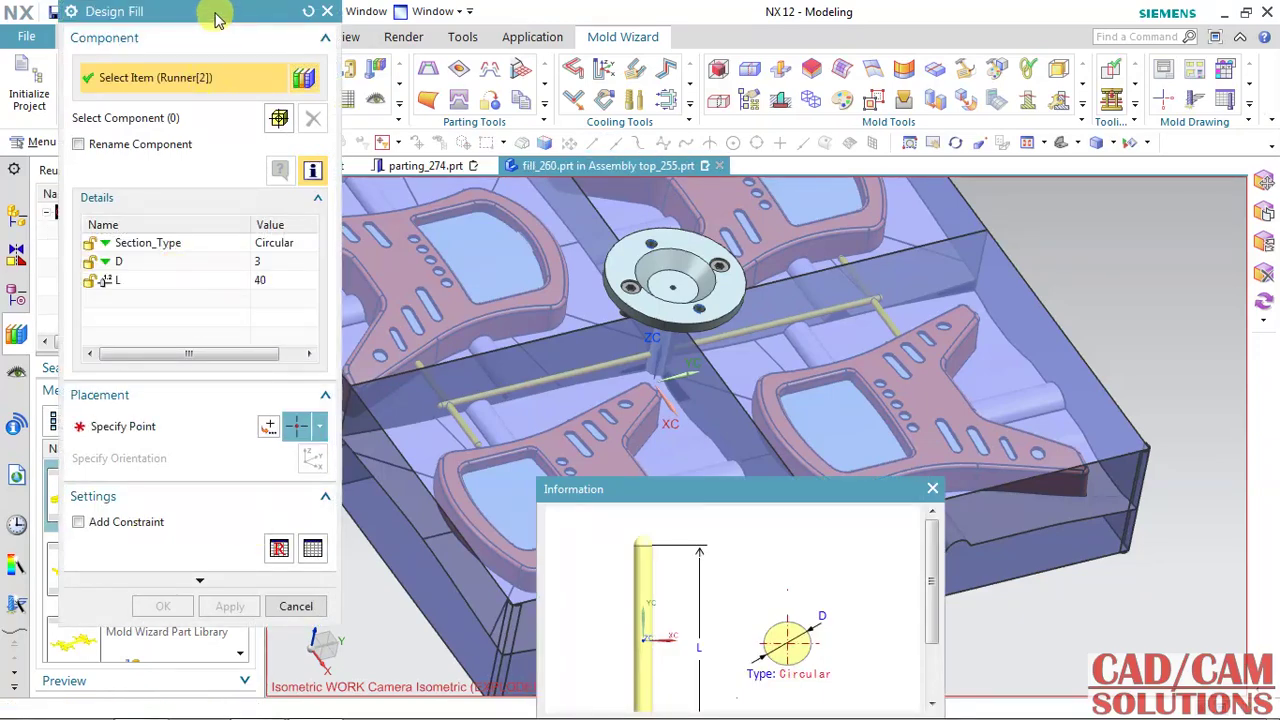
{"action": "left_click_drag", "start_coordinate": [218, 20], "coordinate": [391, 20]}
{"action": "scroll", "coordinate": [130, 555], "scroll_direction": "down", "scroll_amount": 5}
{"action": "scroll", "coordinate": [150, 585], "scroll_direction": "down", "scroll_amount": 5}
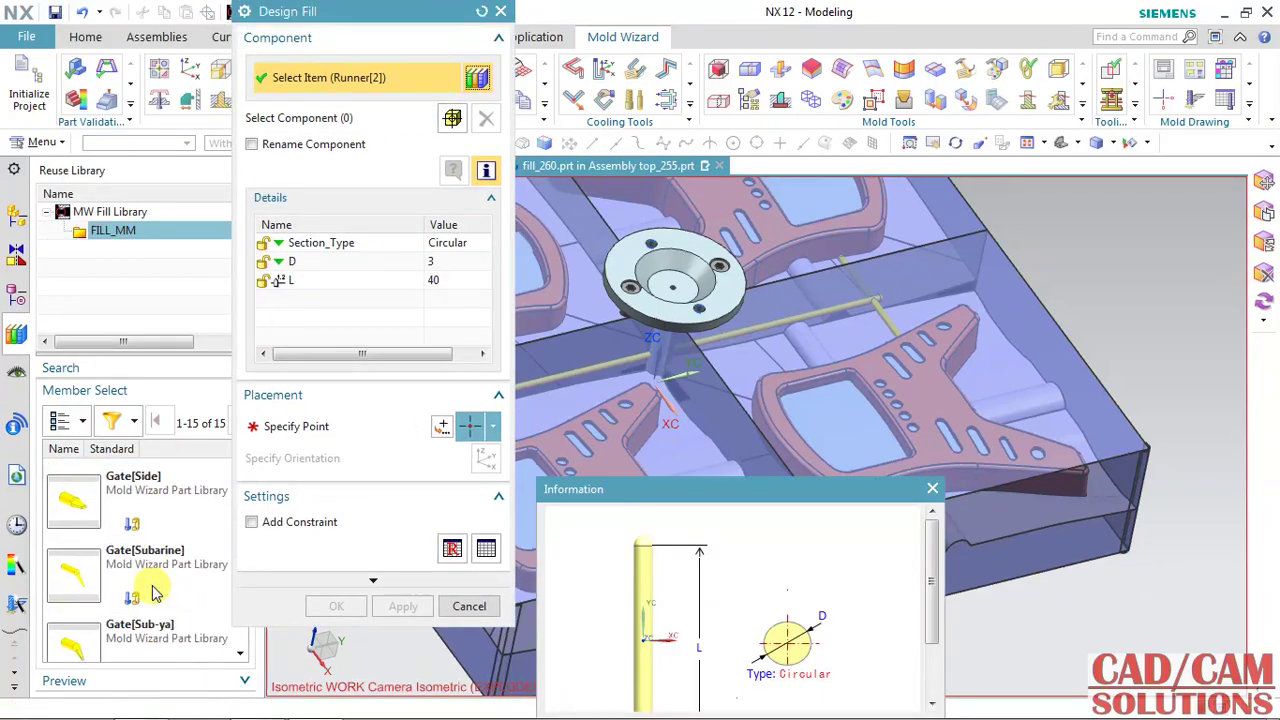
{"action": "scroll", "coordinate": [152, 590], "scroll_direction": "down", "scroll_amount": 1}
{"action": "left_click", "coordinate": [150, 628]}
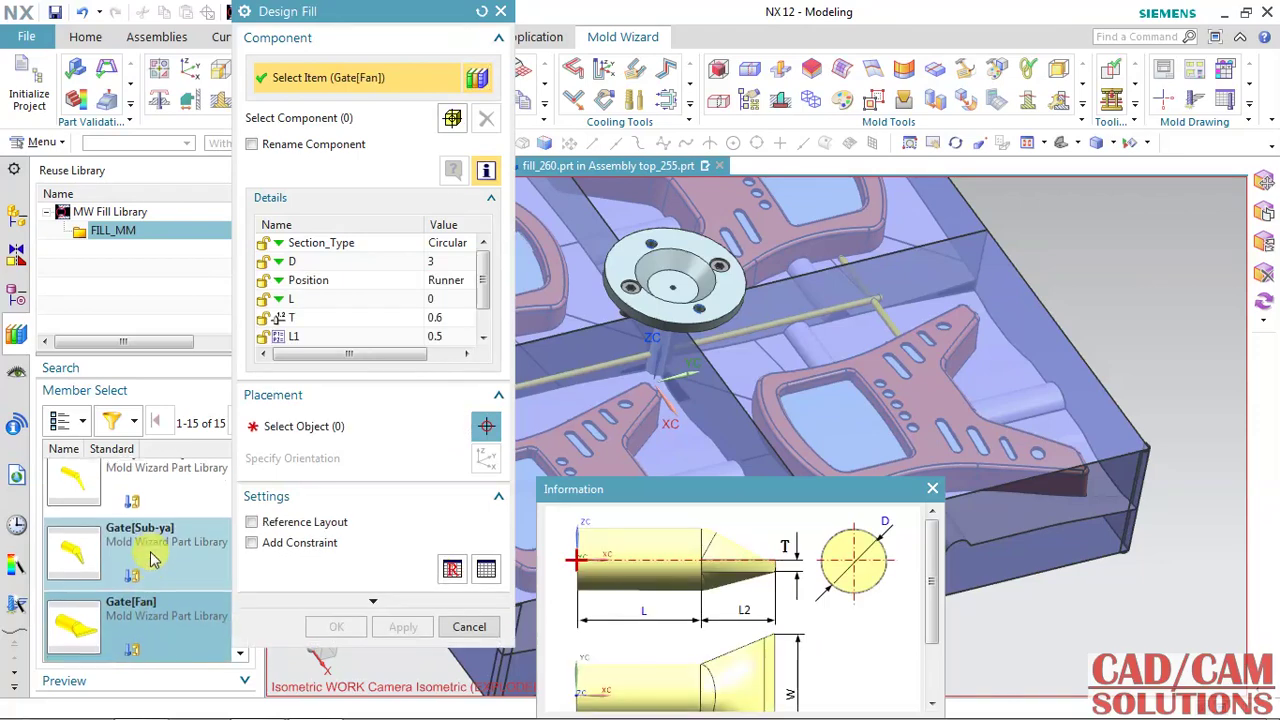
Set the fan gate diameter D to 5.
{"action": "left_click_drag", "start_coordinate": [676, 484], "coordinate": [989, 190]}
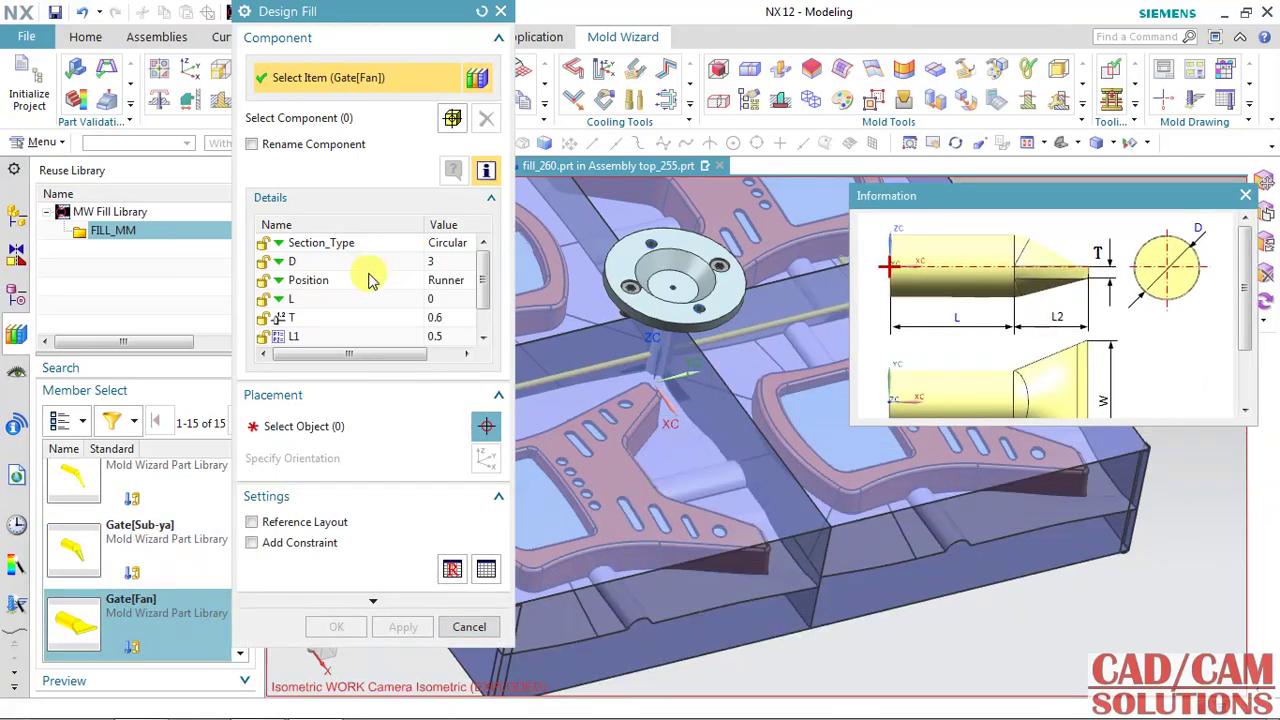
{"action": "left_click", "coordinate": [456, 262]}
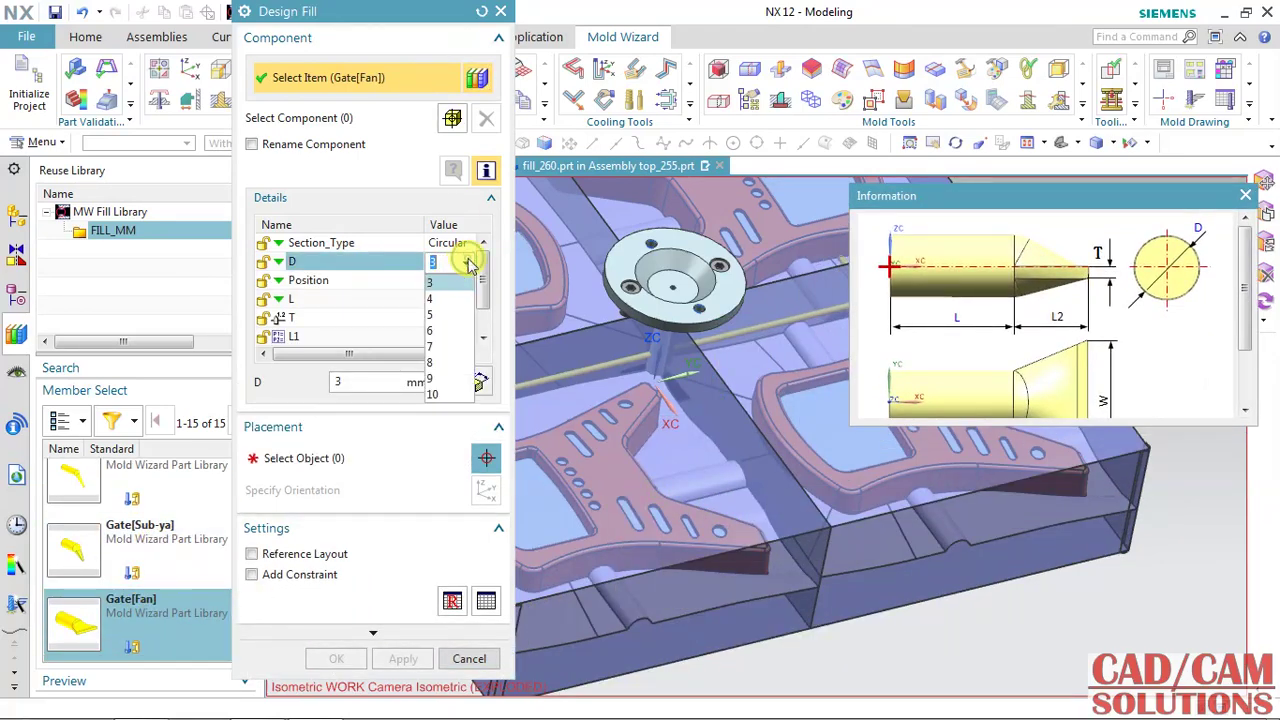
{"action": "type", "text": "5"}
{"action": "key", "text": "Return"}
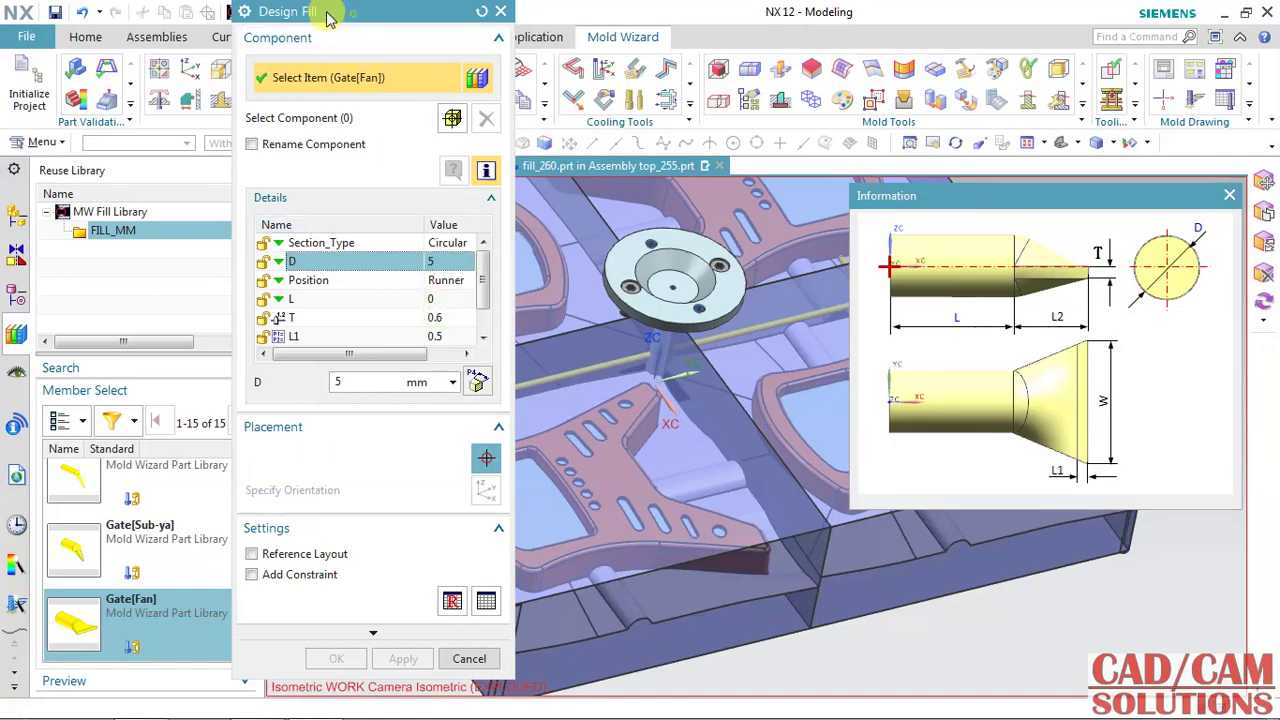
{"action": "left_click_drag", "start_coordinate": [323, 10], "coordinate": [125, 10]}
Attach the fan gates to the H-shaped runner and set gate length L to 5.
{"action": "left_click", "coordinate": [145, 452]}
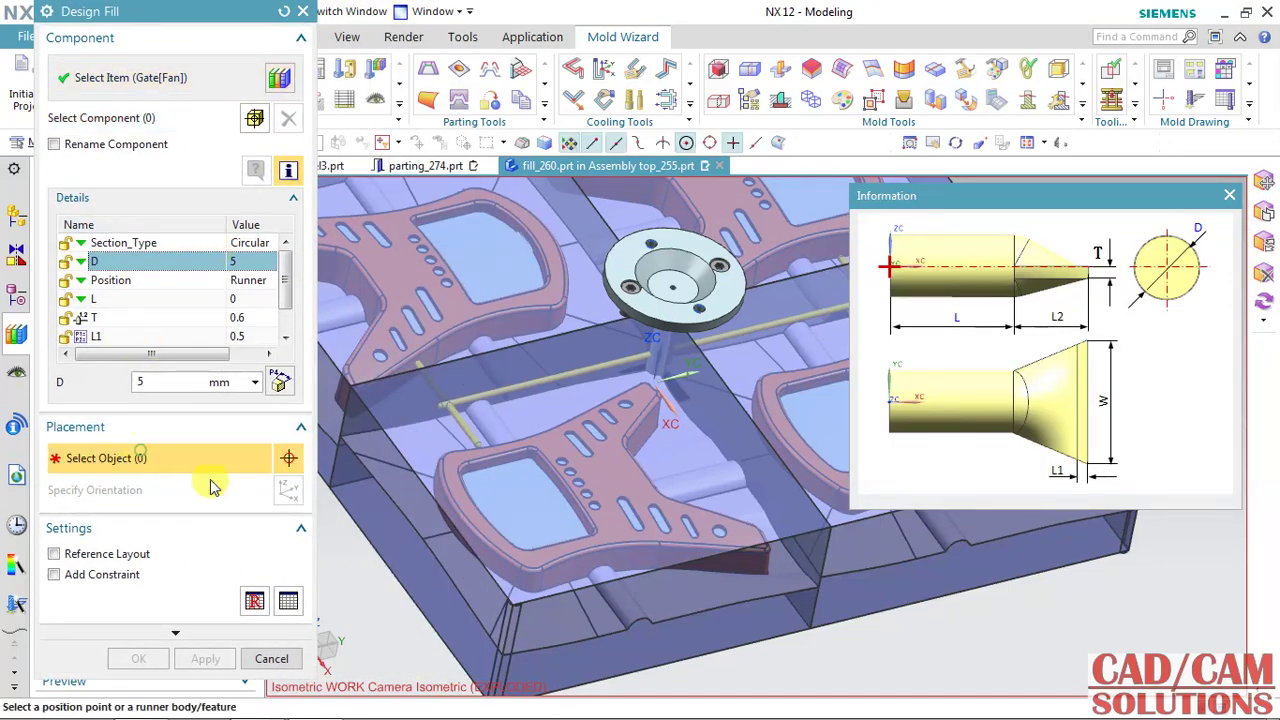
{"action": "left_click", "coordinate": [436, 378]}
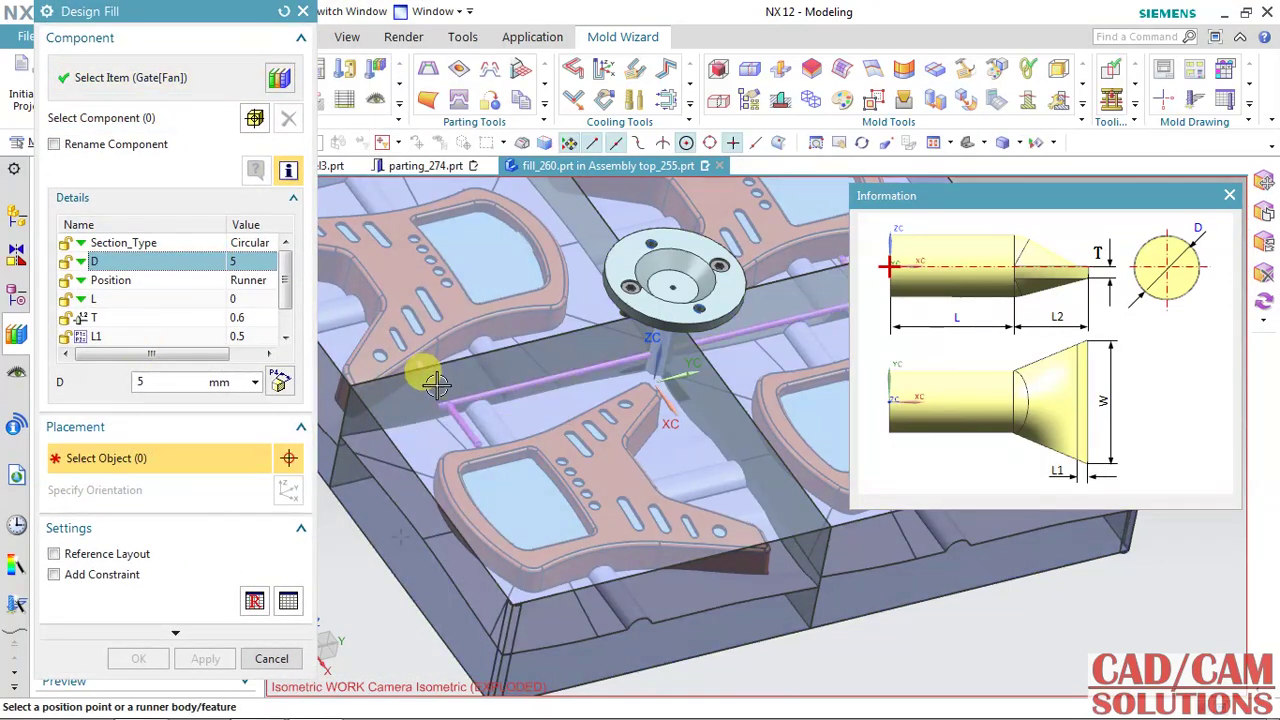
{"action": "left_click", "coordinate": [436, 385]}
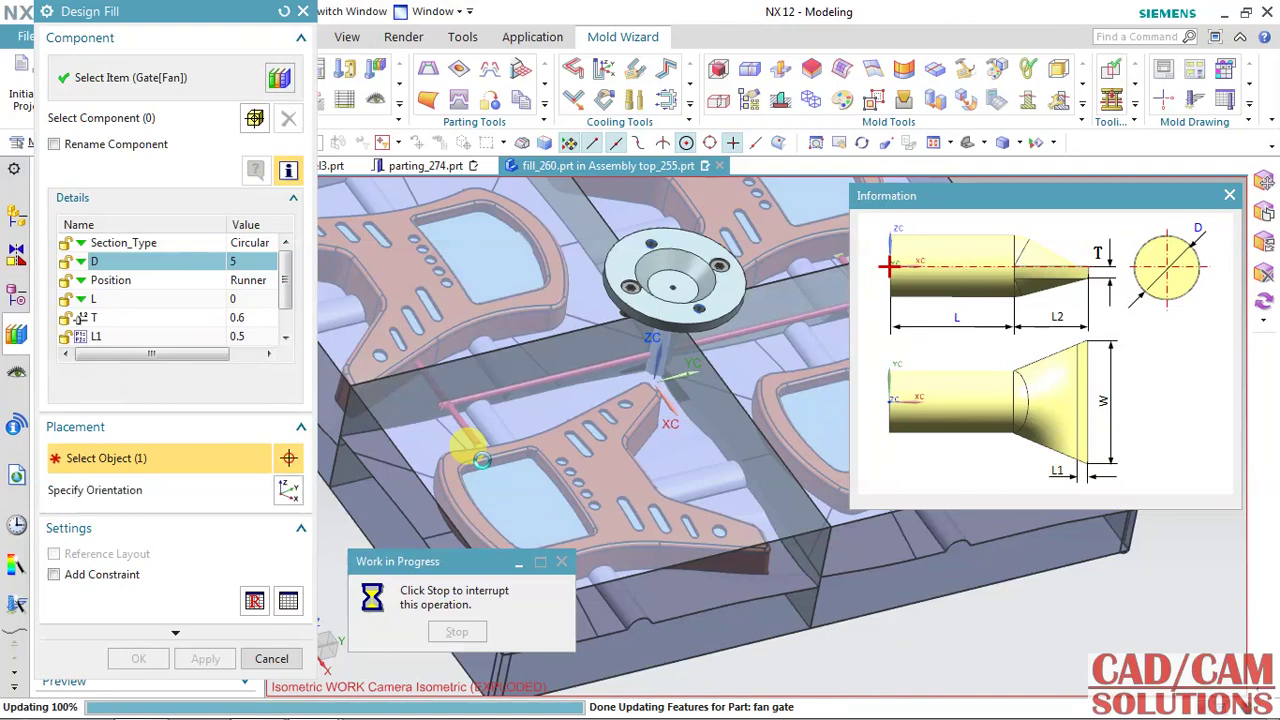
{"action": "scroll", "coordinate": [486, 449], "scroll_direction": "up", "scroll_amount": 3}
{"action": "mouse_move", "coordinate": [517, 491]}
{"action": "middle_mouse_down"}
{"action": "mouse_move", "coordinate": [530, 499]}
{"action": "mouse_move", "coordinate": [503, 528]}
{"action": "middle_mouse_up"}
{"action": "left_click", "coordinate": [168, 305]}
{"action": "type", "text": "5"}
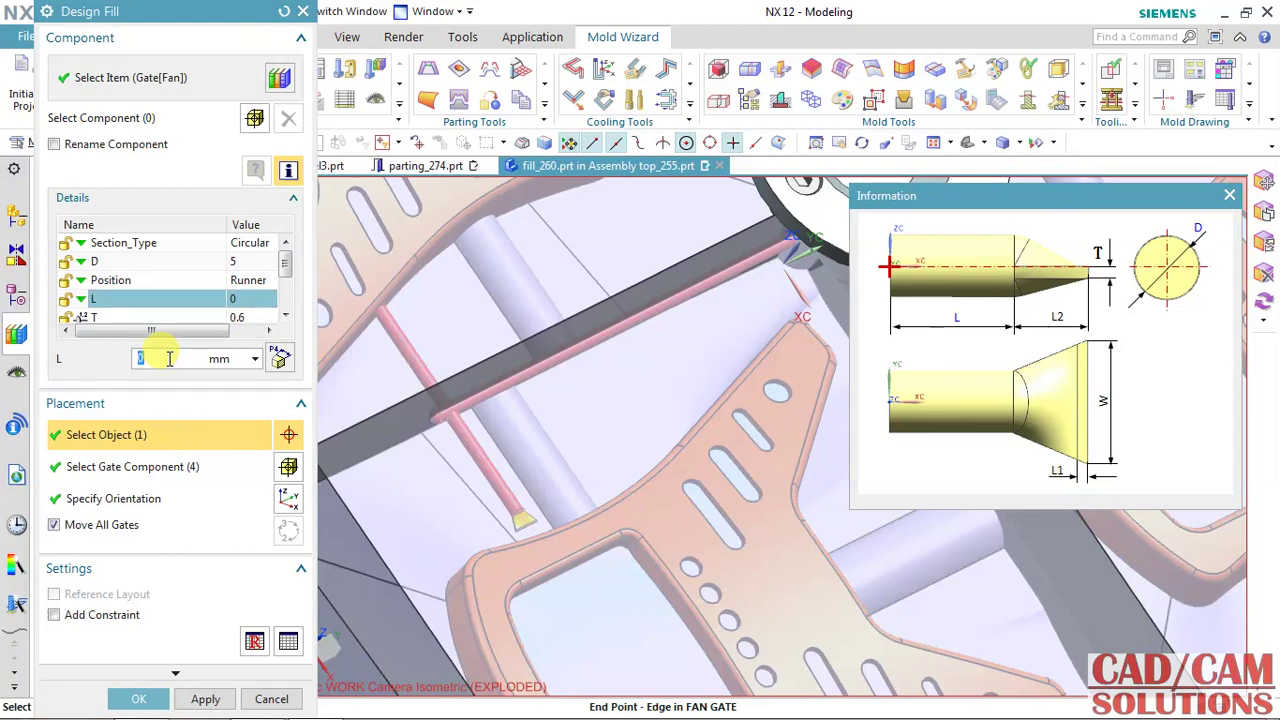
Apply the fan gate at L 5 and view the mold top-down to check its reach.
{"action": "left_click", "coordinate": [200, 697]}
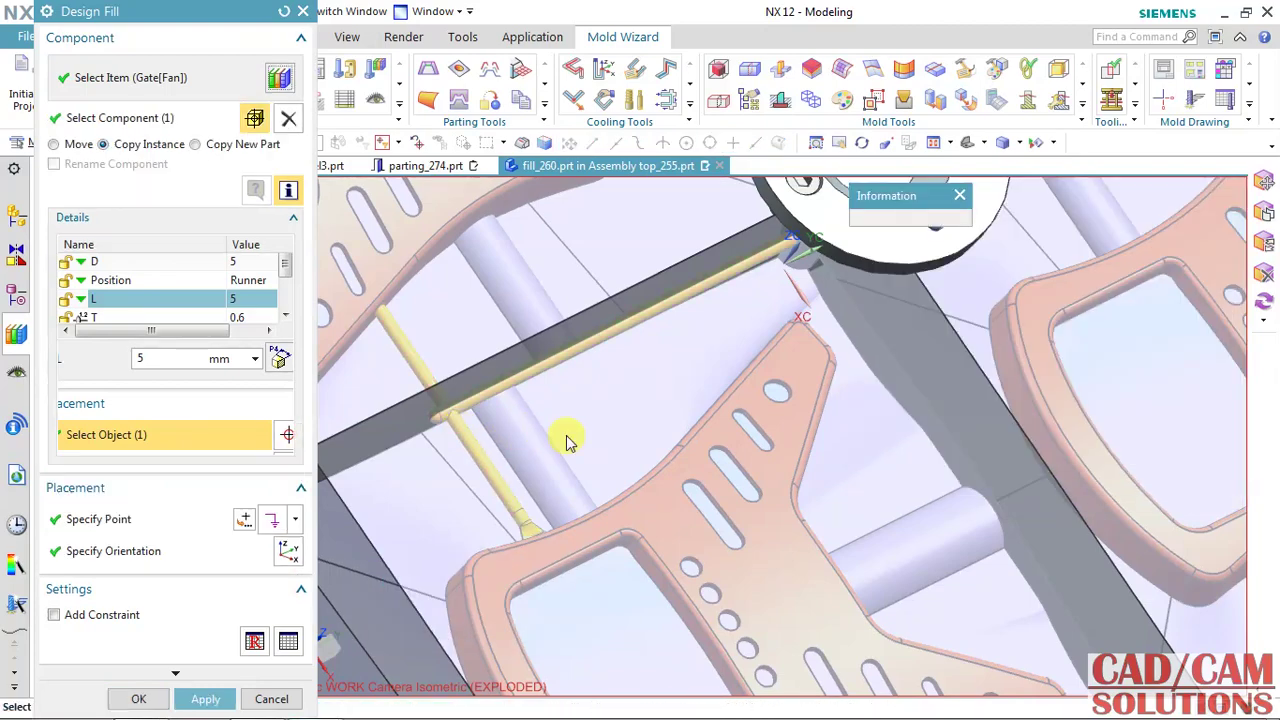
{"action": "mouse_move", "coordinate": [569, 452]}
{"action": "middle_mouse_down"}
{"action": "mouse_move", "coordinate": [523, 457]}
{"action": "mouse_move", "coordinate": [514, 557]}
{"action": "mouse_move", "coordinate": [519, 495]}
{"action": "middle_mouse_up"}
{"action": "key", "text": "F8"}
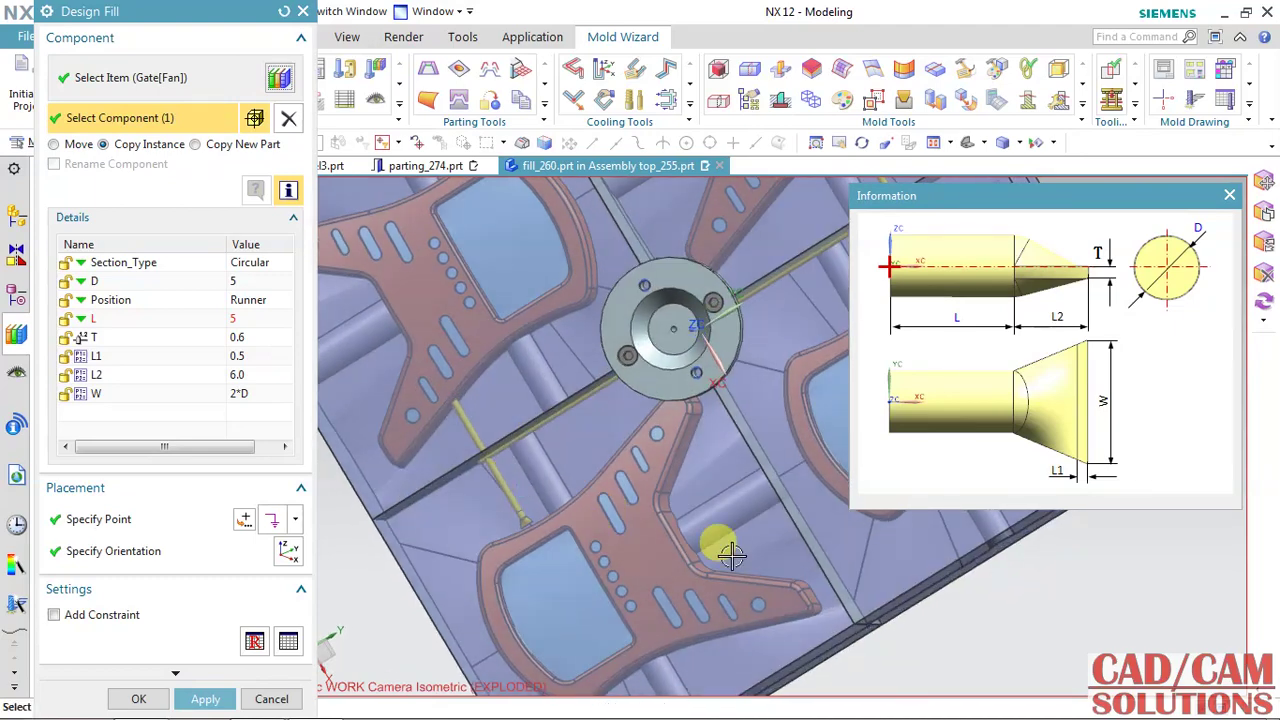
{"action": "scroll", "coordinate": [1006, 586], "scroll_direction": "down", "scroll_amount": 2}
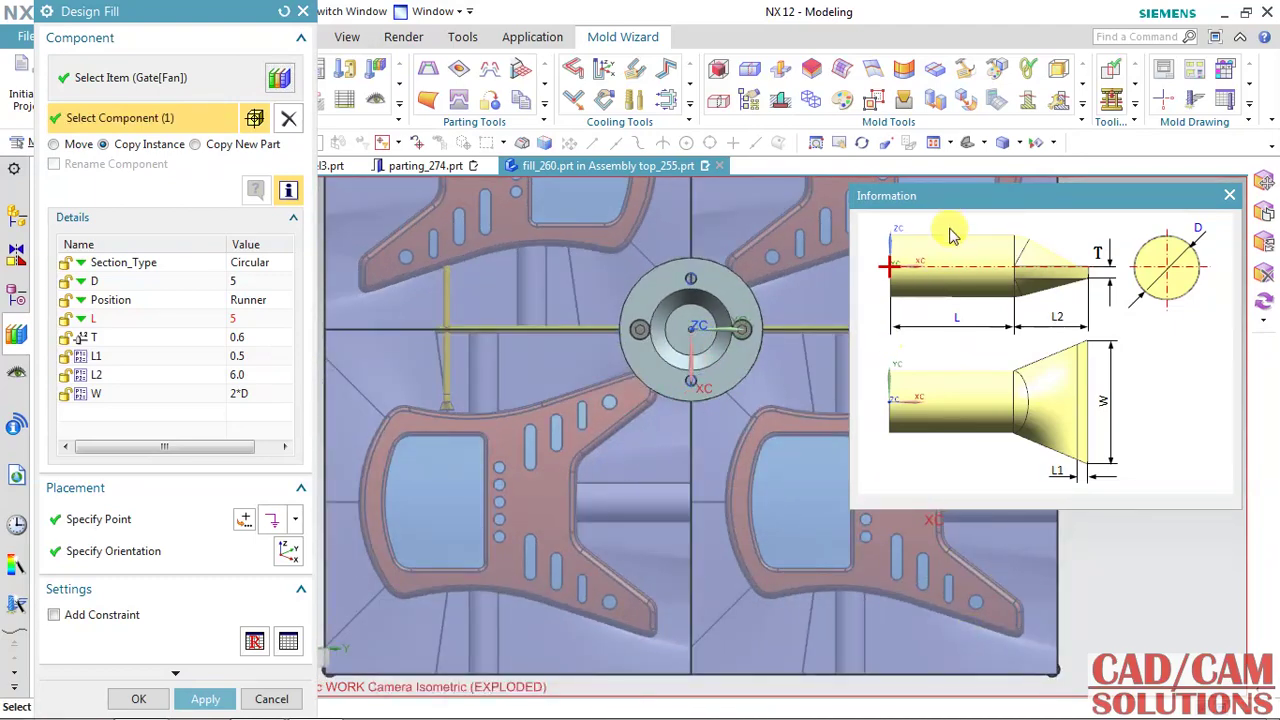
{"action": "left_click", "coordinate": [1229, 195]}
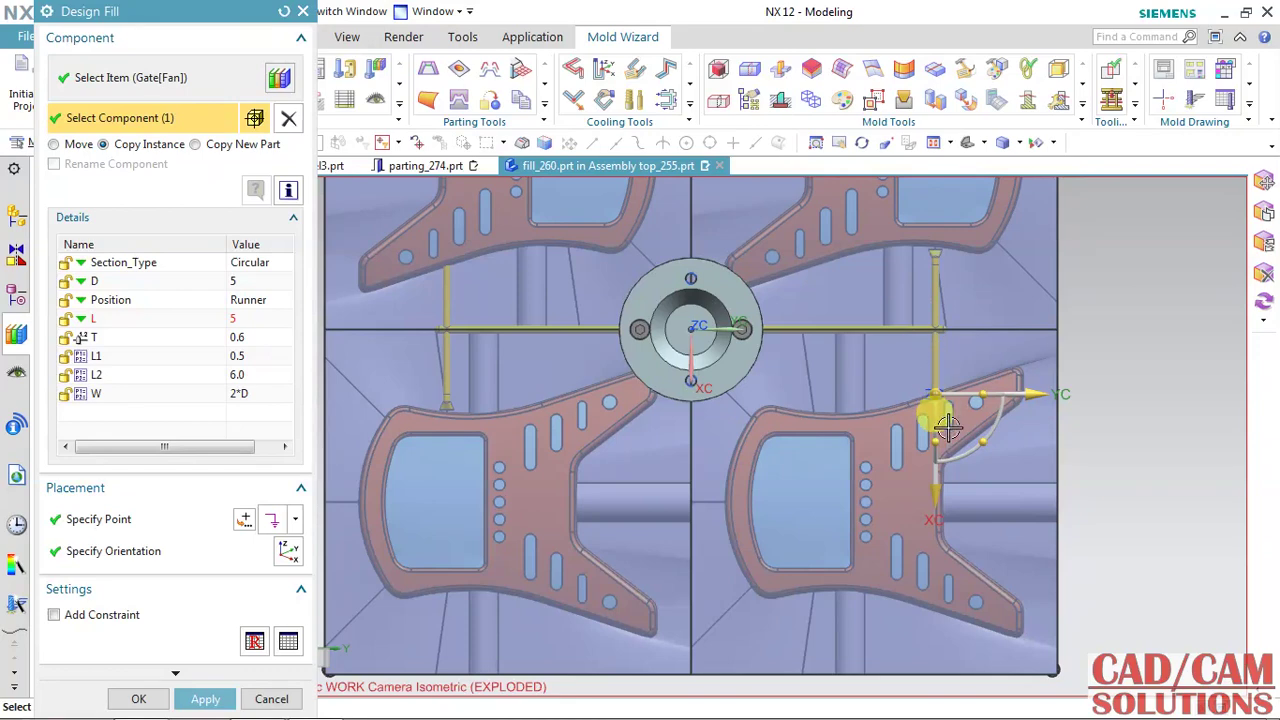
{"action": "scroll", "coordinate": [948, 427], "scroll_direction": "up", "scroll_amount": 1}
{"action": "scroll", "coordinate": [944, 460], "scroll_direction": "up", "scroll_amount": 1}
{"action": "scroll", "coordinate": [771, 414], "scroll_direction": "down", "scroll_amount": 2}
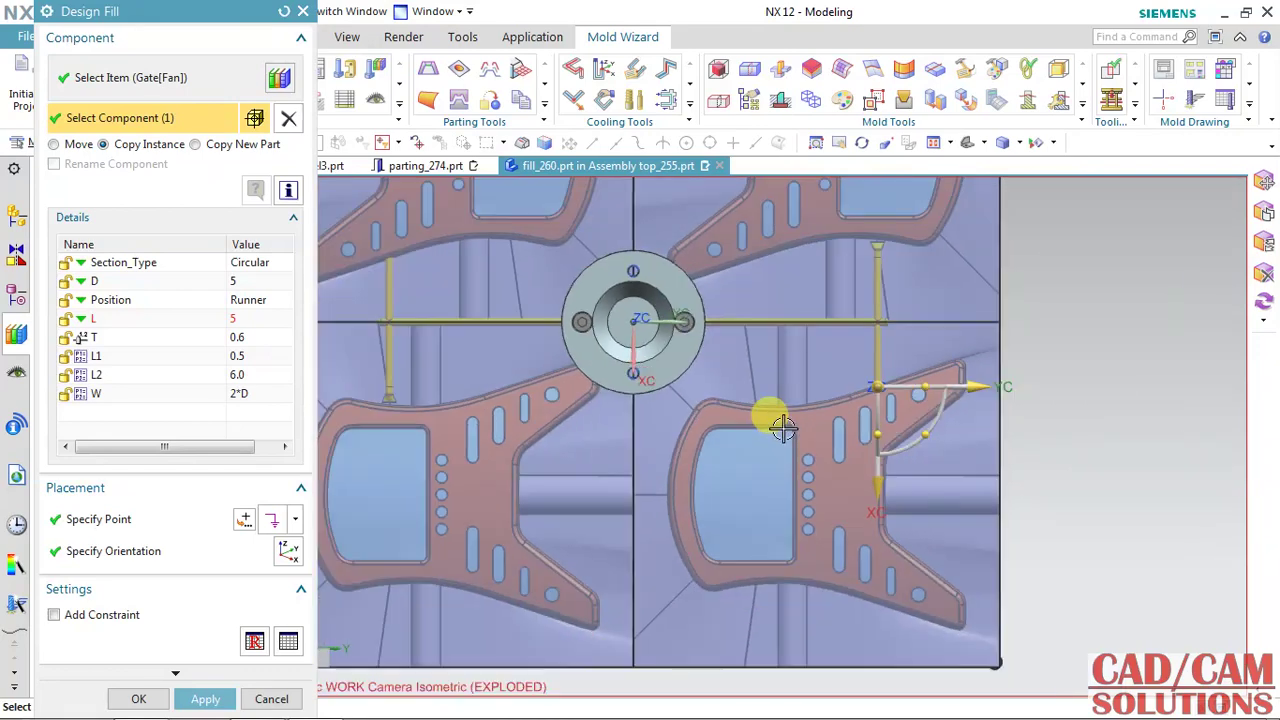
Raise the gate length L through 7 and 8 to 9, inspect the gate end, and accept.
{"action": "left_click", "coordinate": [240, 318]}
{"action": "type", "text": "7"}
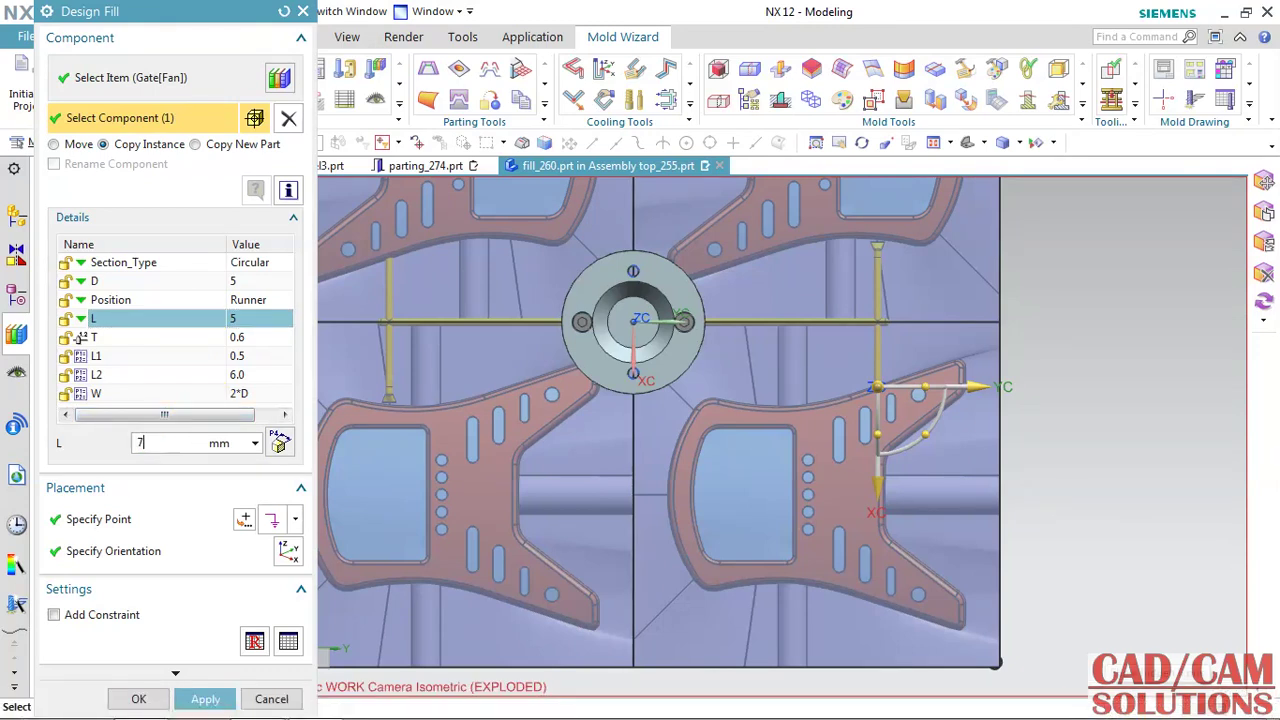
{"action": "key", "text": "Return"}
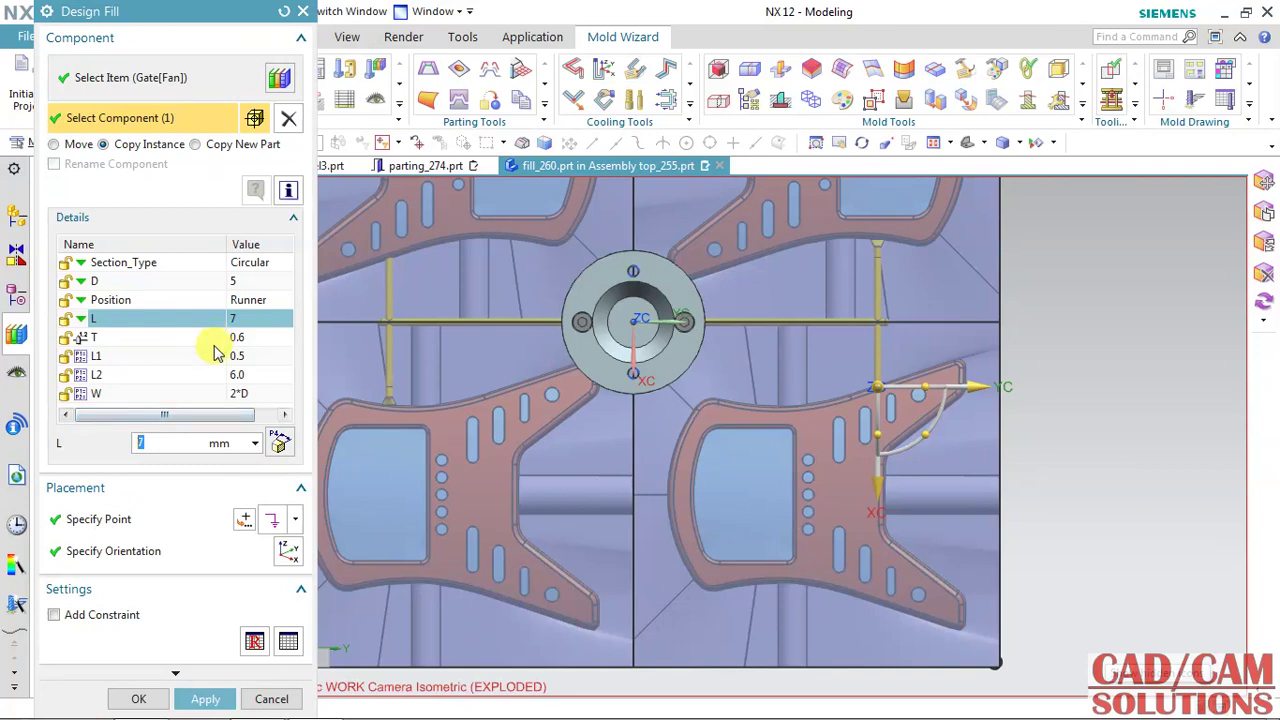
{"action": "type", "text": "8"}
{"action": "key", "text": "Return"}
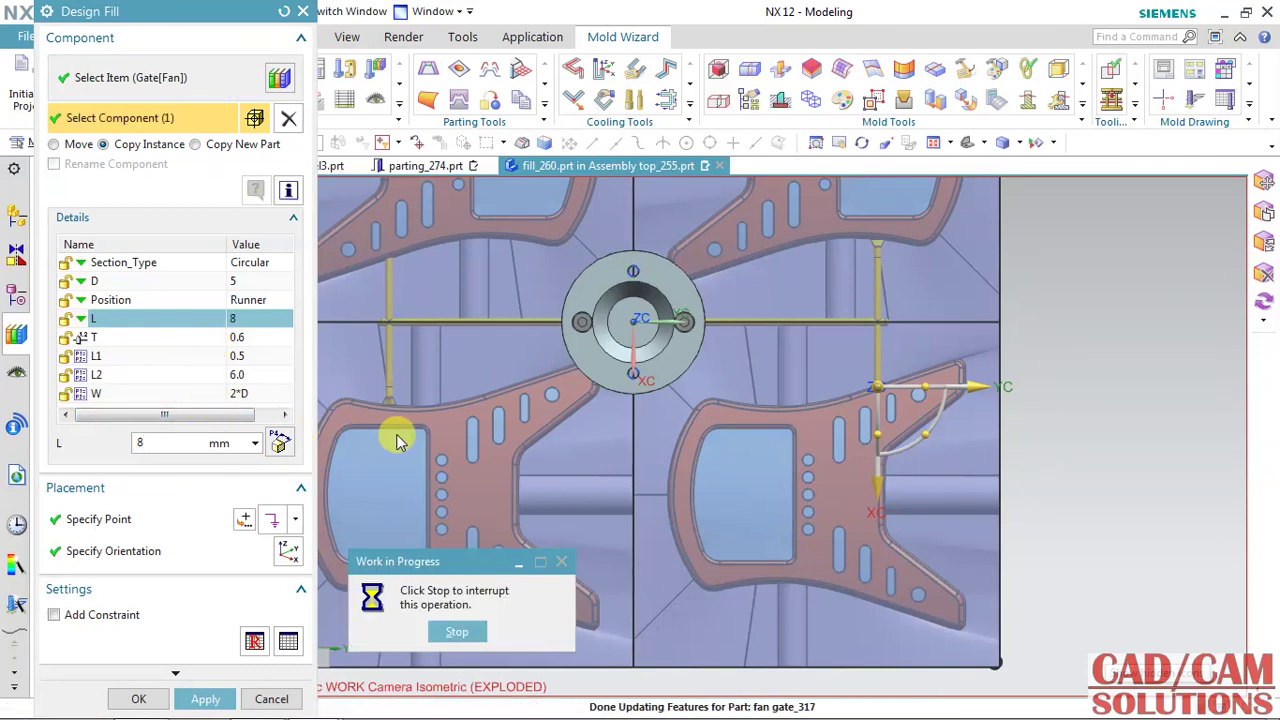
{"action": "mouse_move", "coordinate": [420, 443]}
{"action": "middle_mouse_down"}
{"action": "mouse_move", "coordinate": [457, 380]}
{"action": "mouse_move", "coordinate": [514, 337]}
{"action": "mouse_move", "coordinate": [535, 343]}
{"action": "mouse_move", "coordinate": [551, 289]}
{"action": "mouse_move", "coordinate": [545, 357]}
{"action": "mouse_move", "coordinate": [540, 266]}
{"action": "mouse_move", "coordinate": [548, 391]}
{"action": "mouse_move", "coordinate": [514, 414]}
{"action": "mouse_move", "coordinate": [534, 429]}
{"action": "middle_mouse_up"}
{"action": "scroll", "coordinate": [785, 500], "scroll_direction": "up", "scroll_amount": 3}
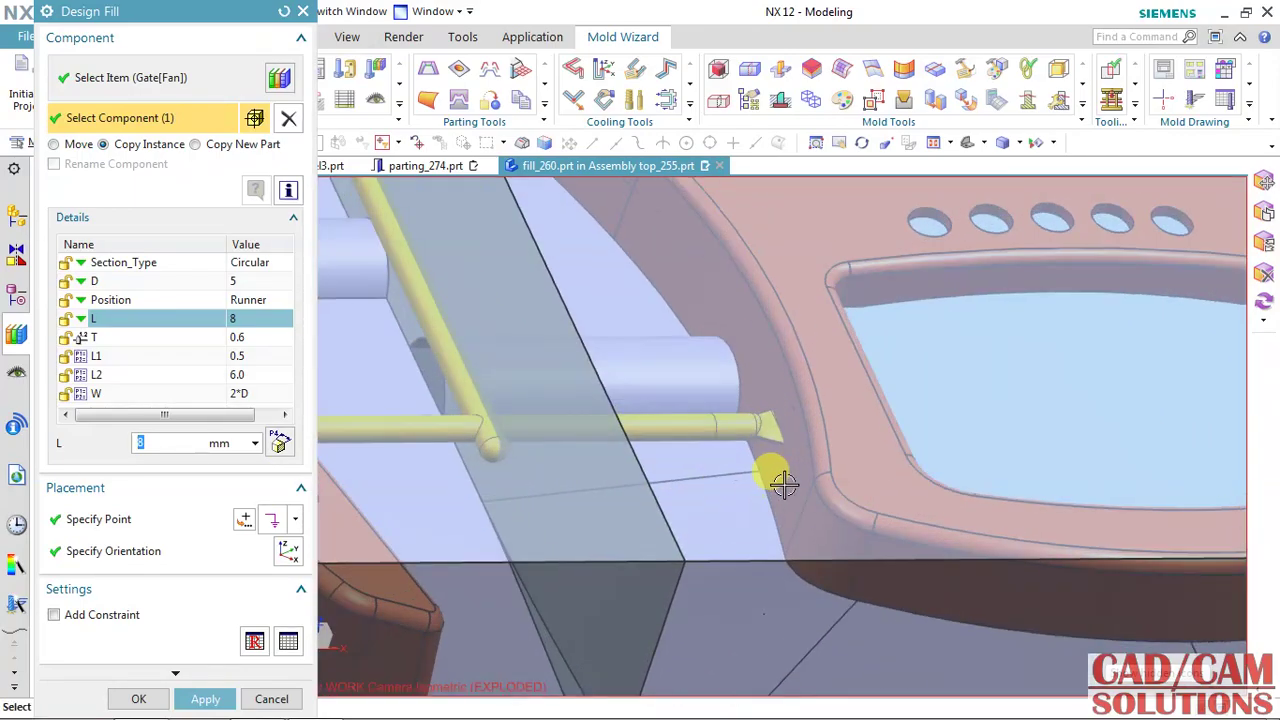
{"action": "scroll", "coordinate": [771, 471], "scroll_direction": "up", "scroll_amount": 2}
{"action": "scroll", "coordinate": [752, 410], "scroll_direction": "up", "scroll_amount": 2}
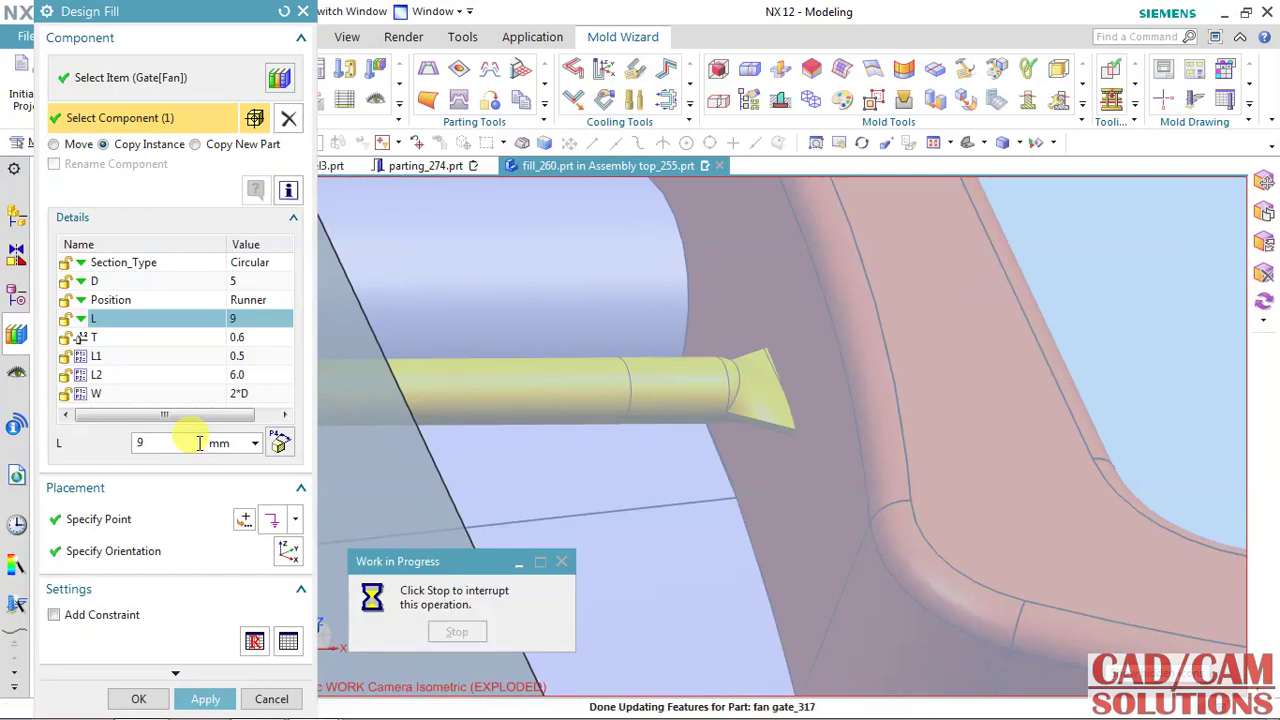
{"action": "left_click", "coordinate": [143, 699]}
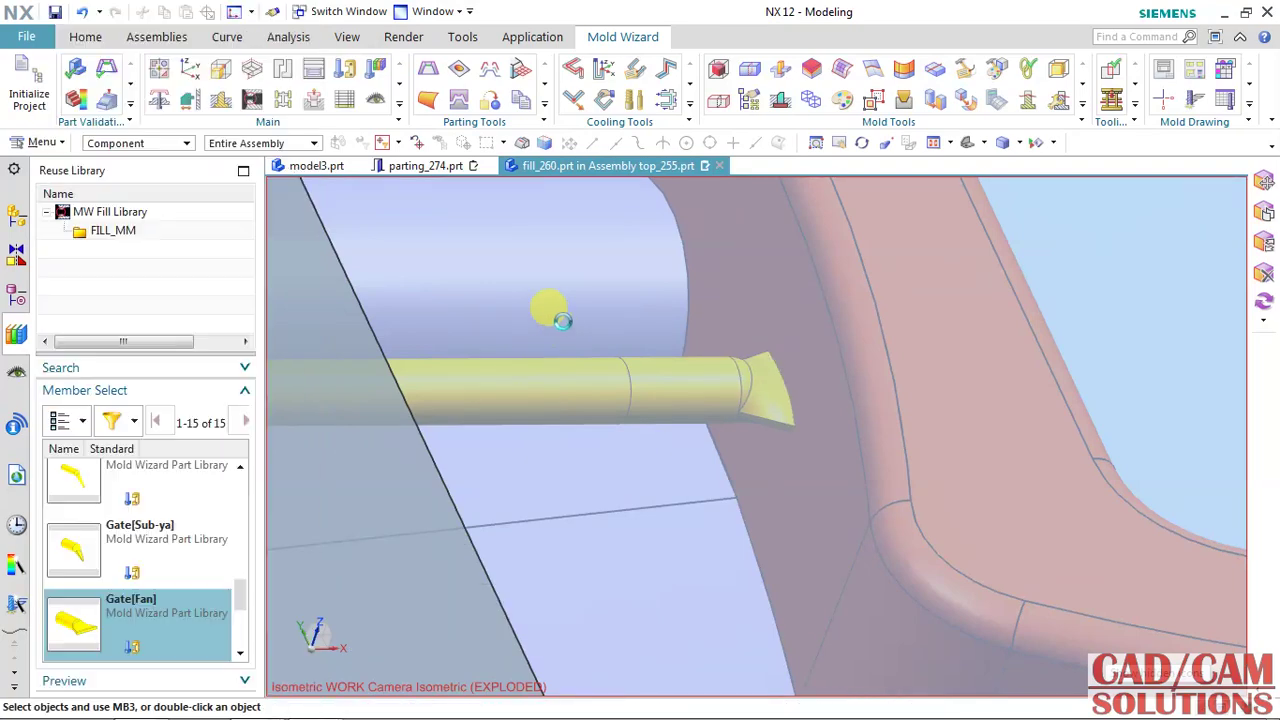
{"action": "key", "text": "End"}
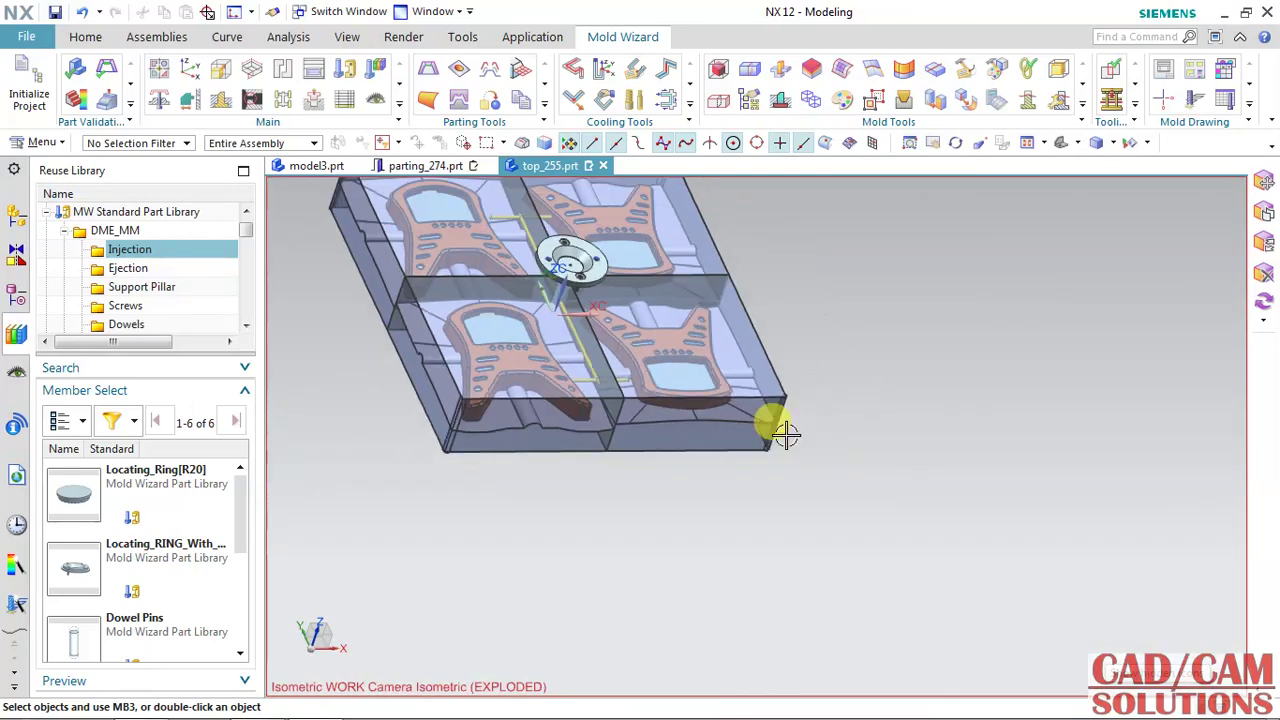
{"action": "middle_click_drag", "start_coordinate": [785, 435], "coordinate": [846, 414]}
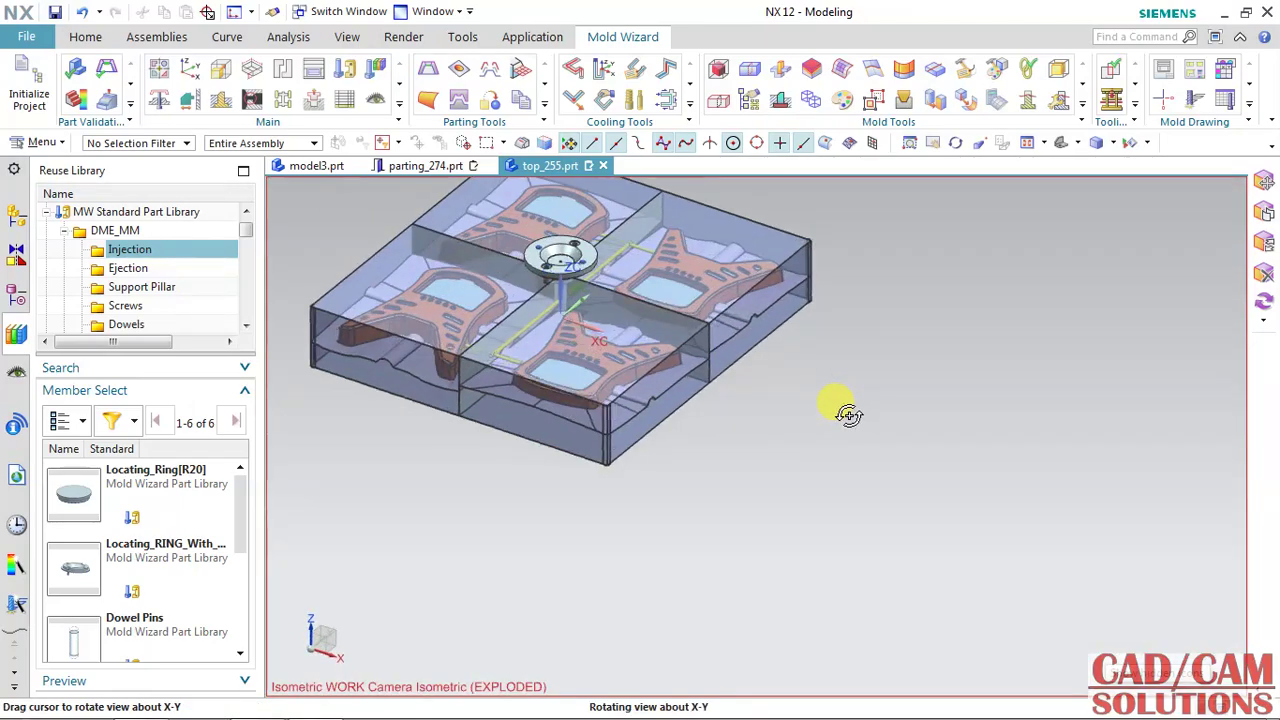
{"action": "scroll", "coordinate": [826, 514], "scroll_direction": "up", "scroll_amount": 1}
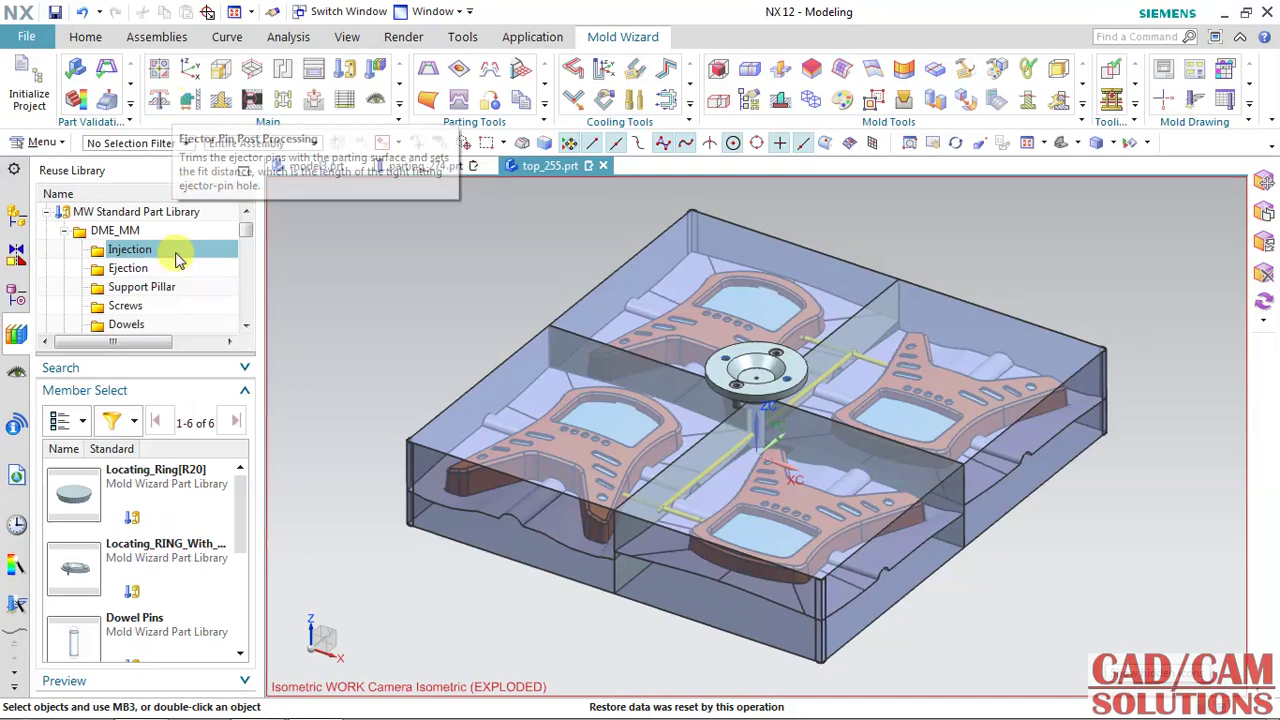
Choose the DME_MM Ejection shouldered ejector pin with CATALOG_LENGTH 125, view top-down, and apply.
{"action": "left_click", "coordinate": [121, 270]}
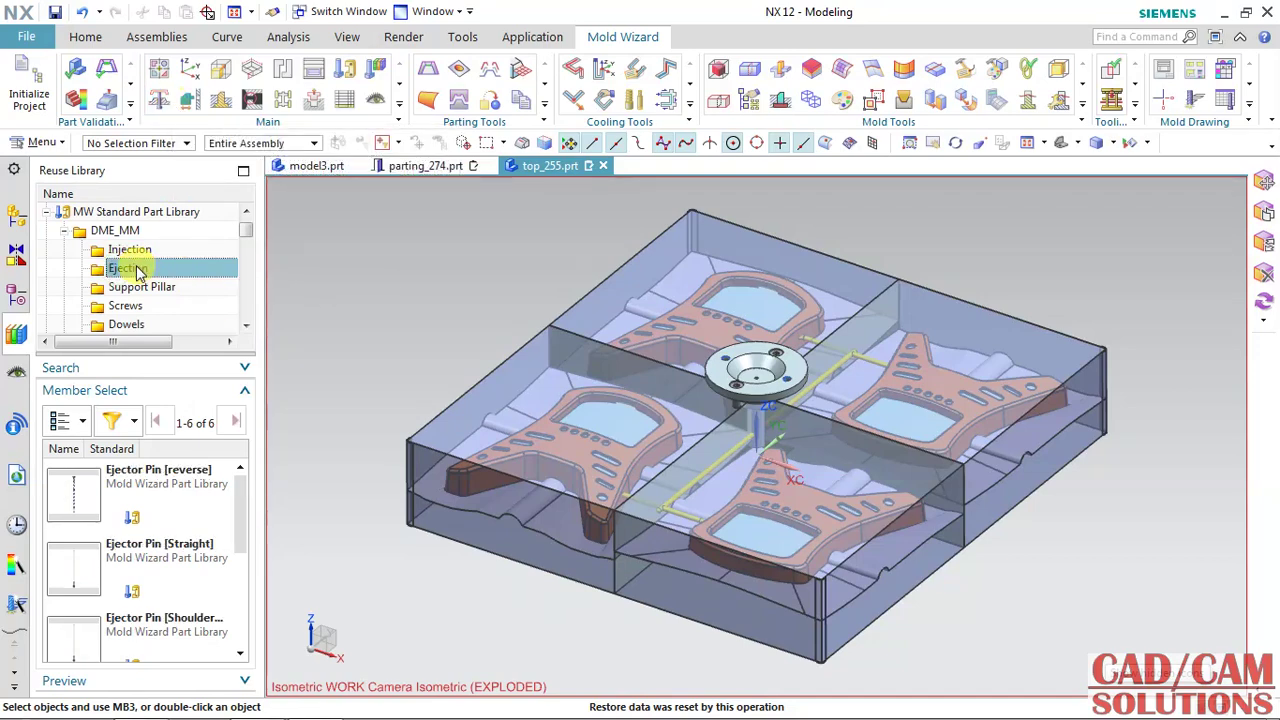
{"action": "mouse_move", "coordinate": [238, 478]}
{"action": "left_mouse_down"}
{"action": "mouse_move", "coordinate": [238, 600]}
{"action": "mouse_move", "coordinate": [245, 563]}
{"action": "left_mouse_up"}
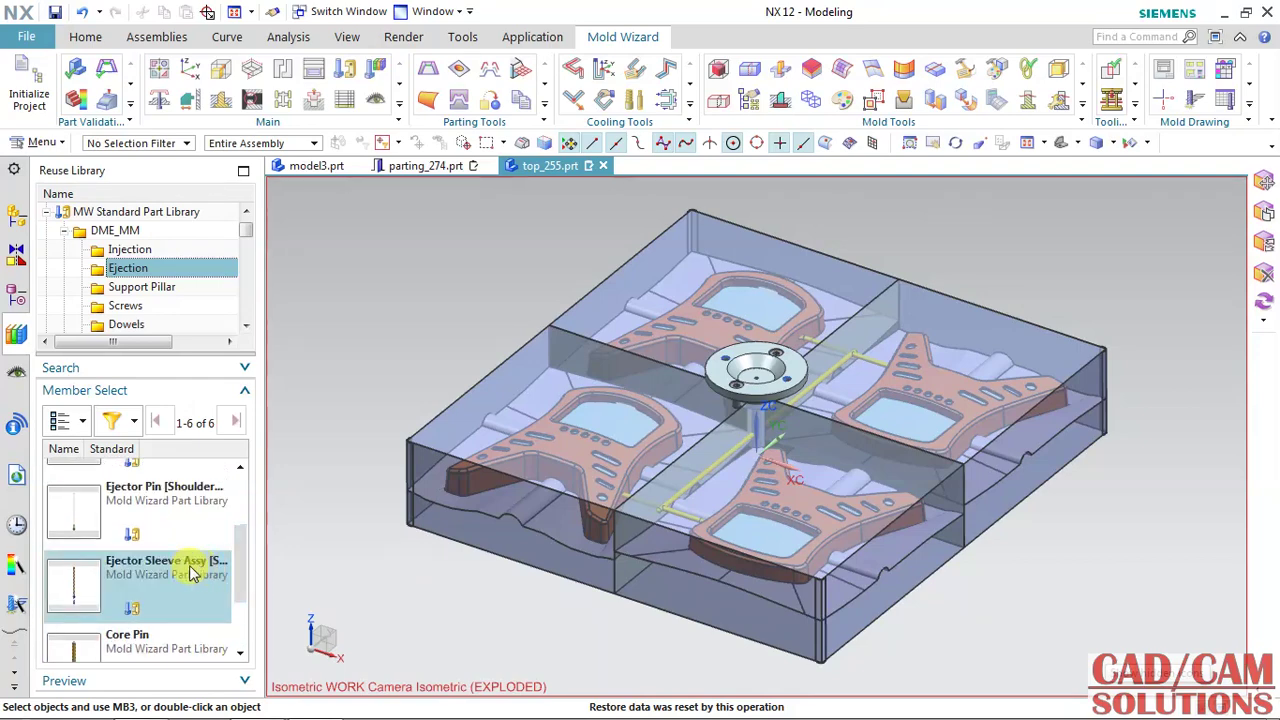
{"action": "left_click", "coordinate": [168, 510]}
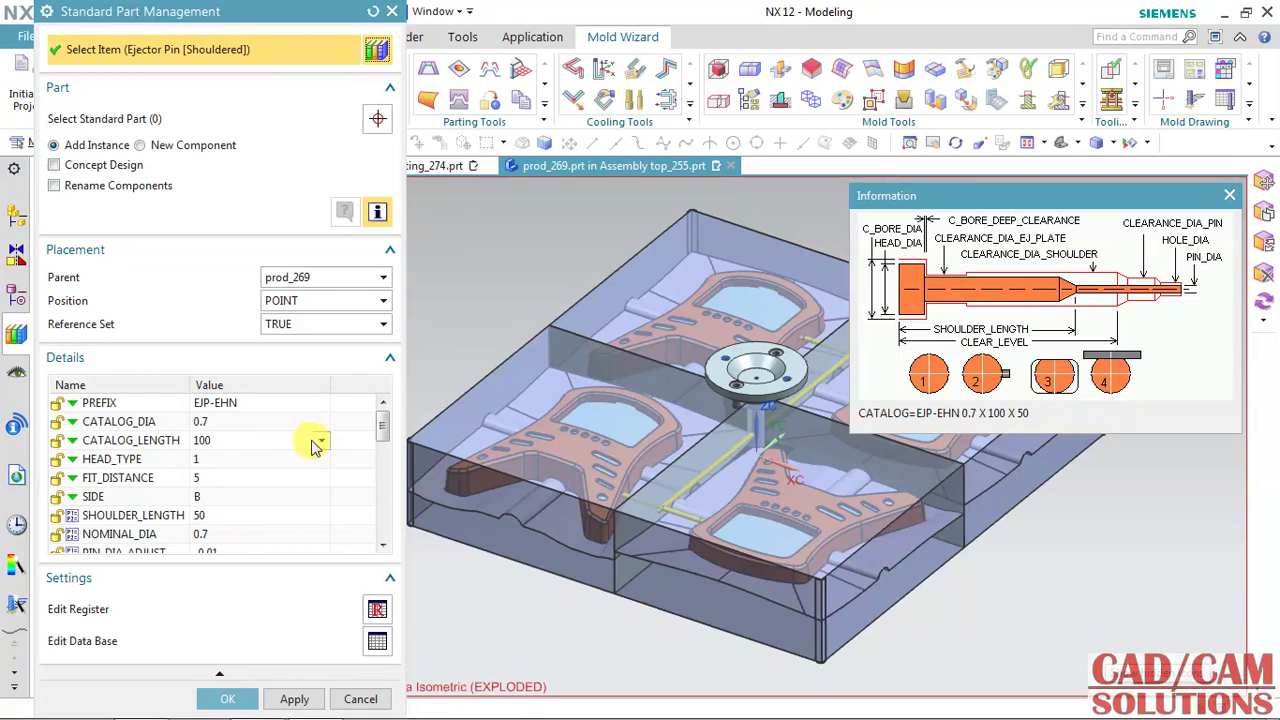
{"action": "left_click", "coordinate": [318, 442]}
{"action": "left_click", "coordinate": [251, 478]}
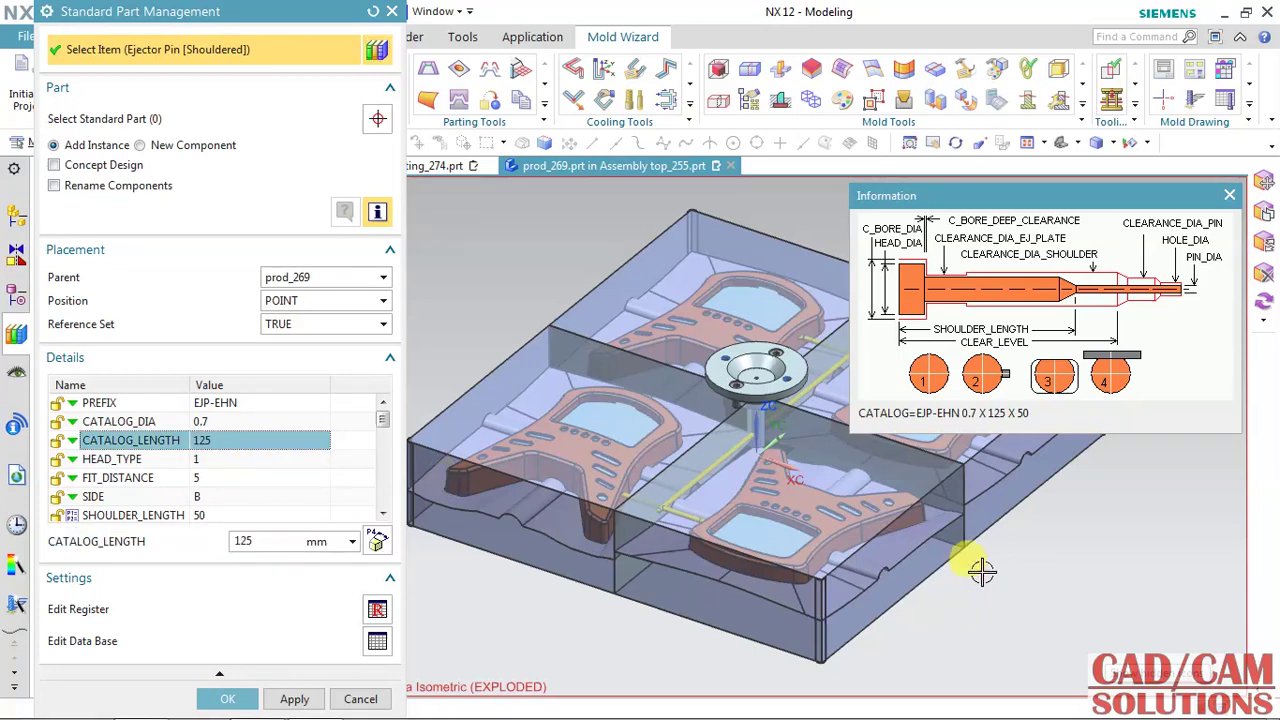
{"action": "middle_click_drag", "start_coordinate": [982, 570], "coordinate": [886, 457]}
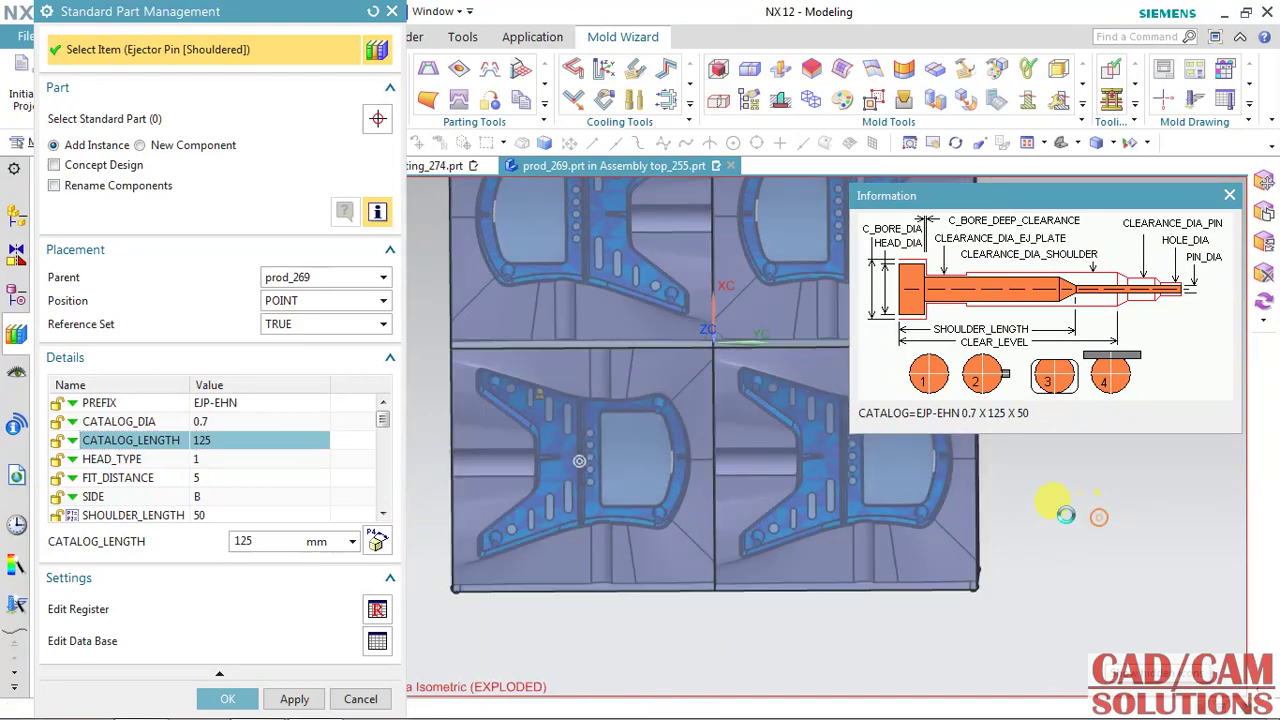
{"action": "middle_click_drag", "start_coordinate": [1066, 515], "coordinate": [857, 491]}
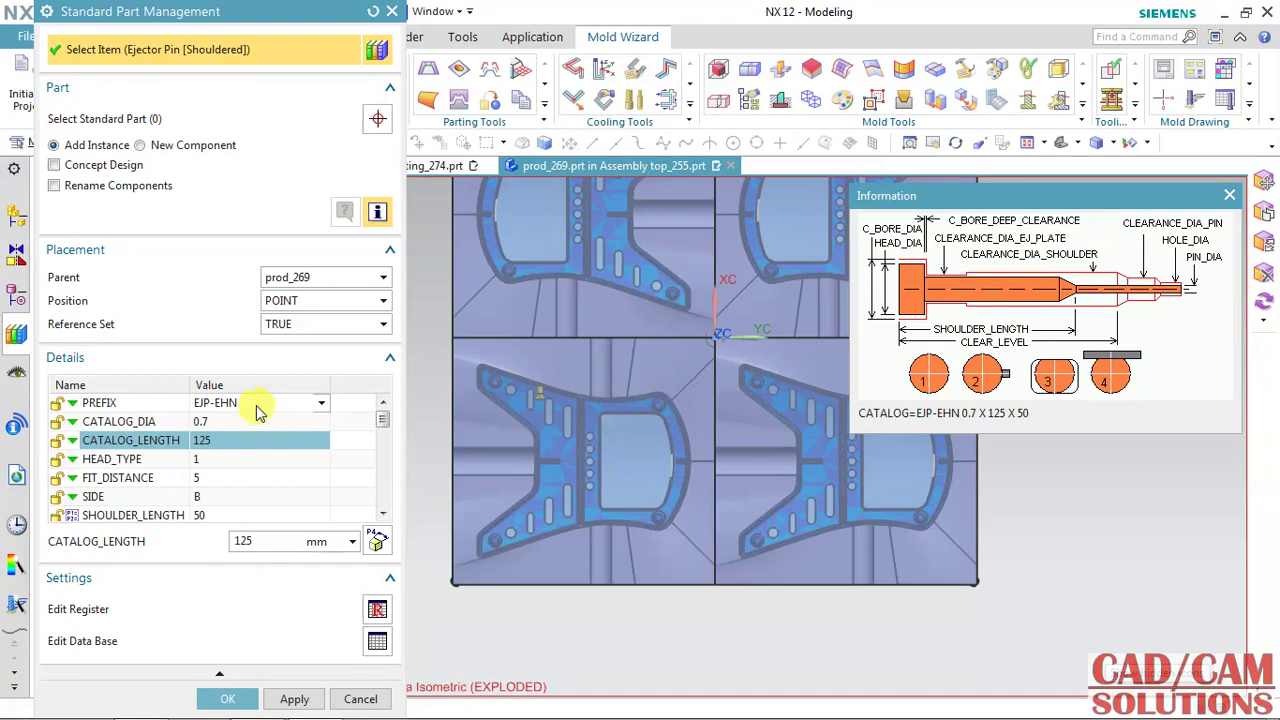
{"action": "scroll", "coordinate": [520, 407], "scroll_direction": "up", "scroll_amount": 1}
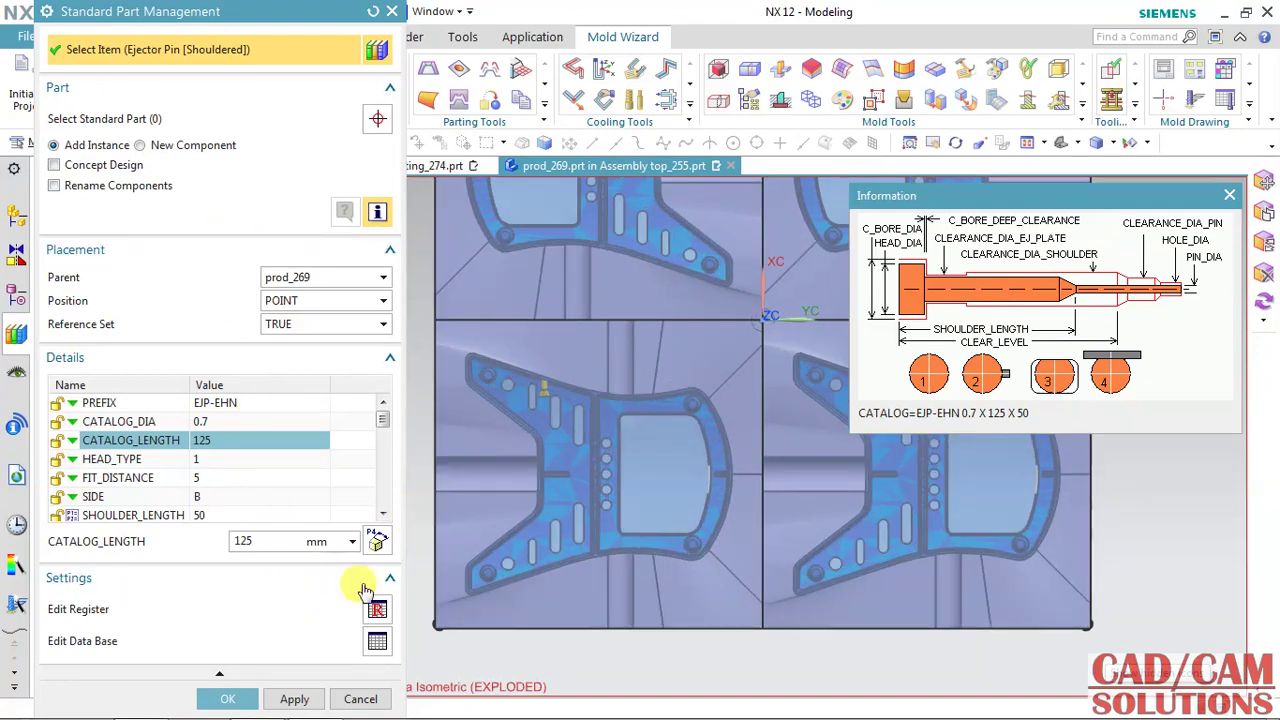
{"action": "left_click", "coordinate": [293, 699]}
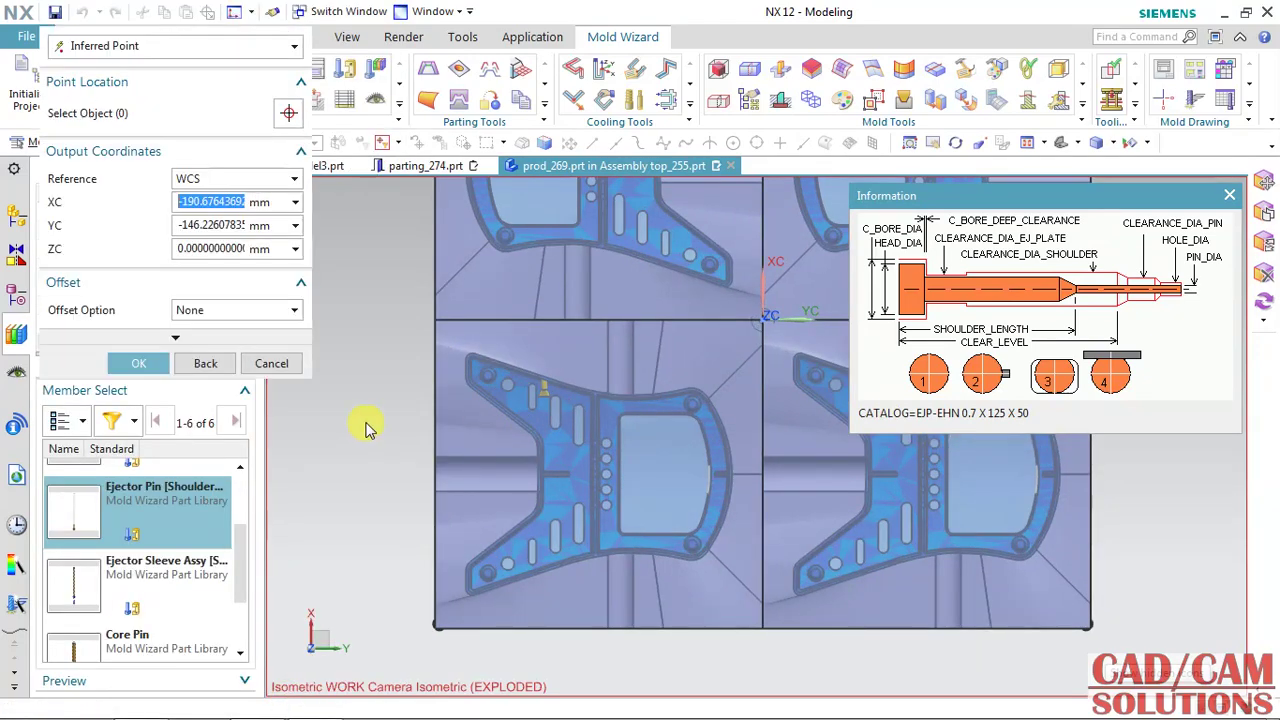
Place four EJP-EHN 0.7 X 125 X 50 pins around the pocket bosses, edges and plate corner.
{"action": "scroll", "coordinate": [681, 425], "scroll_direction": "up", "scroll_amount": 3}
{"action": "scroll", "coordinate": [714, 400], "scroll_direction": "up", "scroll_amount": 3}
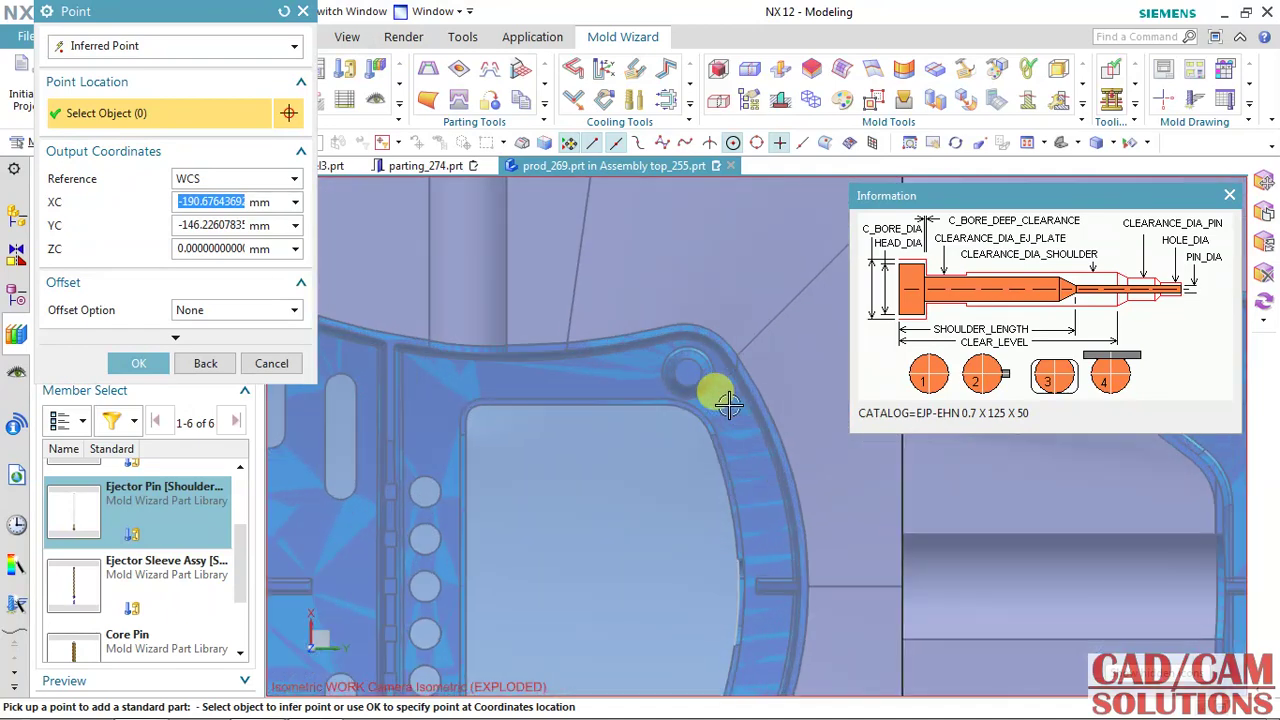
{"action": "left_click", "coordinate": [573, 357]}
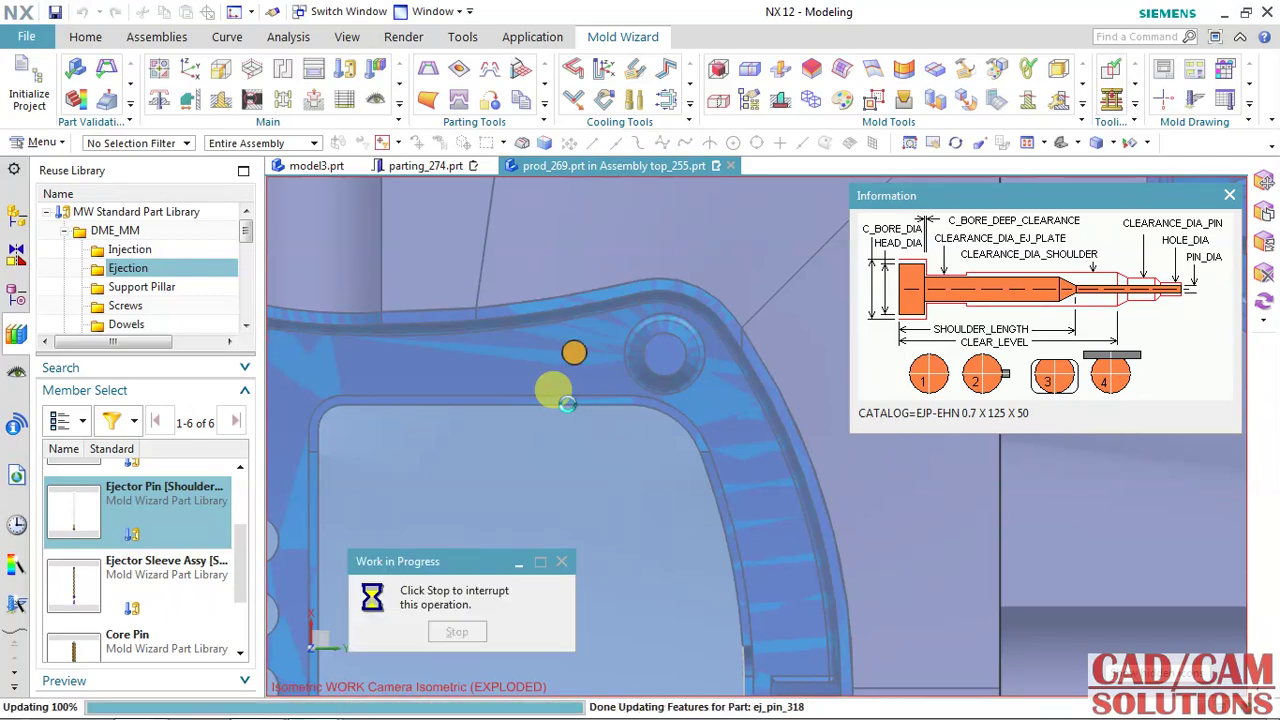
{"action": "scroll", "coordinate": [567, 403], "scroll_direction": "down", "scroll_amount": 5}
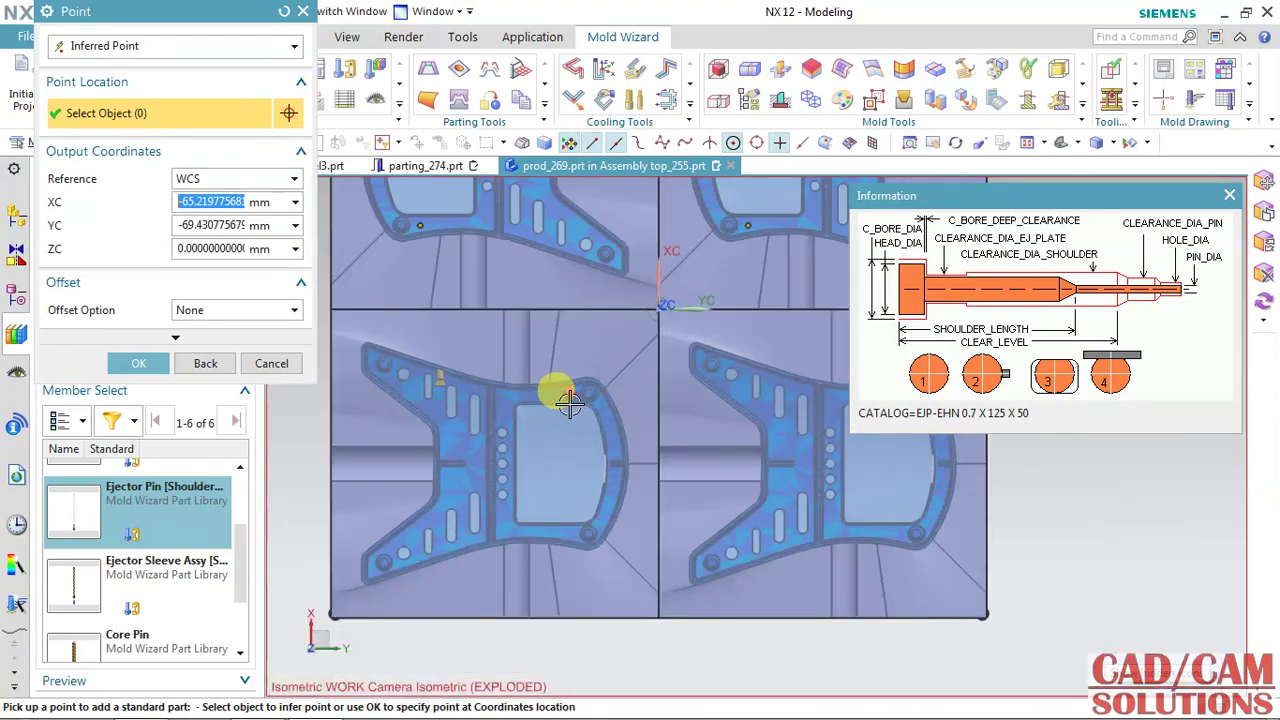
{"action": "scroll", "coordinate": [568, 402], "scroll_direction": "down", "scroll_amount": 2}
{"action": "scroll", "coordinate": [567, 403], "scroll_direction": "up", "scroll_amount": 2}
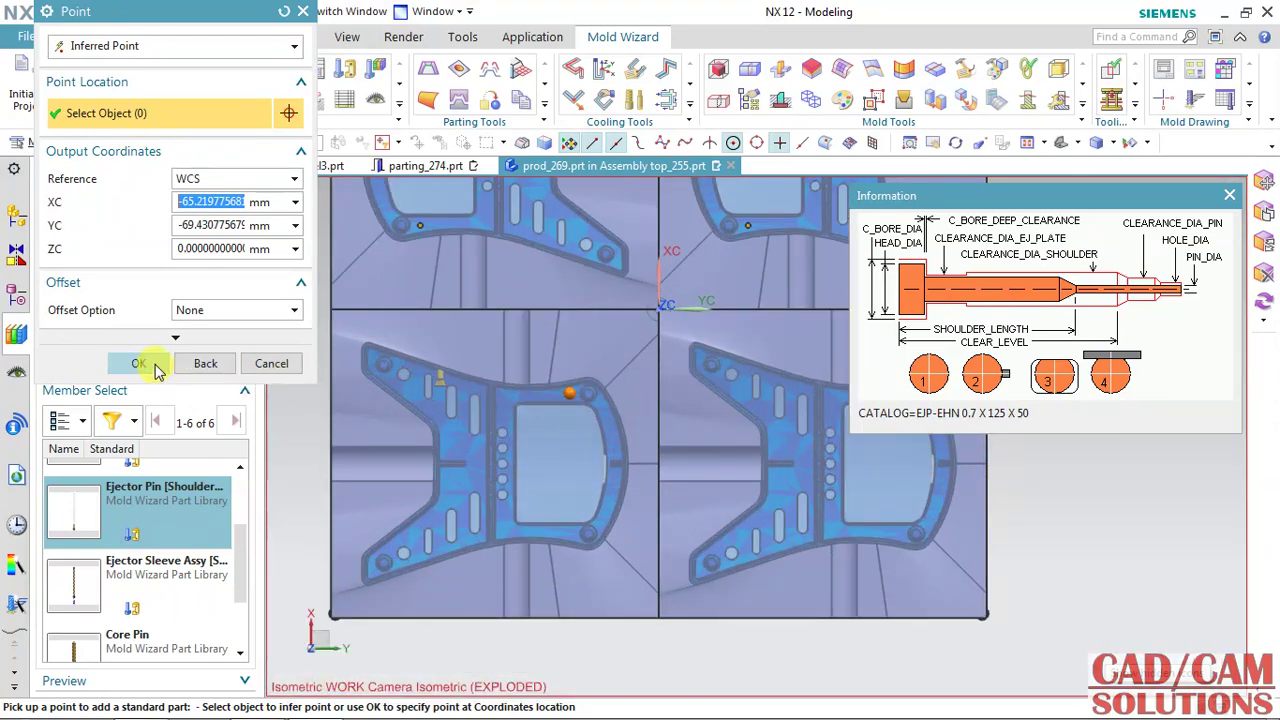
{"action": "left_click", "coordinate": [155, 366]}
{"action": "scroll", "coordinate": [560, 528], "scroll_direction": "up", "scroll_amount": 3}
{"action": "scroll", "coordinate": [567, 533], "scroll_direction": "up", "scroll_amount": 3}
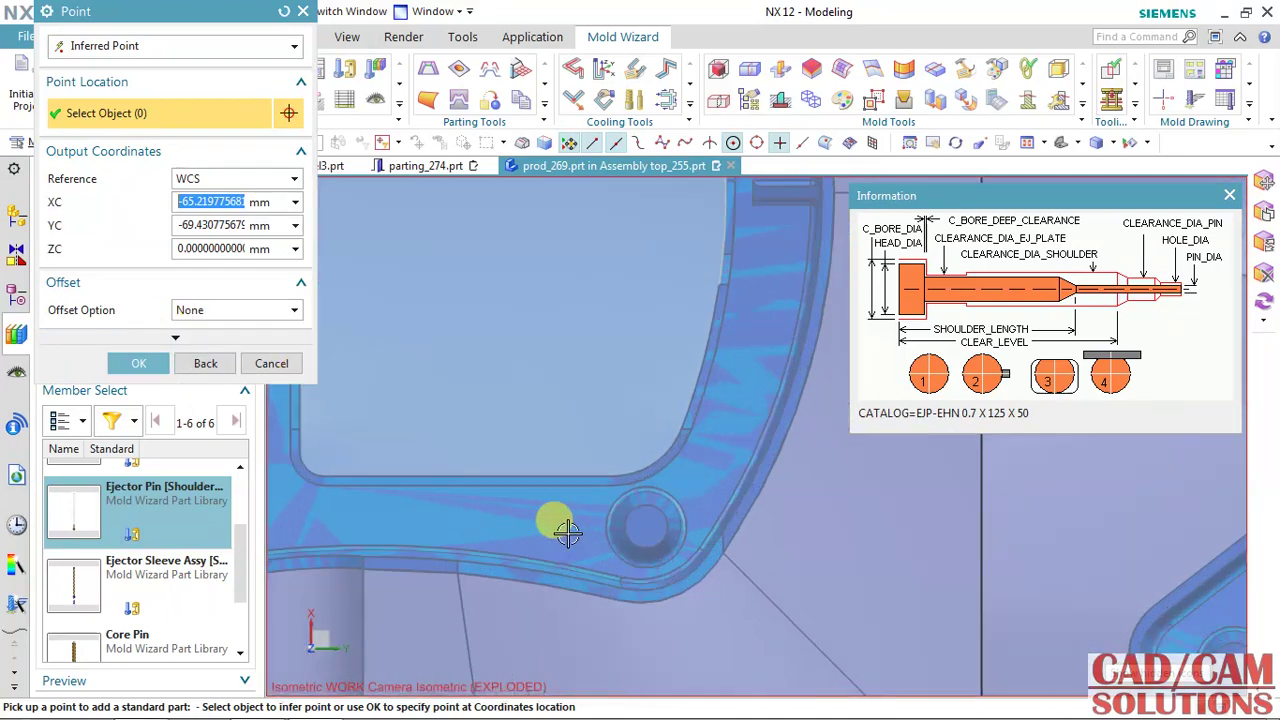
{"action": "middle_click", "coordinate": [547, 525]}
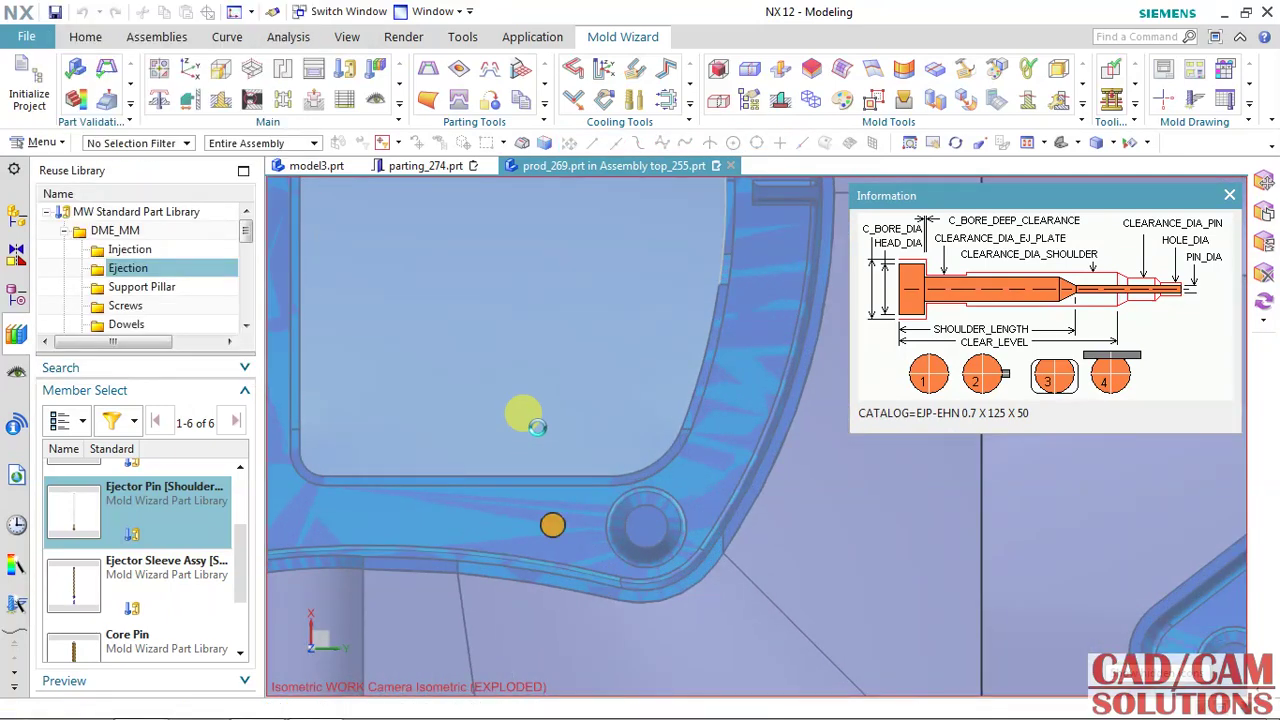
{"action": "scroll", "coordinate": [537, 425], "scroll_direction": "down", "scroll_amount": 2}
{"action": "scroll", "coordinate": [537, 425], "scroll_direction": "down", "scroll_amount": 3}
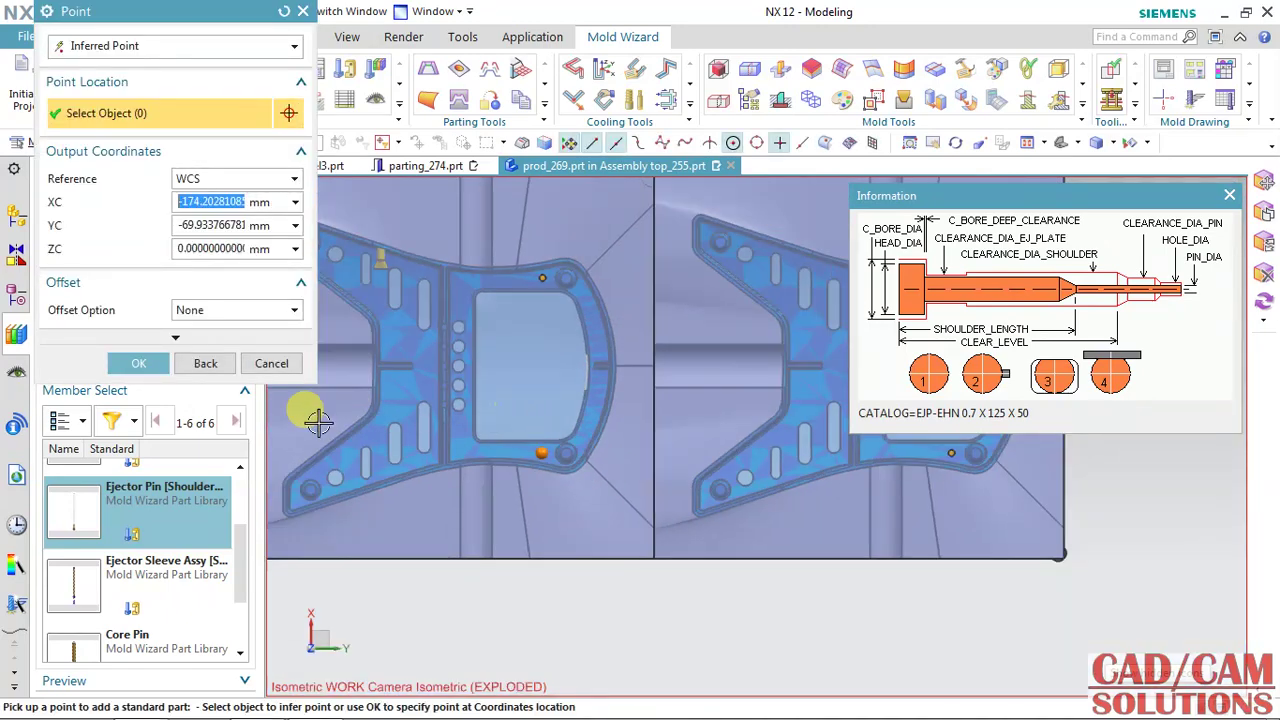
{"action": "left_click", "coordinate": [148, 363]}
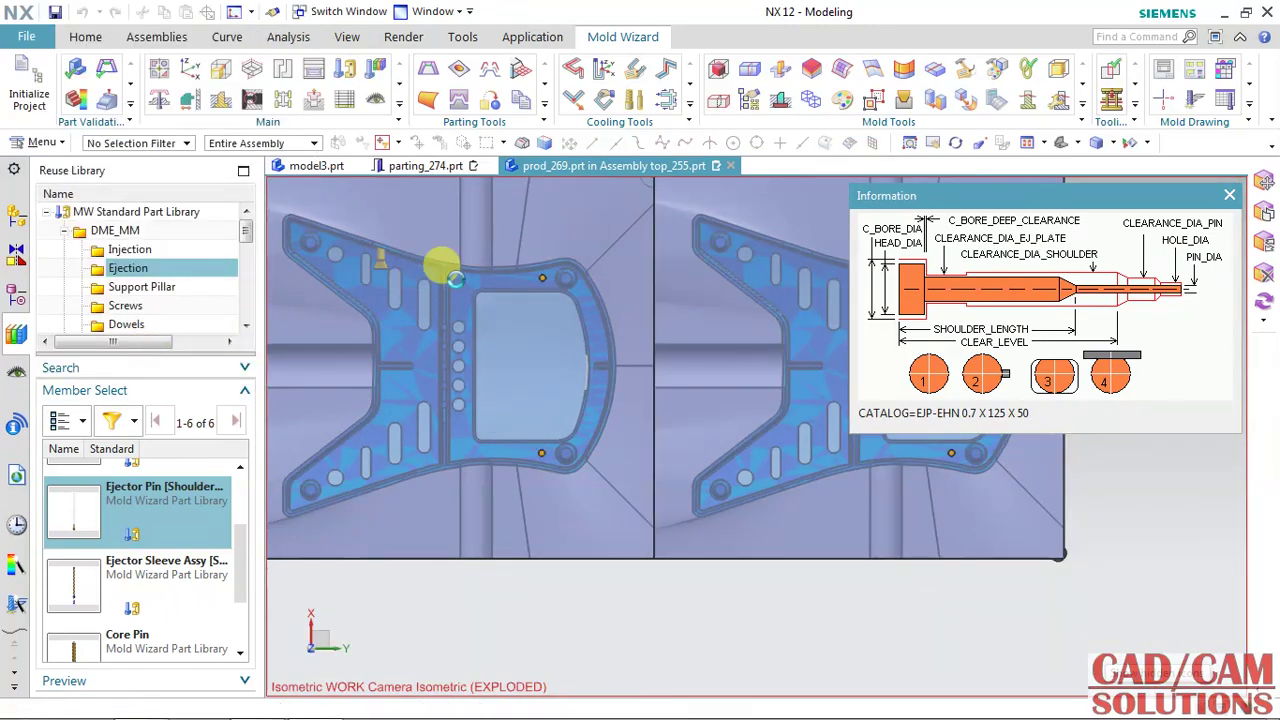
{"action": "scroll", "coordinate": [460, 283], "scroll_direction": "up", "scroll_amount": 3}
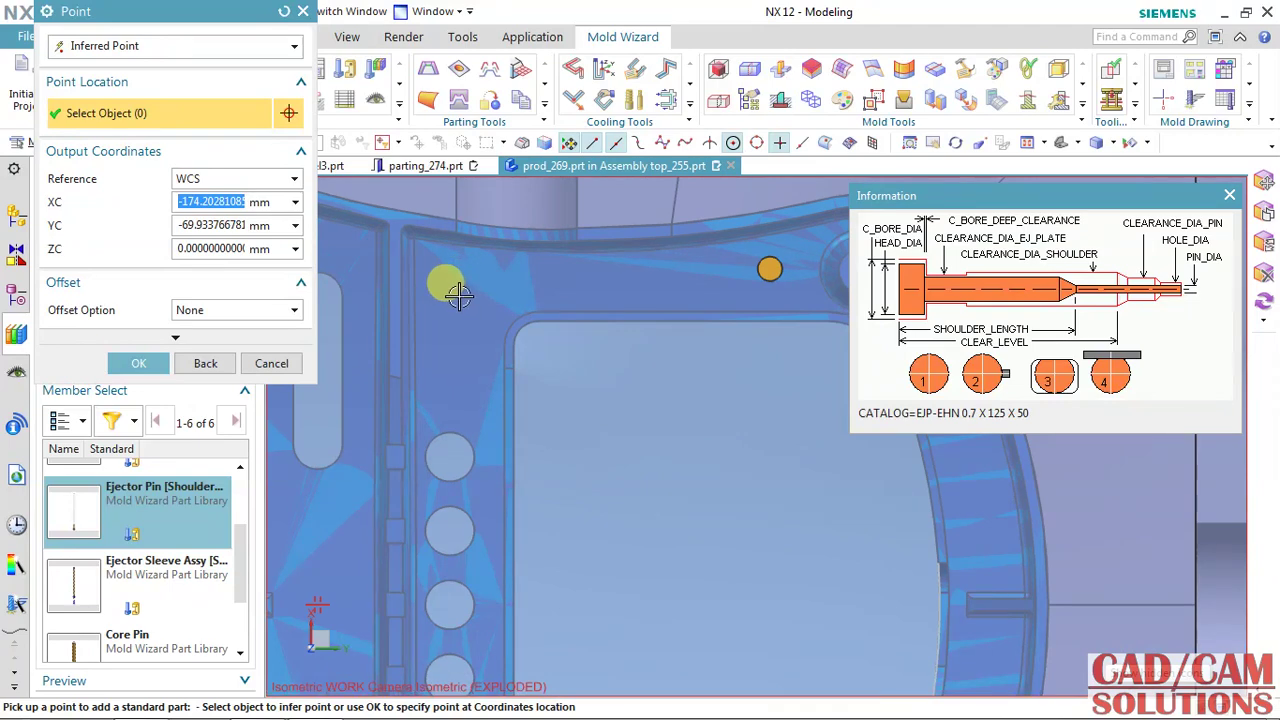
{"action": "left_click", "coordinate": [458, 294]}
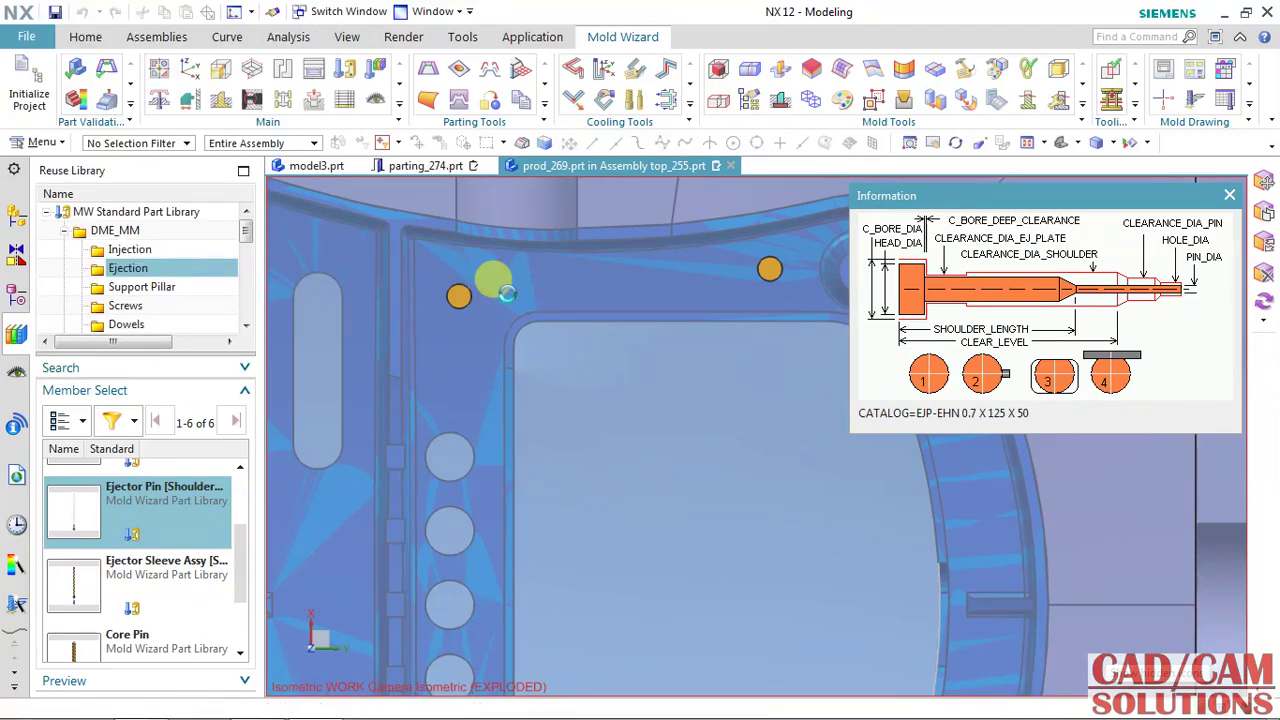
{"action": "scroll", "coordinate": [491, 288], "scroll_direction": "down", "scroll_amount": 3}
{"action": "scroll", "coordinate": [491, 288], "scroll_direction": "down", "scroll_amount": 2}
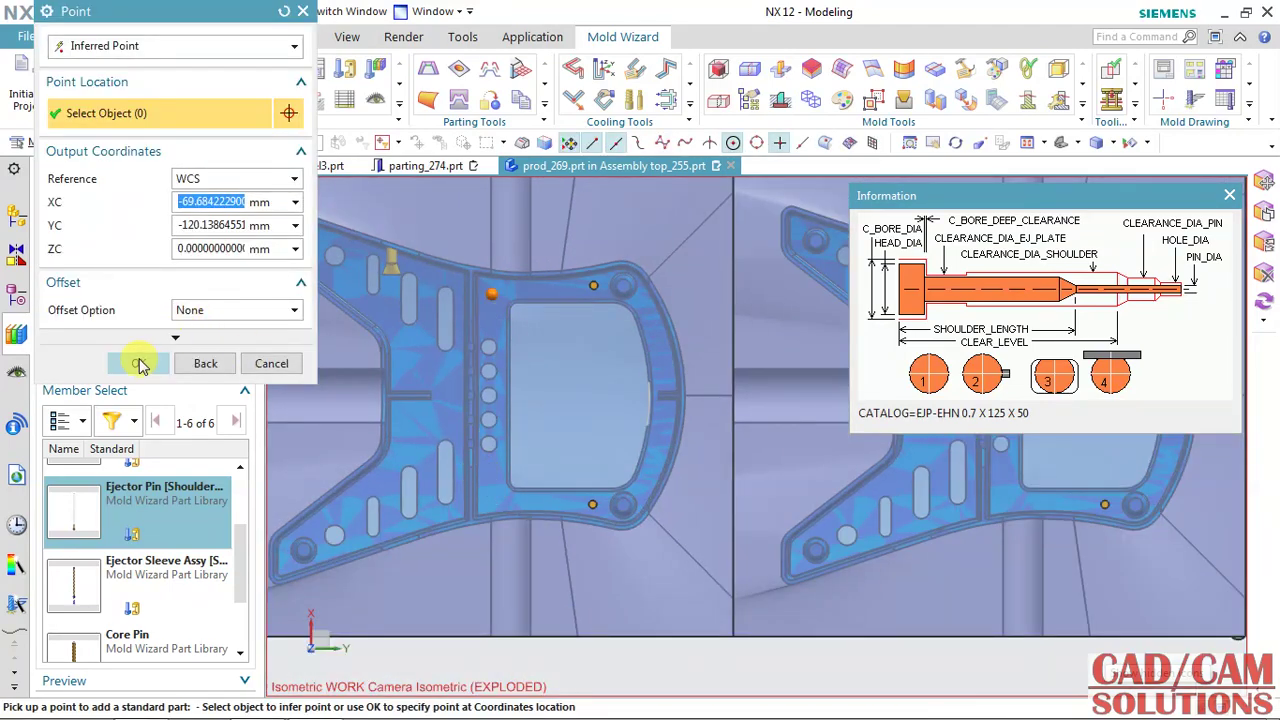
{"action": "left_click", "coordinate": [140, 365]}
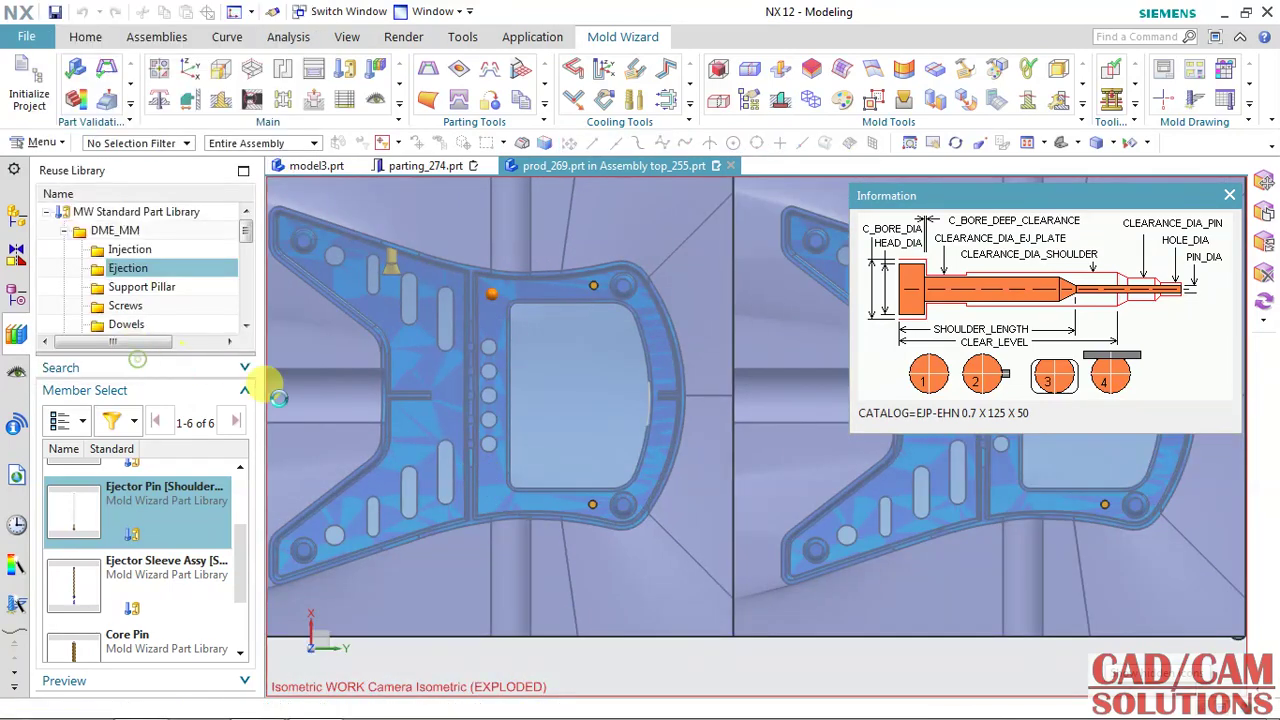
{"action": "scroll", "coordinate": [488, 495], "scroll_direction": "up", "scroll_amount": 3}
{"action": "scroll", "coordinate": [495, 492], "scroll_direction": "up", "scroll_amount": 2}
{"action": "left_click", "coordinate": [487, 477]}
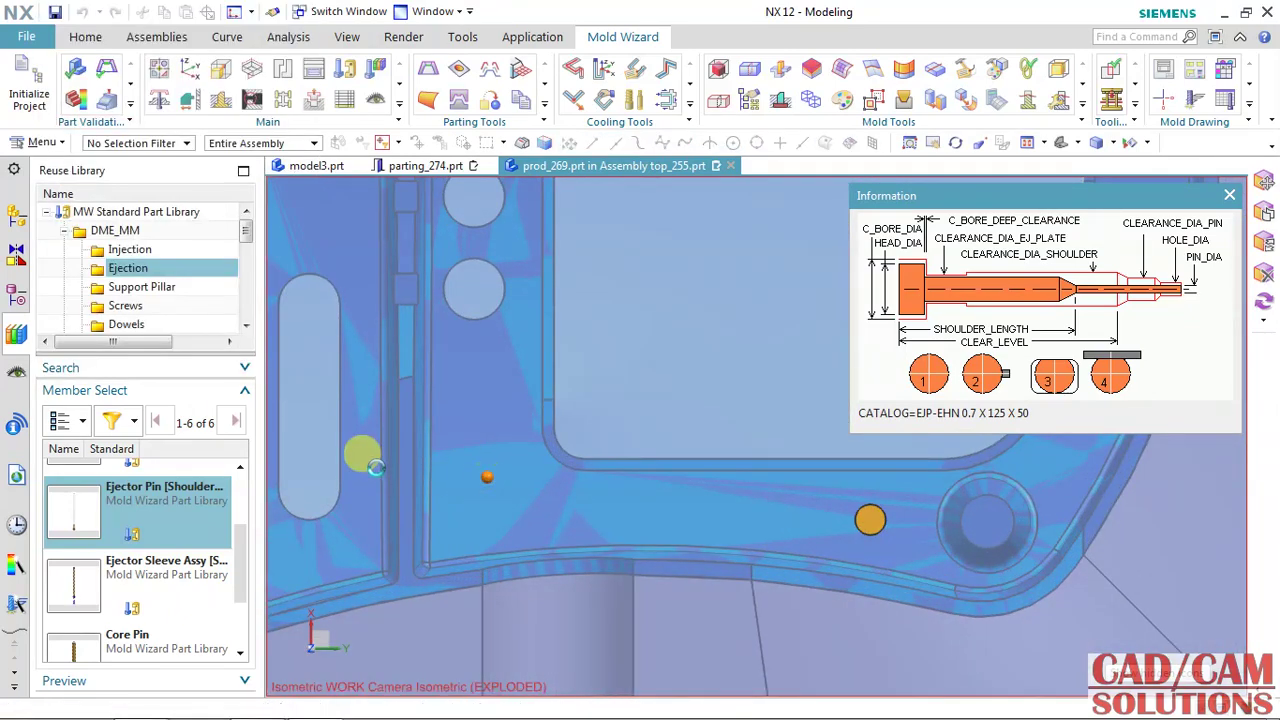
{"action": "scroll", "coordinate": [383, 451], "scroll_direction": "down", "scroll_amount": 2}
{"action": "scroll", "coordinate": [371, 443], "scroll_direction": "down", "scroll_amount": 1}
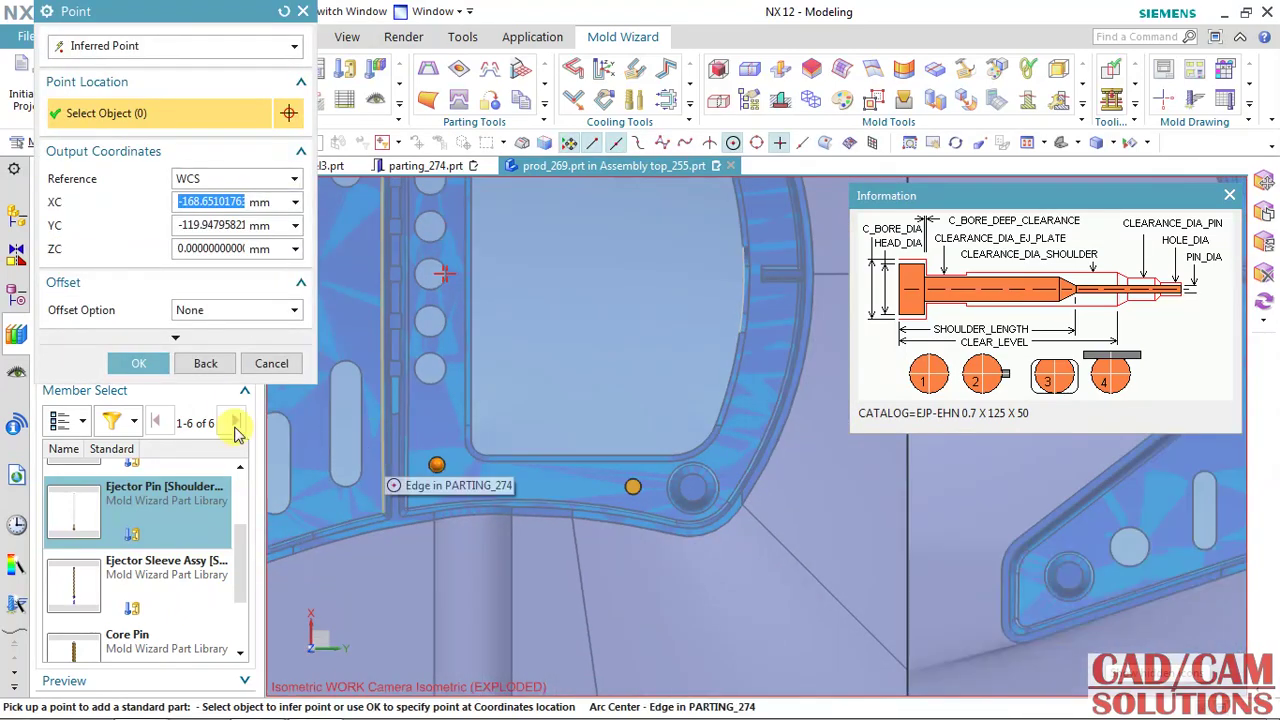
{"action": "left_click", "coordinate": [143, 360]}
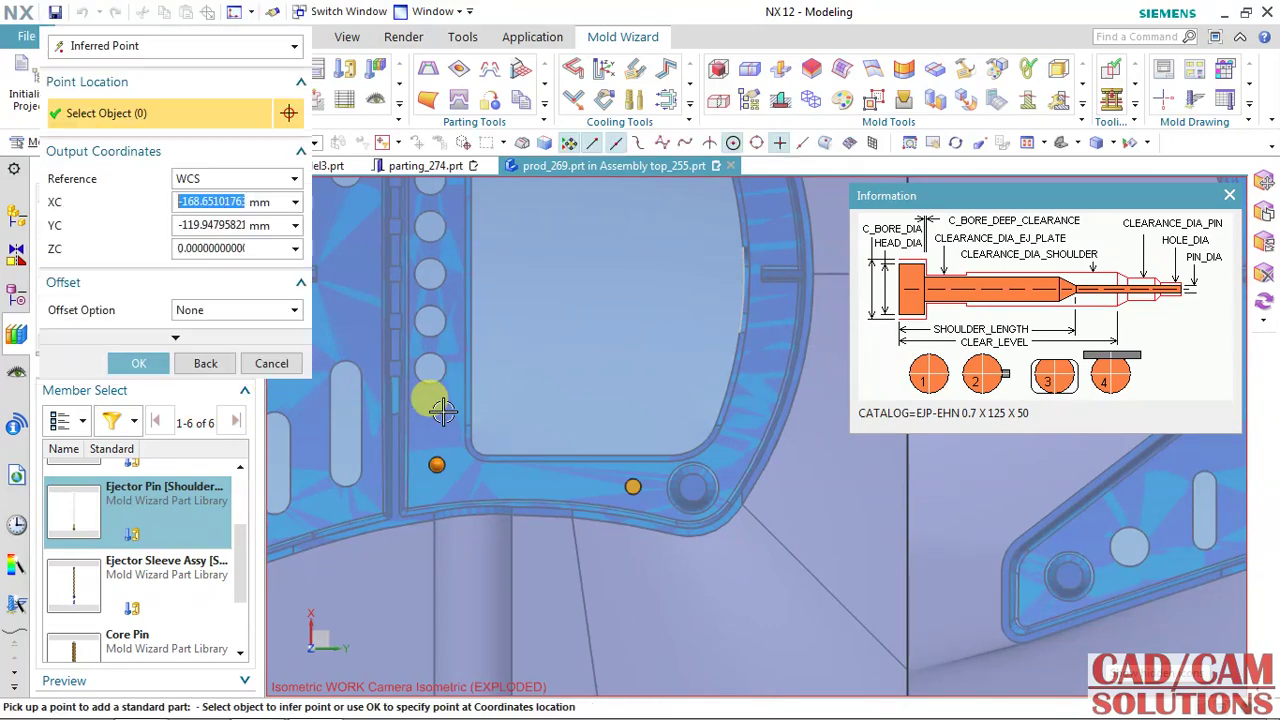
Place the remaining ejector pins, including one beside the plate slots, and finish point picking.
{"action": "scroll", "coordinate": [430, 403], "scroll_direction": "down", "scroll_amount": 2}
{"action": "scroll", "coordinate": [440, 408], "scroll_direction": "down", "scroll_amount": 2}
{"action": "scroll", "coordinate": [333, 440], "scroll_direction": "up", "scroll_amount": 2}
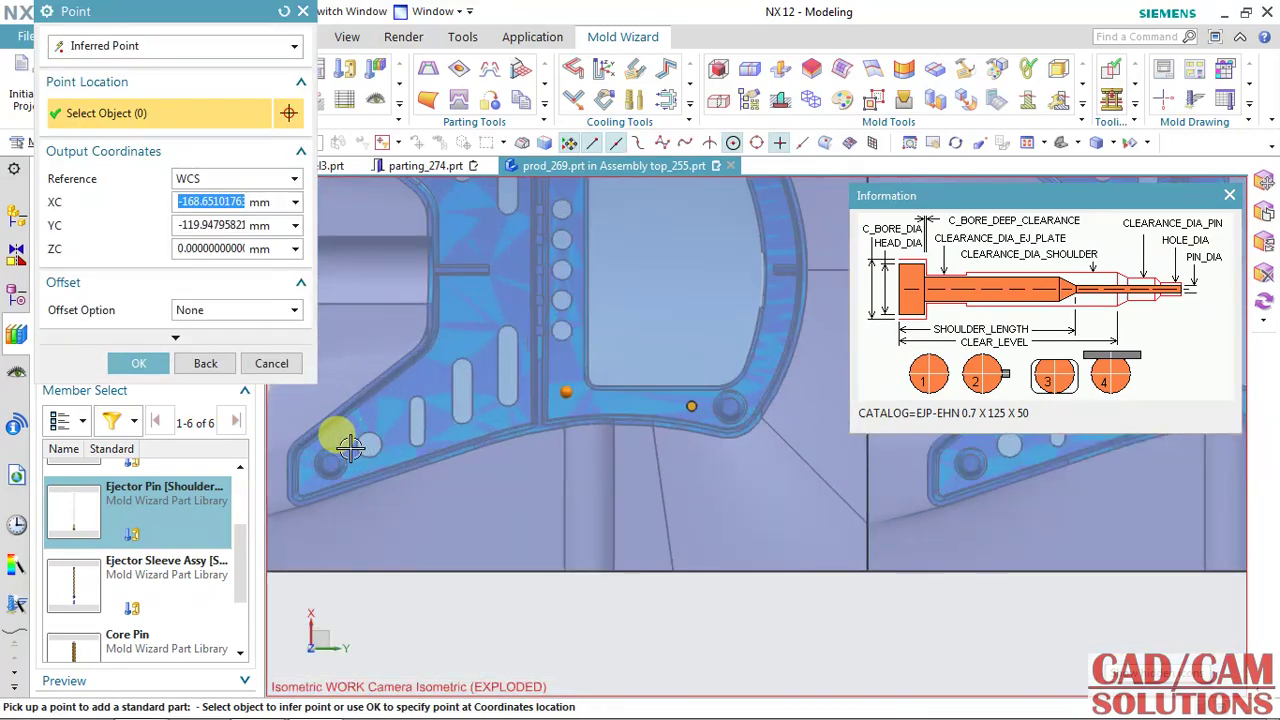
{"action": "scroll", "coordinate": [331, 437], "scroll_direction": "up", "scroll_amount": 1}
{"action": "scroll", "coordinate": [331, 437], "scroll_direction": "up", "scroll_amount": 1}
{"action": "scroll", "coordinate": [420, 405], "scroll_direction": "down", "scroll_amount": 2}
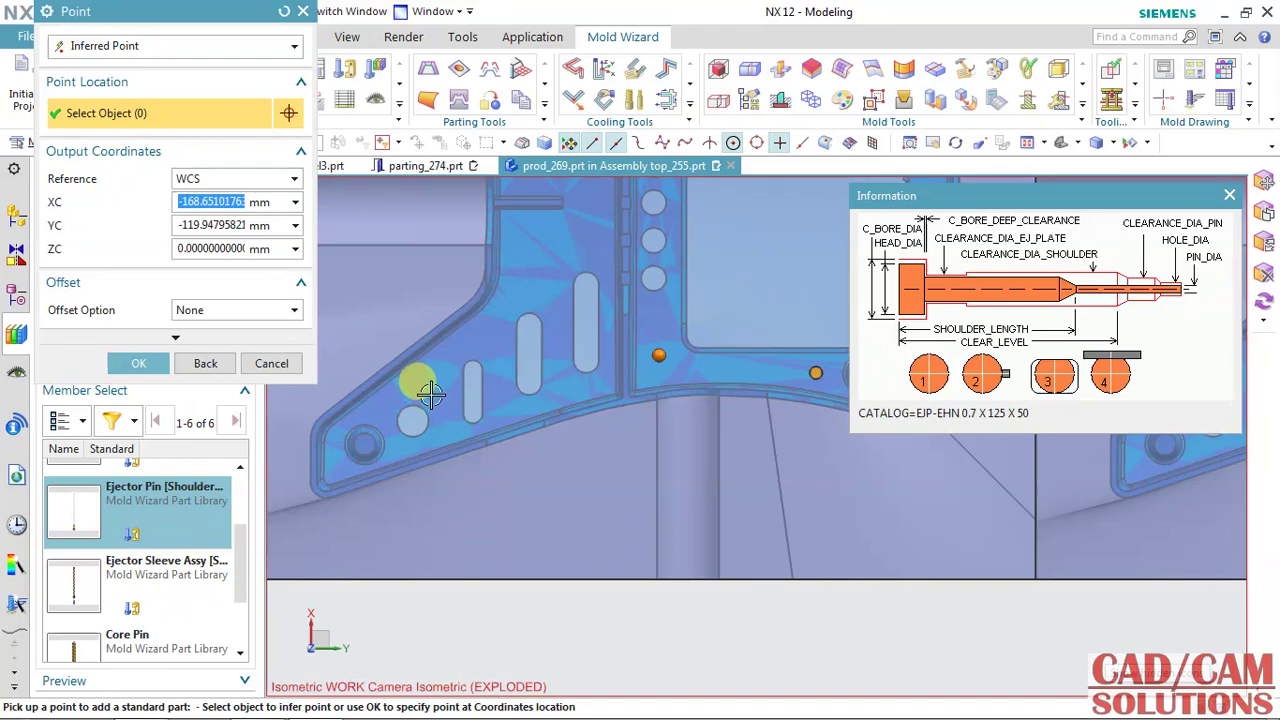
{"action": "scroll", "coordinate": [430, 395], "scroll_direction": "up", "scroll_amount": 2}
{"action": "left_click", "coordinate": [447, 396]}
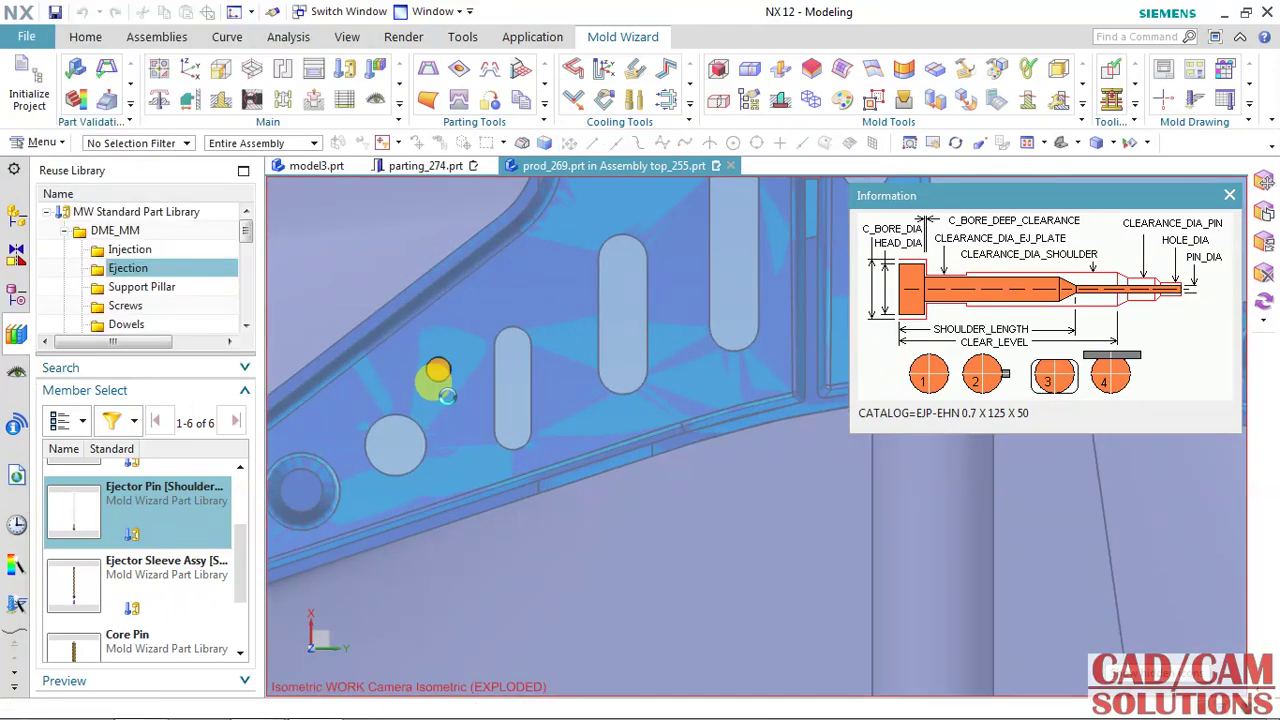
{"action": "scroll", "coordinate": [440, 390], "scroll_direction": "down", "scroll_amount": 1}
{"action": "scroll", "coordinate": [430, 390], "scroll_direction": "down", "scroll_amount": 2}
{"action": "scroll", "coordinate": [418, 397], "scroll_direction": "down", "scroll_amount": 2}
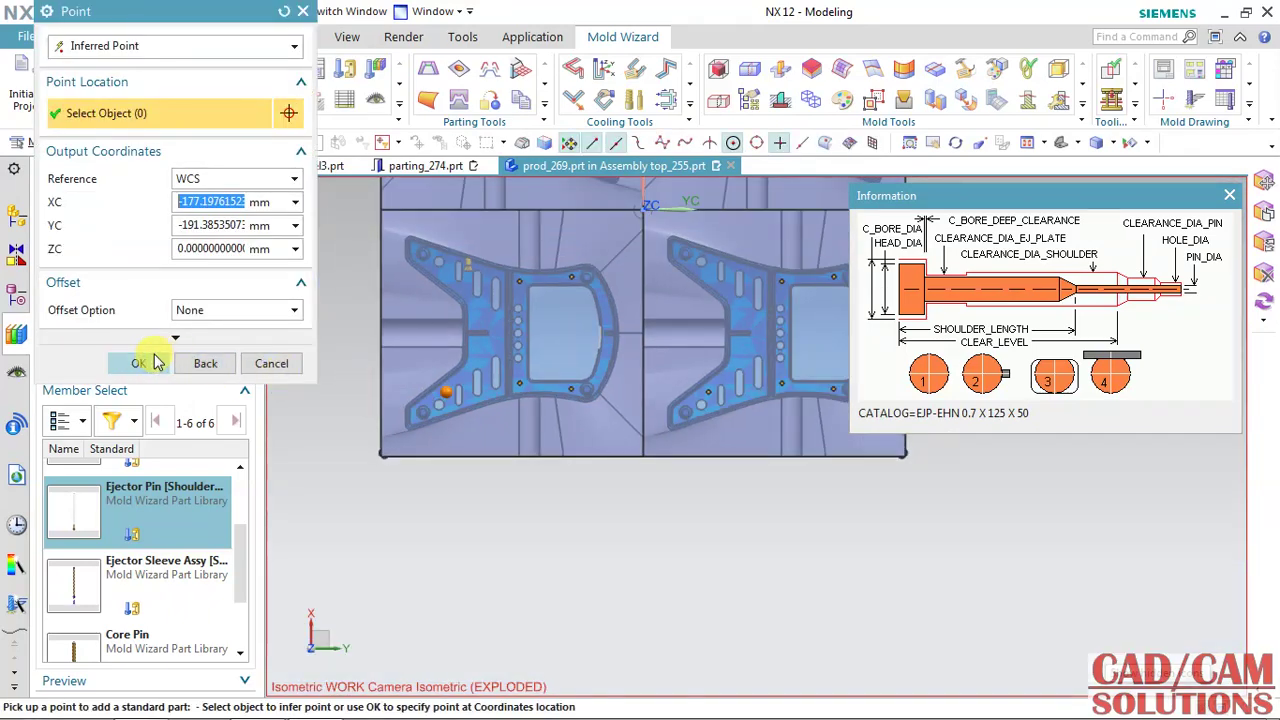
{"action": "left_click", "coordinate": [152, 362]}
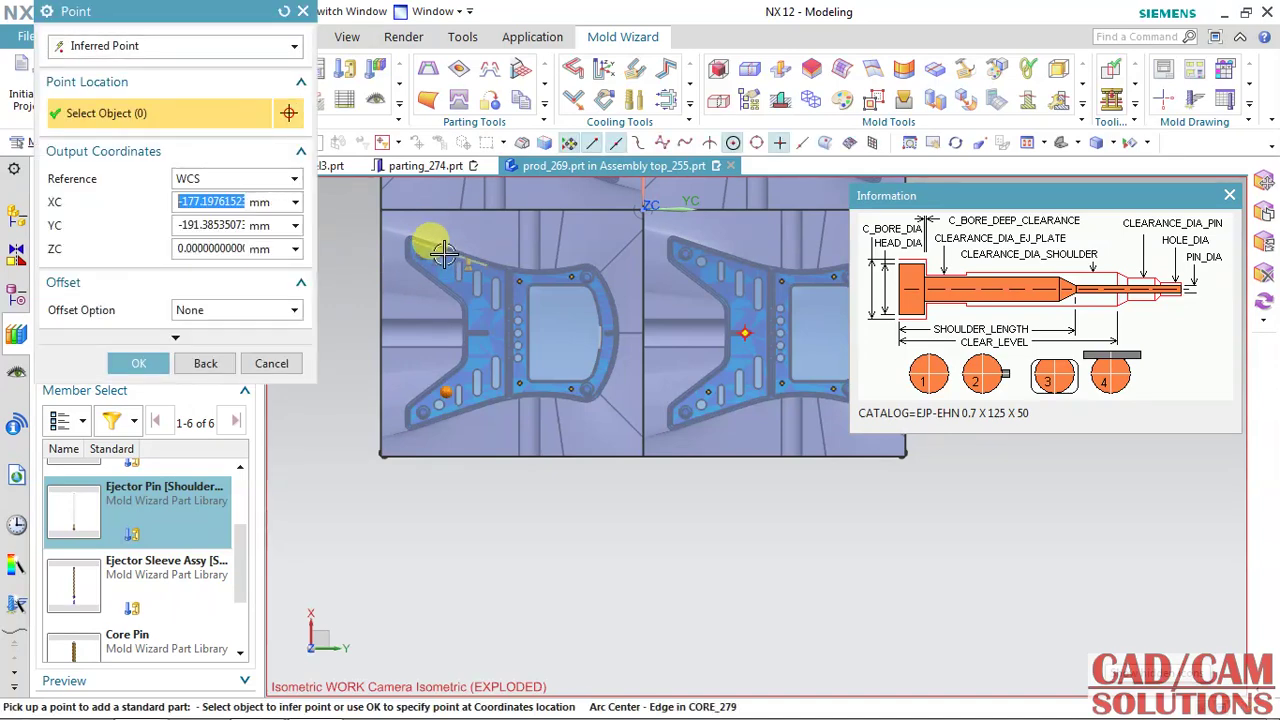
{"action": "scroll", "coordinate": [423, 243], "scroll_direction": "up", "scroll_amount": 1}
{"action": "scroll", "coordinate": [426, 265], "scroll_direction": "up", "scroll_amount": 2}
{"action": "scroll", "coordinate": [450, 295], "scroll_direction": "up", "scroll_amount": 2}
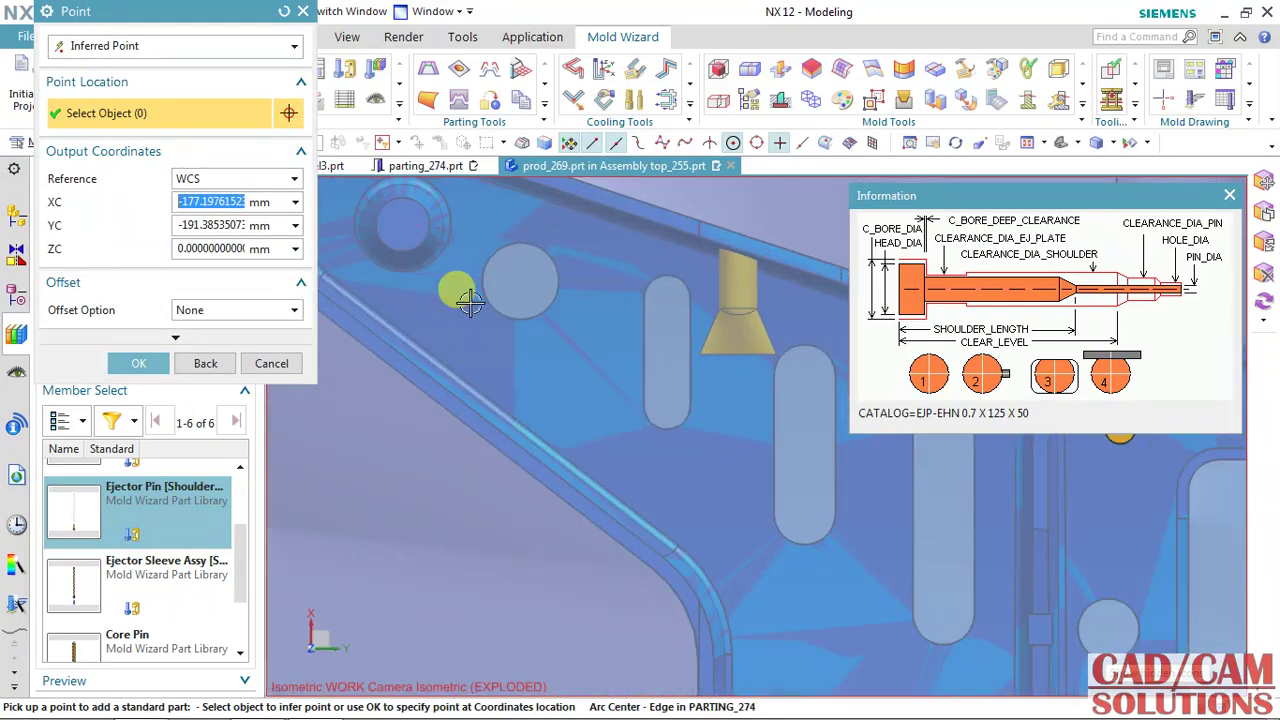
{"action": "middle_click_drag", "start_coordinate": [451, 312], "coordinate": [513, 360], "text": "shift"}
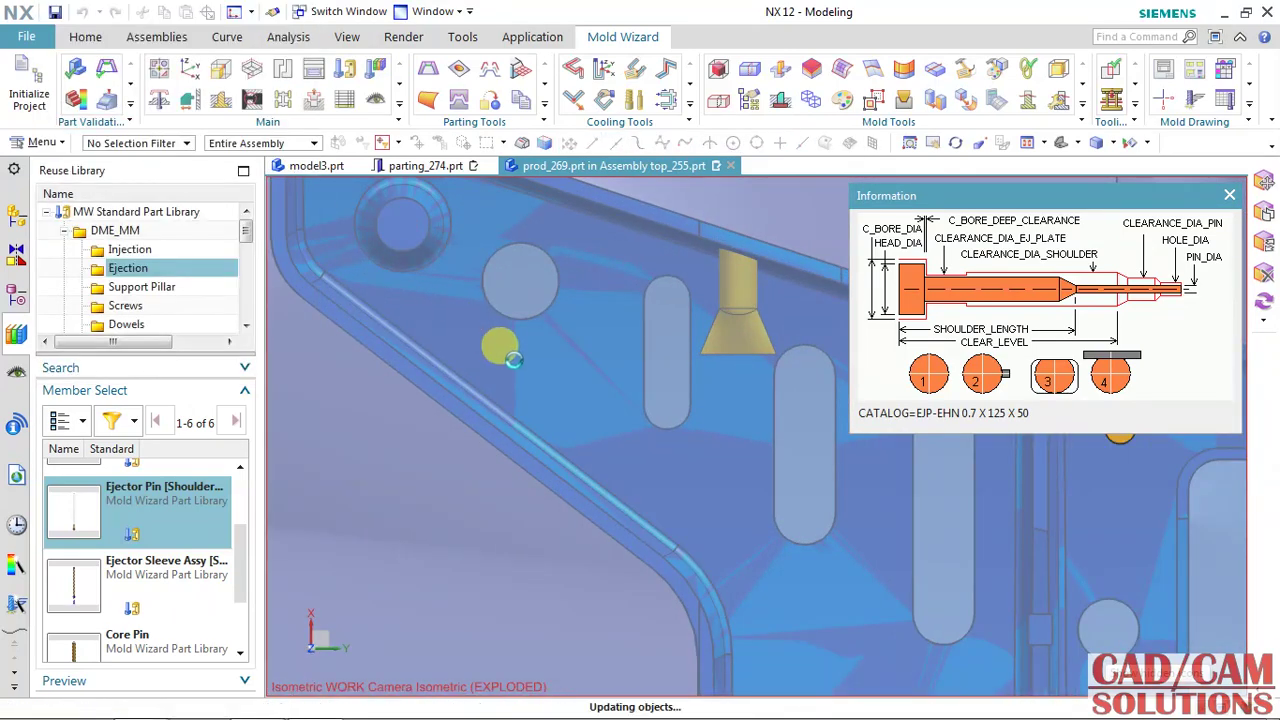
{"action": "scroll", "coordinate": [517, 360], "scroll_direction": "down", "scroll_amount": 2}
{"action": "scroll", "coordinate": [517, 360], "scroll_direction": "down", "scroll_amount": 2}
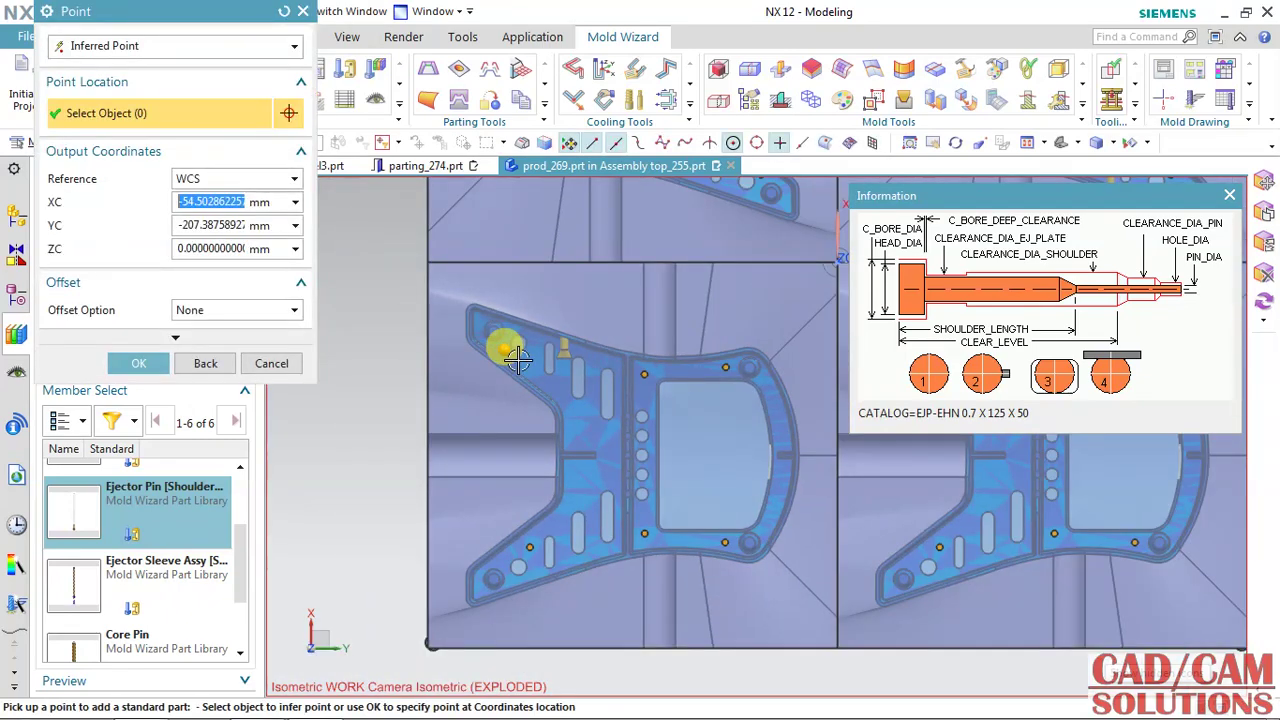
{"action": "scroll", "coordinate": [521, 357], "scroll_direction": "up", "scroll_amount": 2}
{"action": "scroll", "coordinate": [523, 351], "scroll_direction": "up", "scroll_amount": 2}
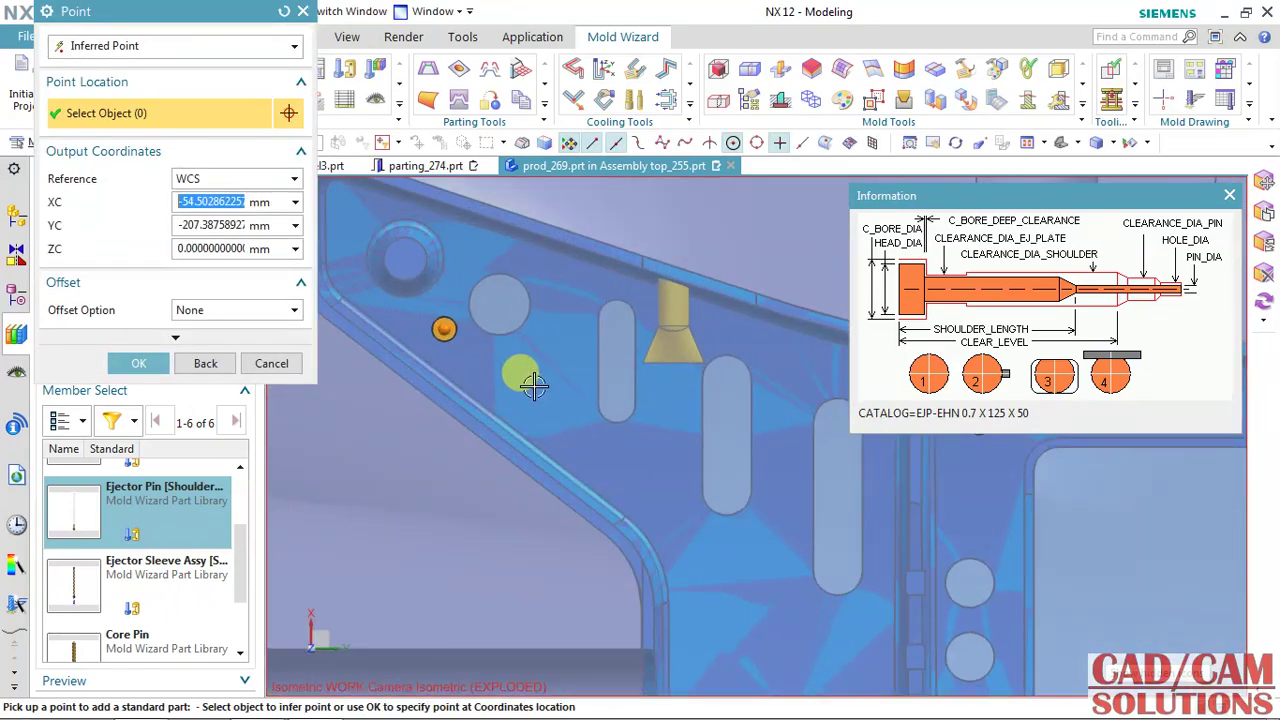
{"action": "left_click", "coordinate": [533, 386]}
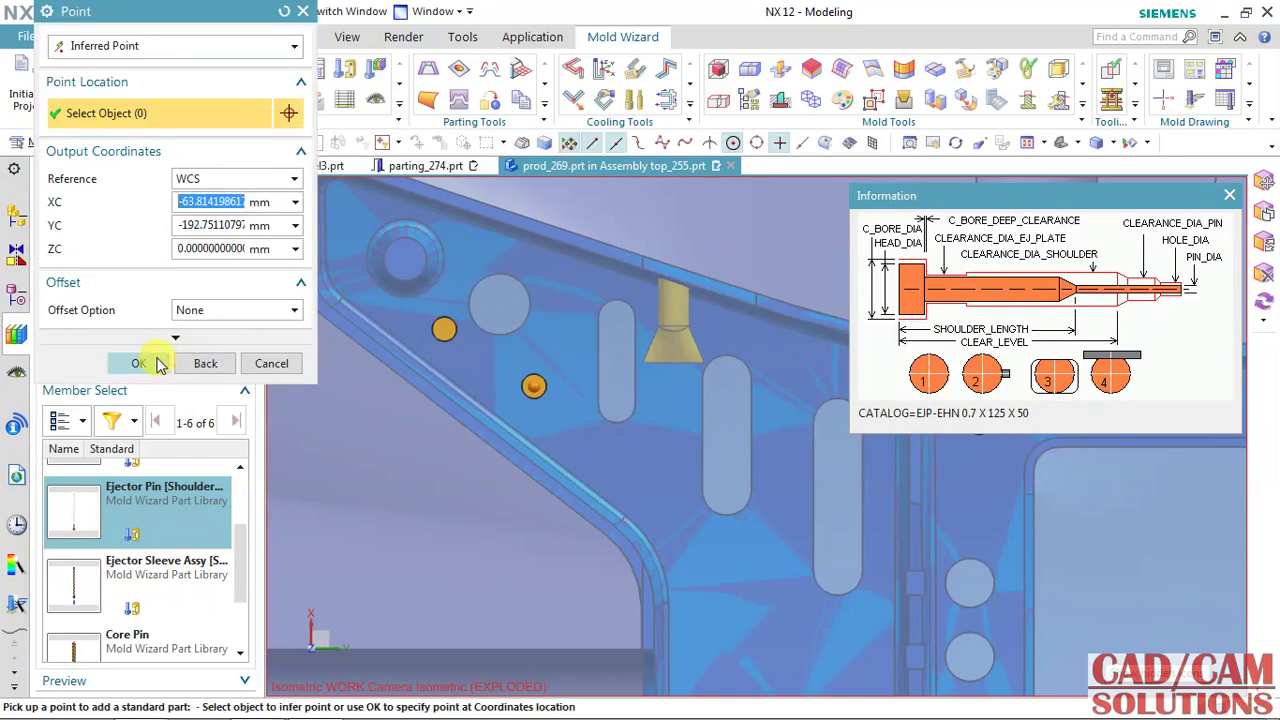
{"action": "left_click", "coordinate": [157, 365]}
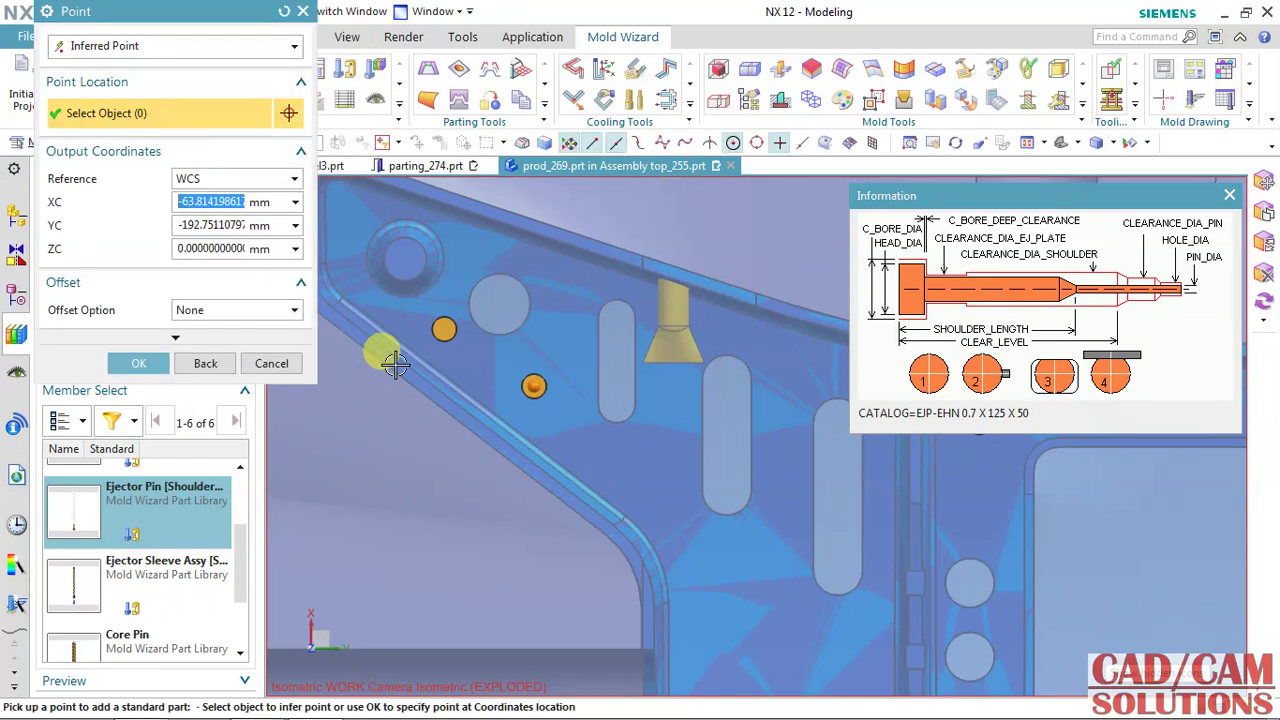
{"action": "left_click", "coordinate": [270, 366]}
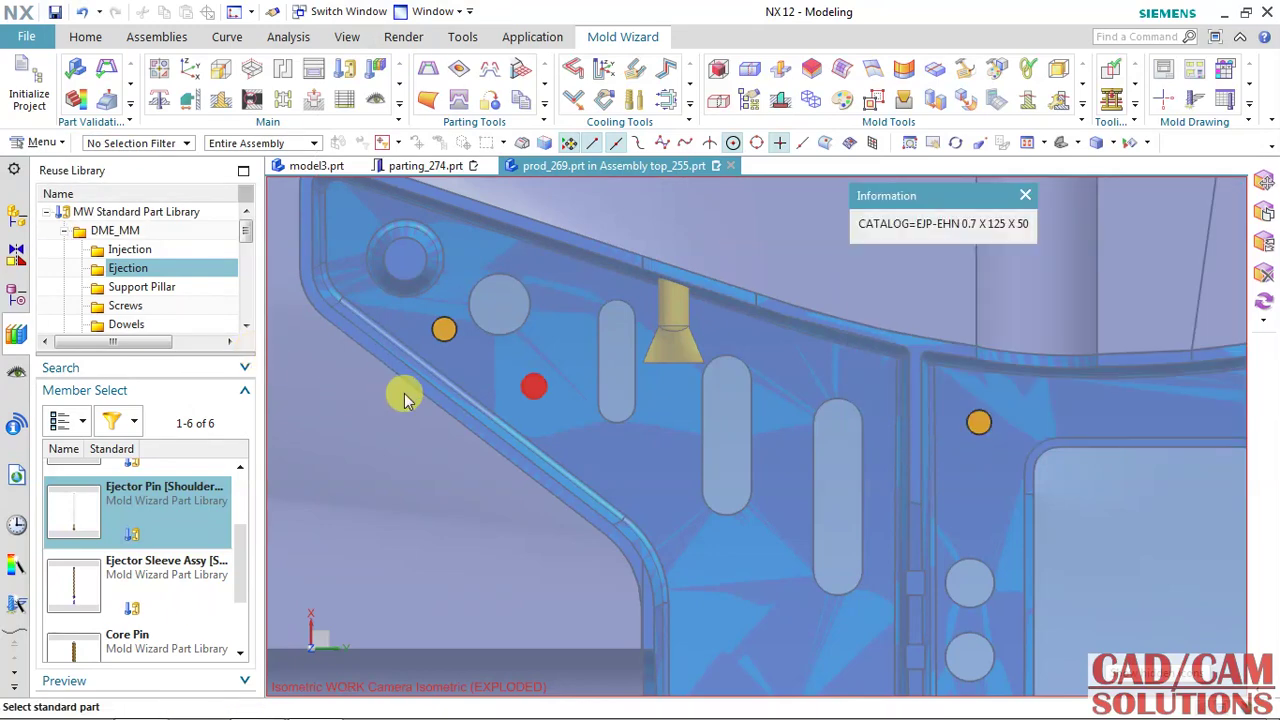
Show the whole mold and delete the misplaced ejector pin EJ_PIN_318.
{"action": "left_click", "coordinate": [360, 699]}
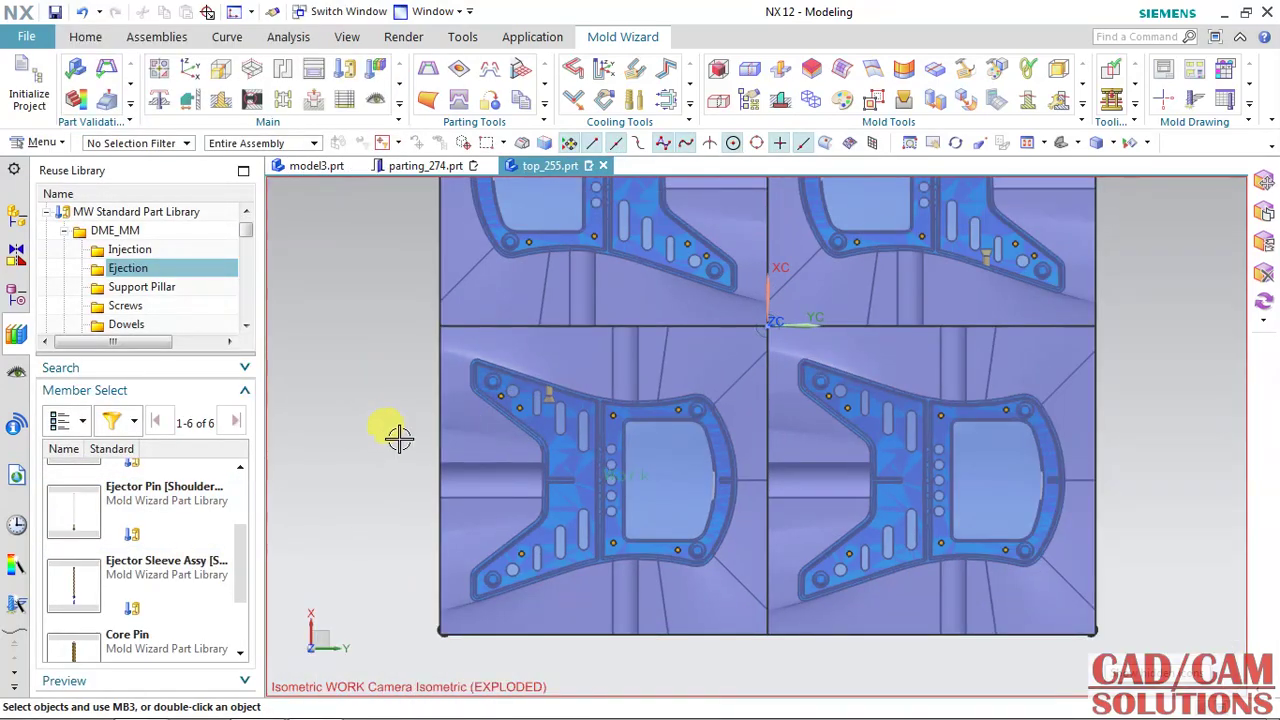
{"action": "mouse_move", "coordinate": [397, 437]}
{"action": "middle_mouse_down"}
{"action": "mouse_move", "coordinate": [417, 411]}
{"action": "mouse_move", "coordinate": [403, 423]}
{"action": "mouse_move", "coordinate": [406, 451]}
{"action": "mouse_move", "coordinate": [374, 443]}
{"action": "mouse_move", "coordinate": [460, 440]}
{"action": "middle_mouse_up"}
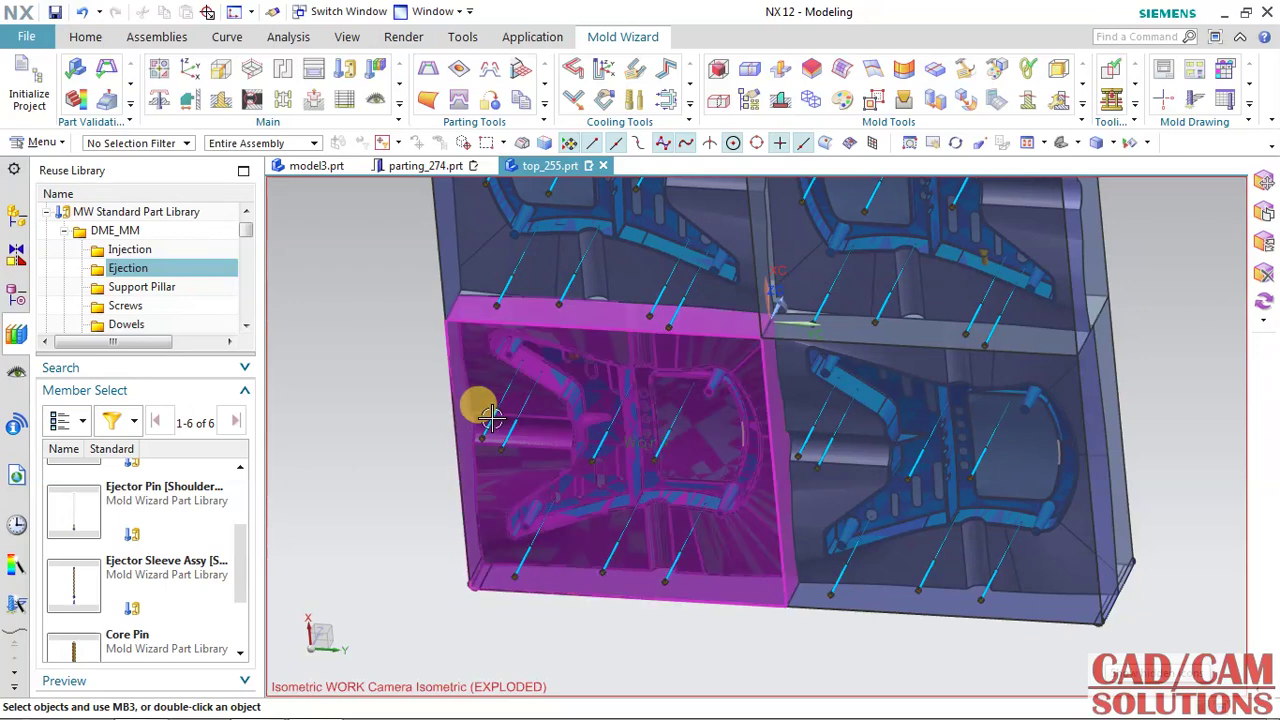
{"action": "left_click", "coordinate": [488, 418]}
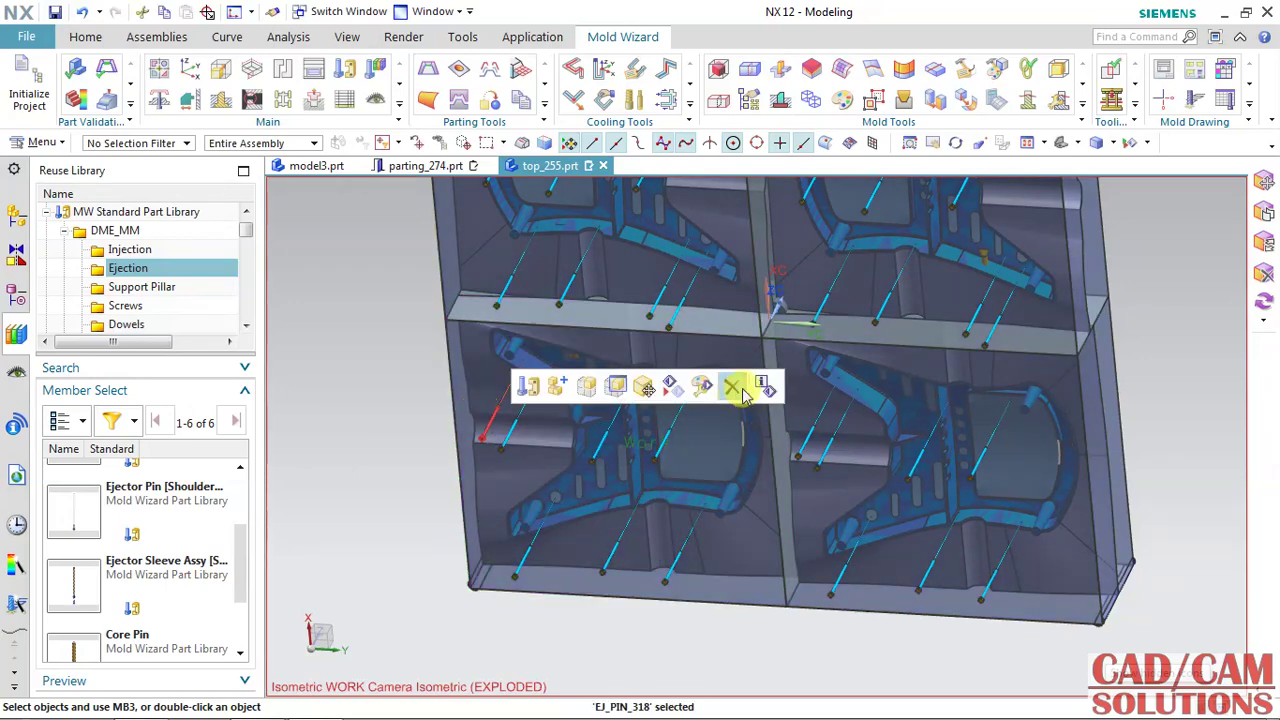
{"action": "left_click", "coordinate": [741, 392]}
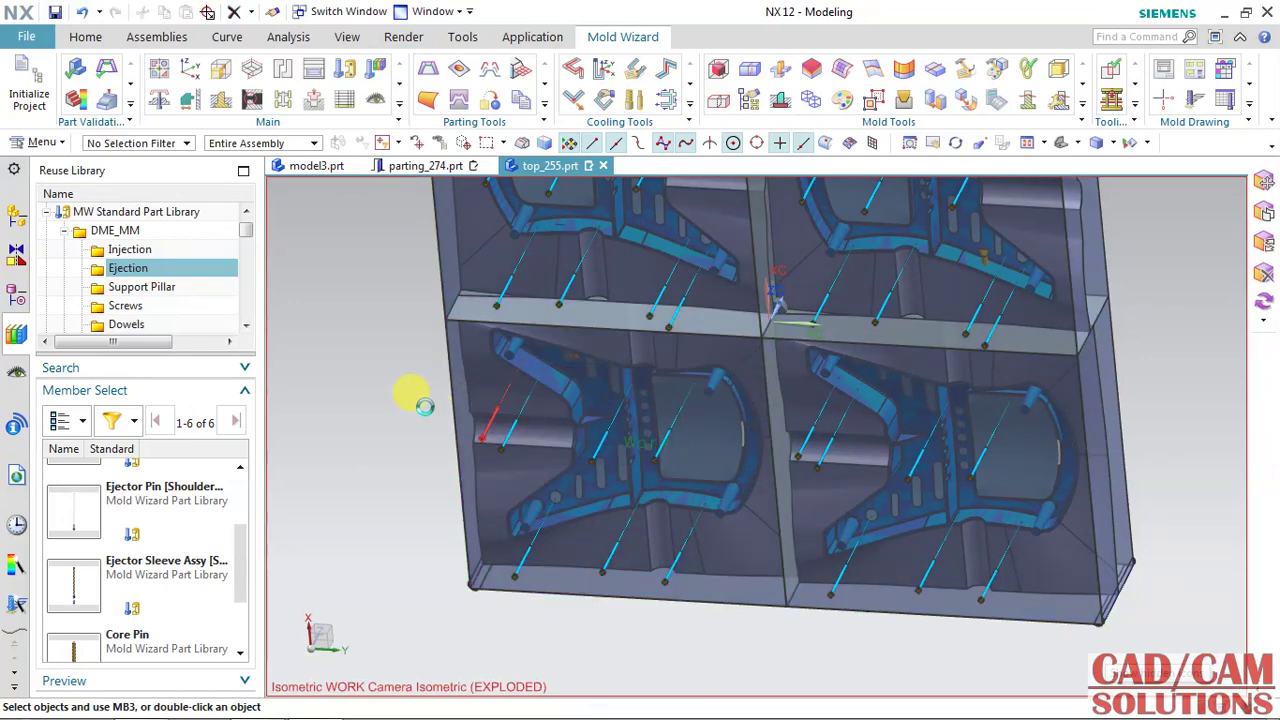
{"action": "left_click", "coordinate": [463, 411]}
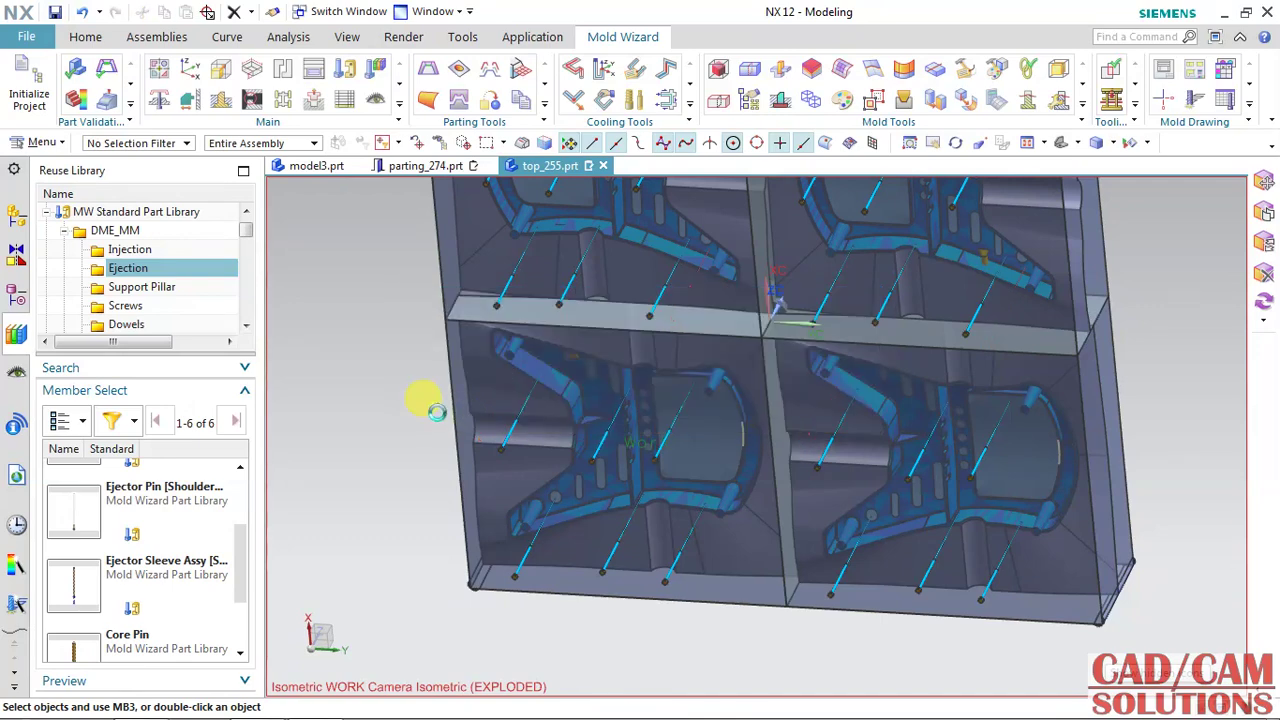
Orbit and zoom to a top isometric view to check the pins in all four cavities.
{"action": "scroll", "coordinate": [416, 385], "scroll_direction": "down", "scroll_amount": 2}
{"action": "scroll", "coordinate": [414, 380], "scroll_direction": "down", "scroll_amount": 2}
{"action": "mouse_move", "coordinate": [423, 380]}
{"action": "middle_mouse_down"}
{"action": "mouse_move", "coordinate": [449, 497]}
{"action": "mouse_move", "coordinate": [417, 486]}
{"action": "middle_mouse_up"}
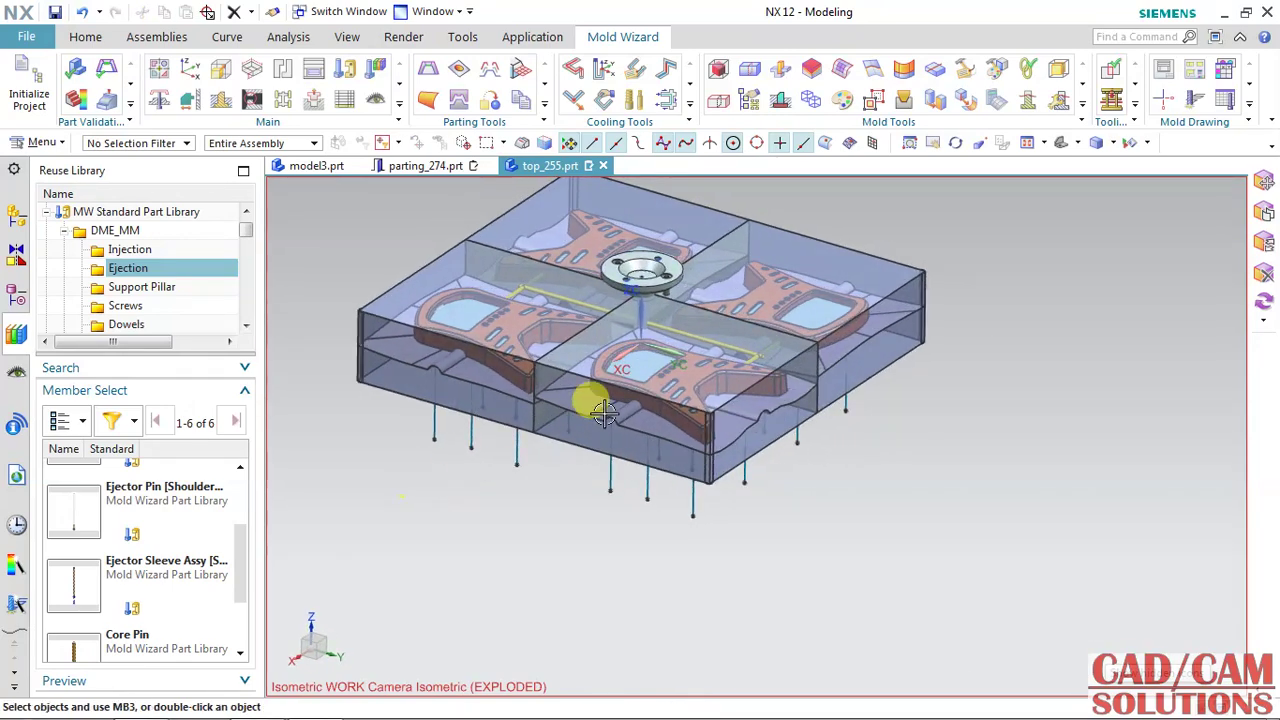
{"action": "scroll", "coordinate": [690, 383], "scroll_direction": "up", "scroll_amount": 4}
{"action": "scroll", "coordinate": [690, 383], "scroll_direction": "up", "scroll_amount": 1}
{"action": "scroll", "coordinate": [700, 368], "scroll_direction": "down", "scroll_amount": 2}
{"action": "scroll", "coordinate": [636, 440], "scroll_direction": "down", "scroll_amount": 1}
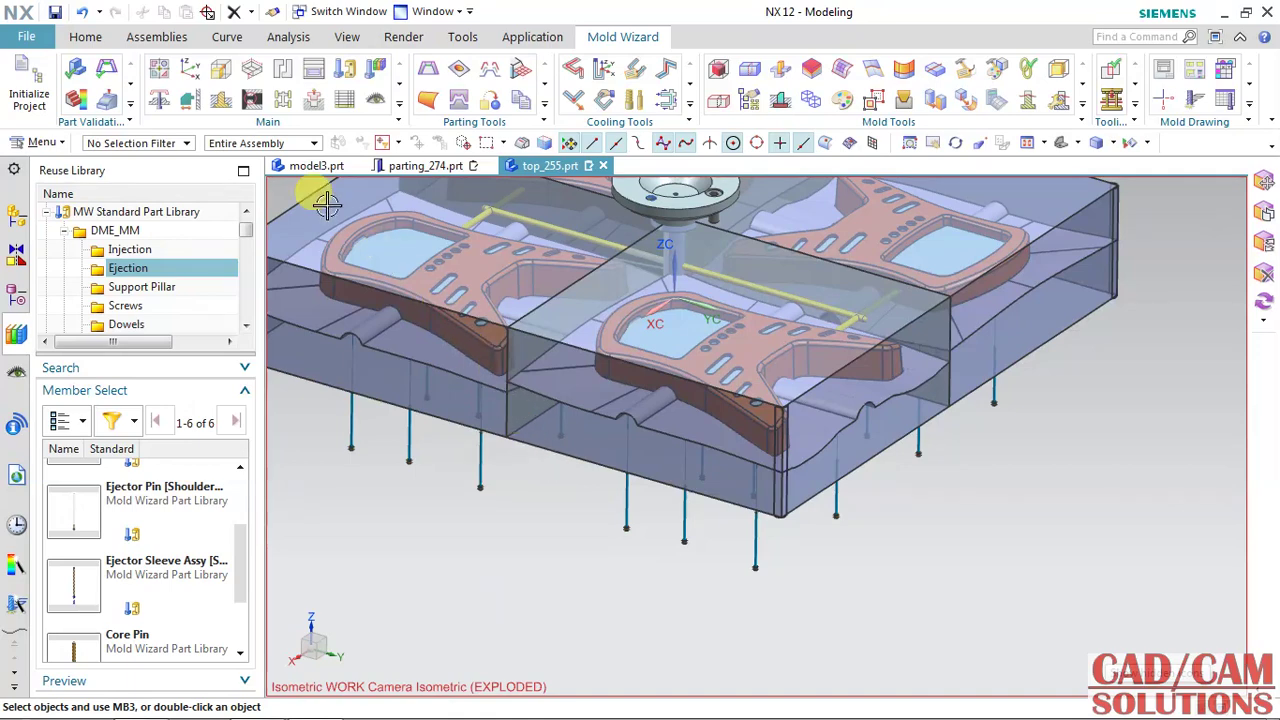
Trim the 12 ej_pin_318 pins to CORE_TRIM_SHEET via Ejector Pin Post Processing, then inspect them.
{"action": "left_click", "coordinate": [170, 108]}
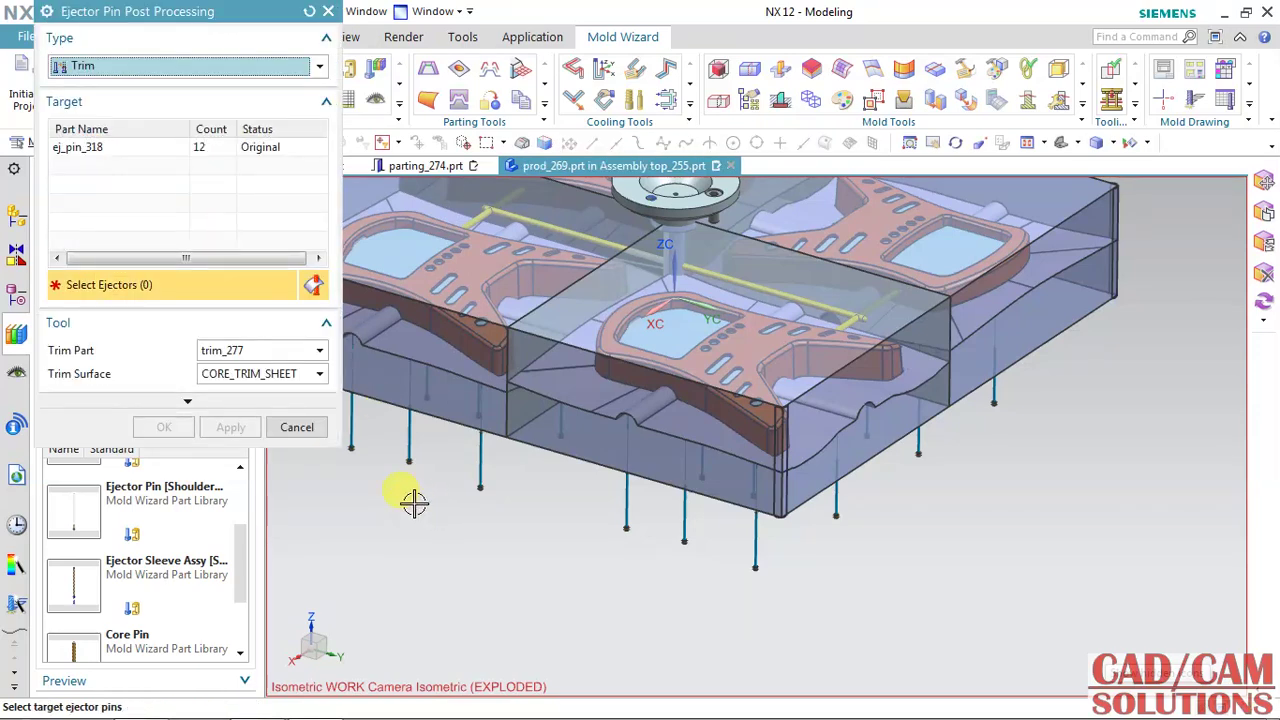
{"action": "left_click", "coordinate": [88, 147]}
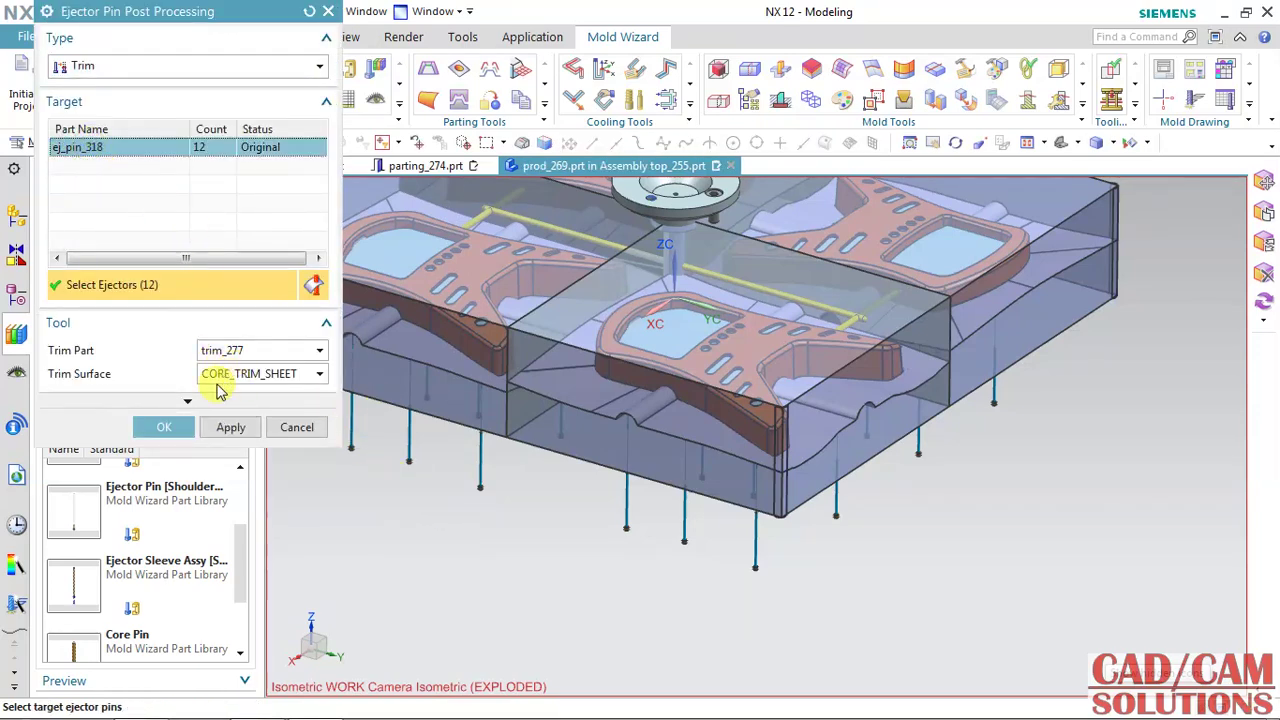
{"action": "left_click", "coordinate": [172, 432]}
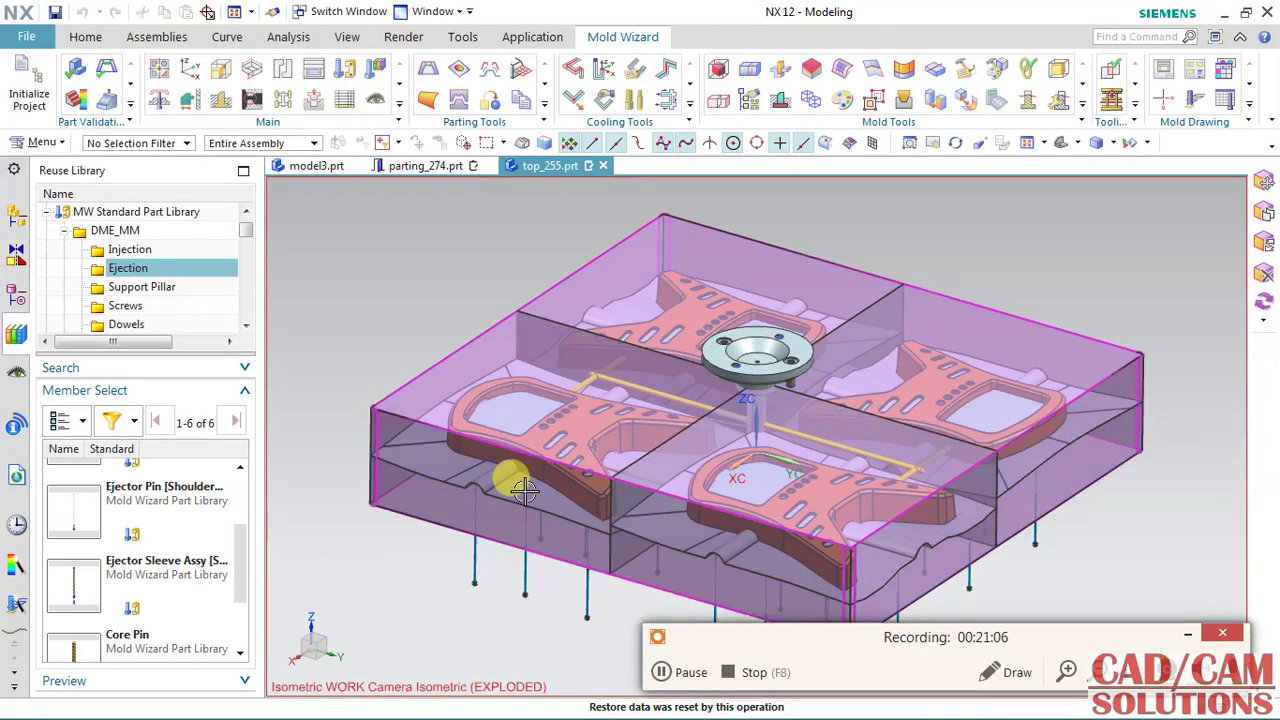
{"action": "mouse_move", "coordinate": [349, 320]}
{"action": "middle_mouse_down"}
{"action": "mouse_move", "coordinate": [353, 340]}
{"action": "mouse_move", "coordinate": [354, 320]}
{"action": "middle_mouse_up"}
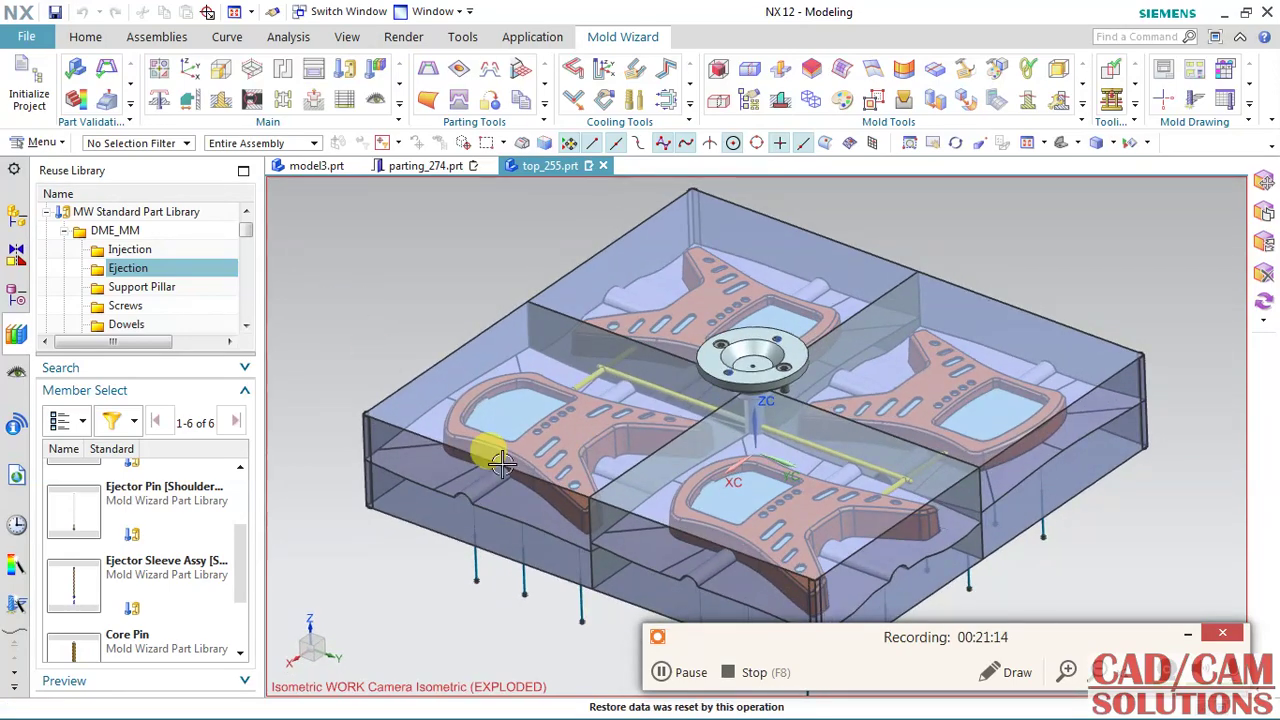